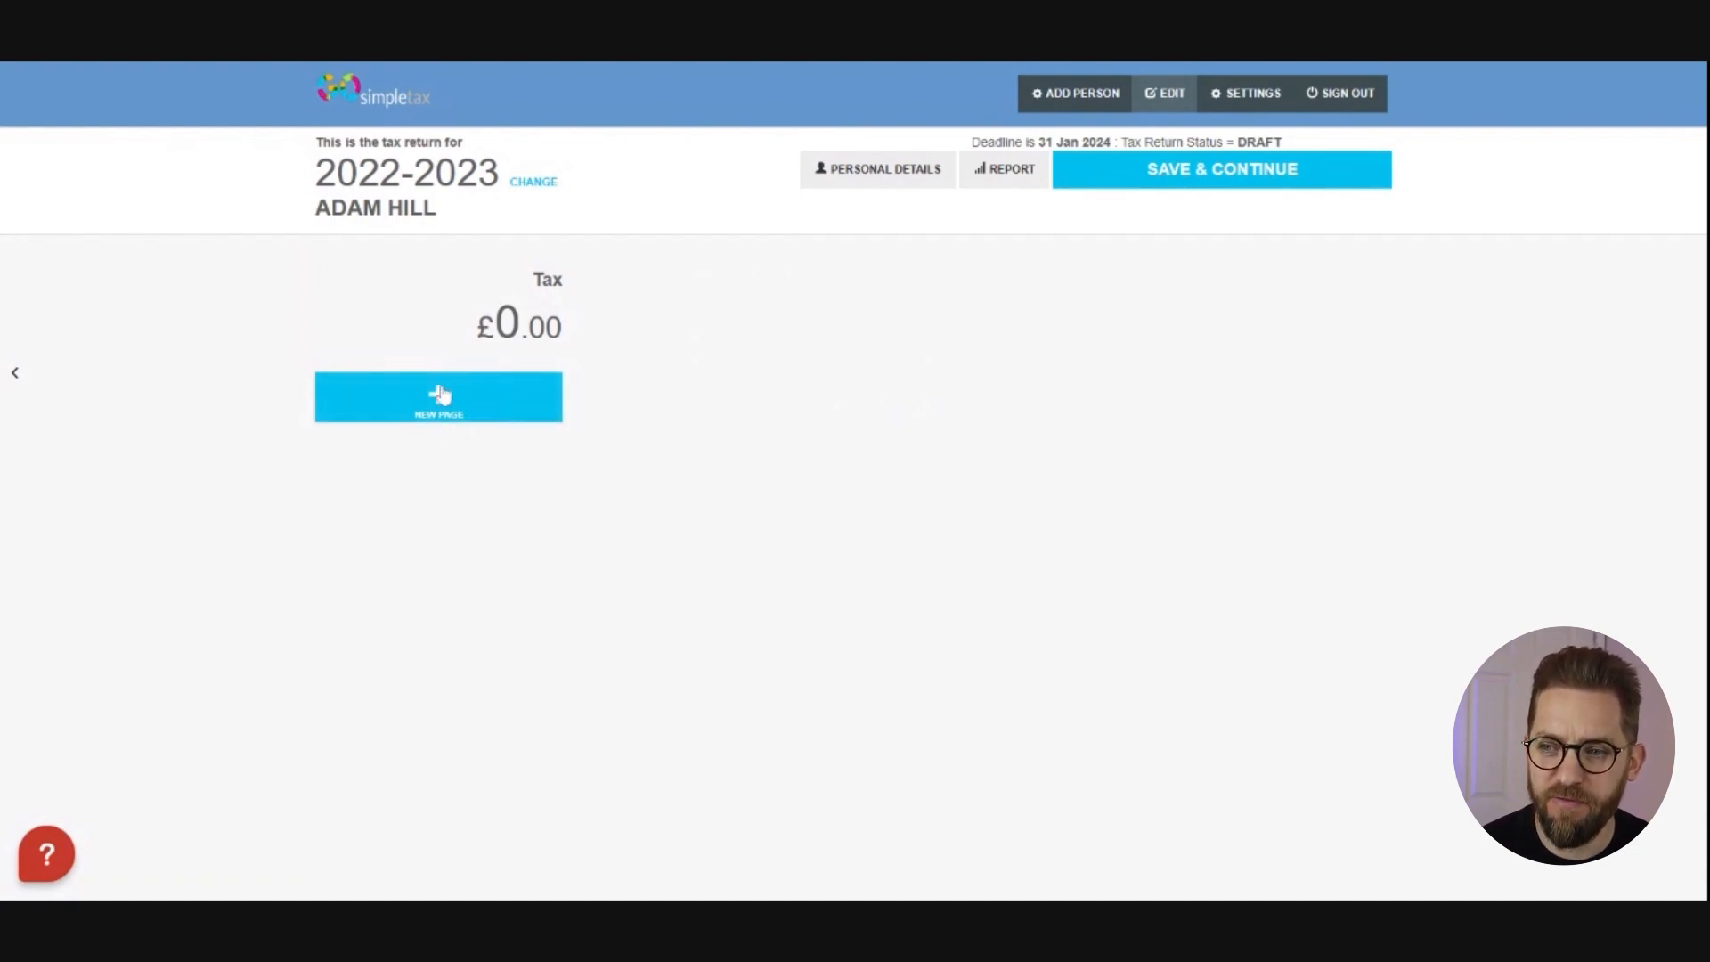
Add a Self-employed (SA103) page to the 2022-2023 tax return
click(436, 394)
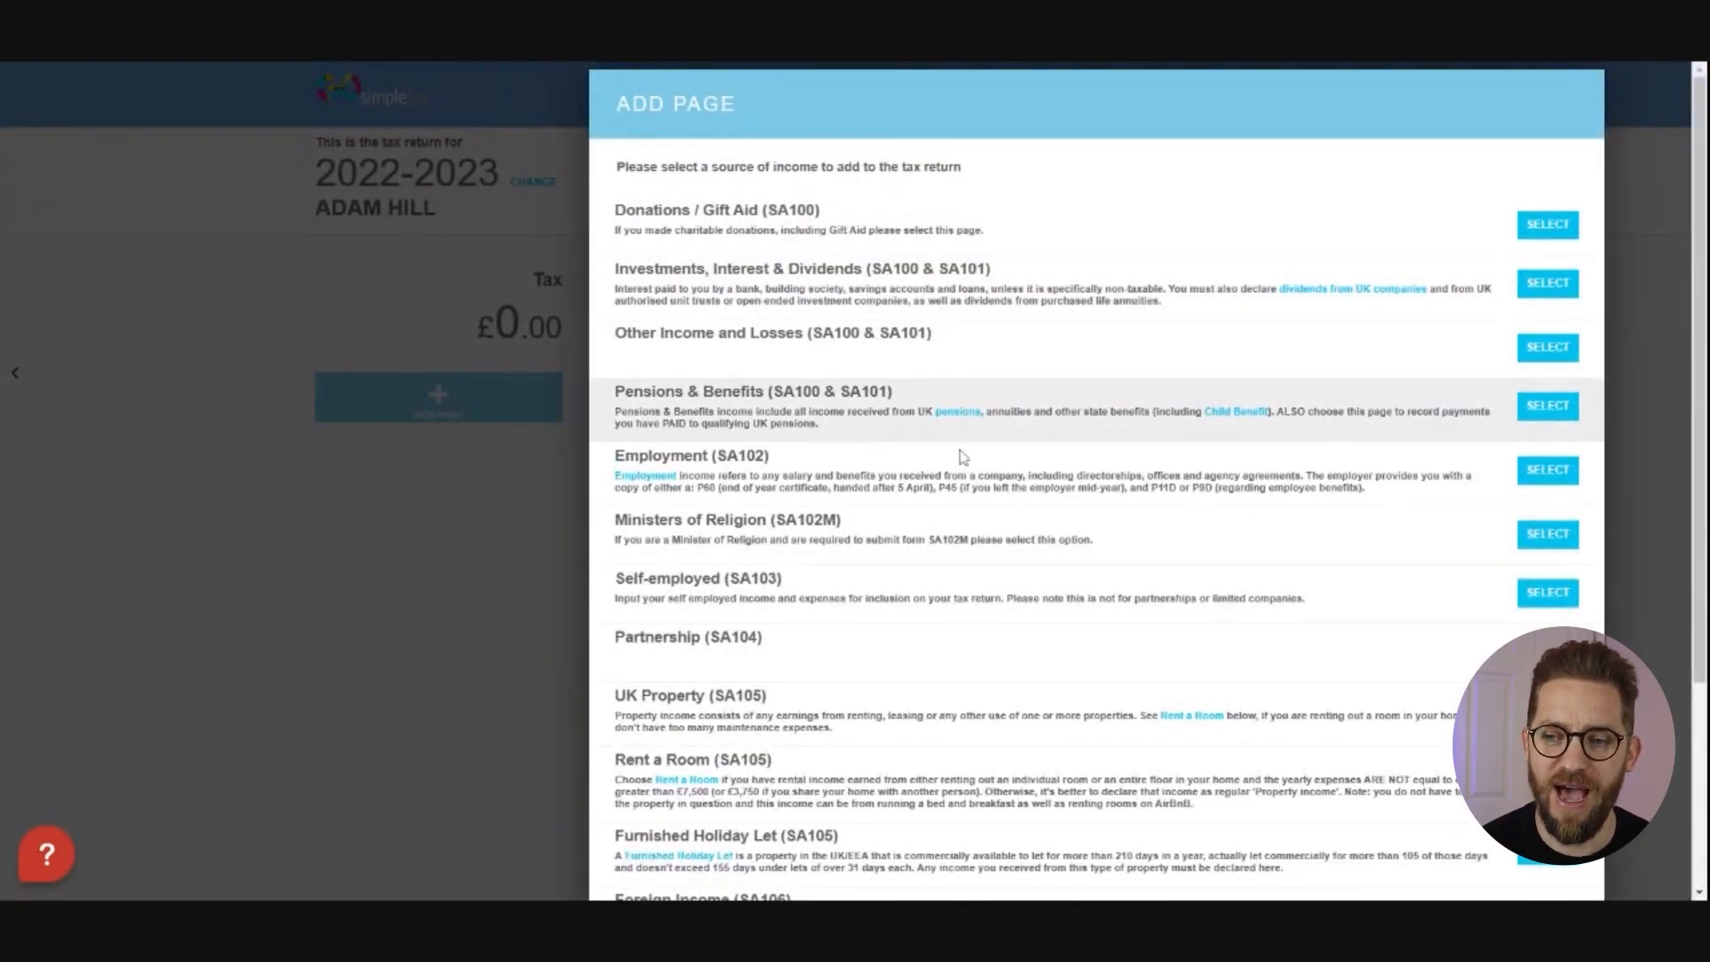
scroll(1015, 584, down, 2)
scroll(1015, 584, up, 2)
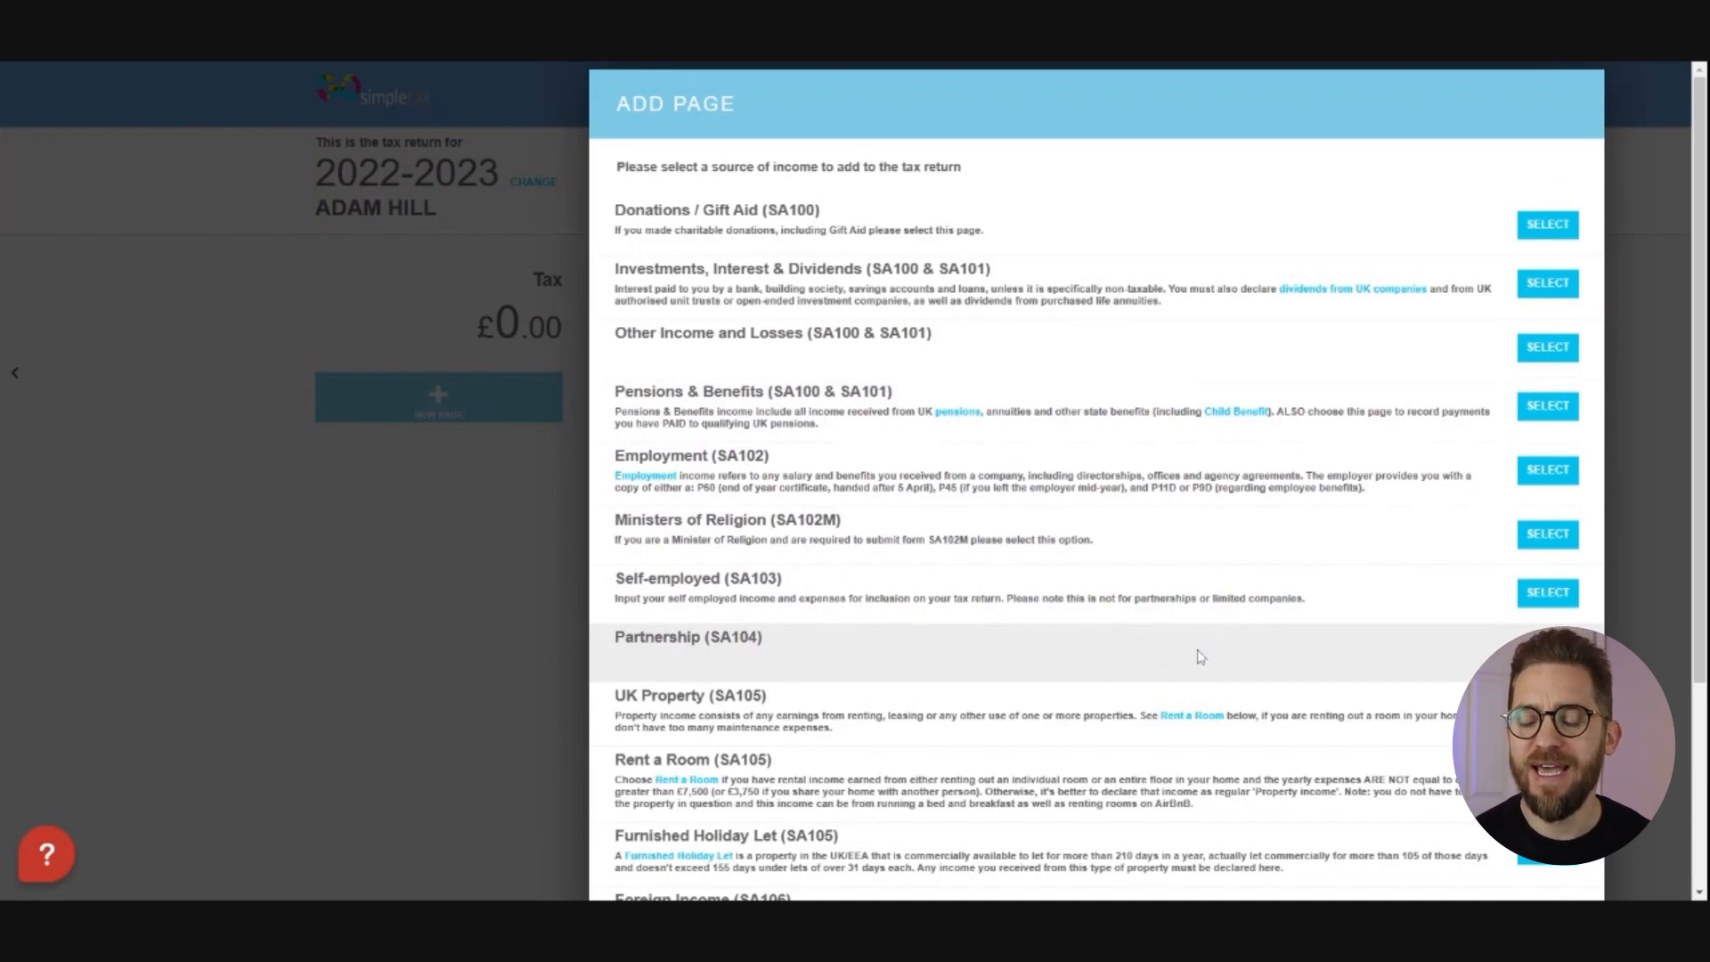
scroll(1199, 656, down, 2)
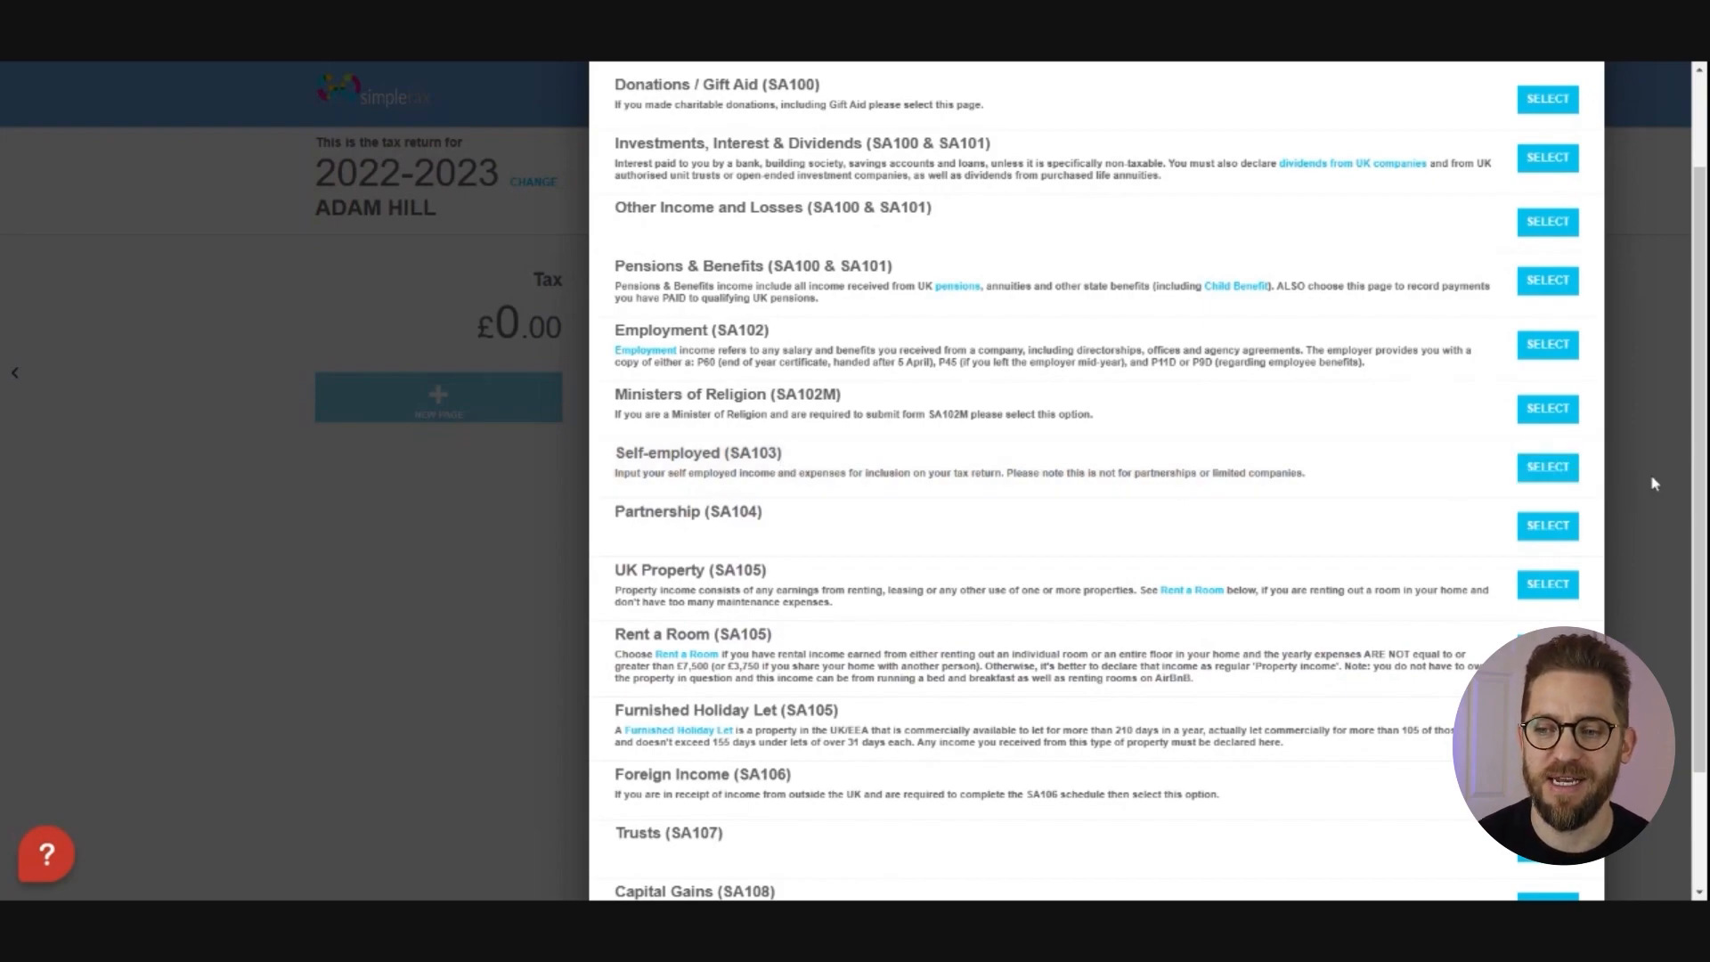
click(1549, 467)
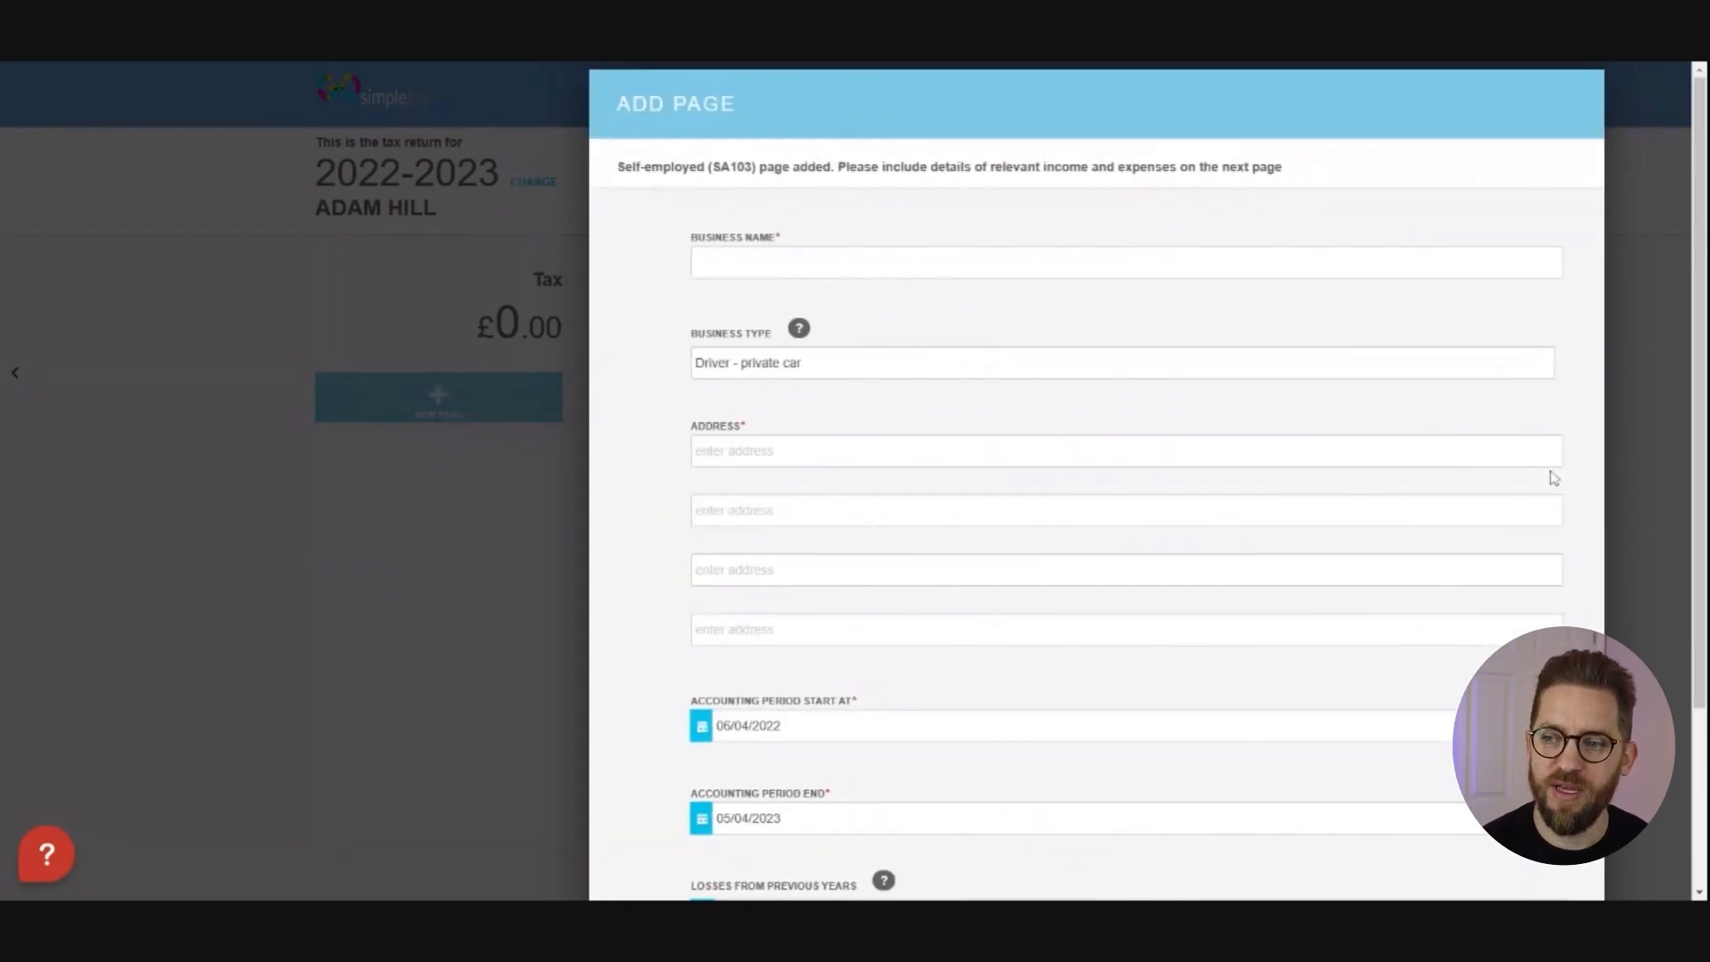
Enter "Example" as the business name on the self-employed page
click(712, 262)
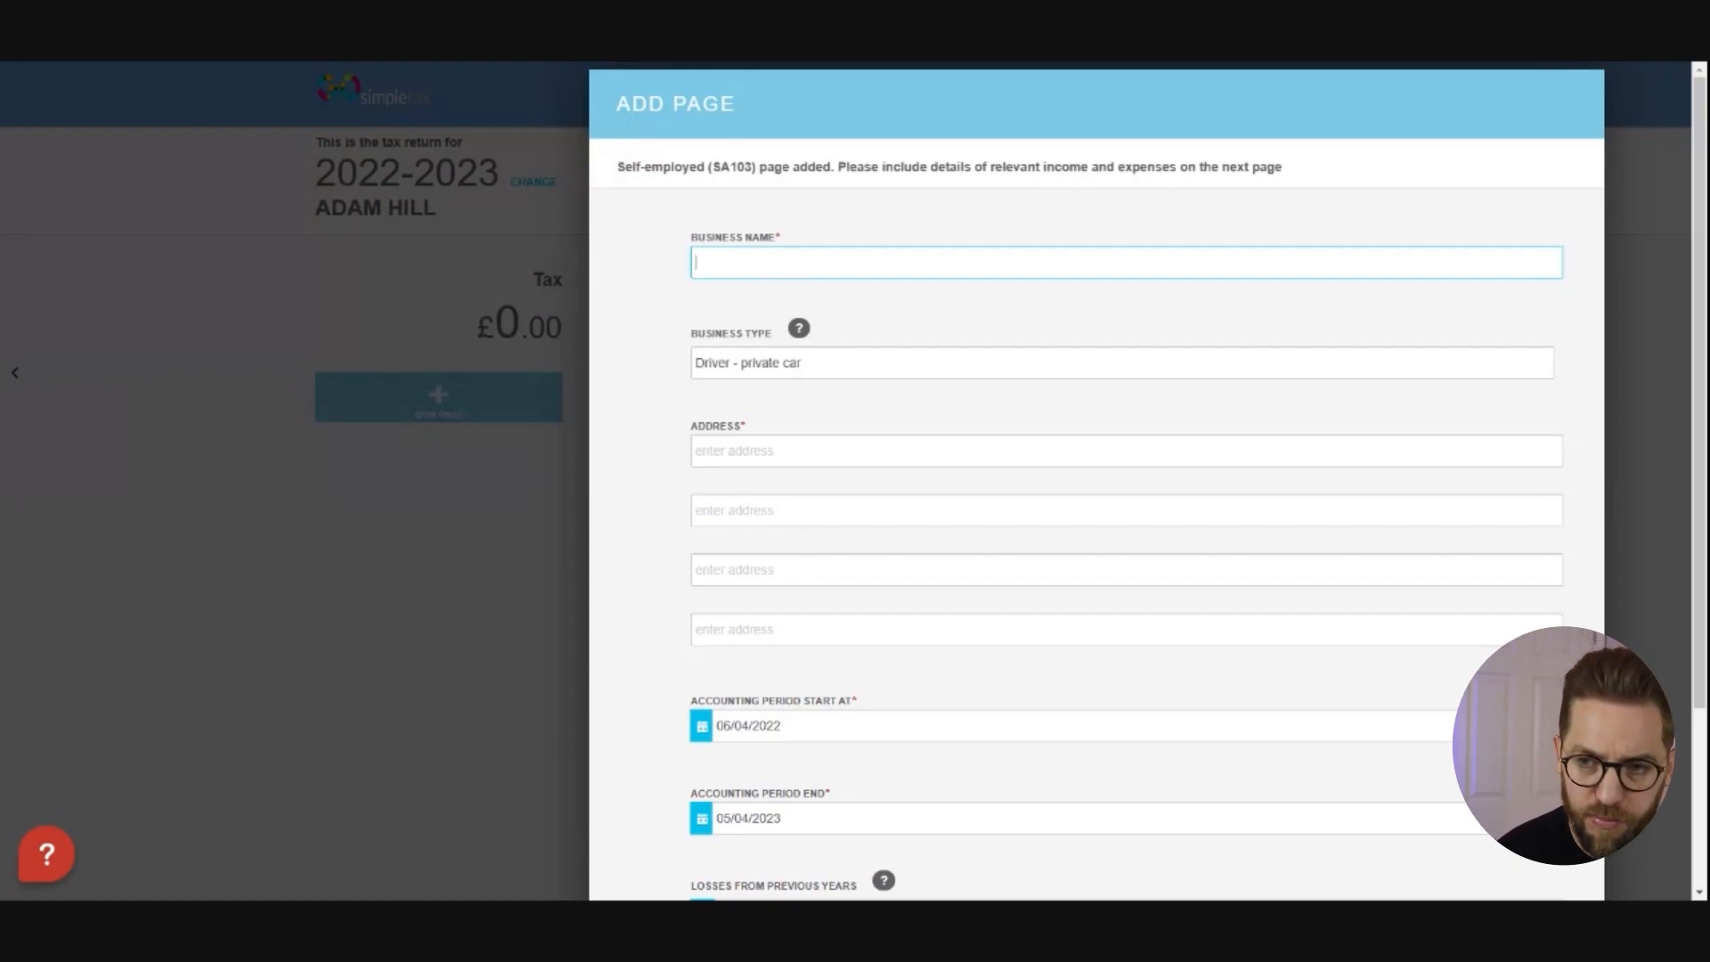
text(Example)
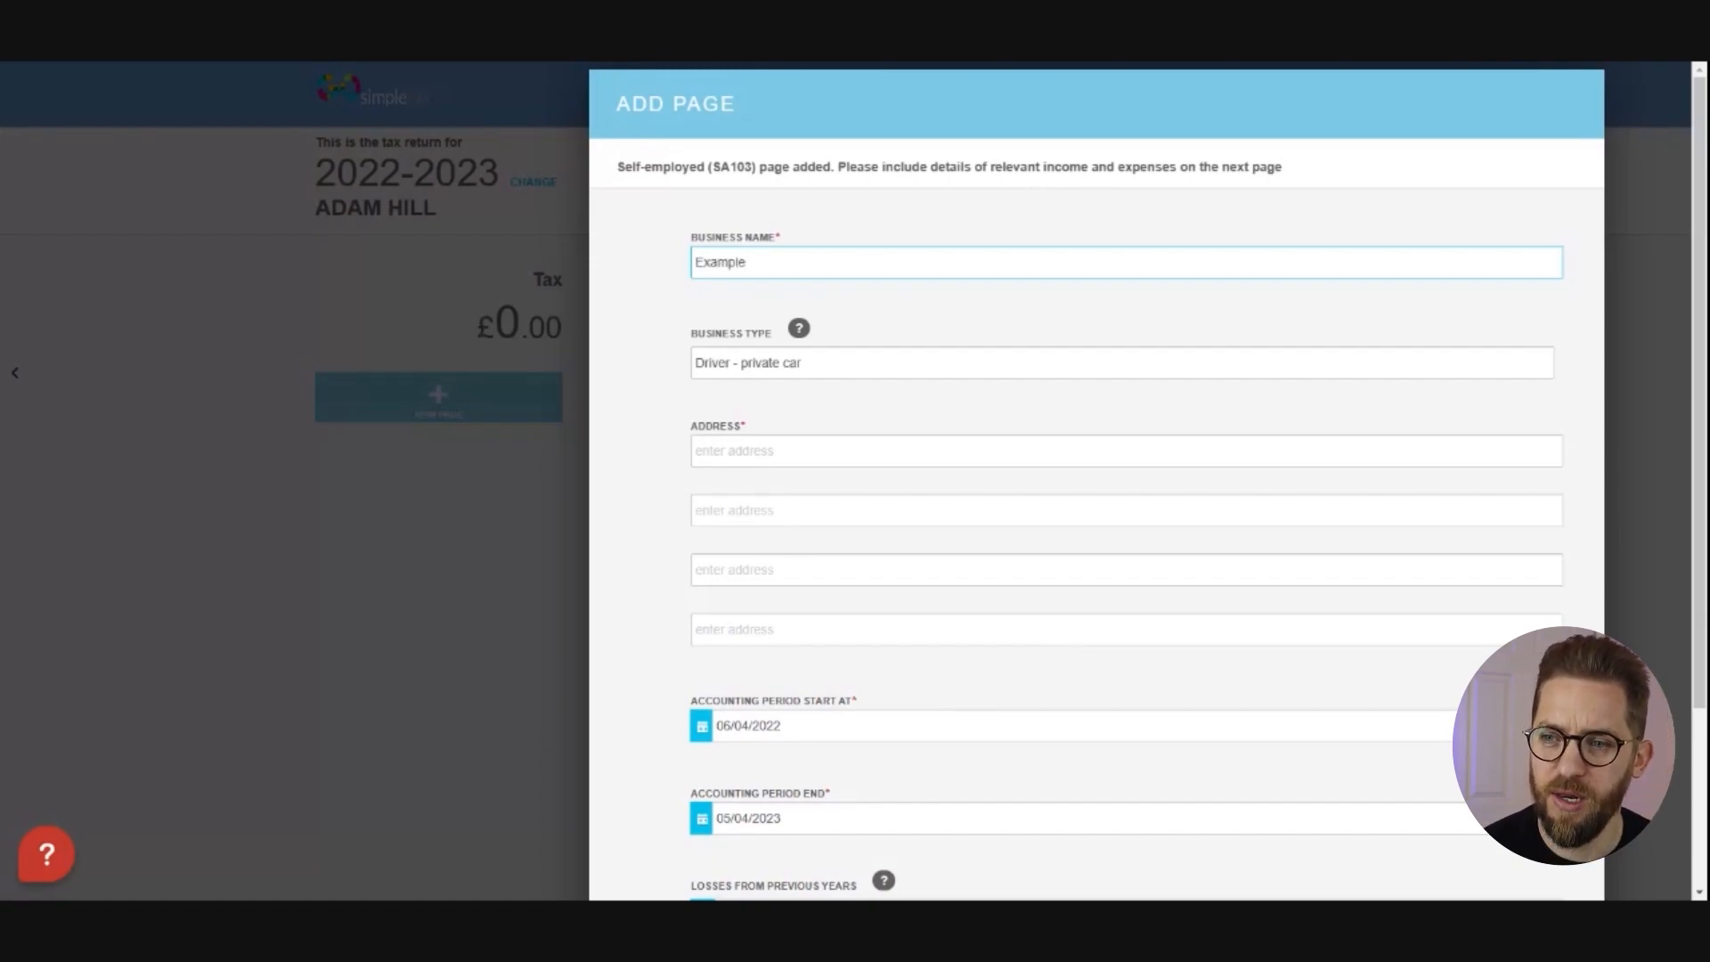
scroll(839, 388, down, 2)
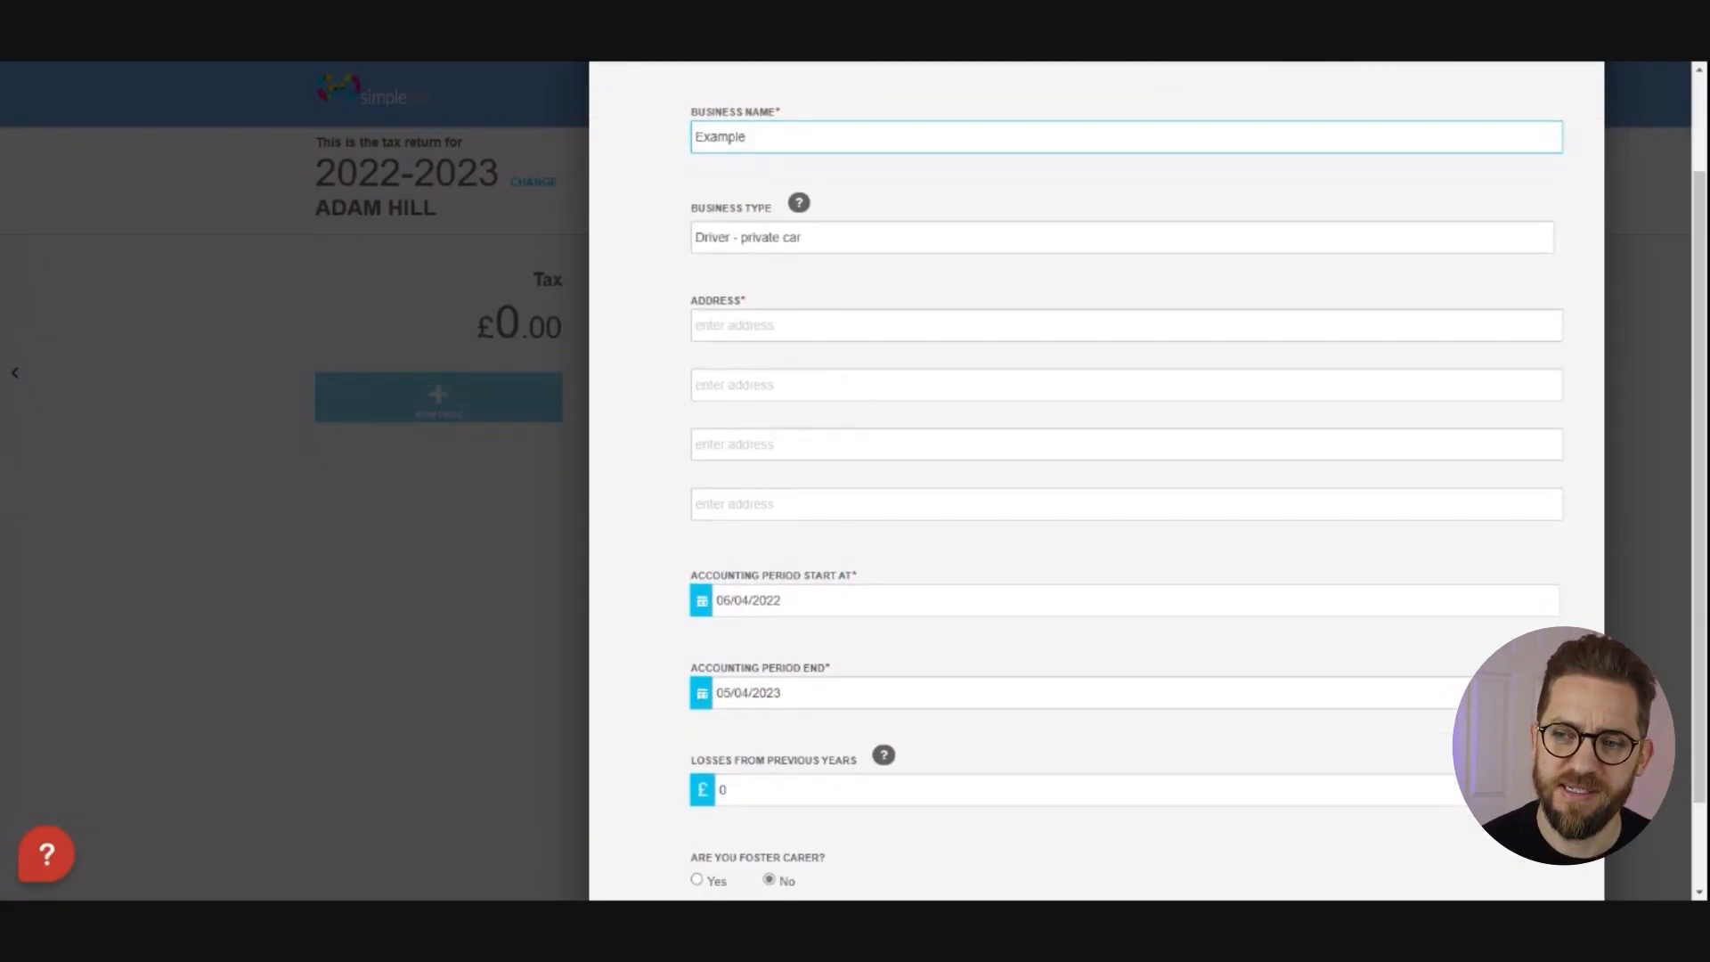
Check the business type help and try searching the business types for "carp" and "elec"
click(797, 205)
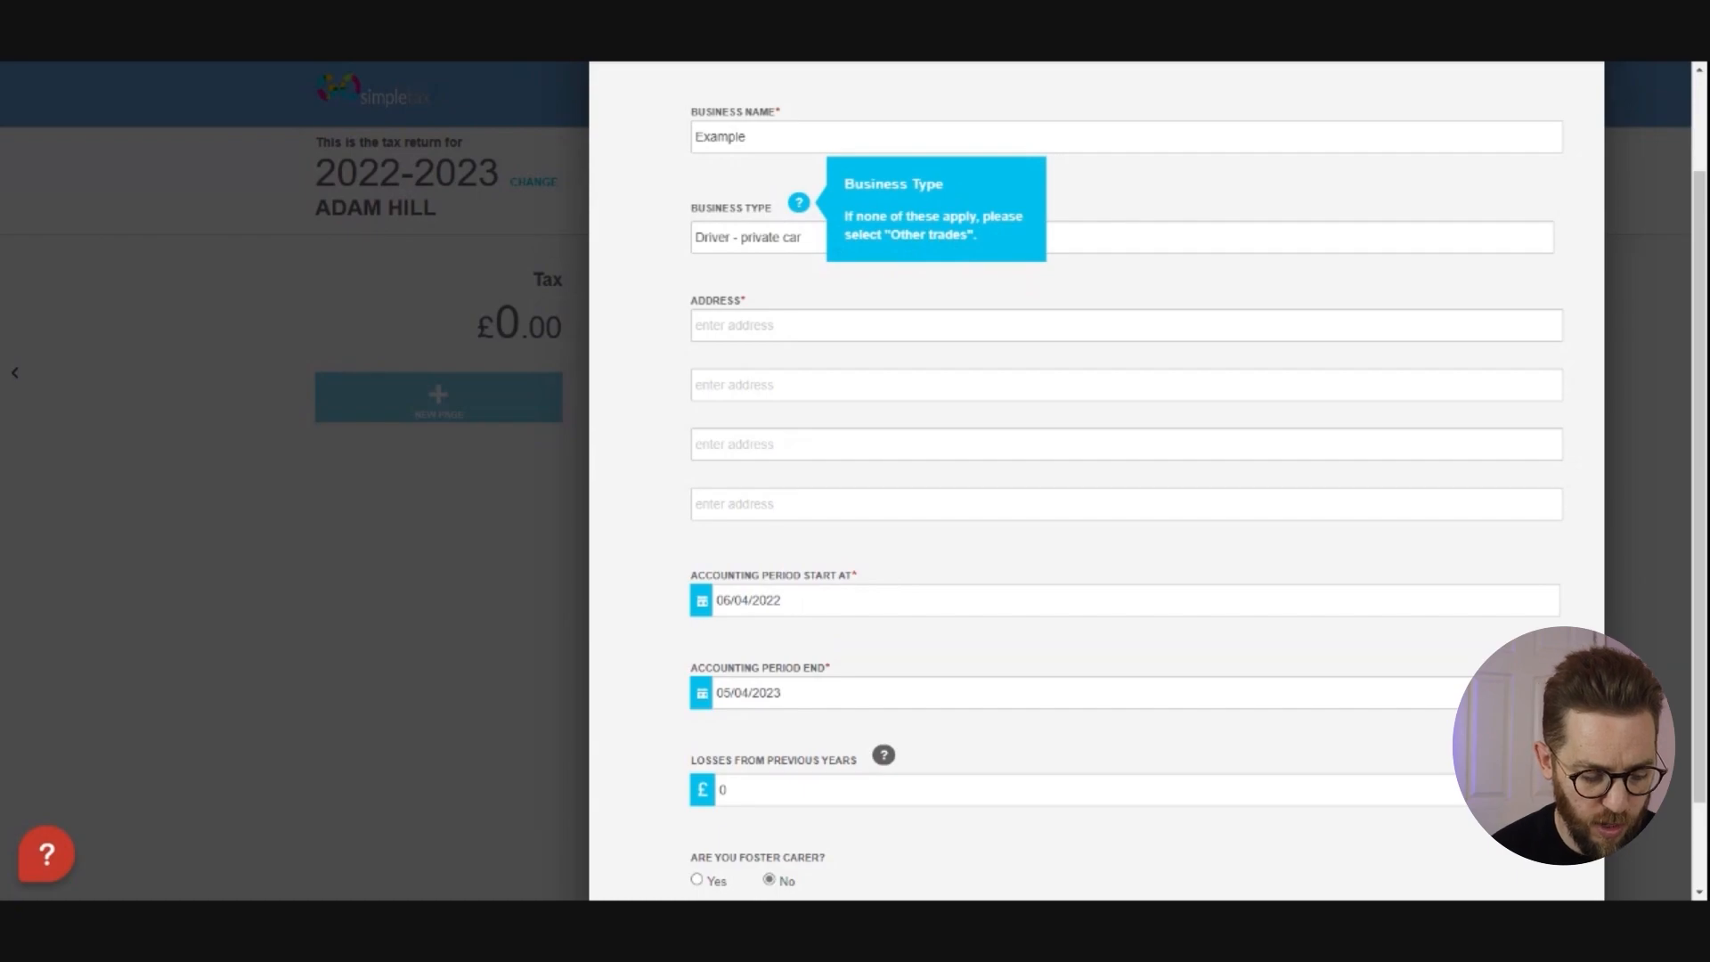
drag(804, 237, 670, 238)
text(c)
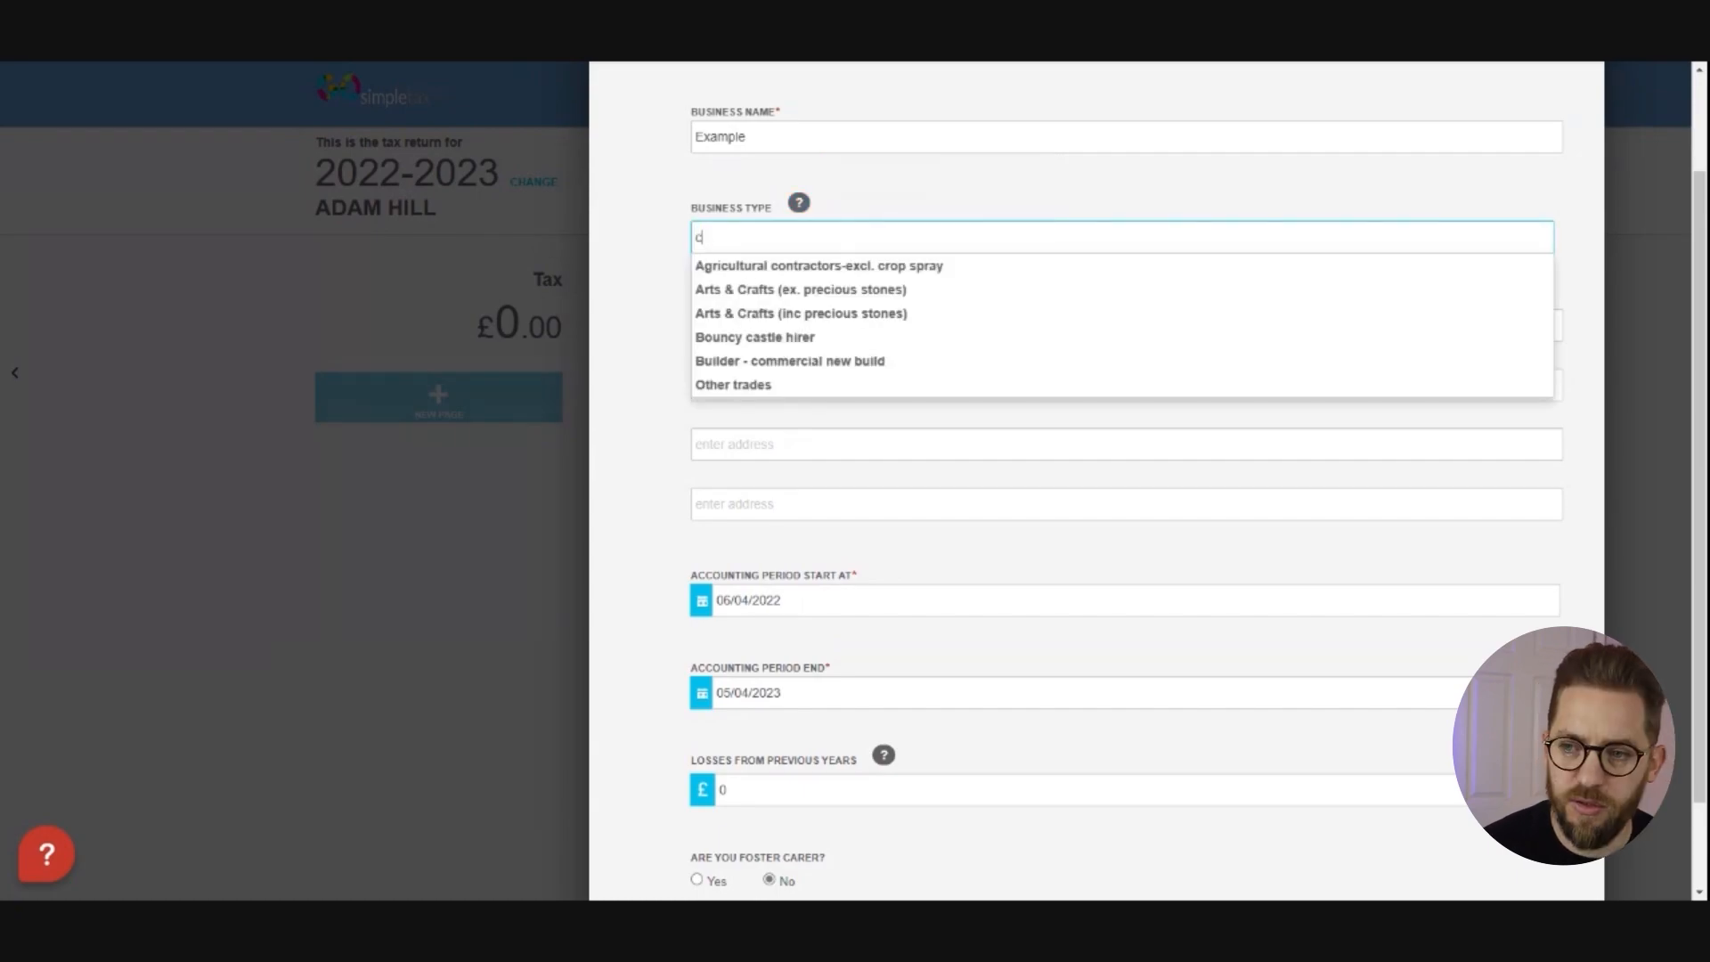
text(arp)
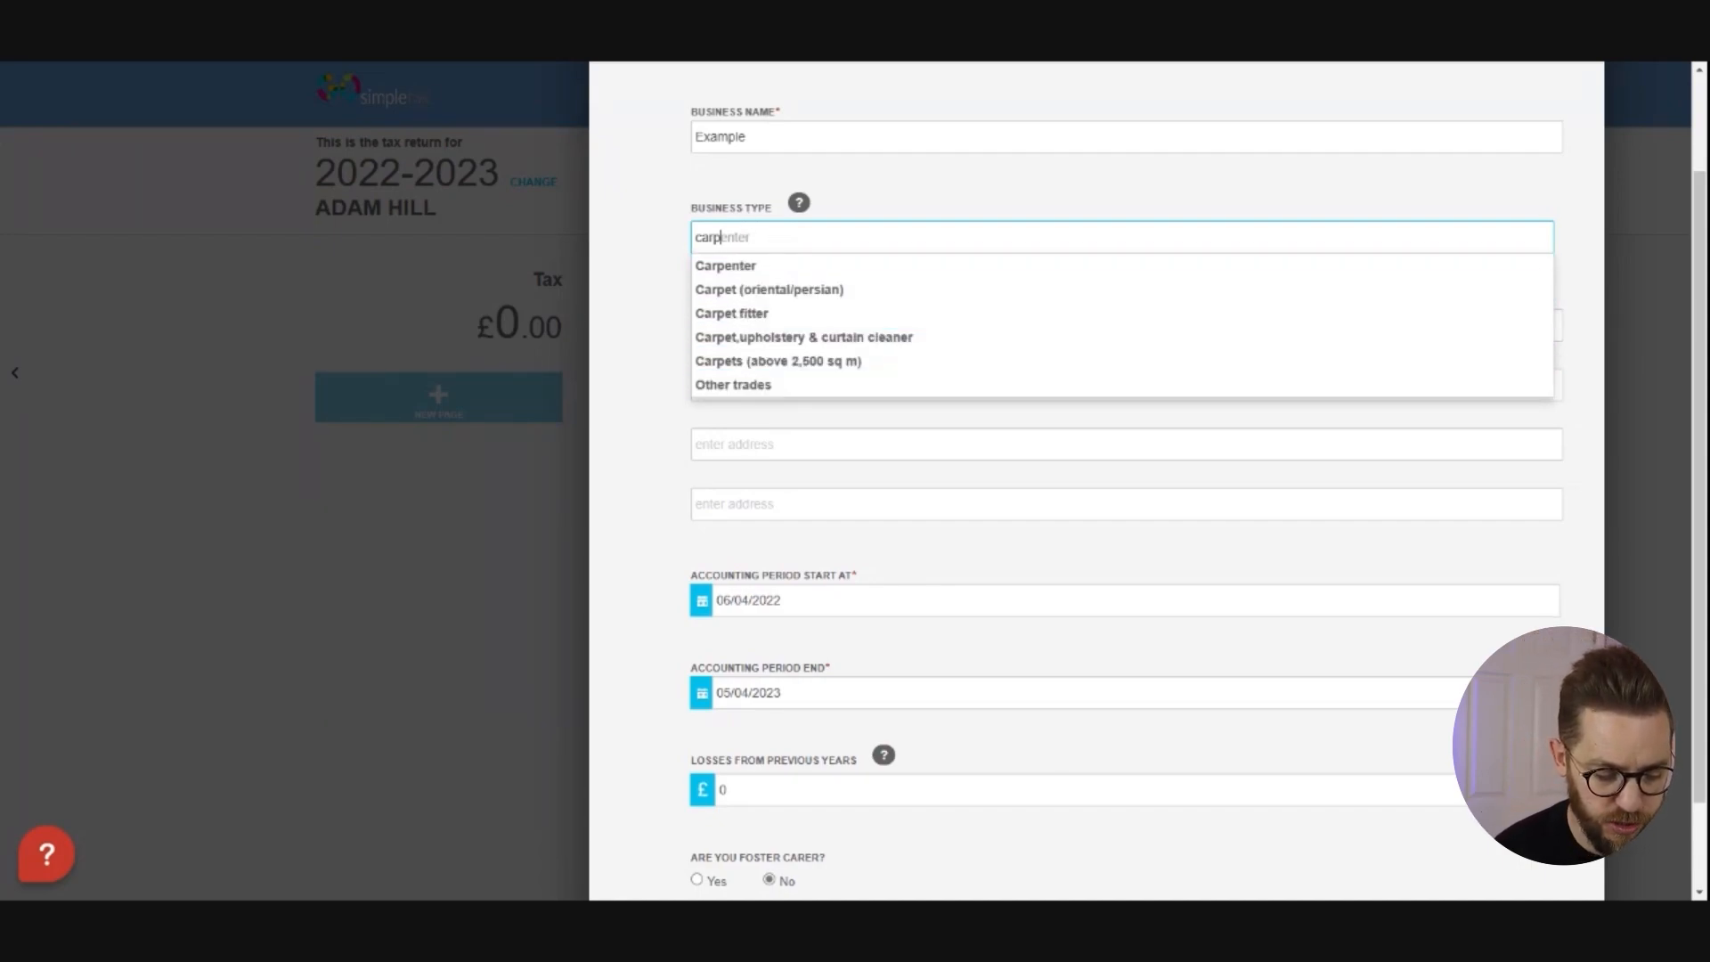
drag(723, 237, 660, 230)
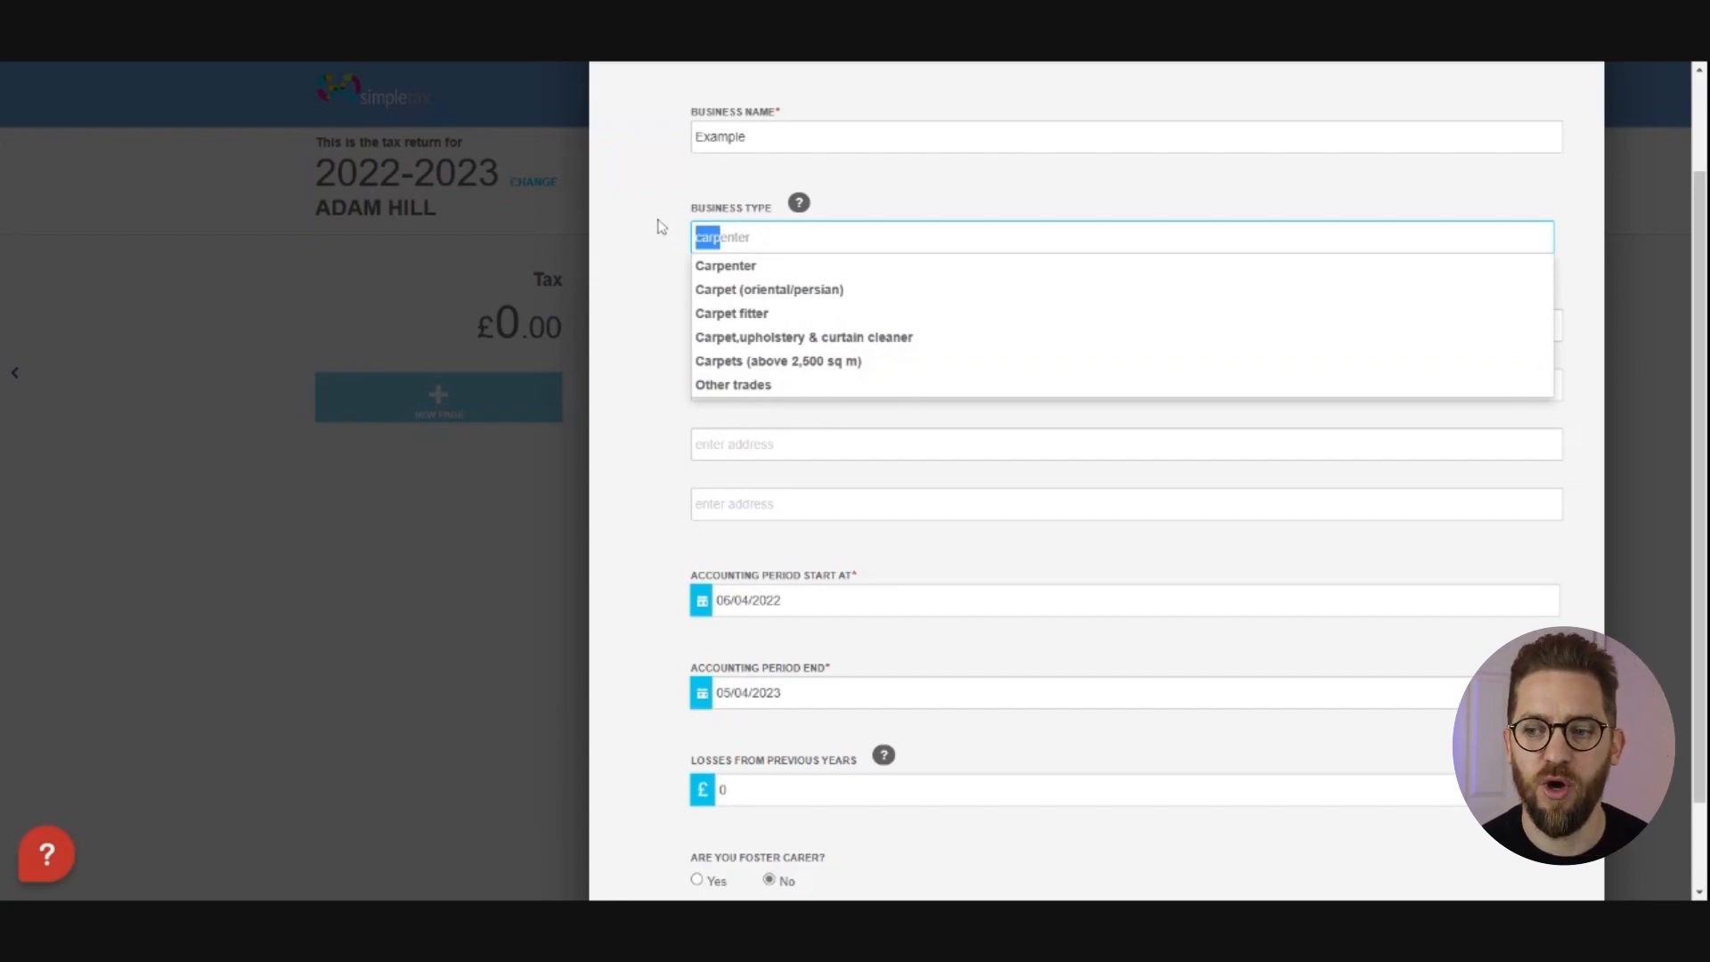
text(elec)
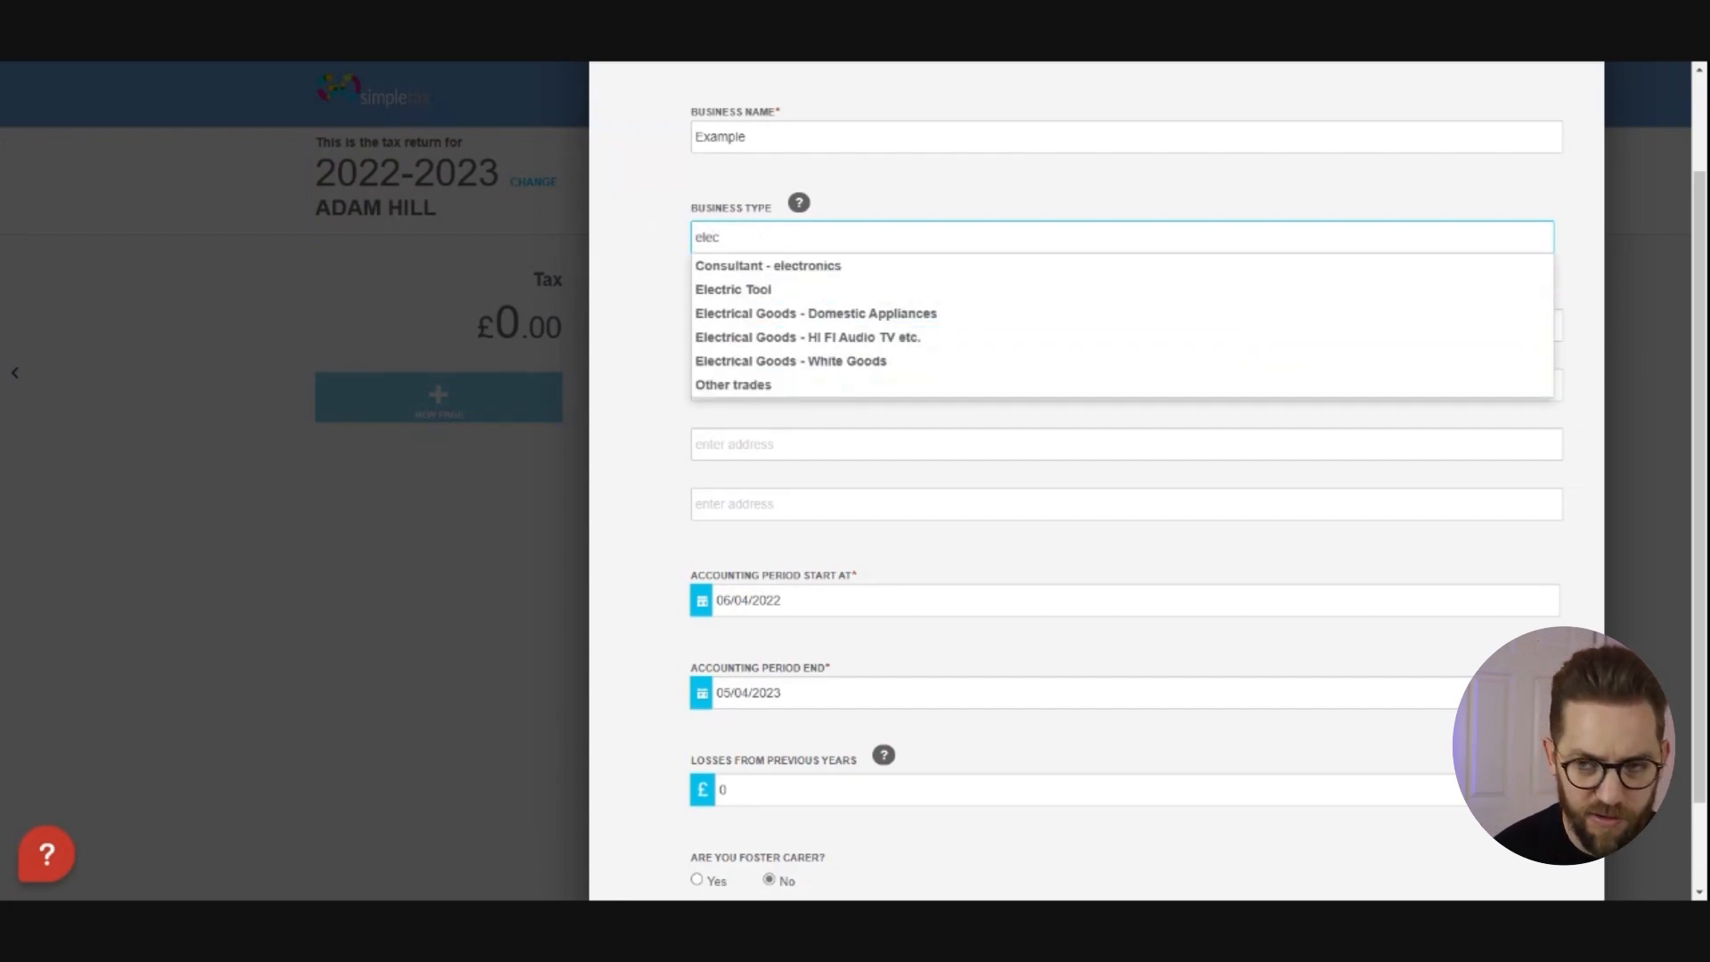
Search the business types for "carp" and choose Carpenter as the business type
drag(743, 238, 687, 243)
text(carp)
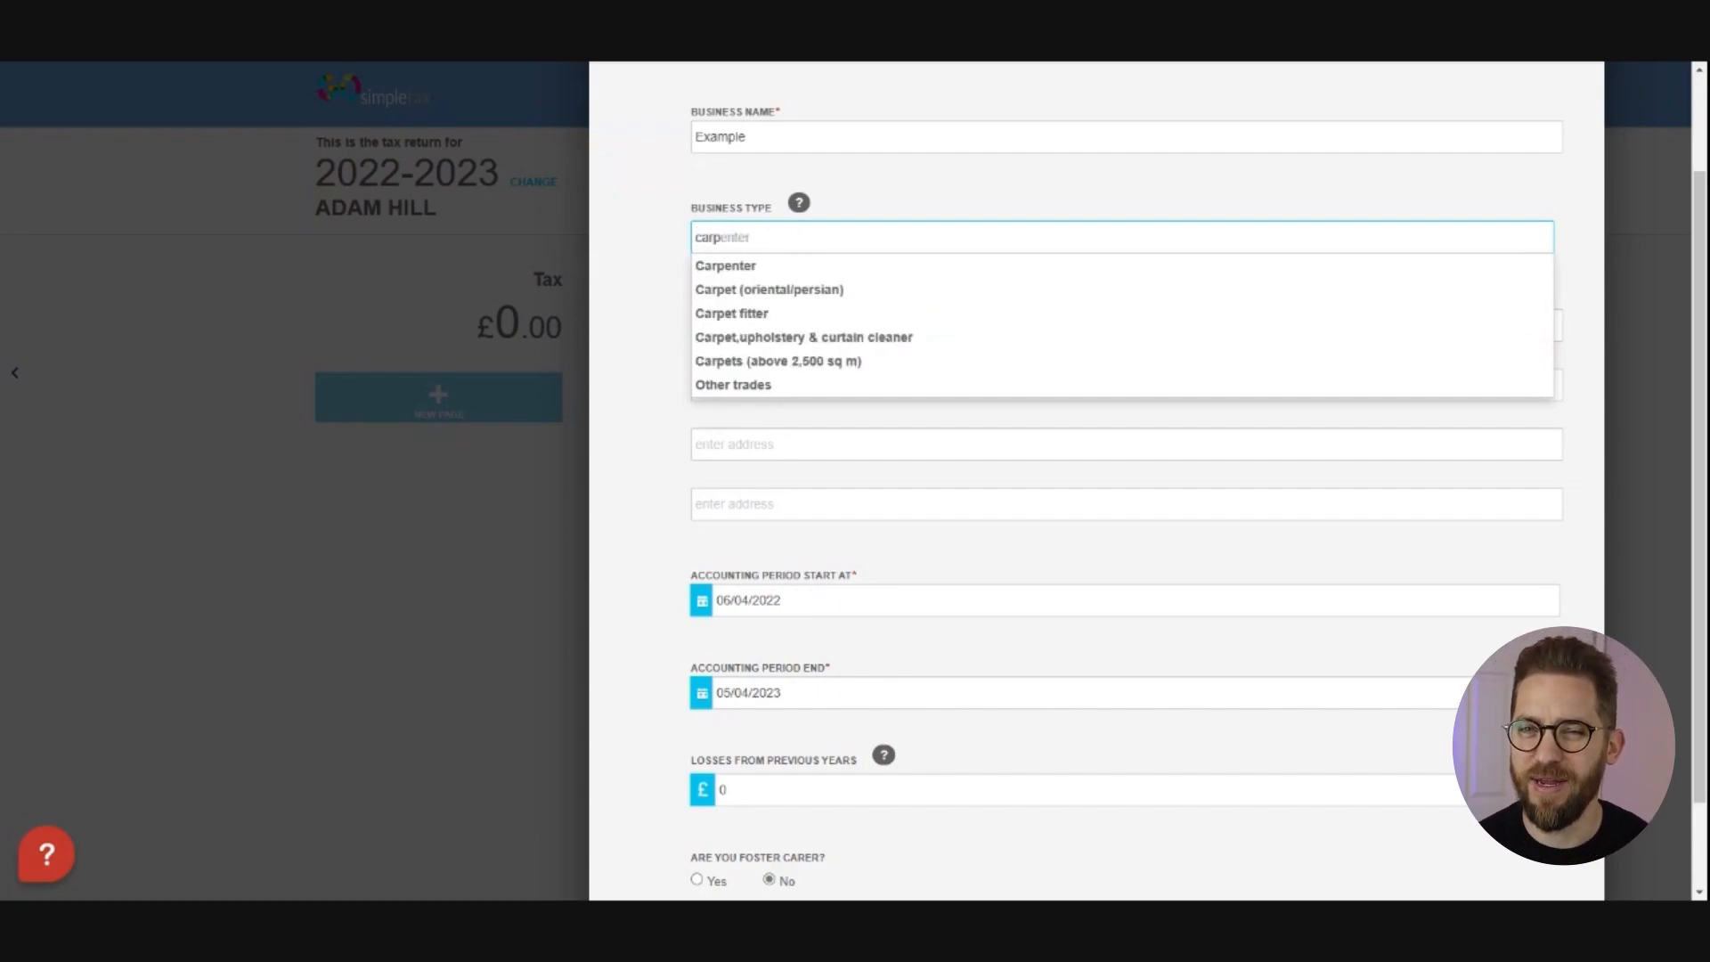
key(Down)
key(Return)
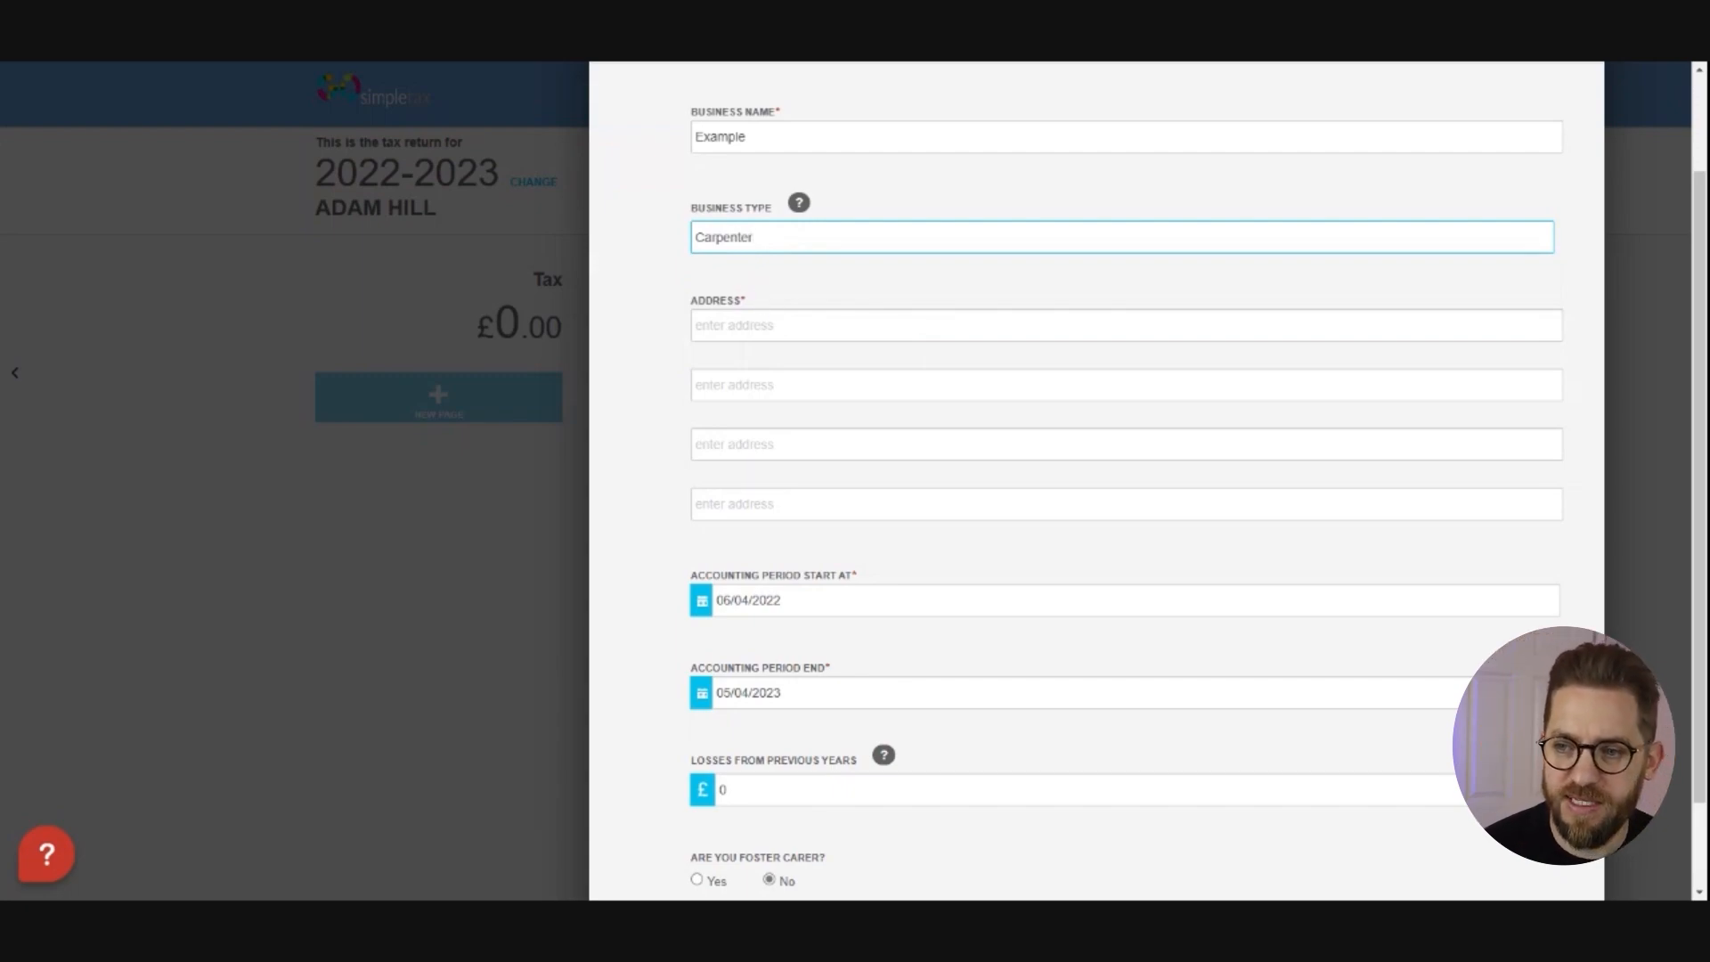
Fill the first two business address lines with "My address" and "Example"
key(Tab)
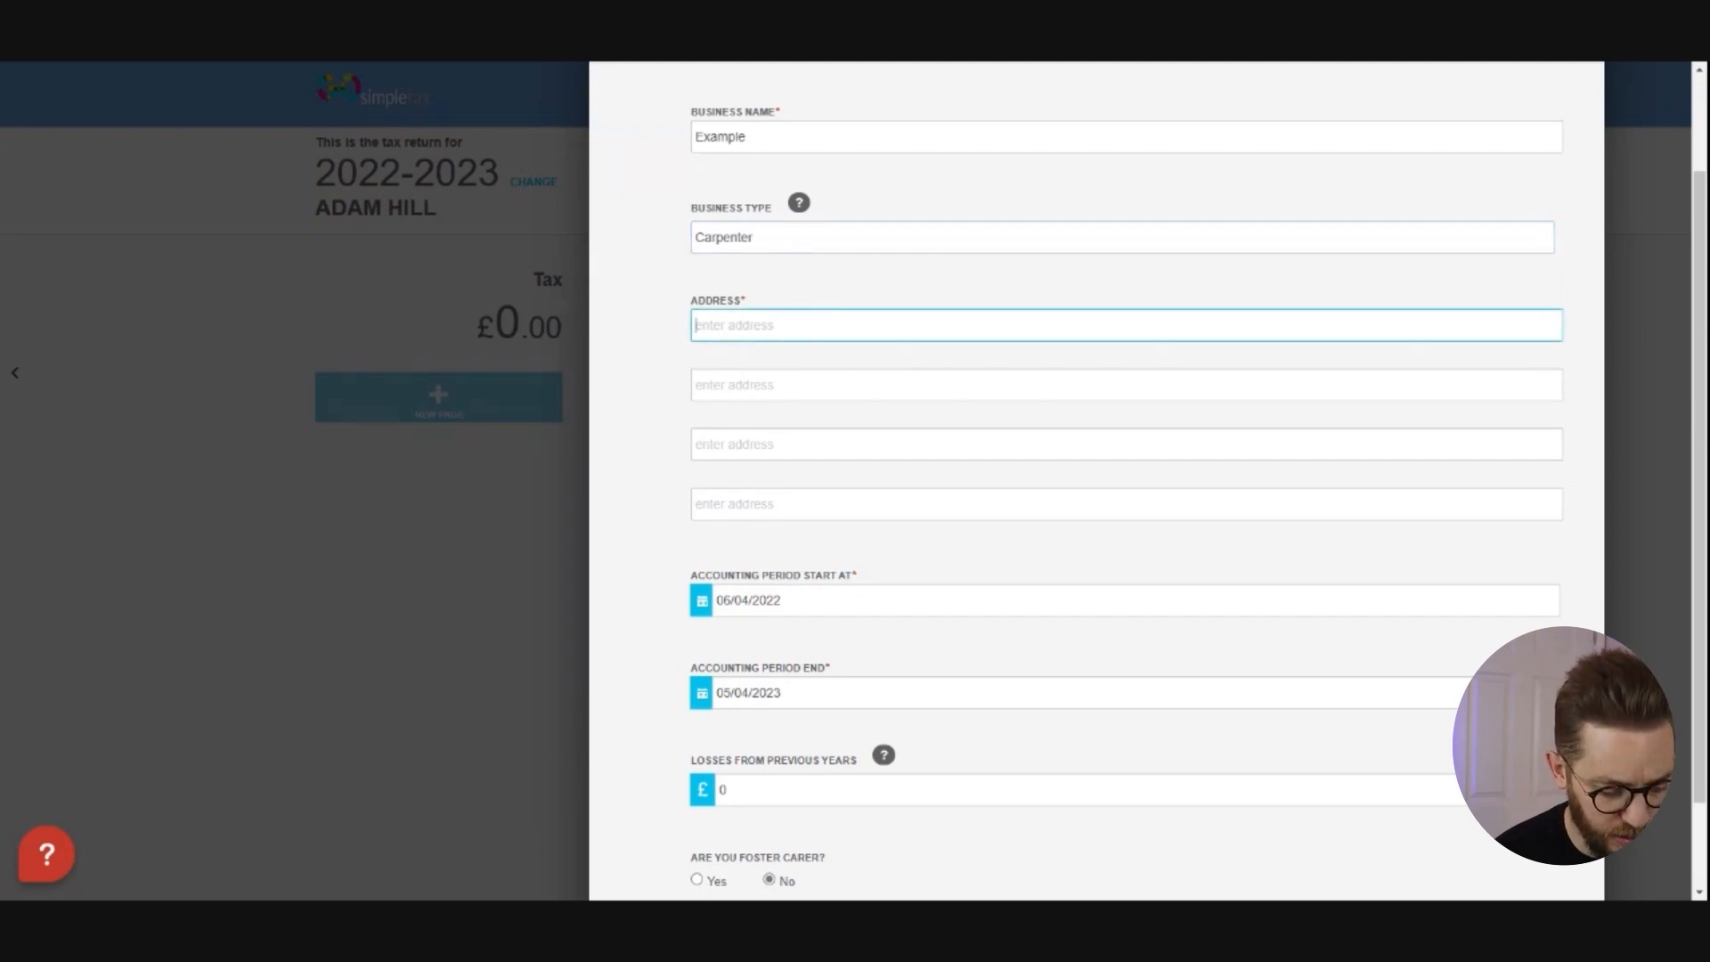
text(My address)
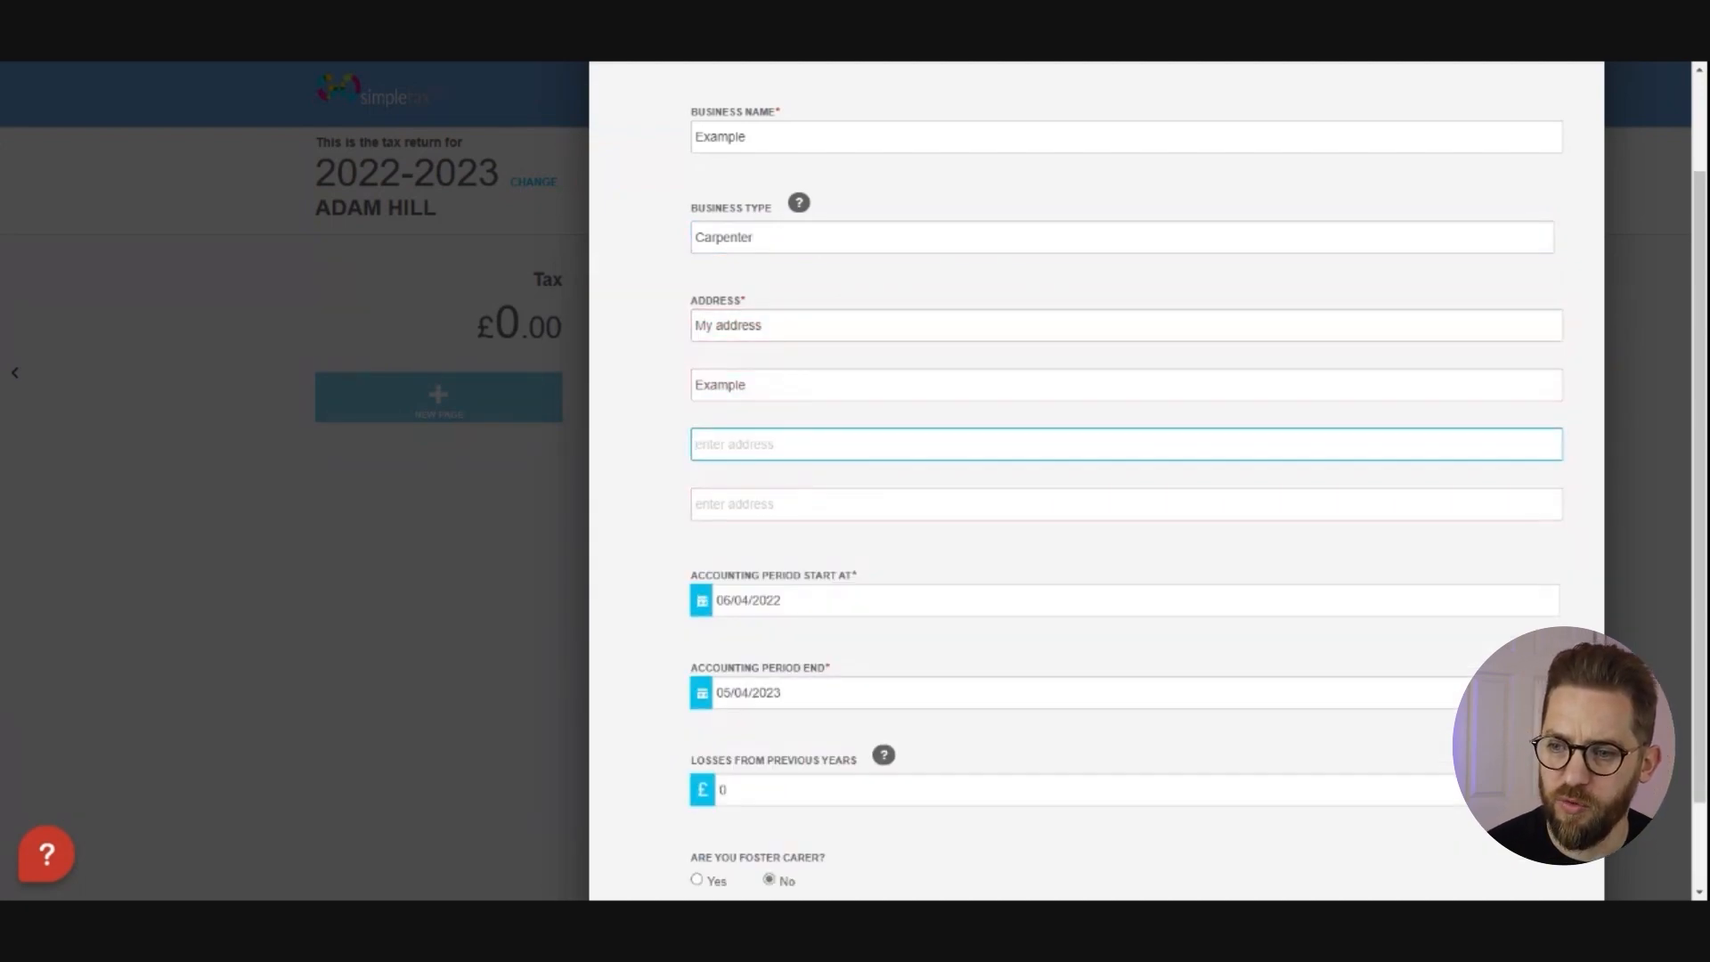
key(Tab)
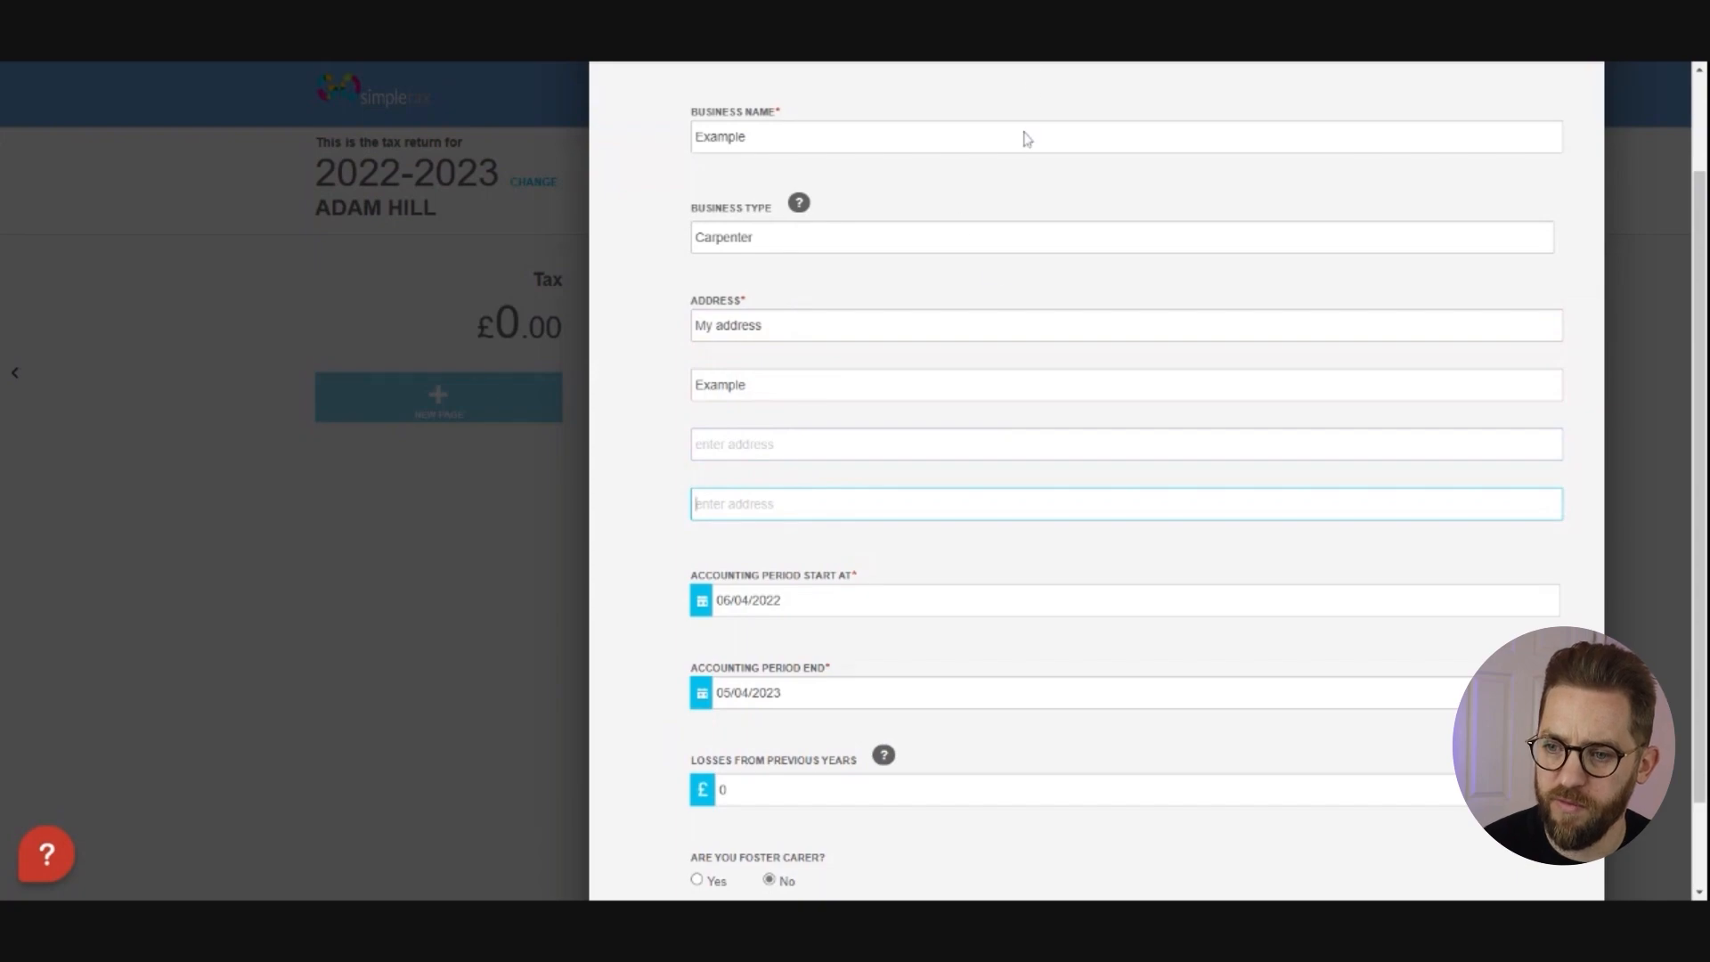
Set the accounting period end date to 31/03/2023
scroll(985, 313, down, 2)
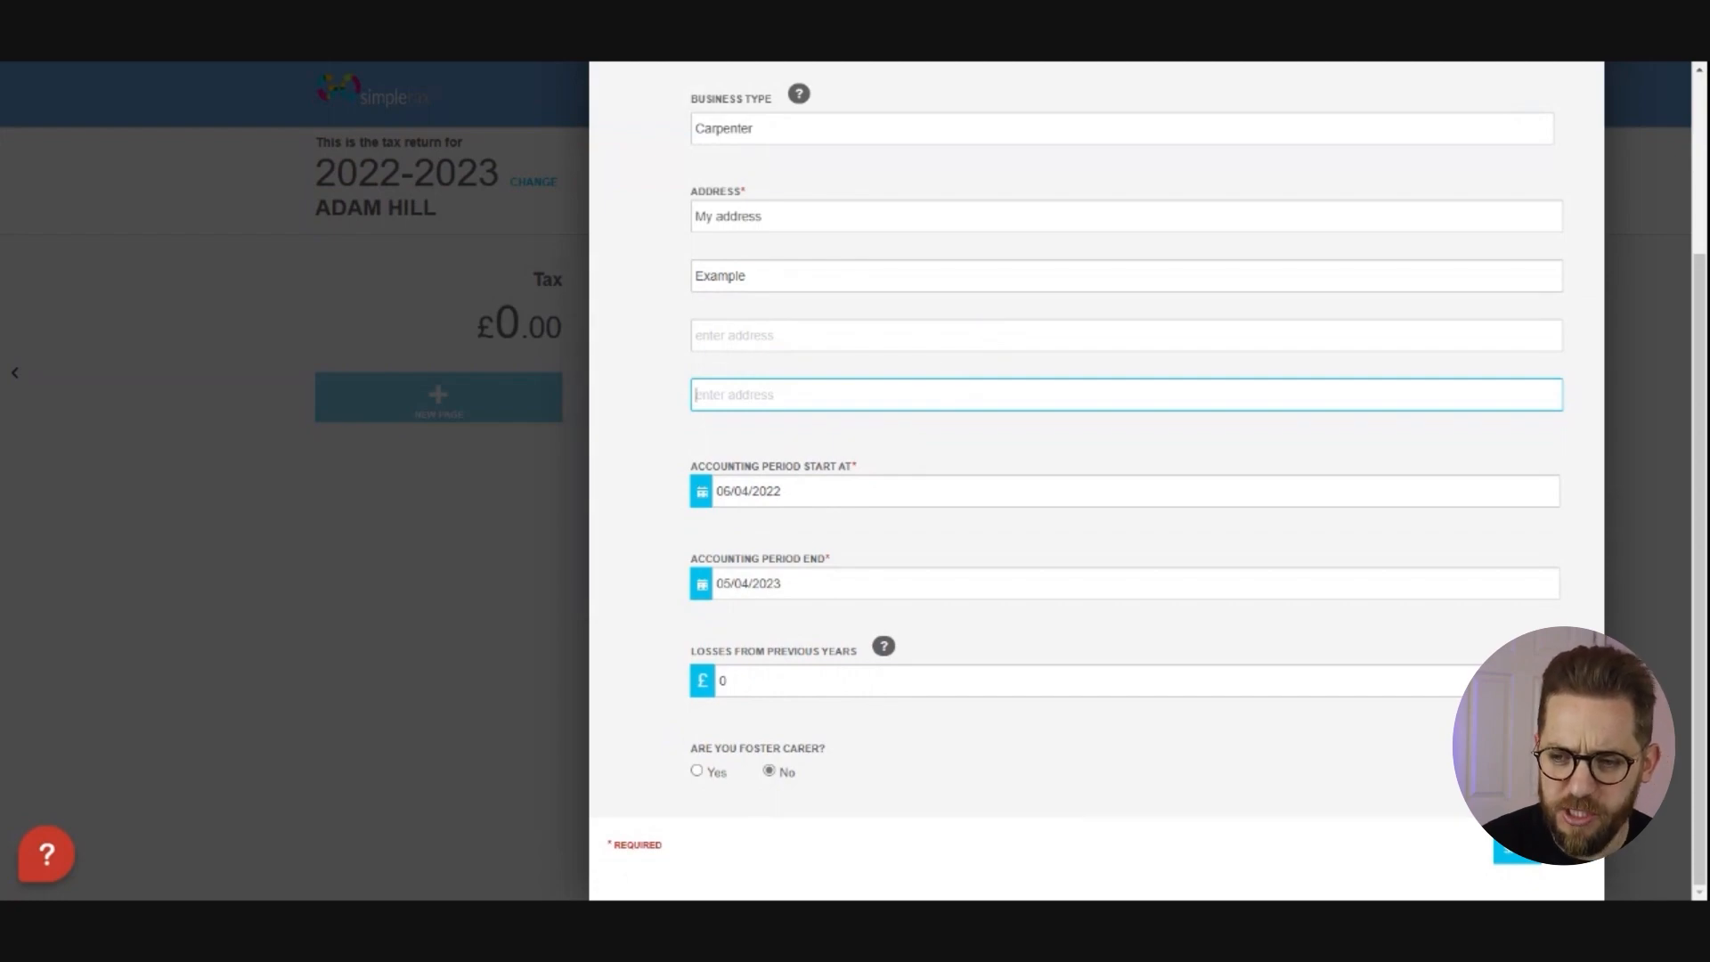
click(815, 584)
click(814, 493)
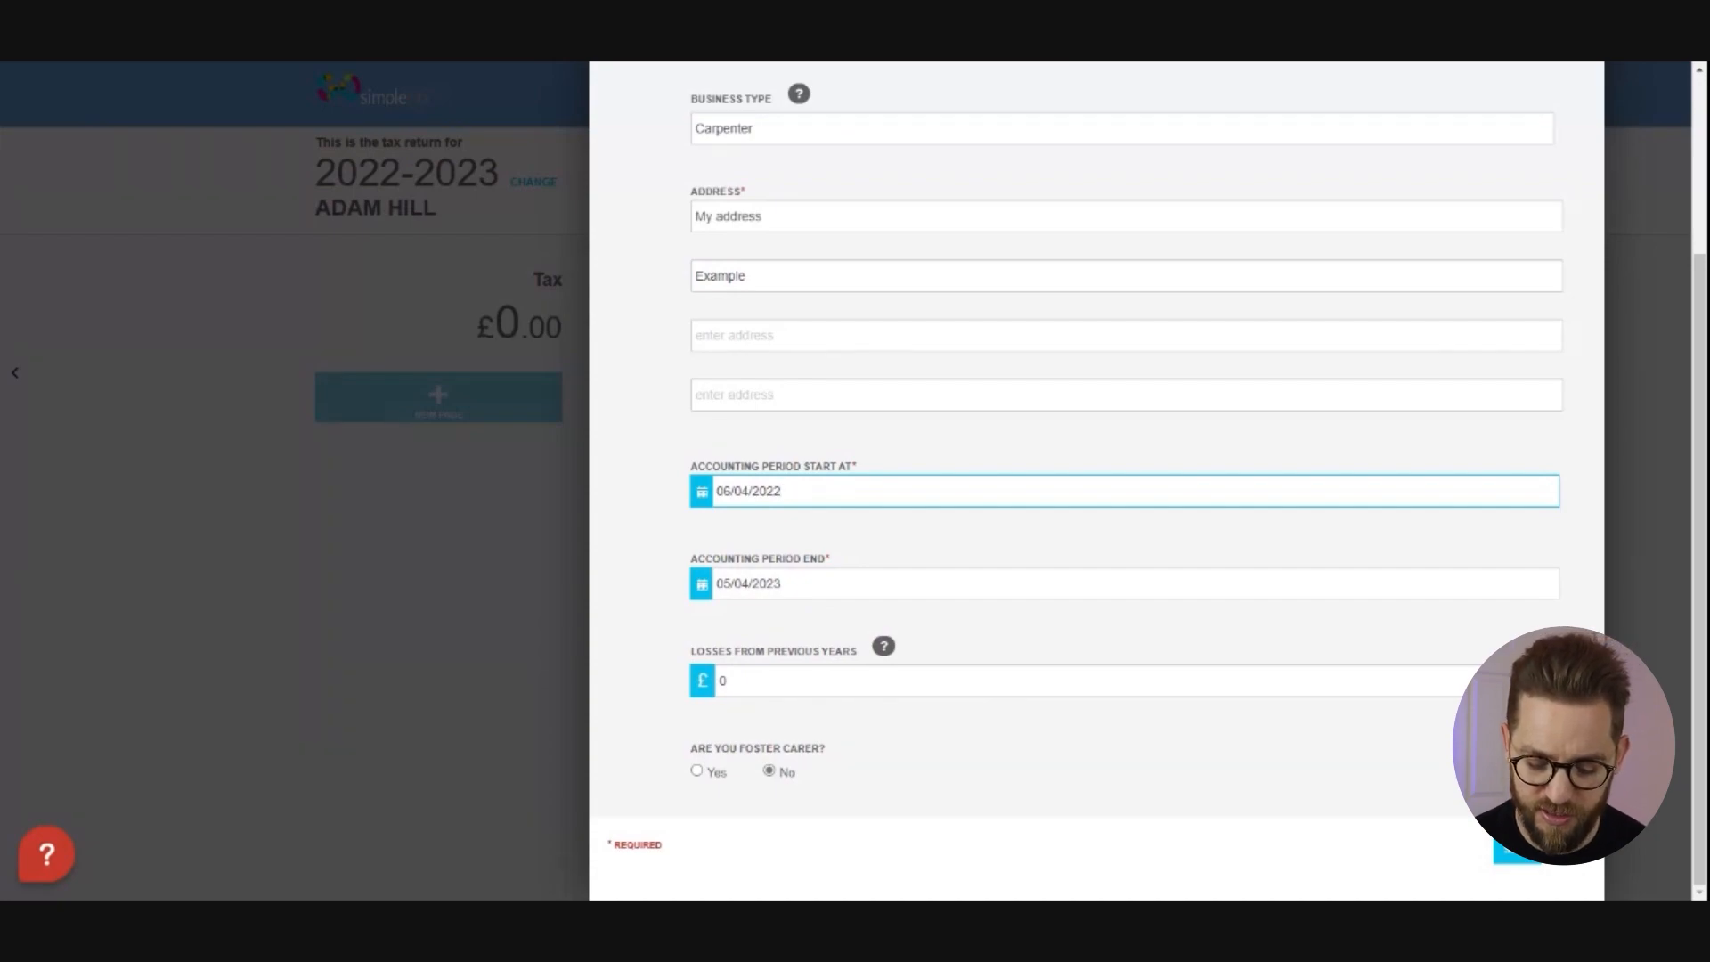
key(Tab)
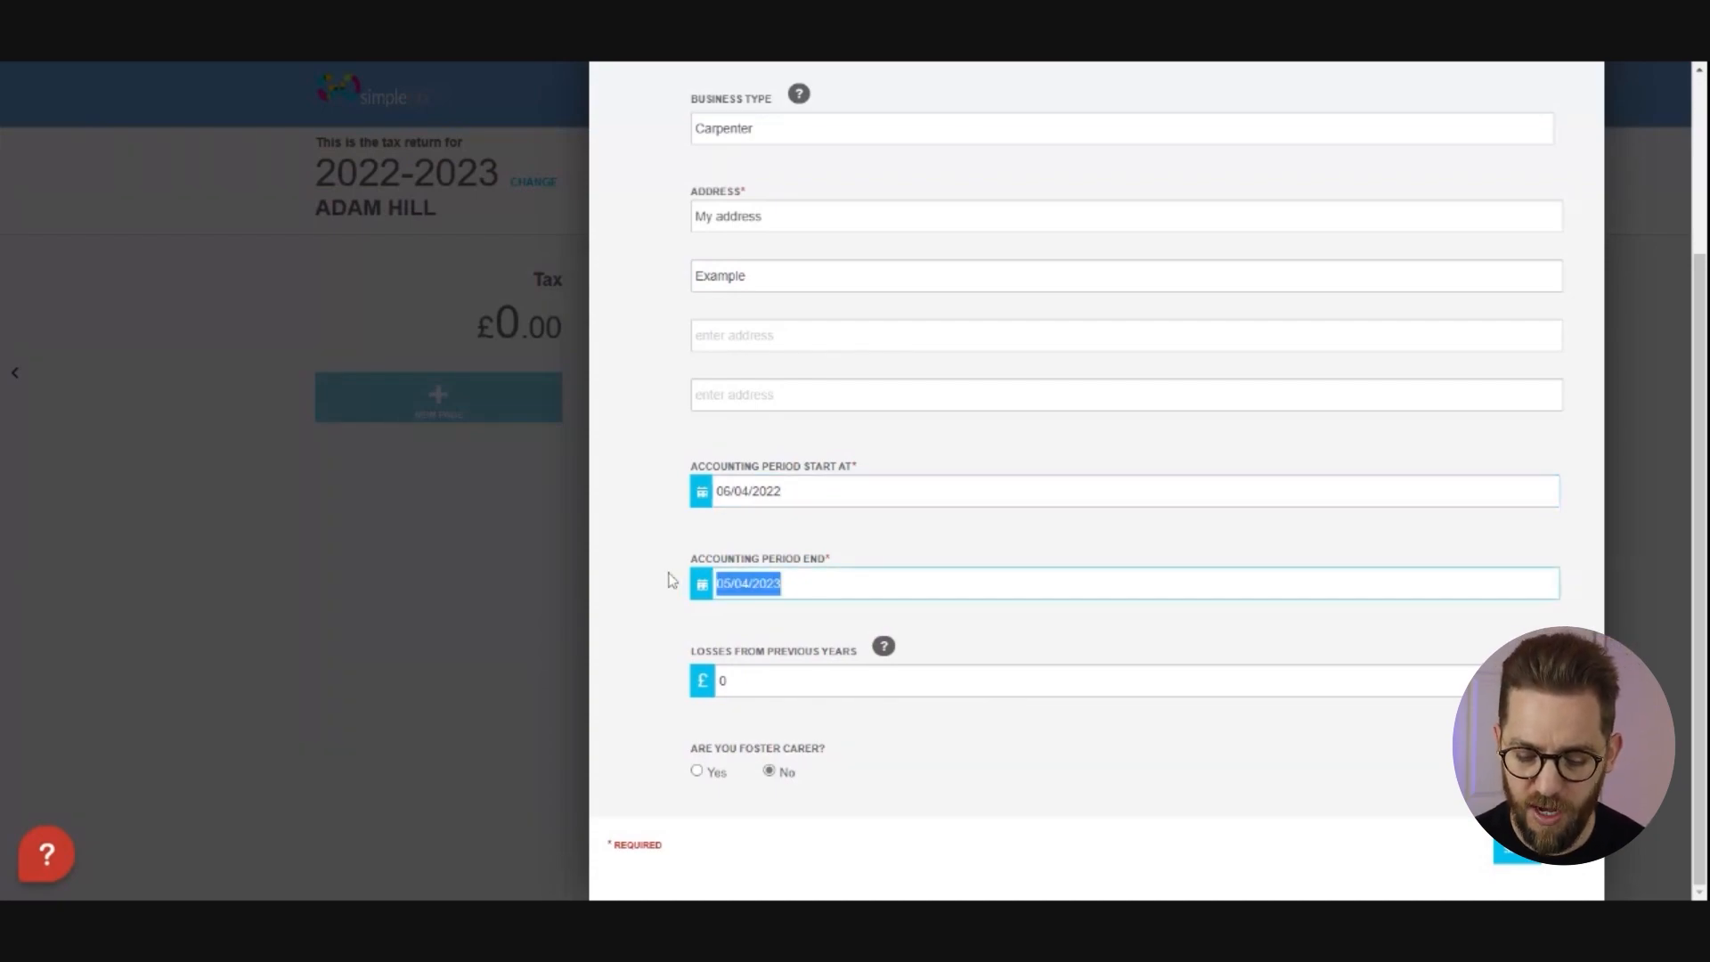
text(31/0)
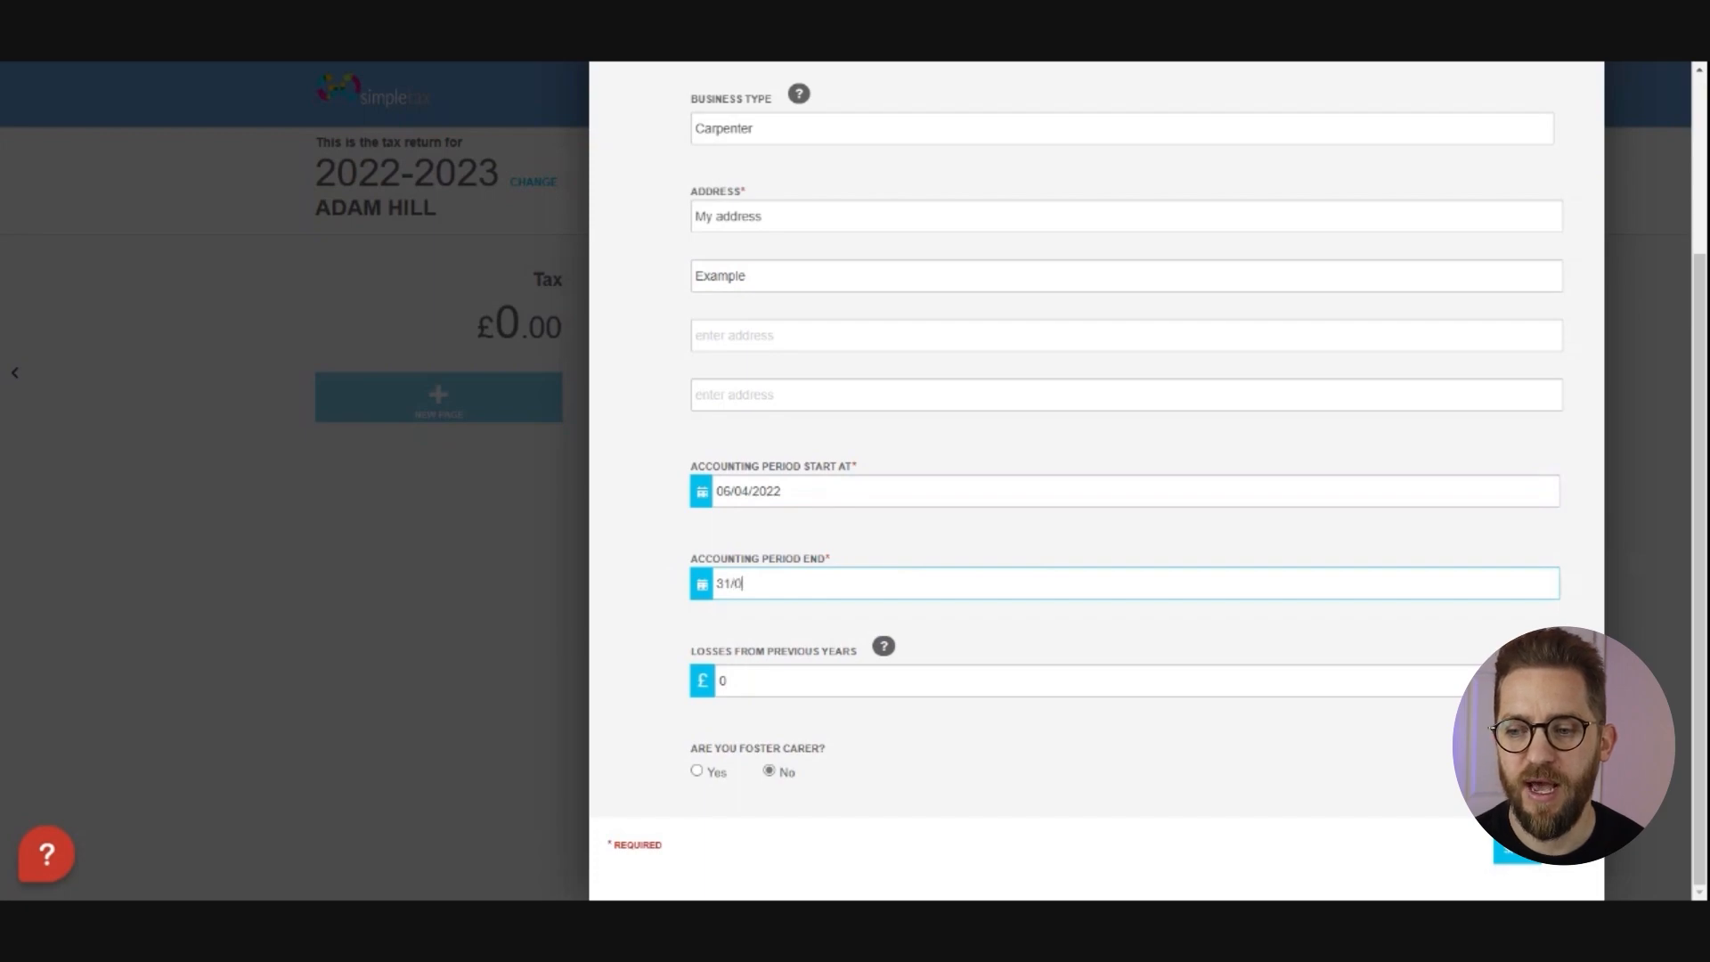
text(3/2023)
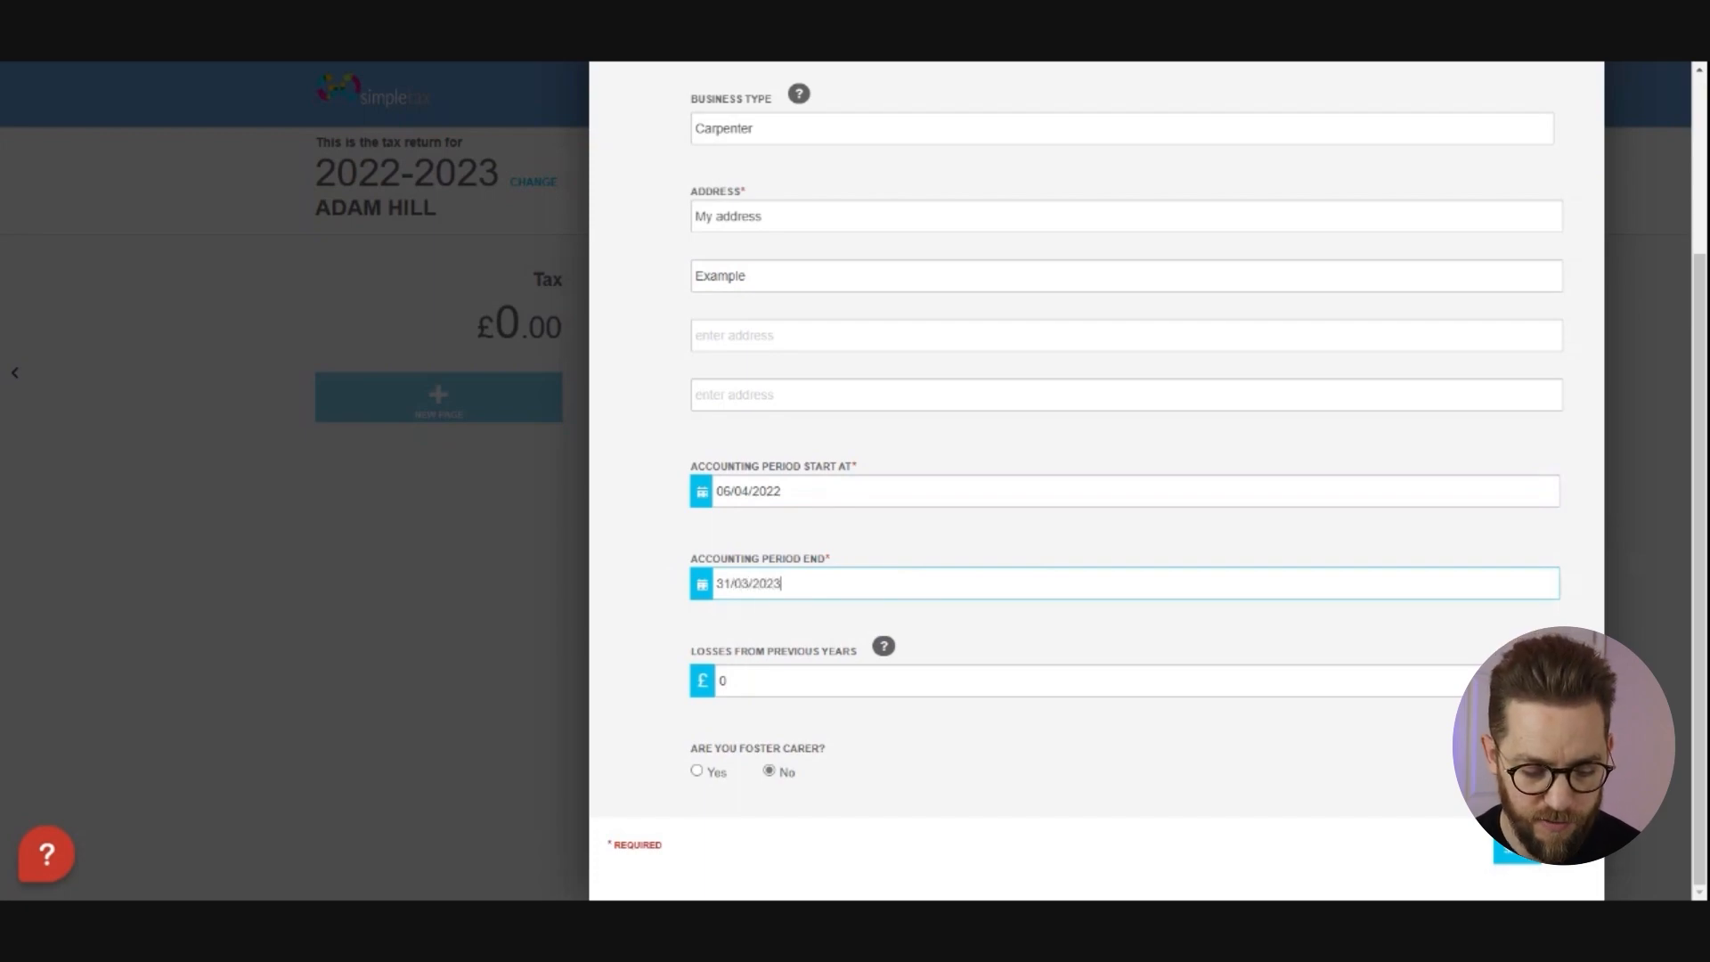
Set the accounting period start date to 01/04/2022
key(shift+Tab)
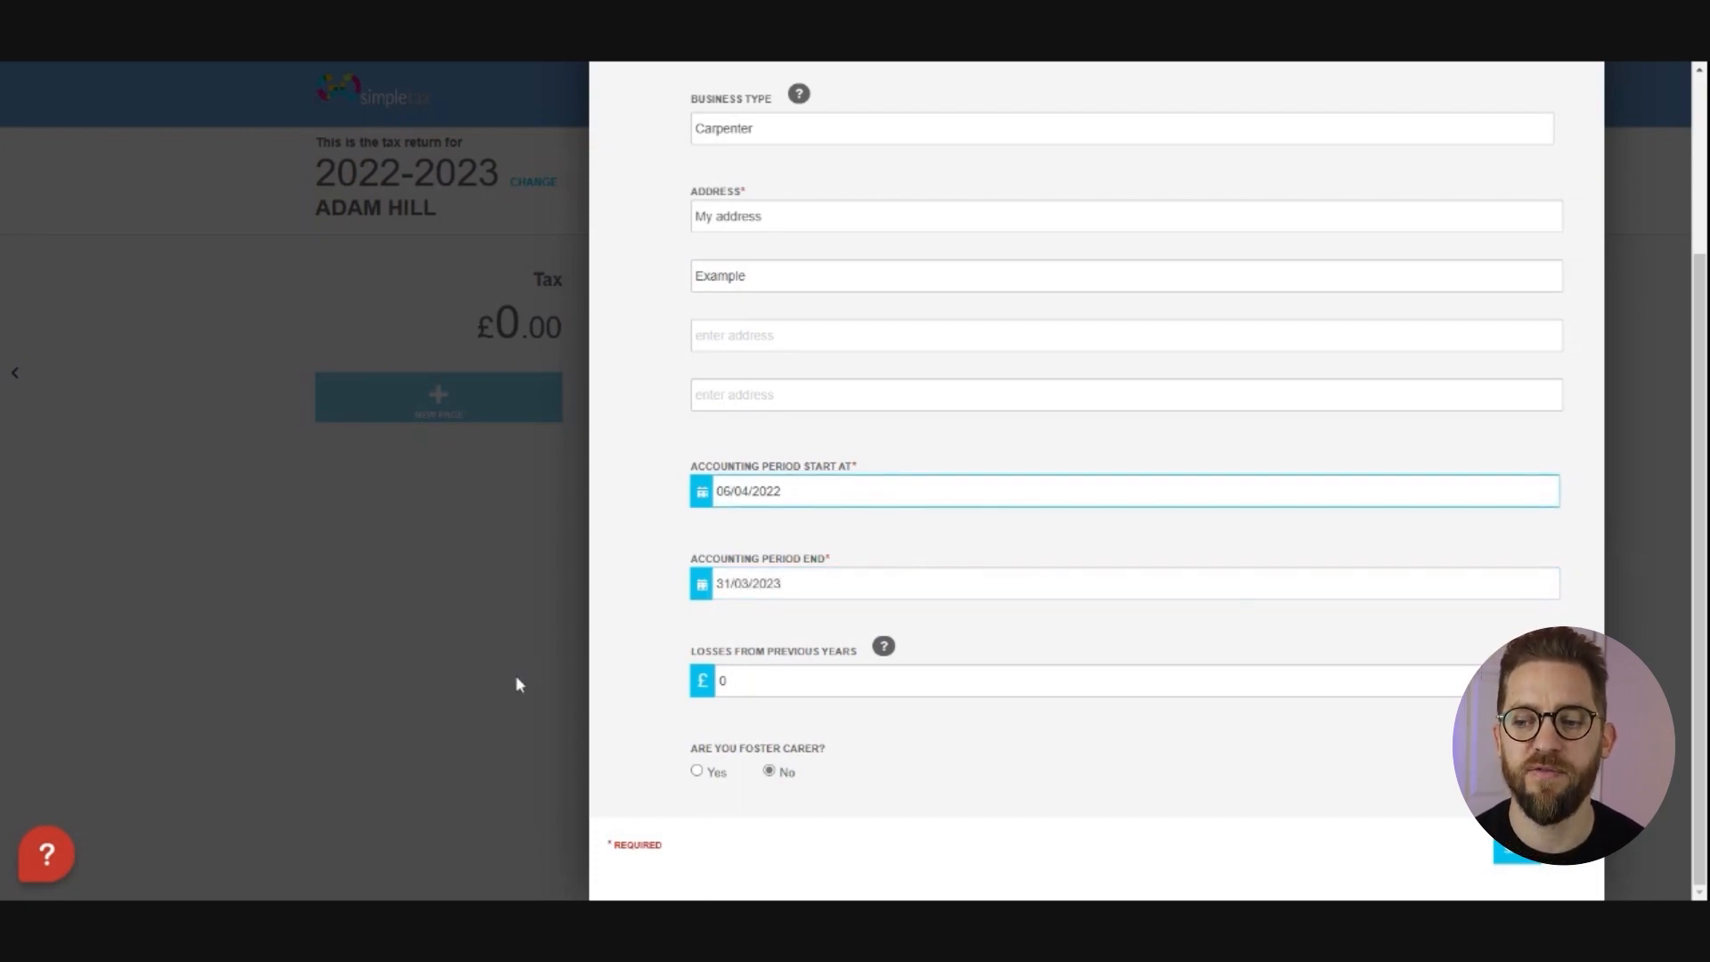
key(BackSpace)
key(BackSpace)
text(01)
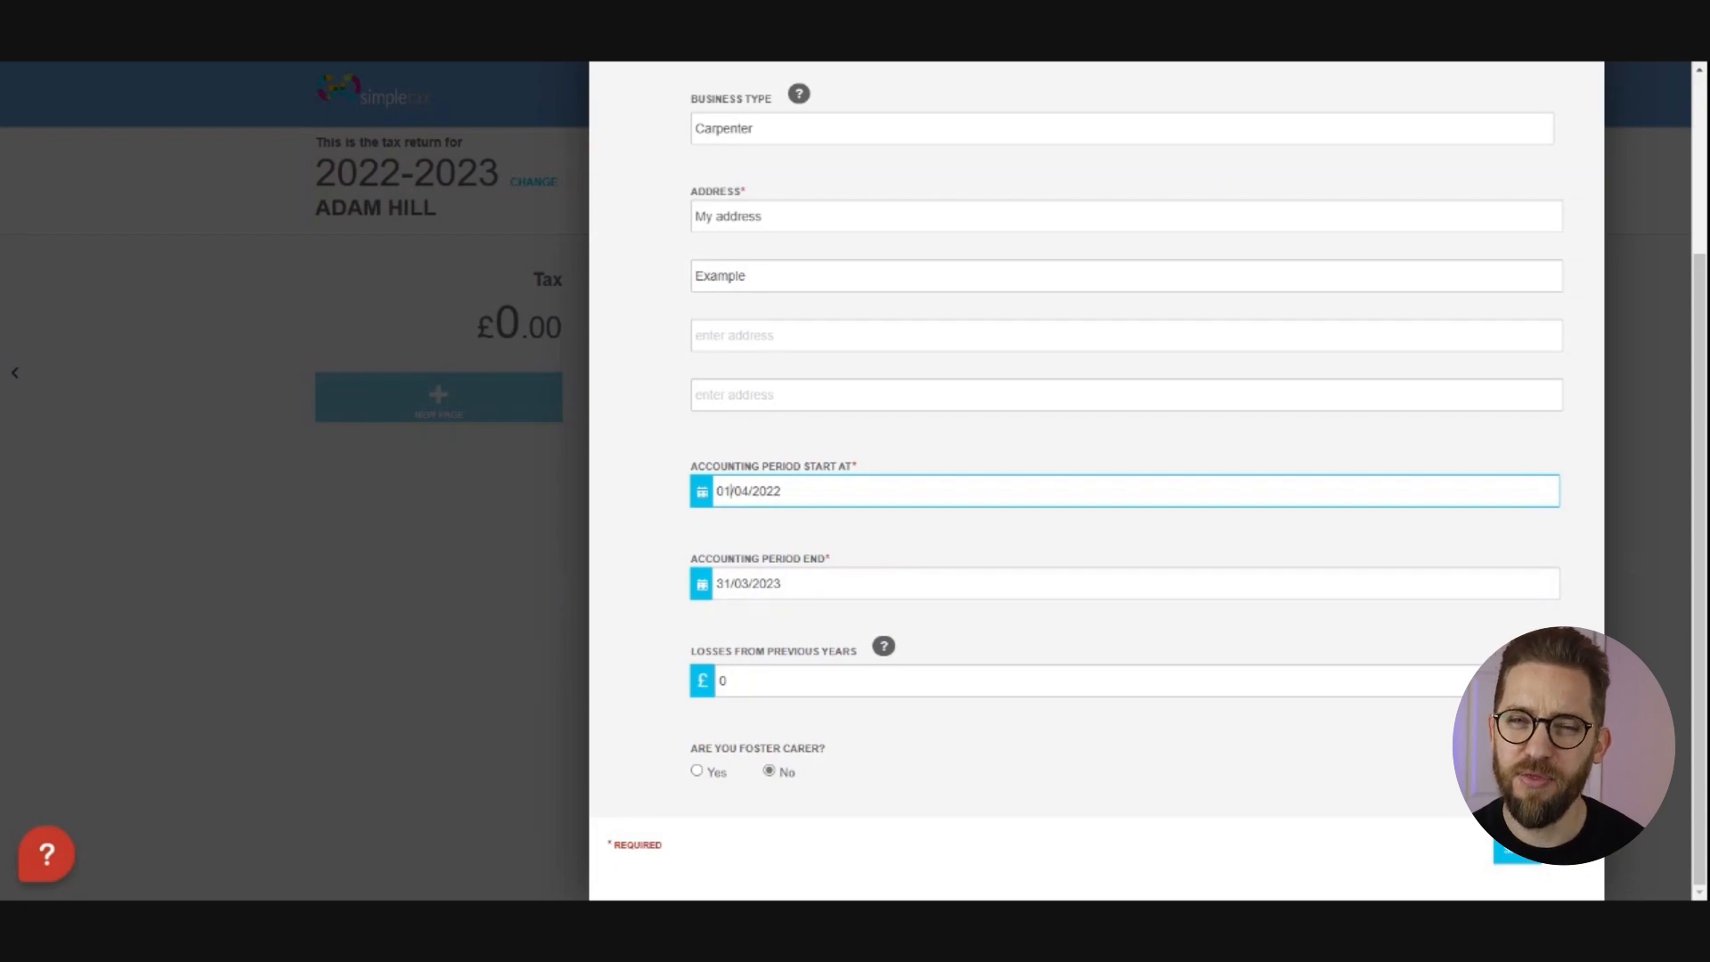
Set the accounting period to start on 06/04/2022 and end on 05/04/2023
key(BackSpace)
text(6)
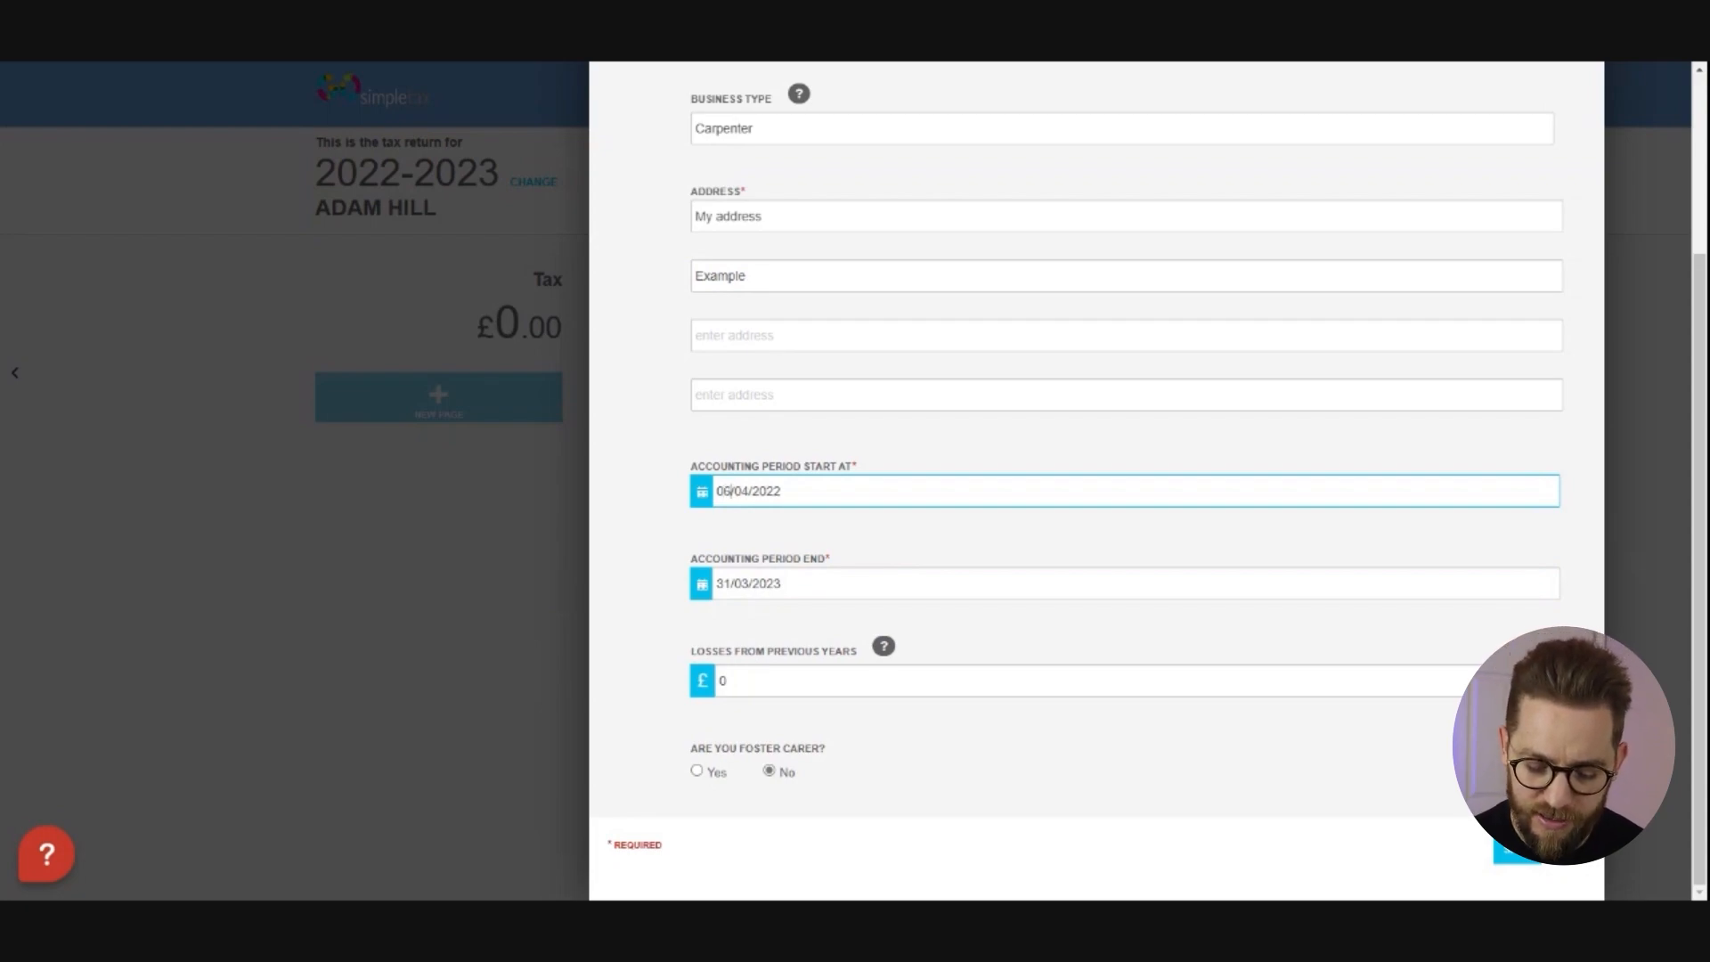
key(Tab)
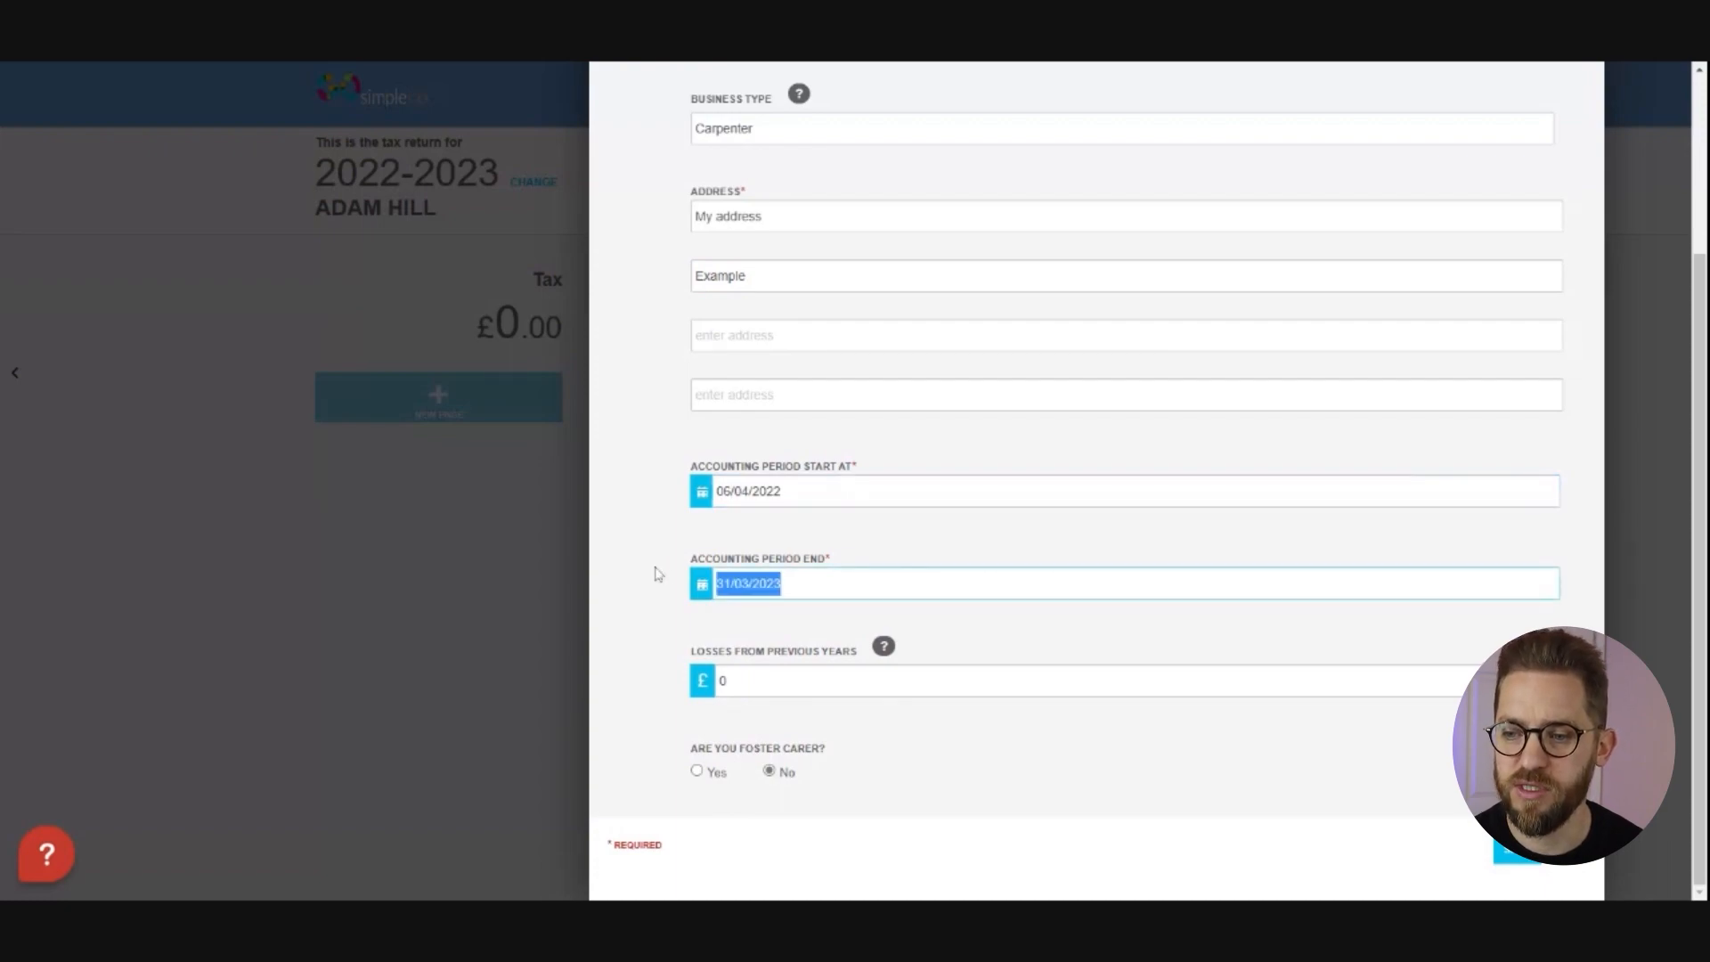
text(05/04/2023)
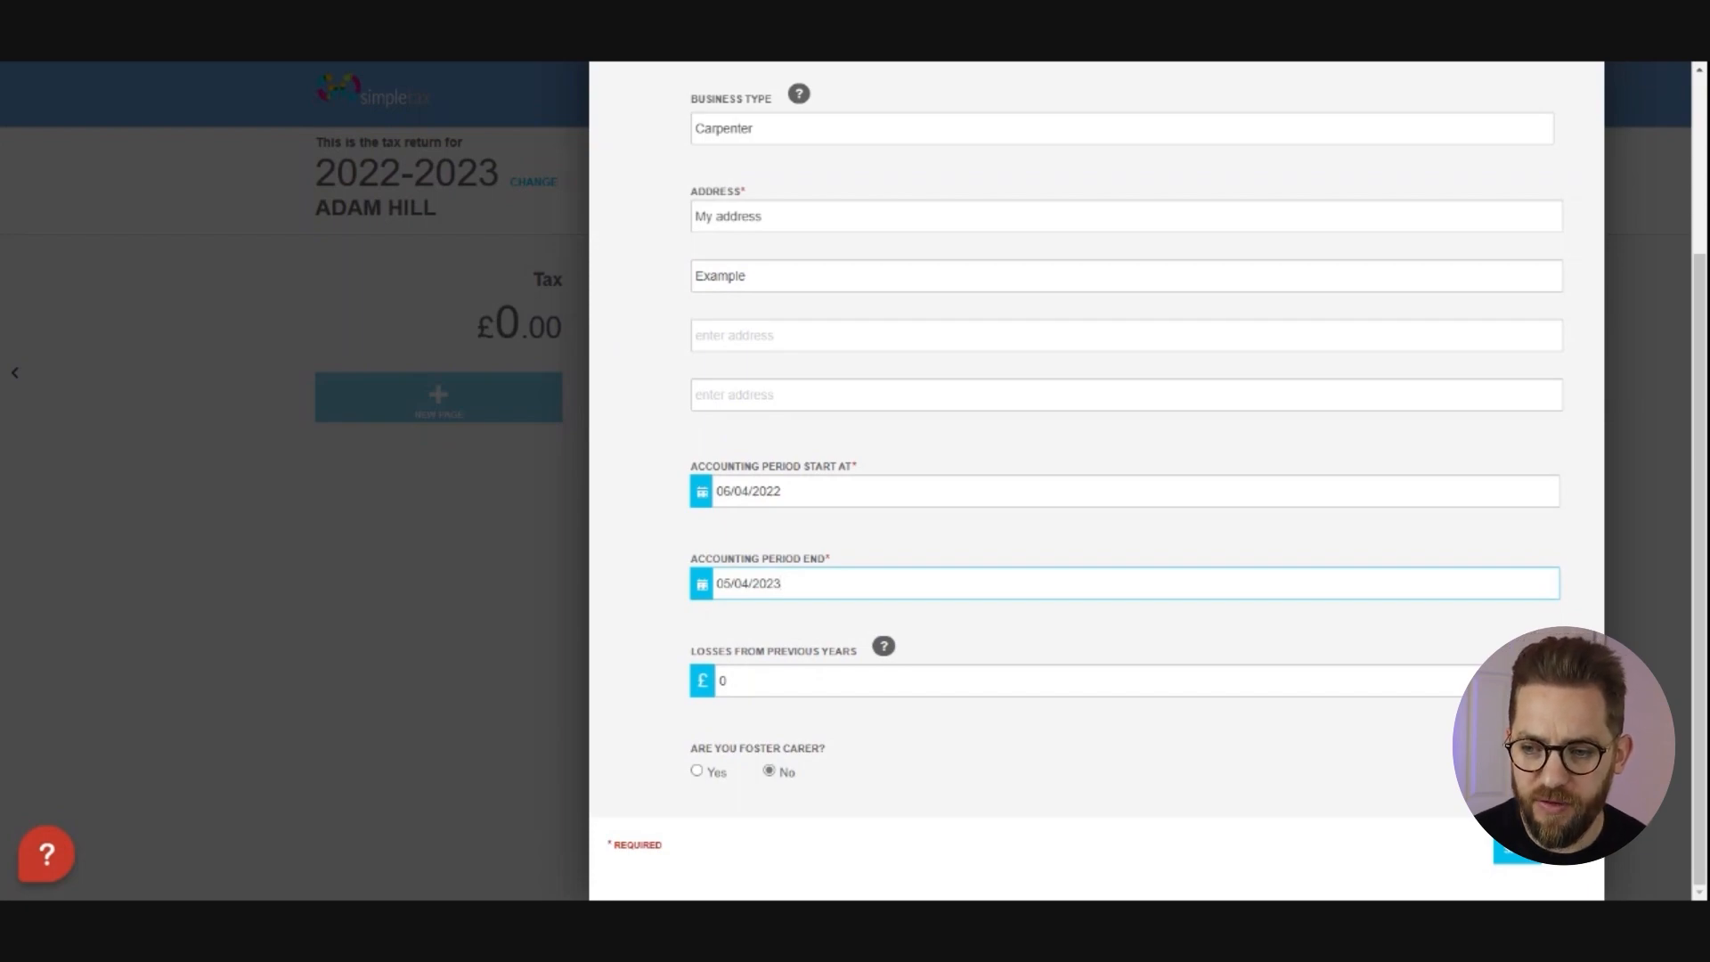
Check the help for losses from previous years and review the business details entered on the form
click(718, 641)
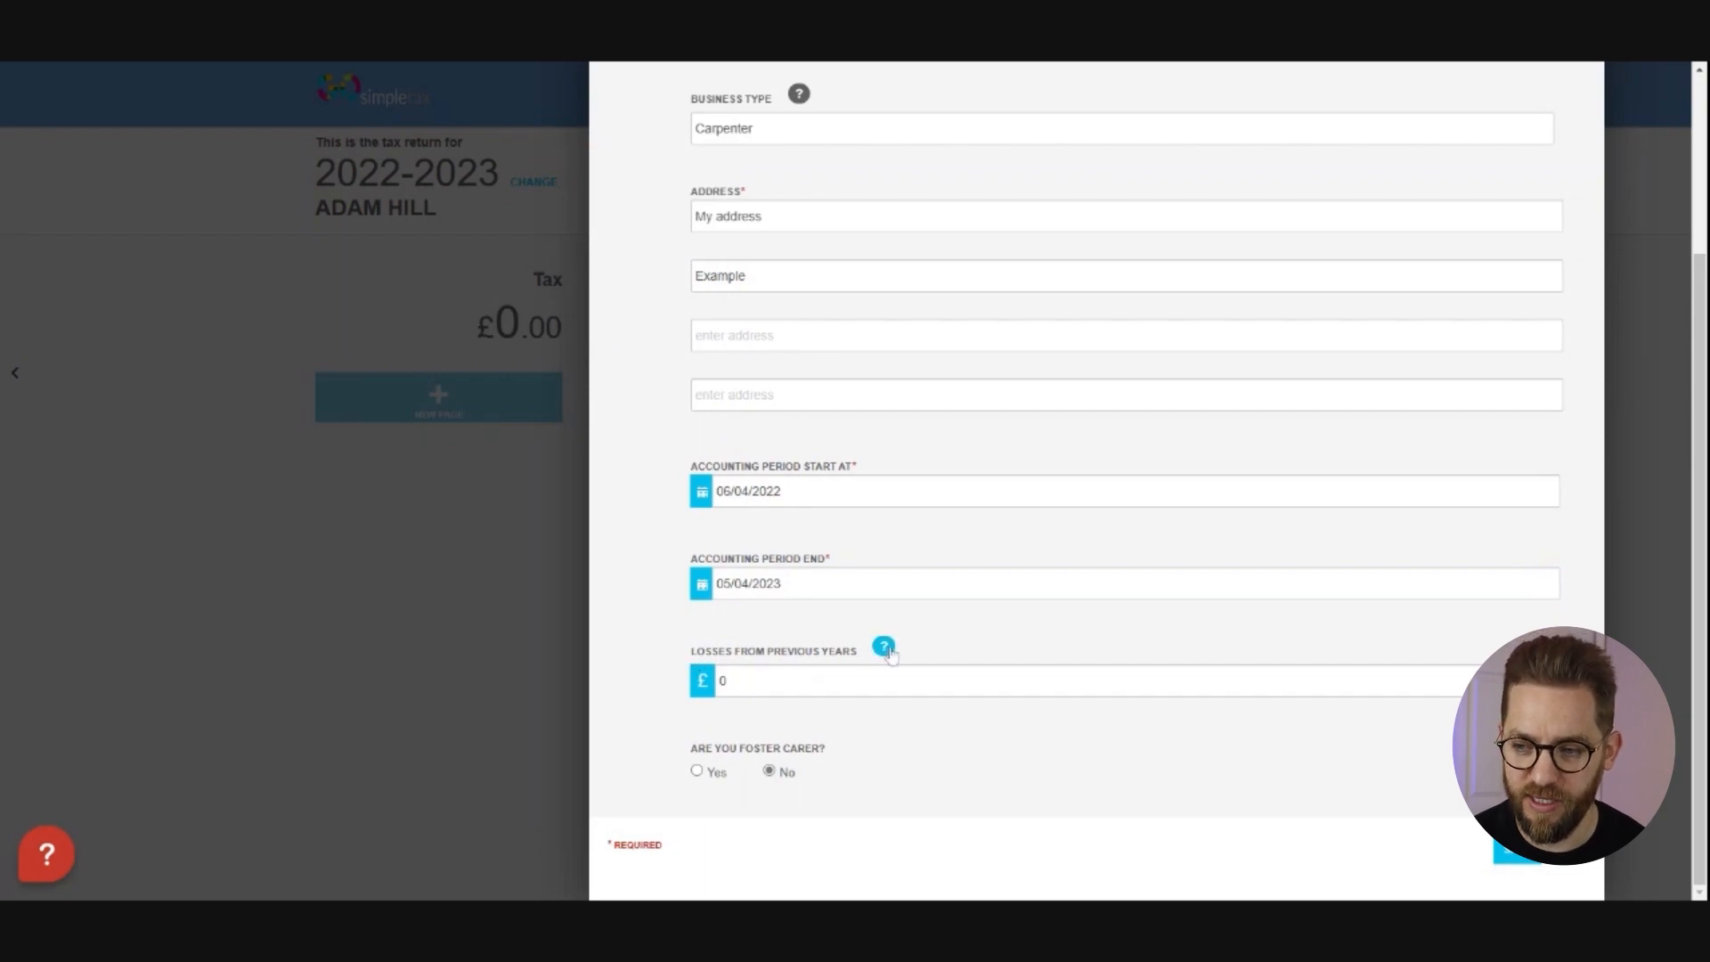
mouse_move(891, 655)
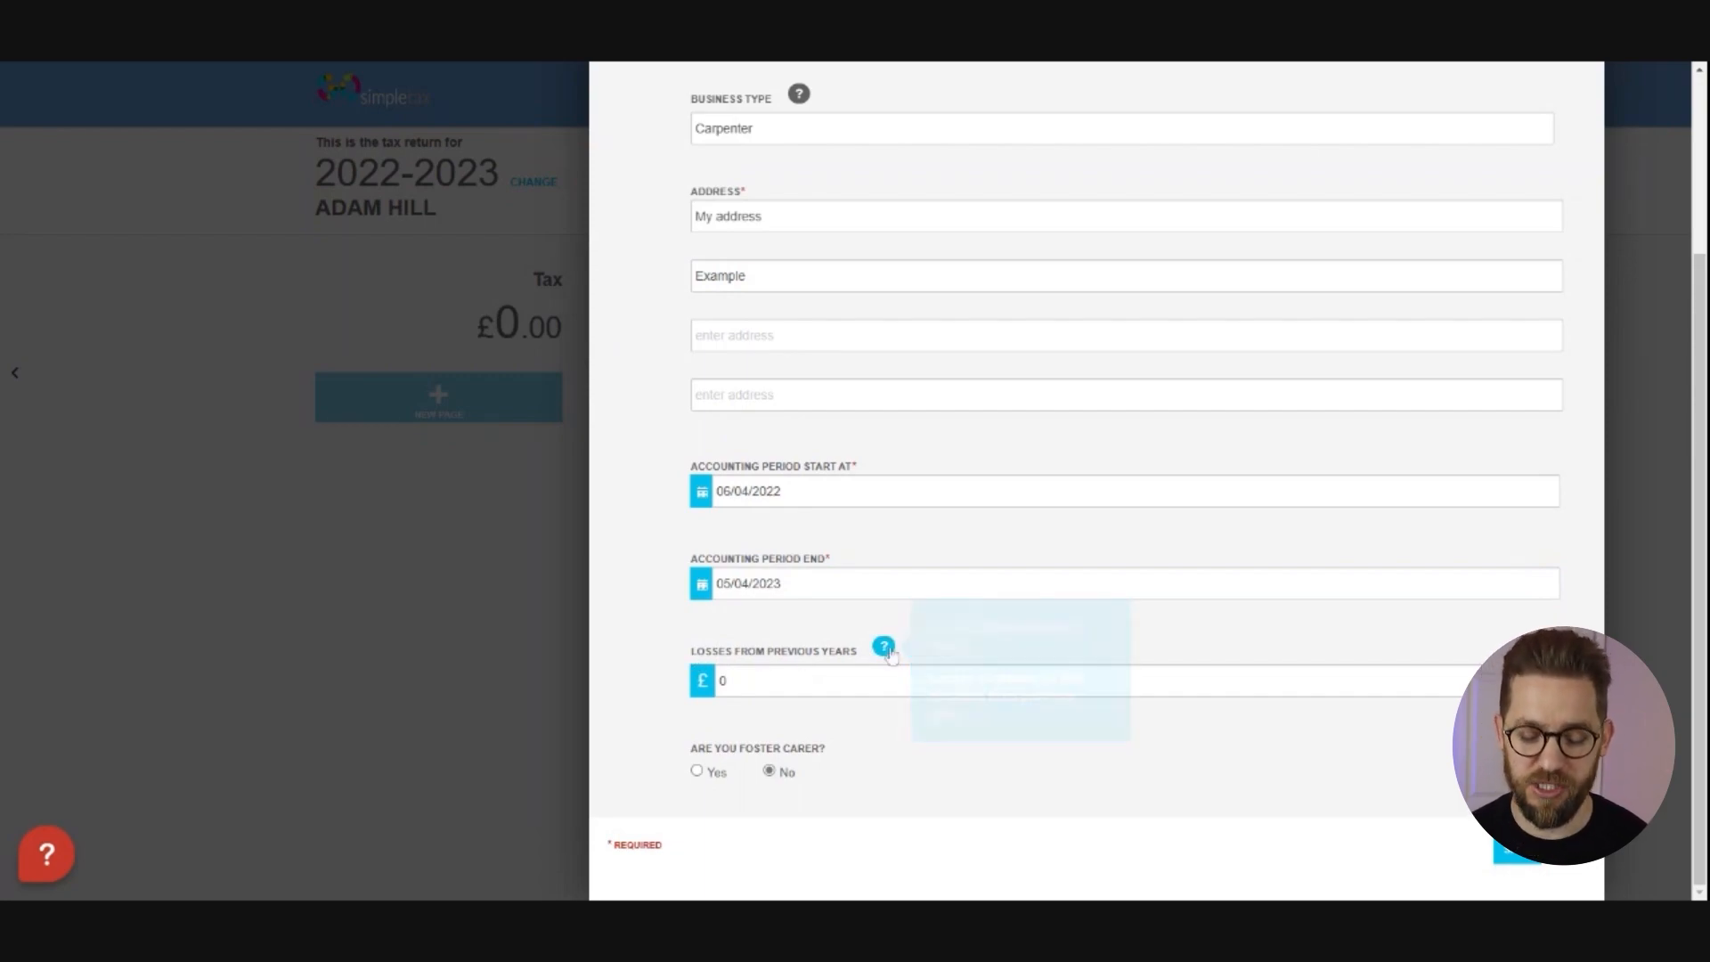
click(817, 678)
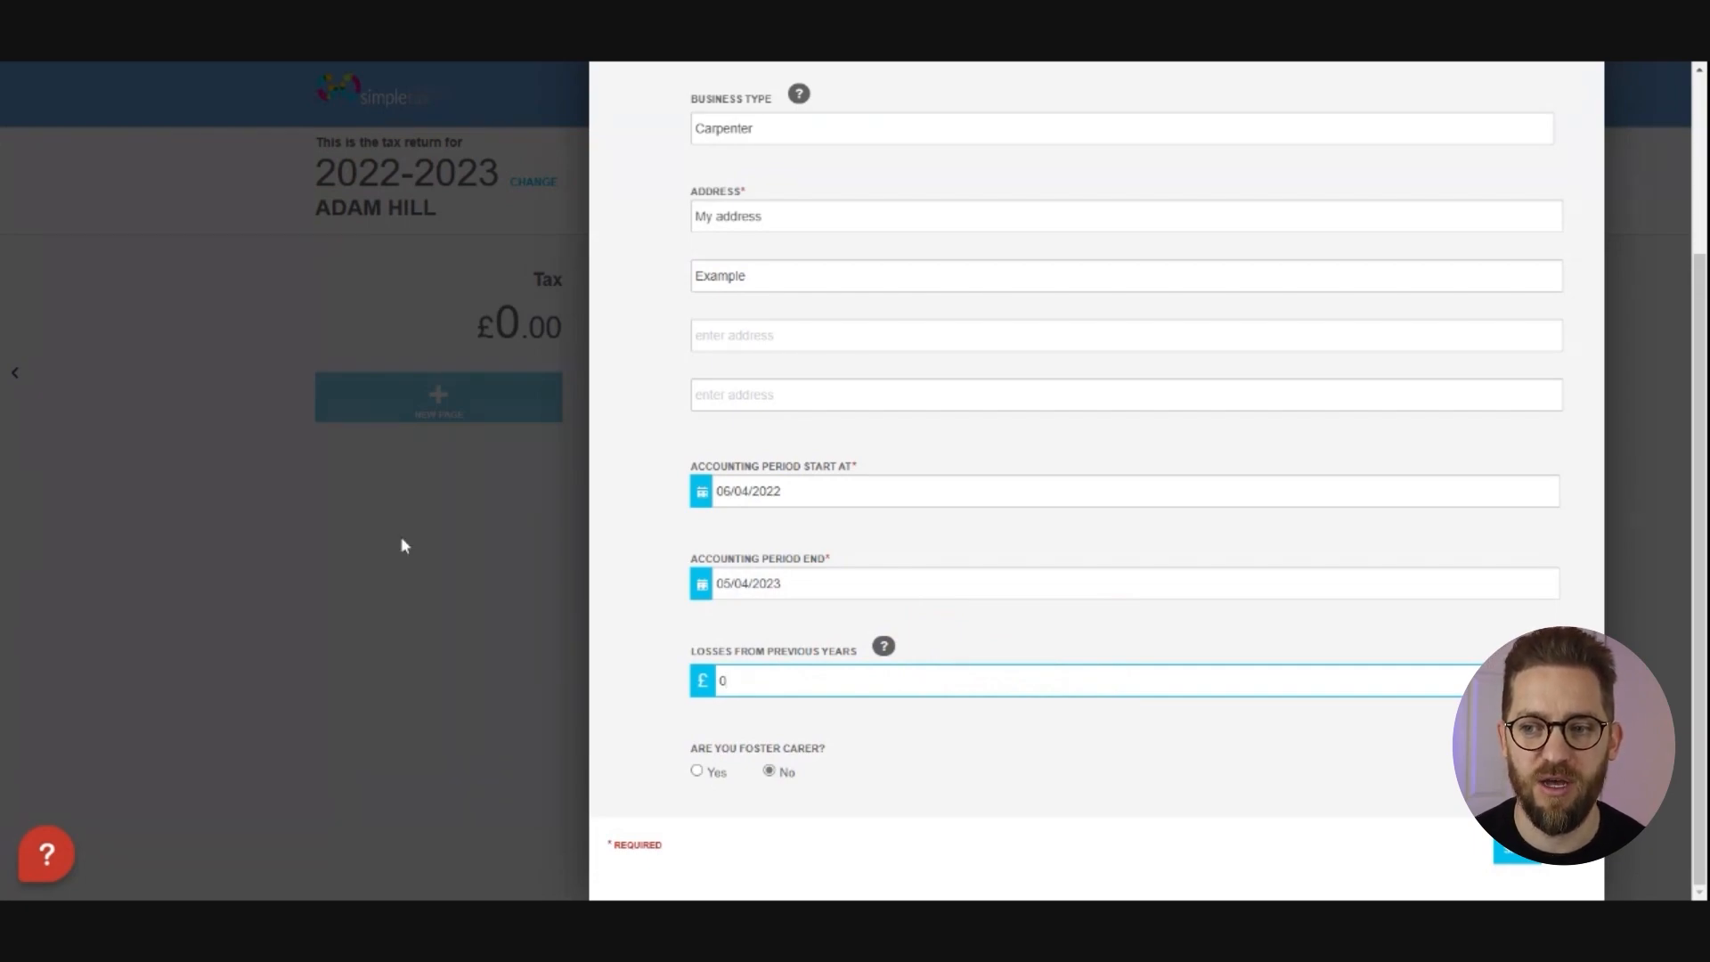
scroll(777, 263, up, 3)
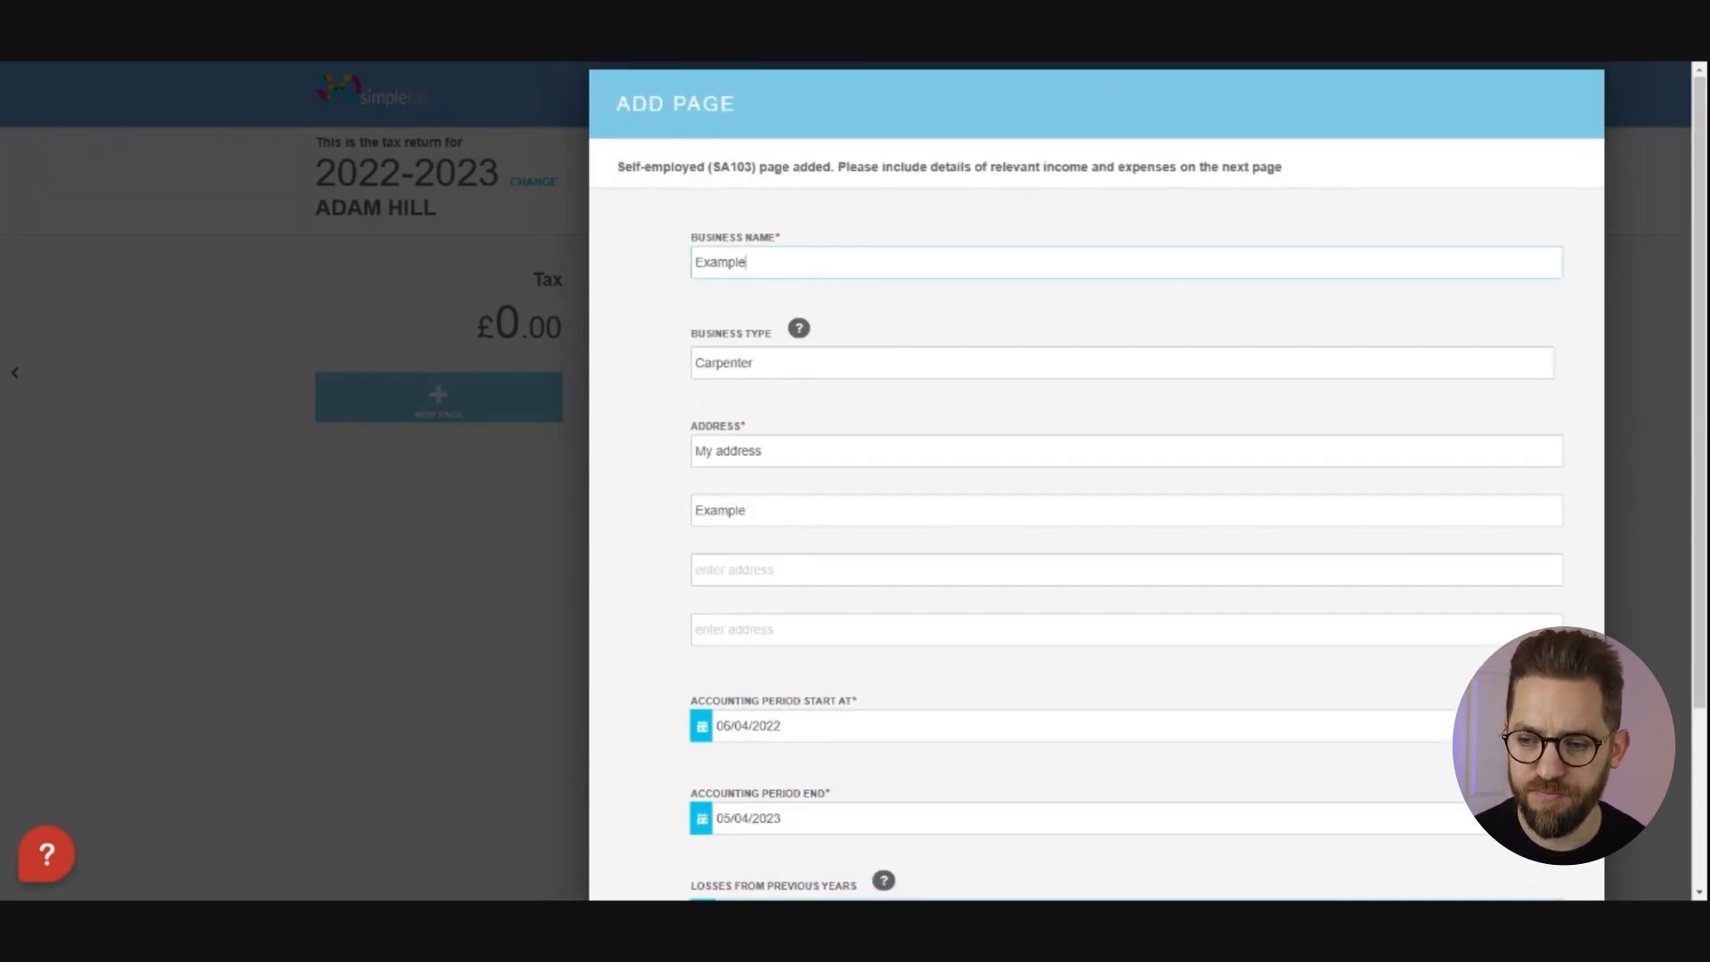
drag(745, 262, 687, 260)
click(659, 354)
scroll(661, 355, down, 1)
scroll(660, 354, down, 2)
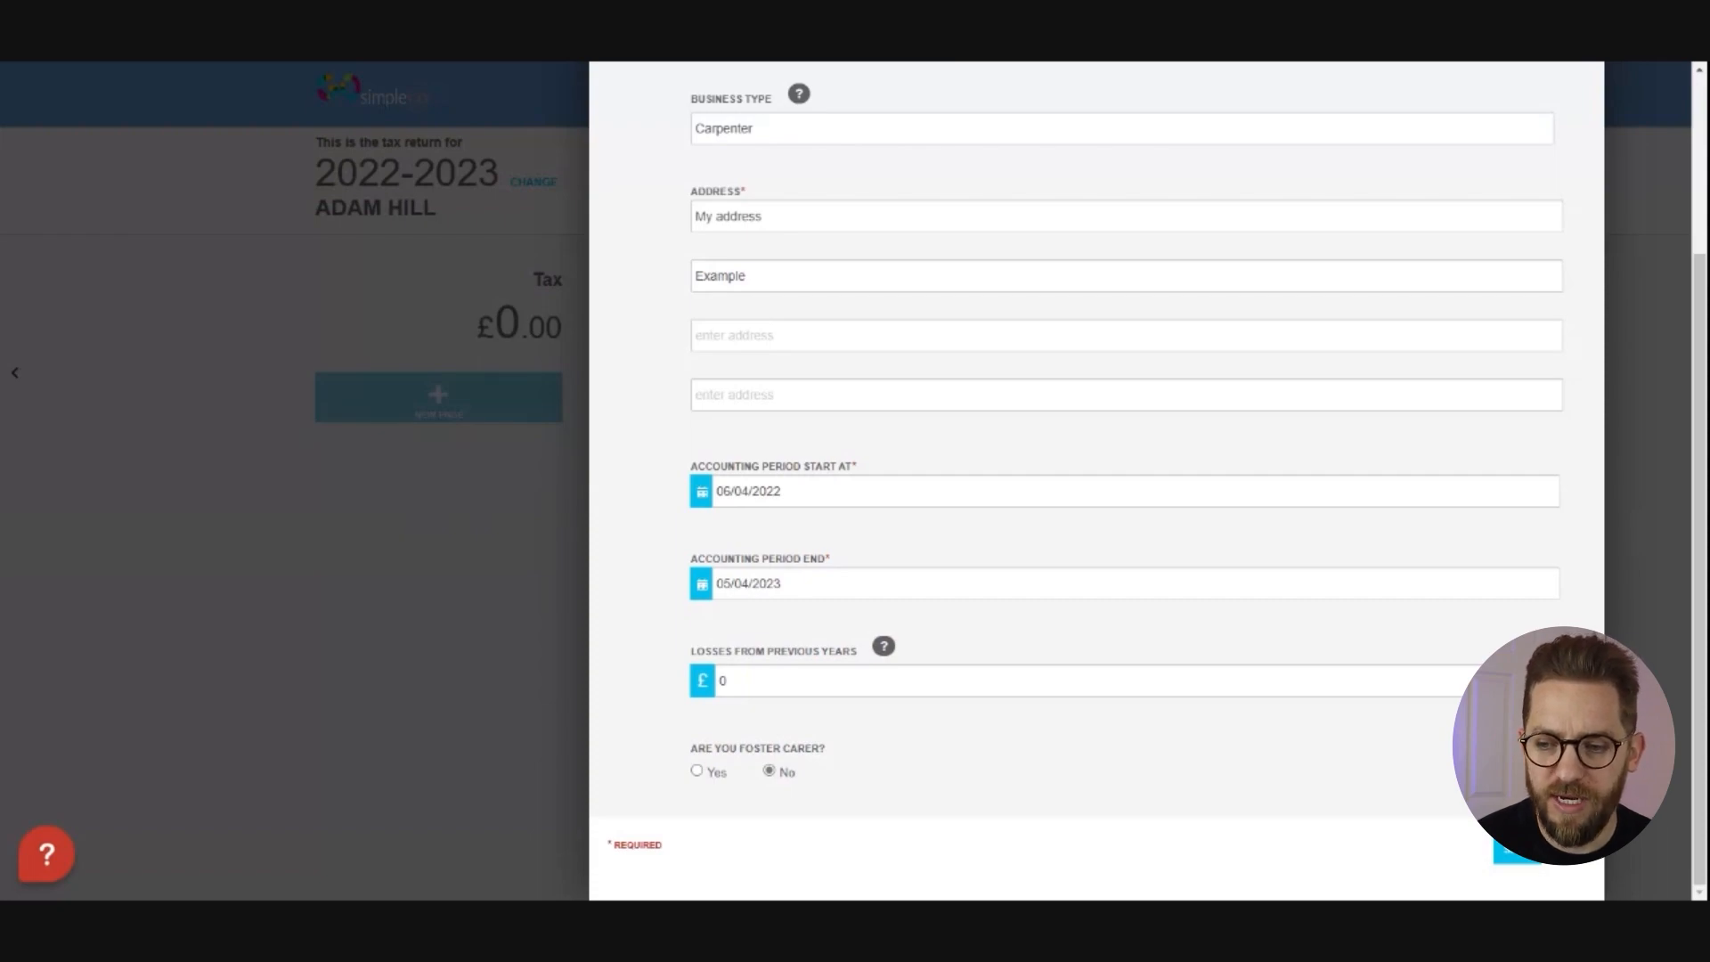
click(727, 680)
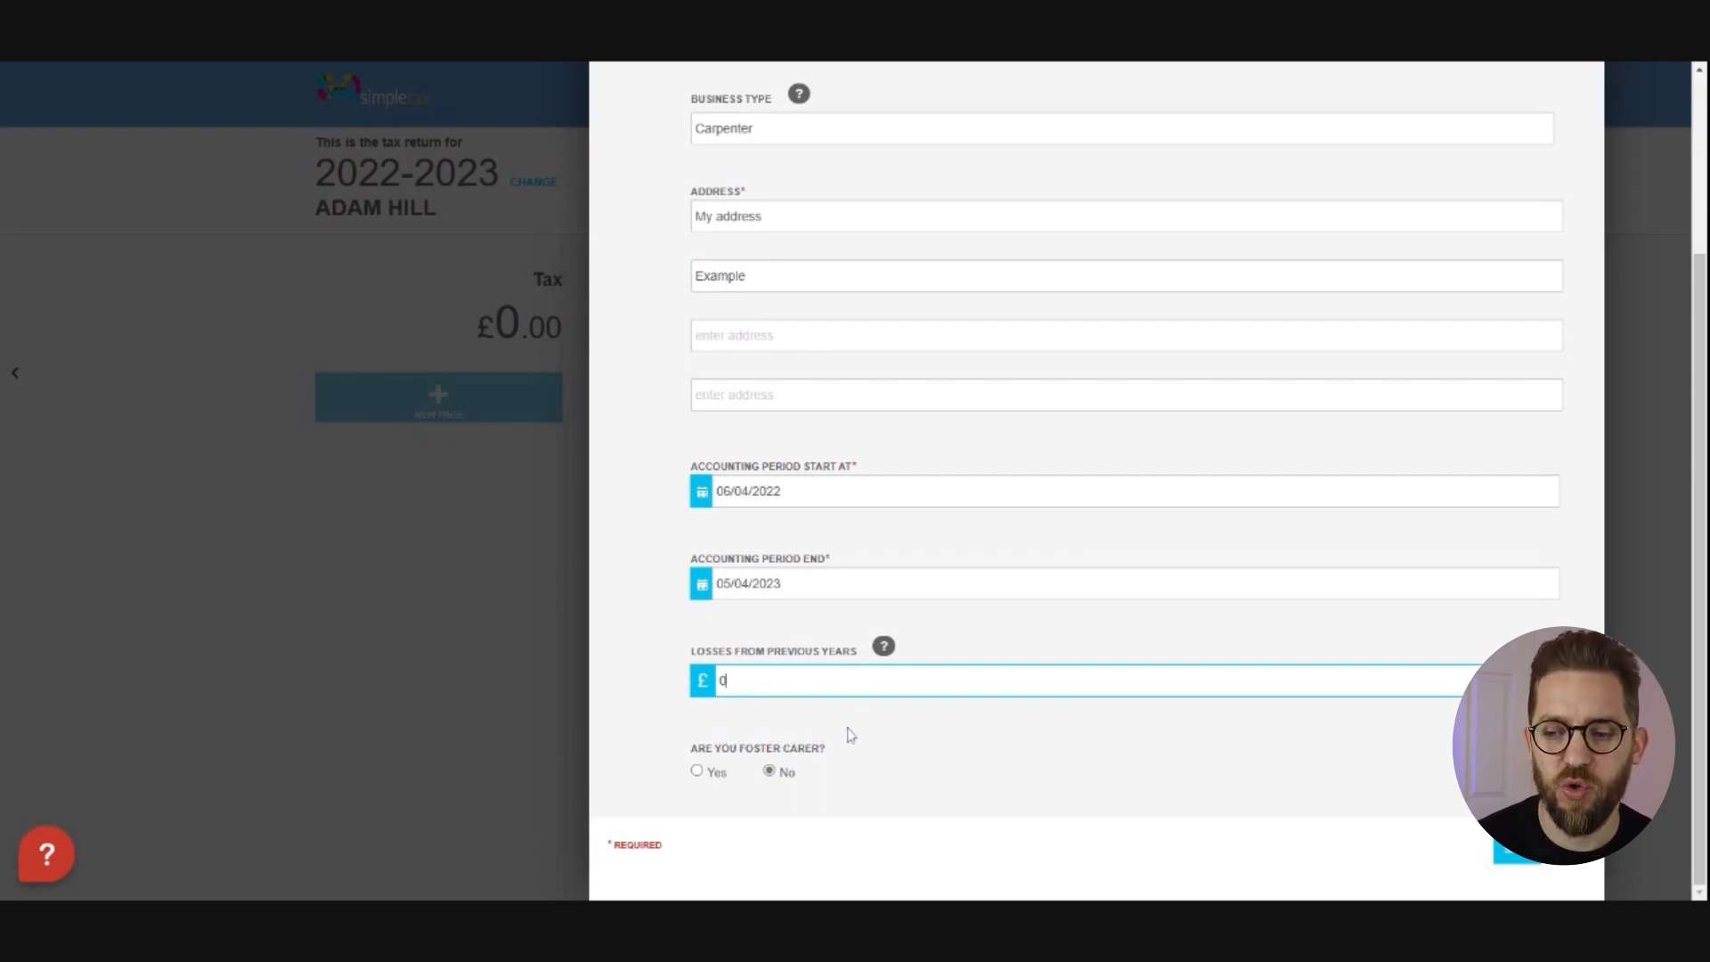
Switch the foster carer answer between Yes and No, leaving it on Yes
click(697, 771)
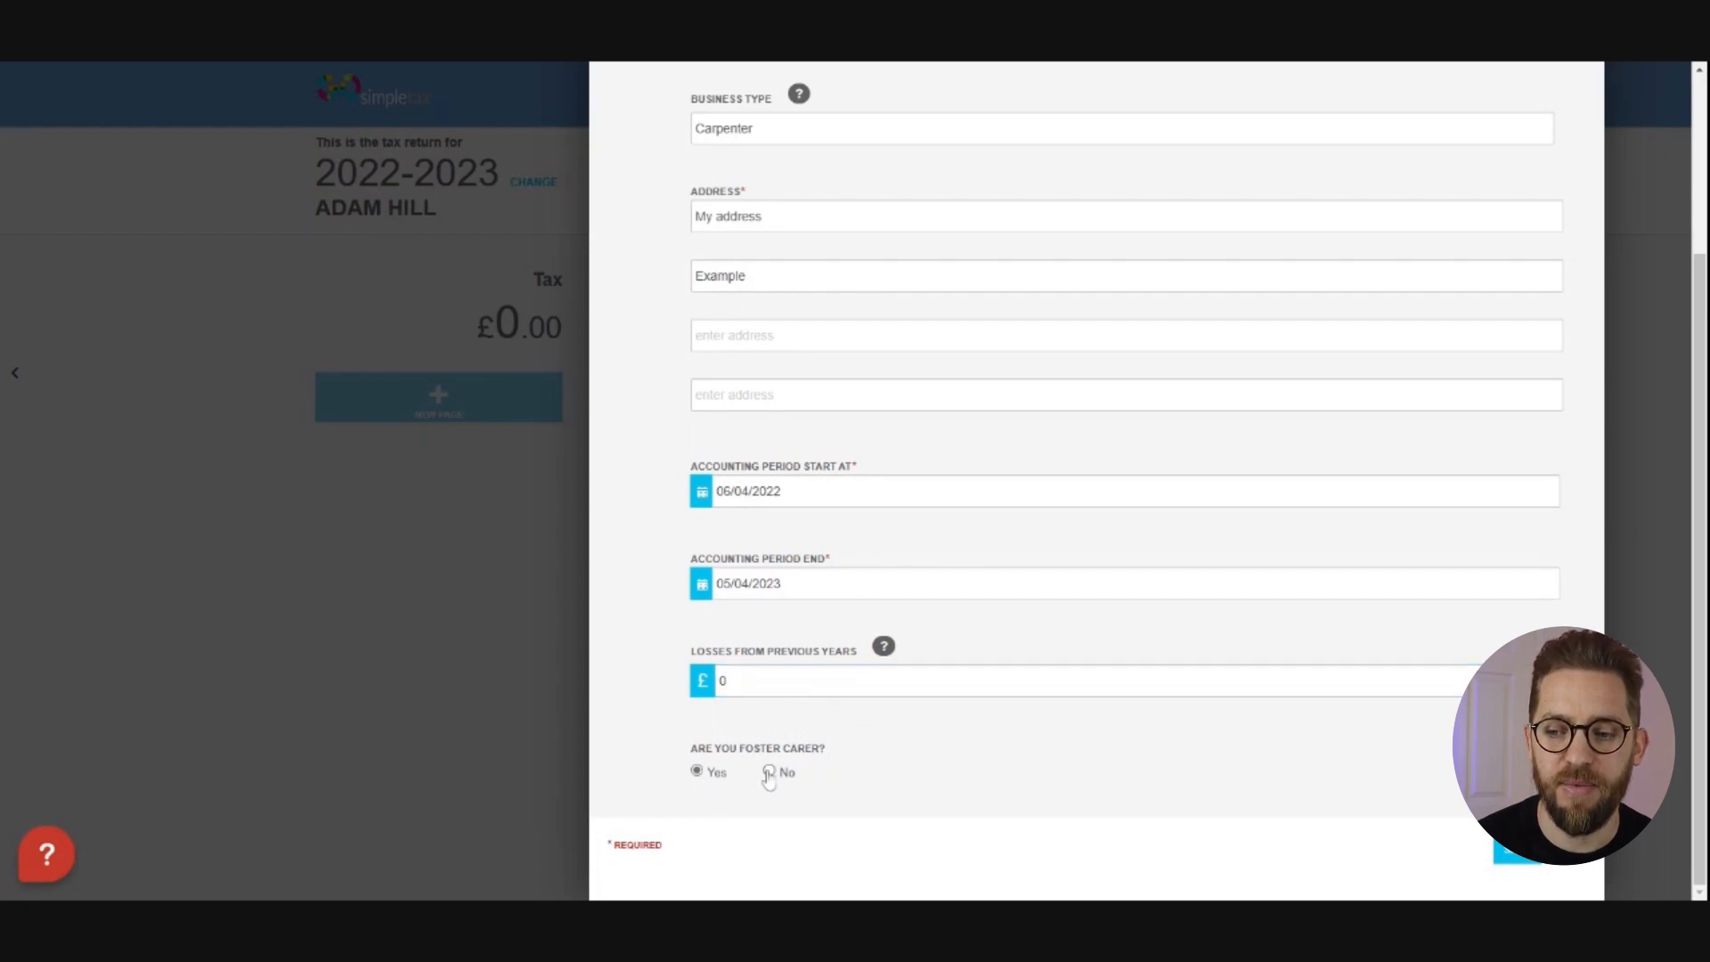
click(768, 773)
click(696, 772)
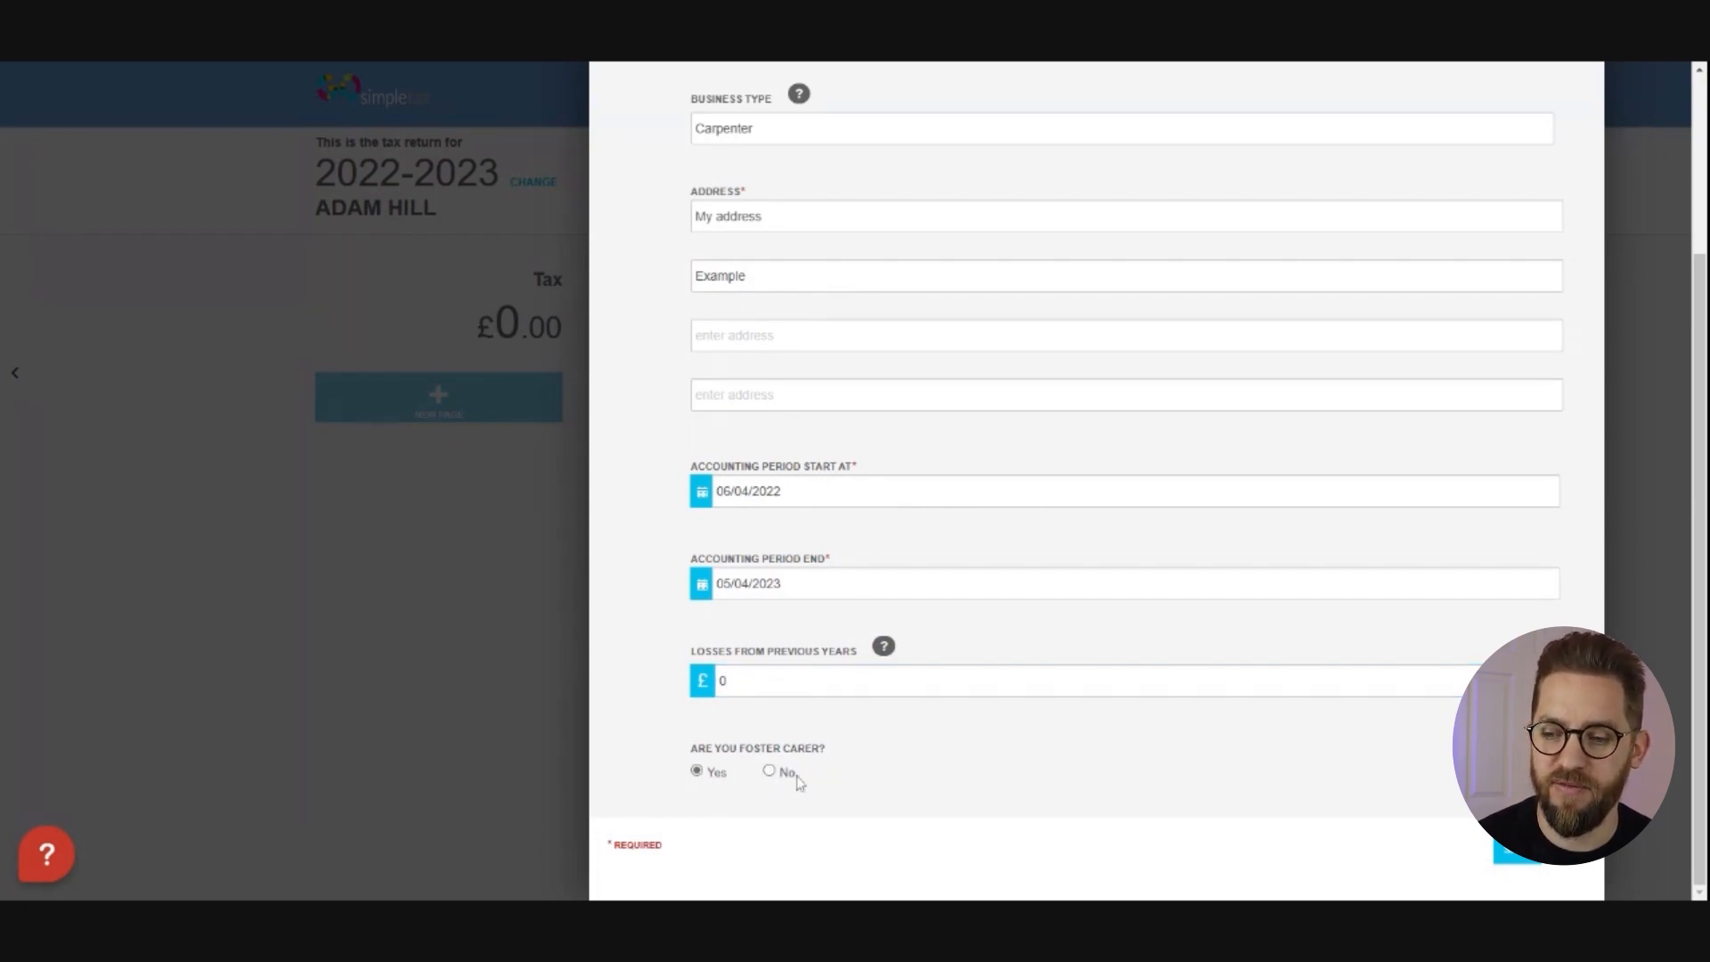
Set the foster carer answer to No and save the self-employed business details
click(771, 774)
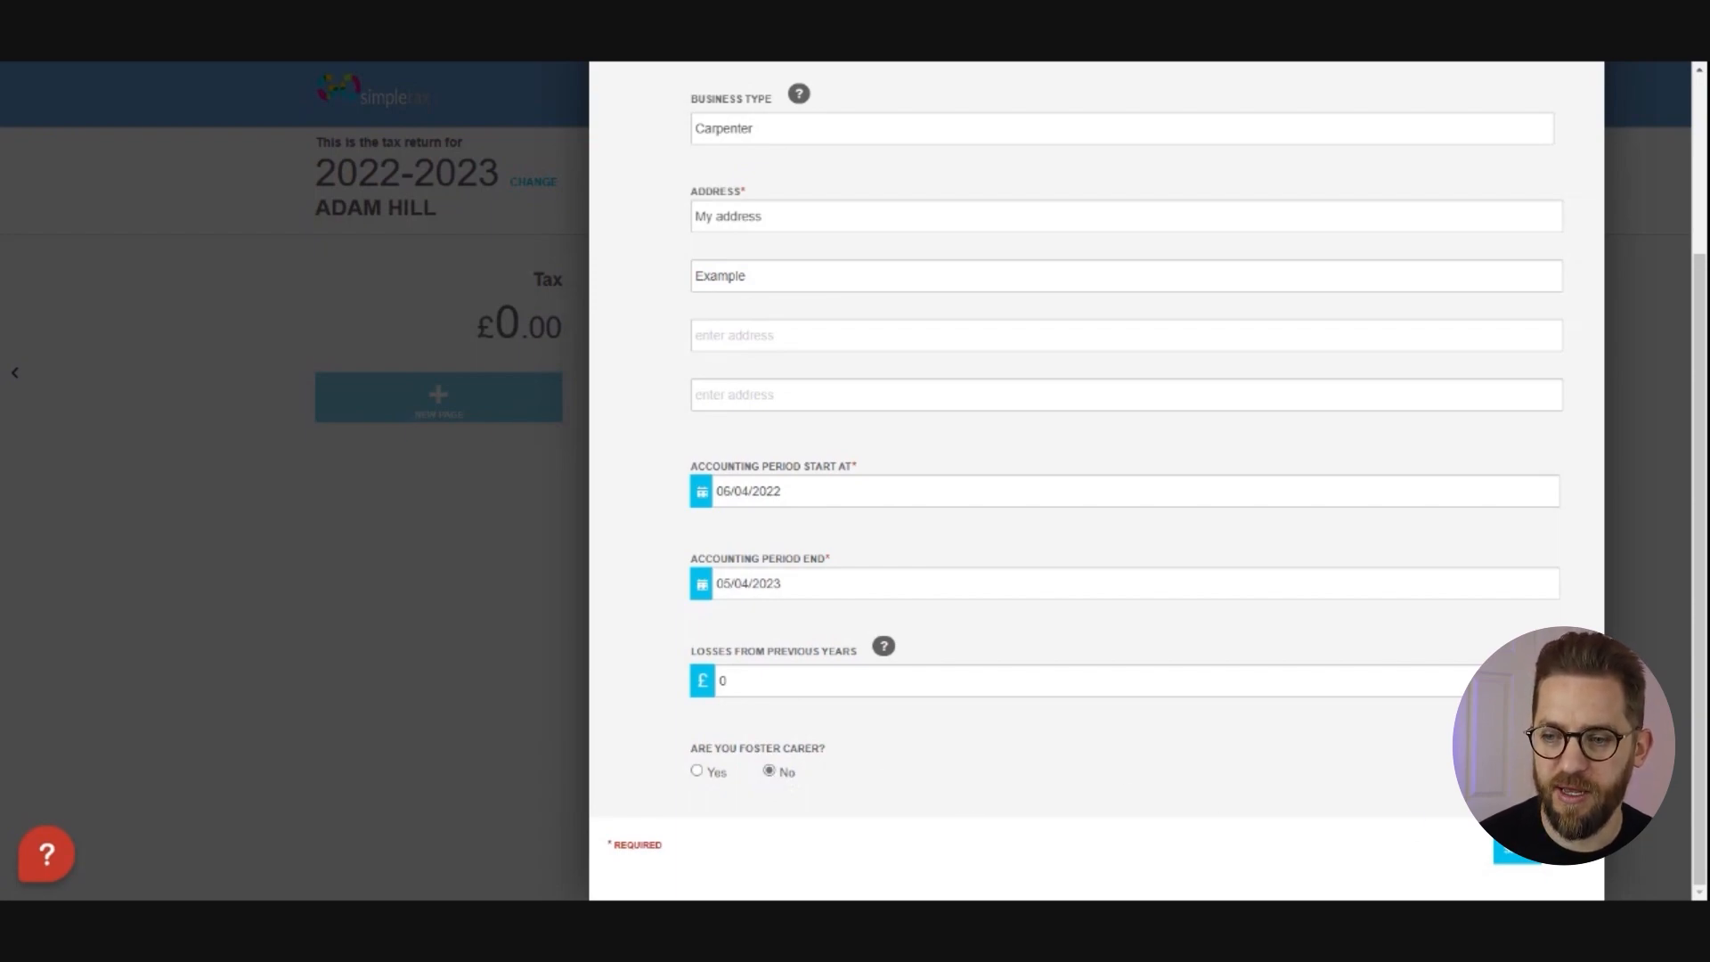
click(1524, 860)
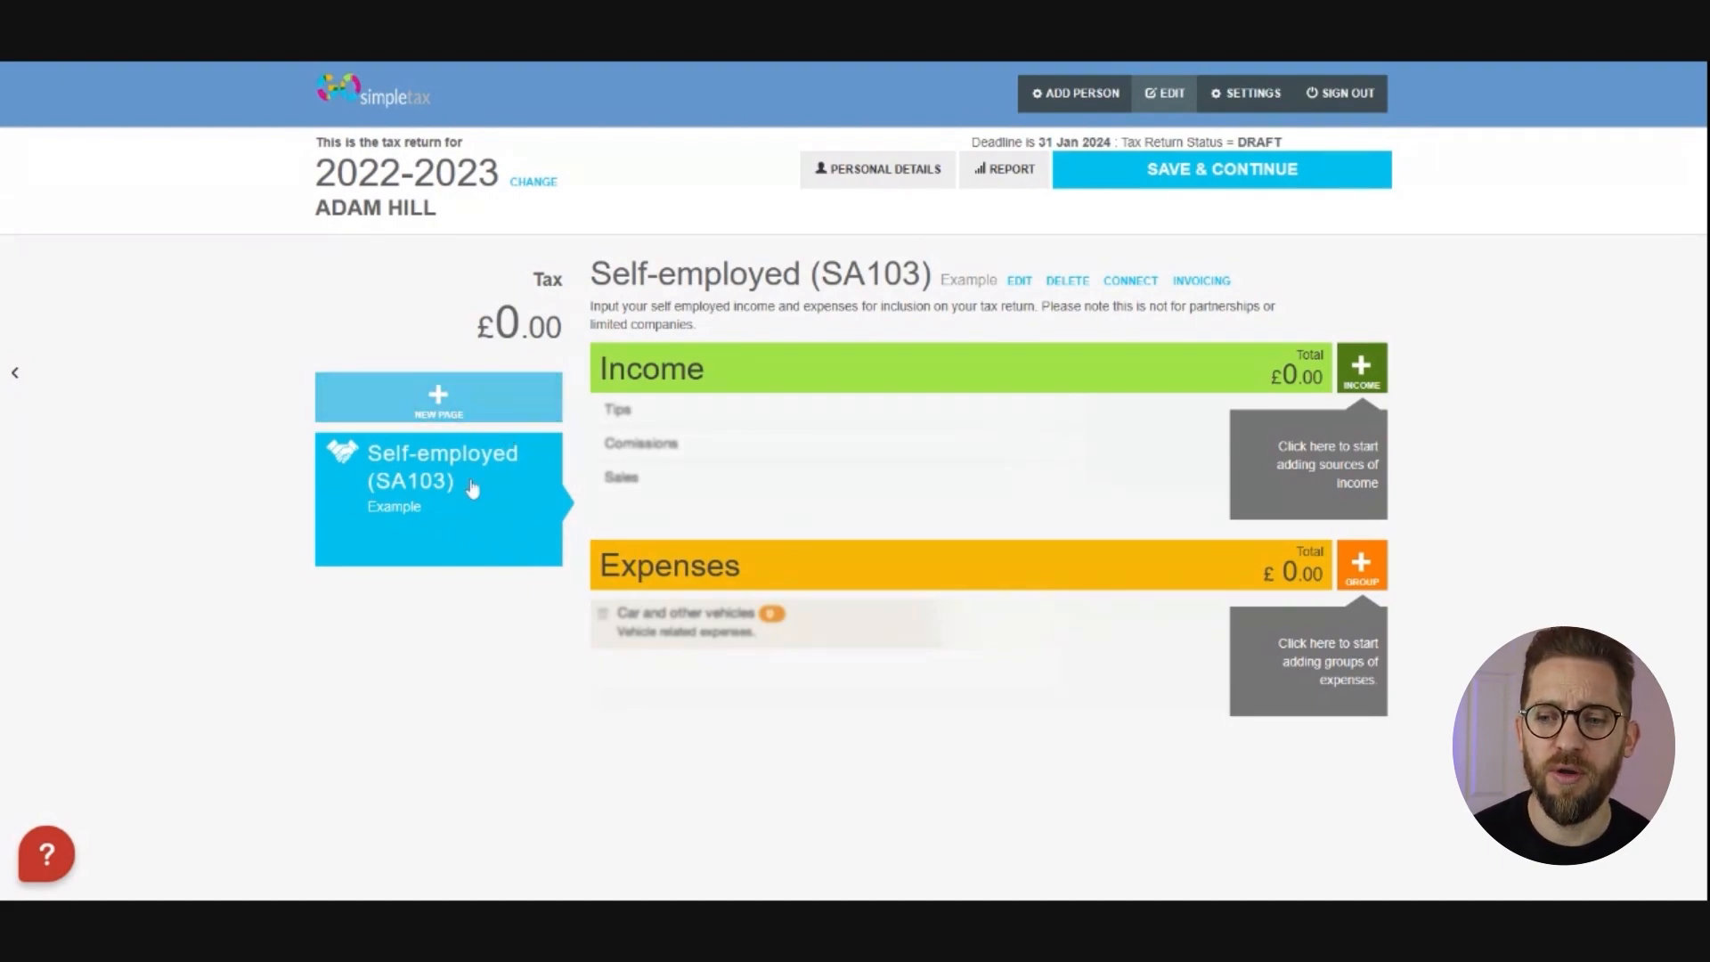
View the details form for a new UK Property (SA105) page and cancel without adding it
click(441, 409)
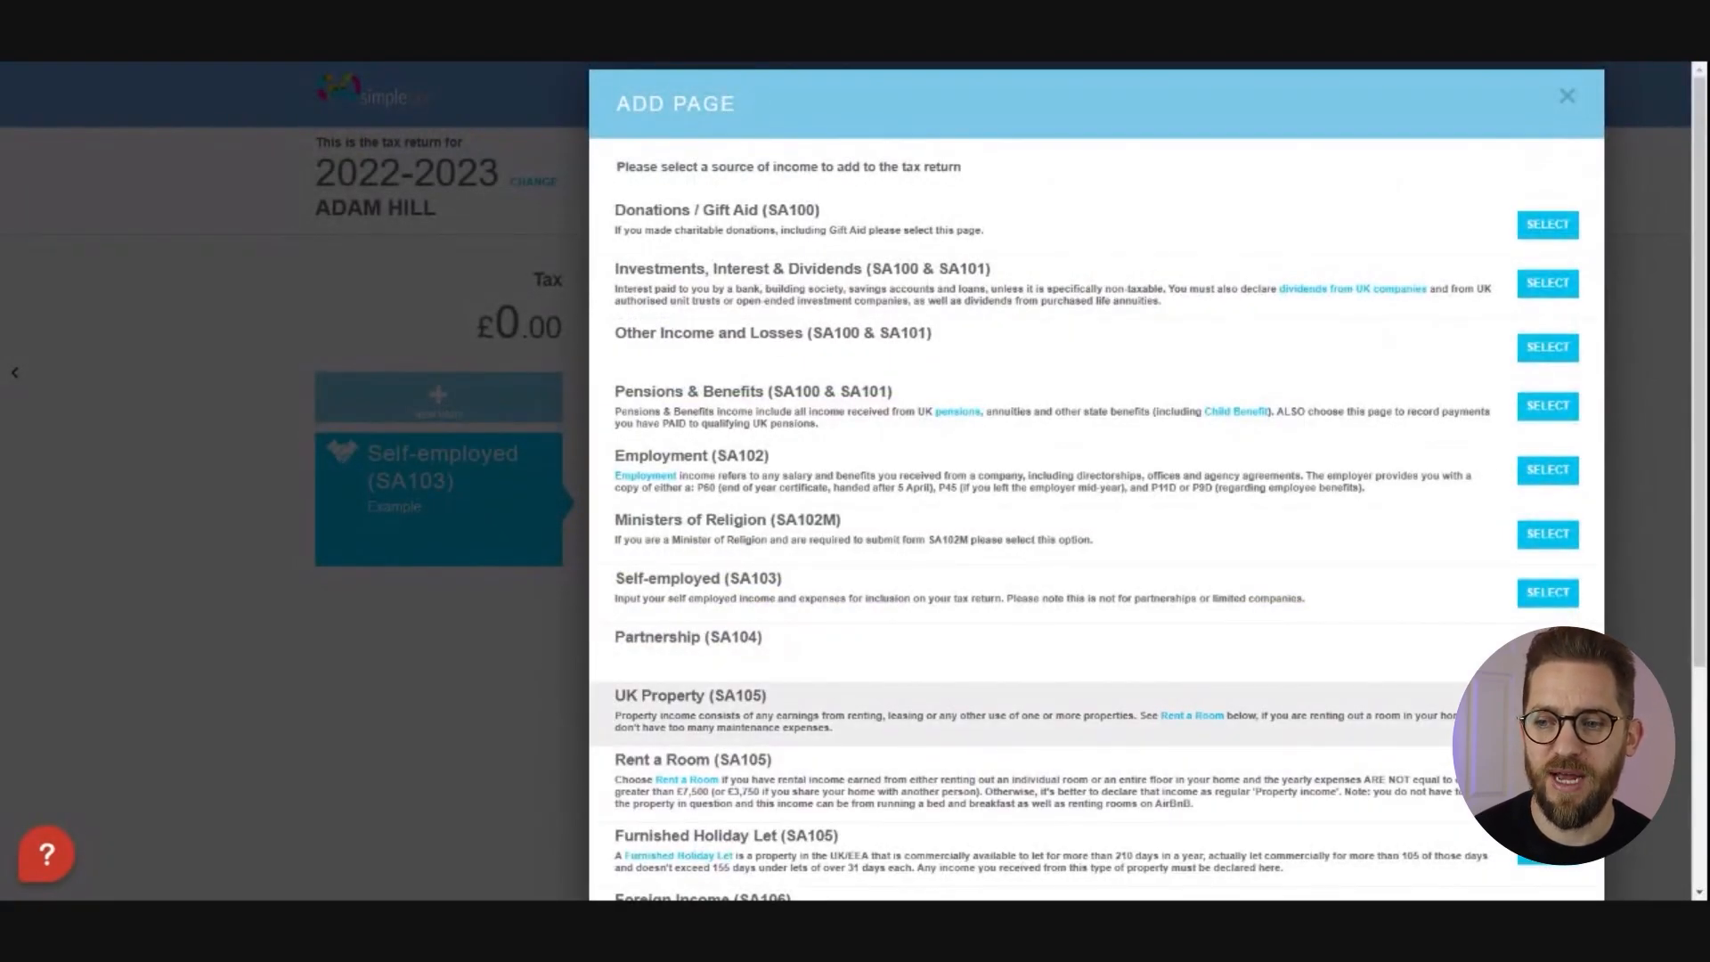
click(1548, 710)
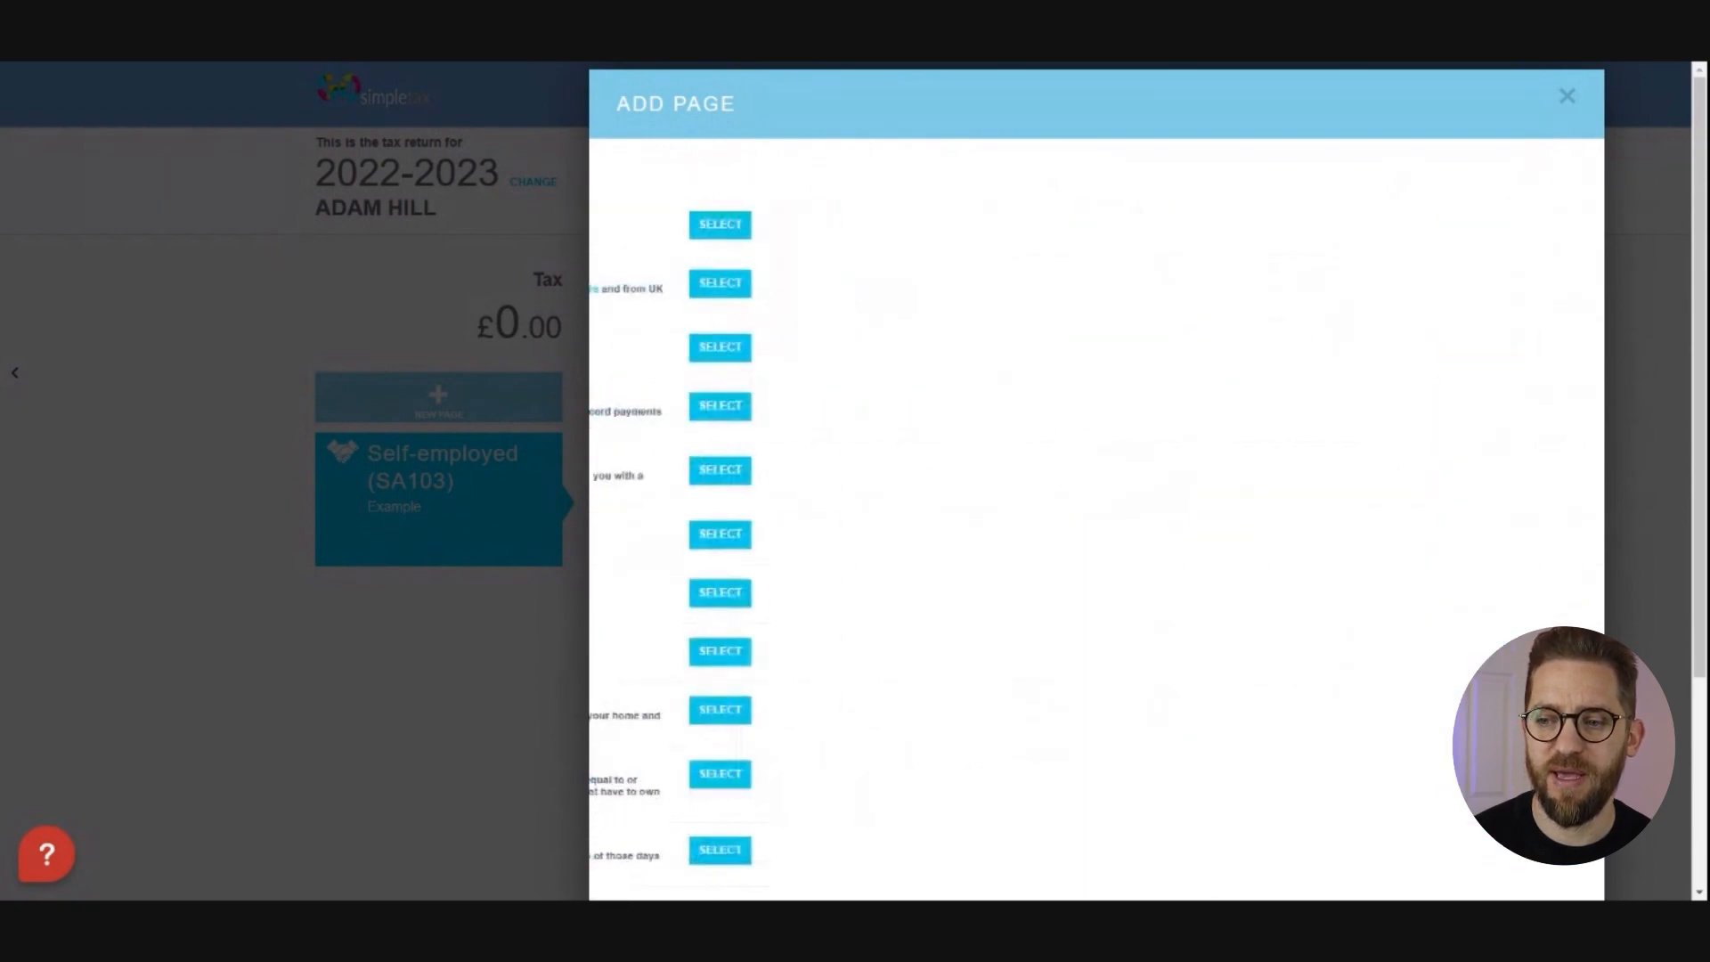
scroll(888, 490, down, 1)
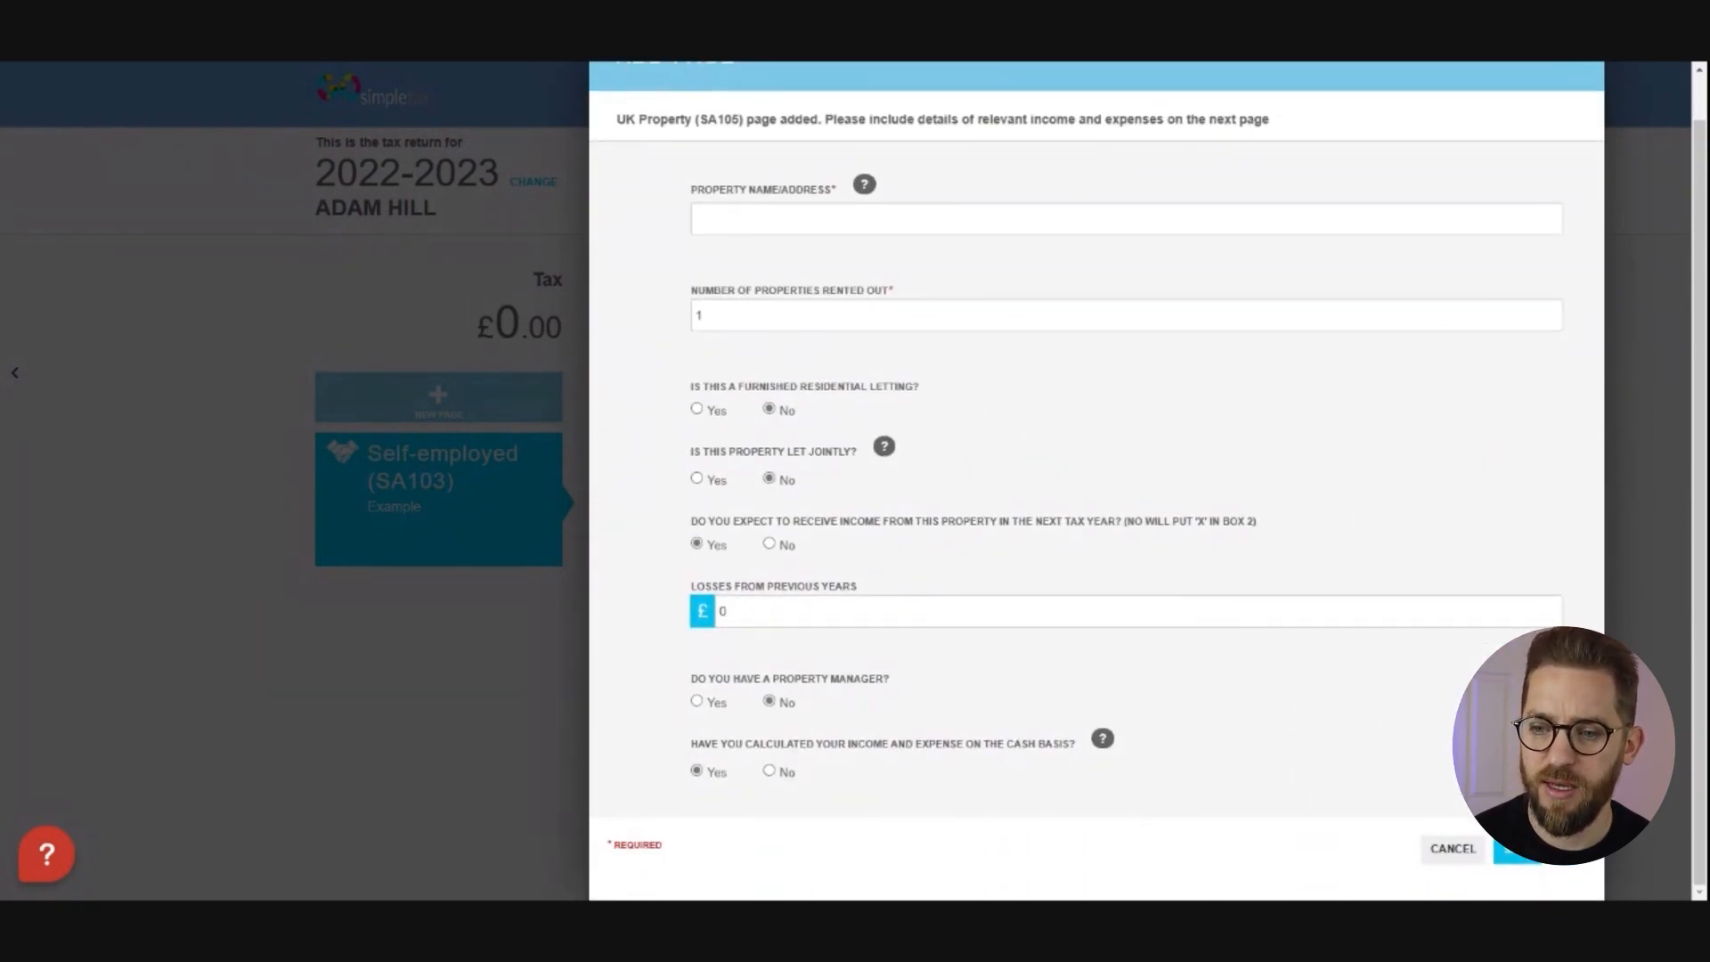
click(1437, 857)
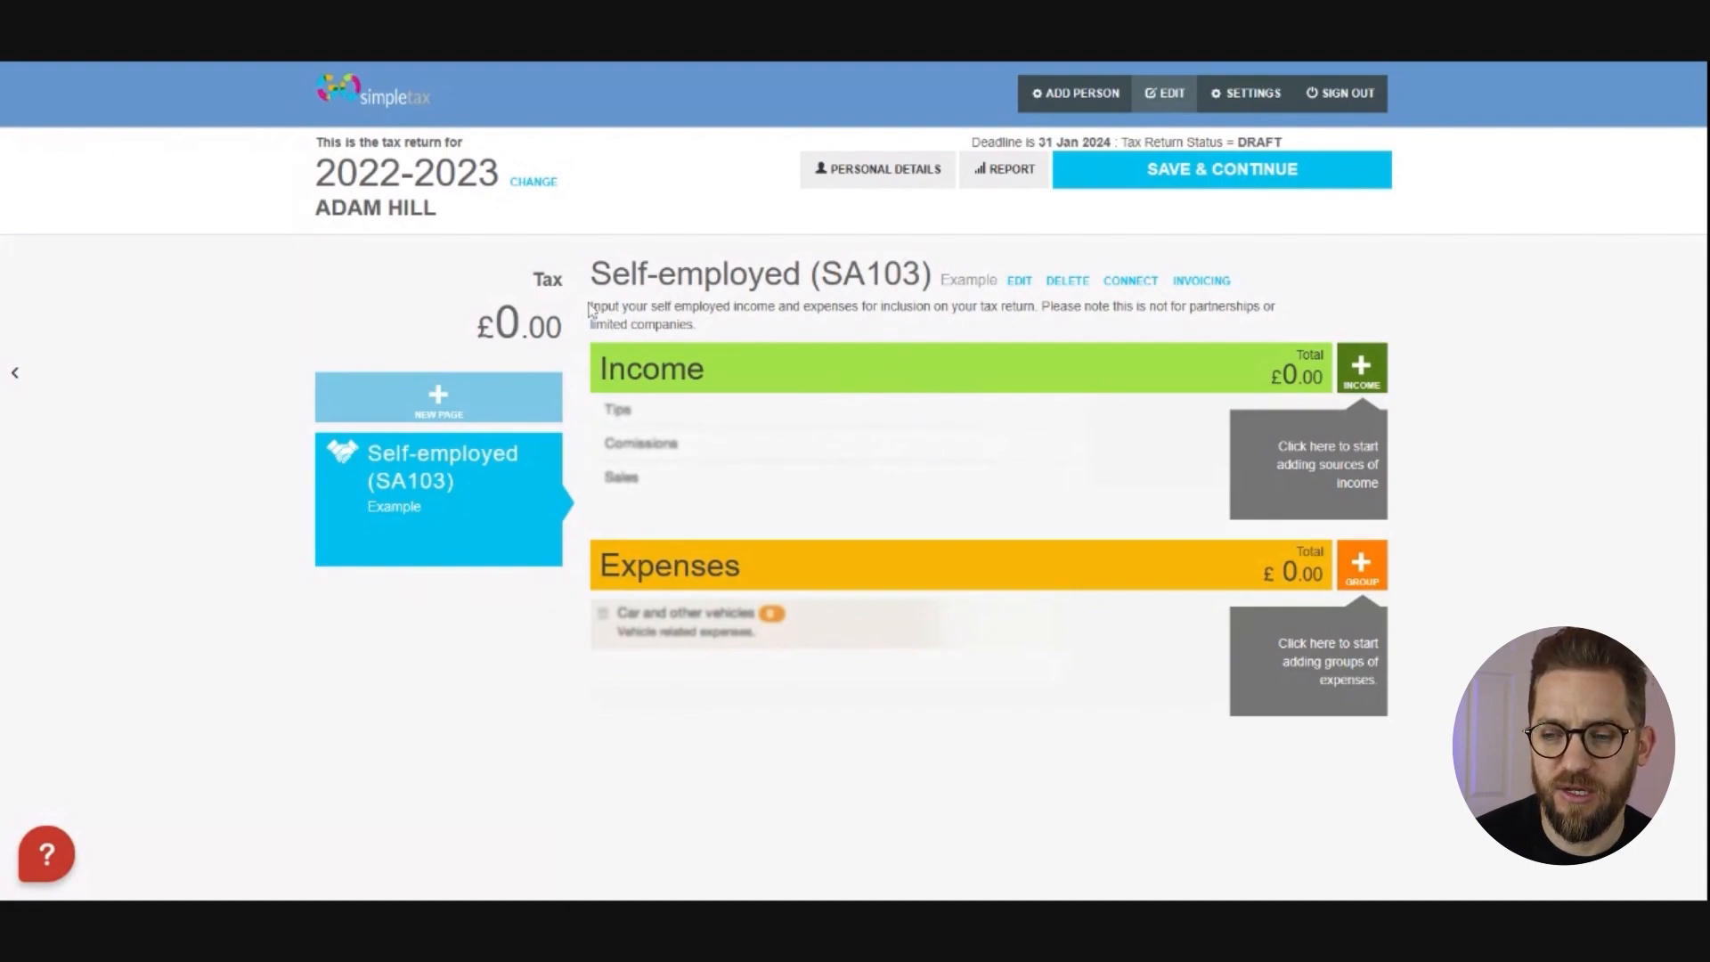
Examine the self-employed page's note on what to include and the list of income sources that can be added to the return
drag(589, 308, 1268, 324)
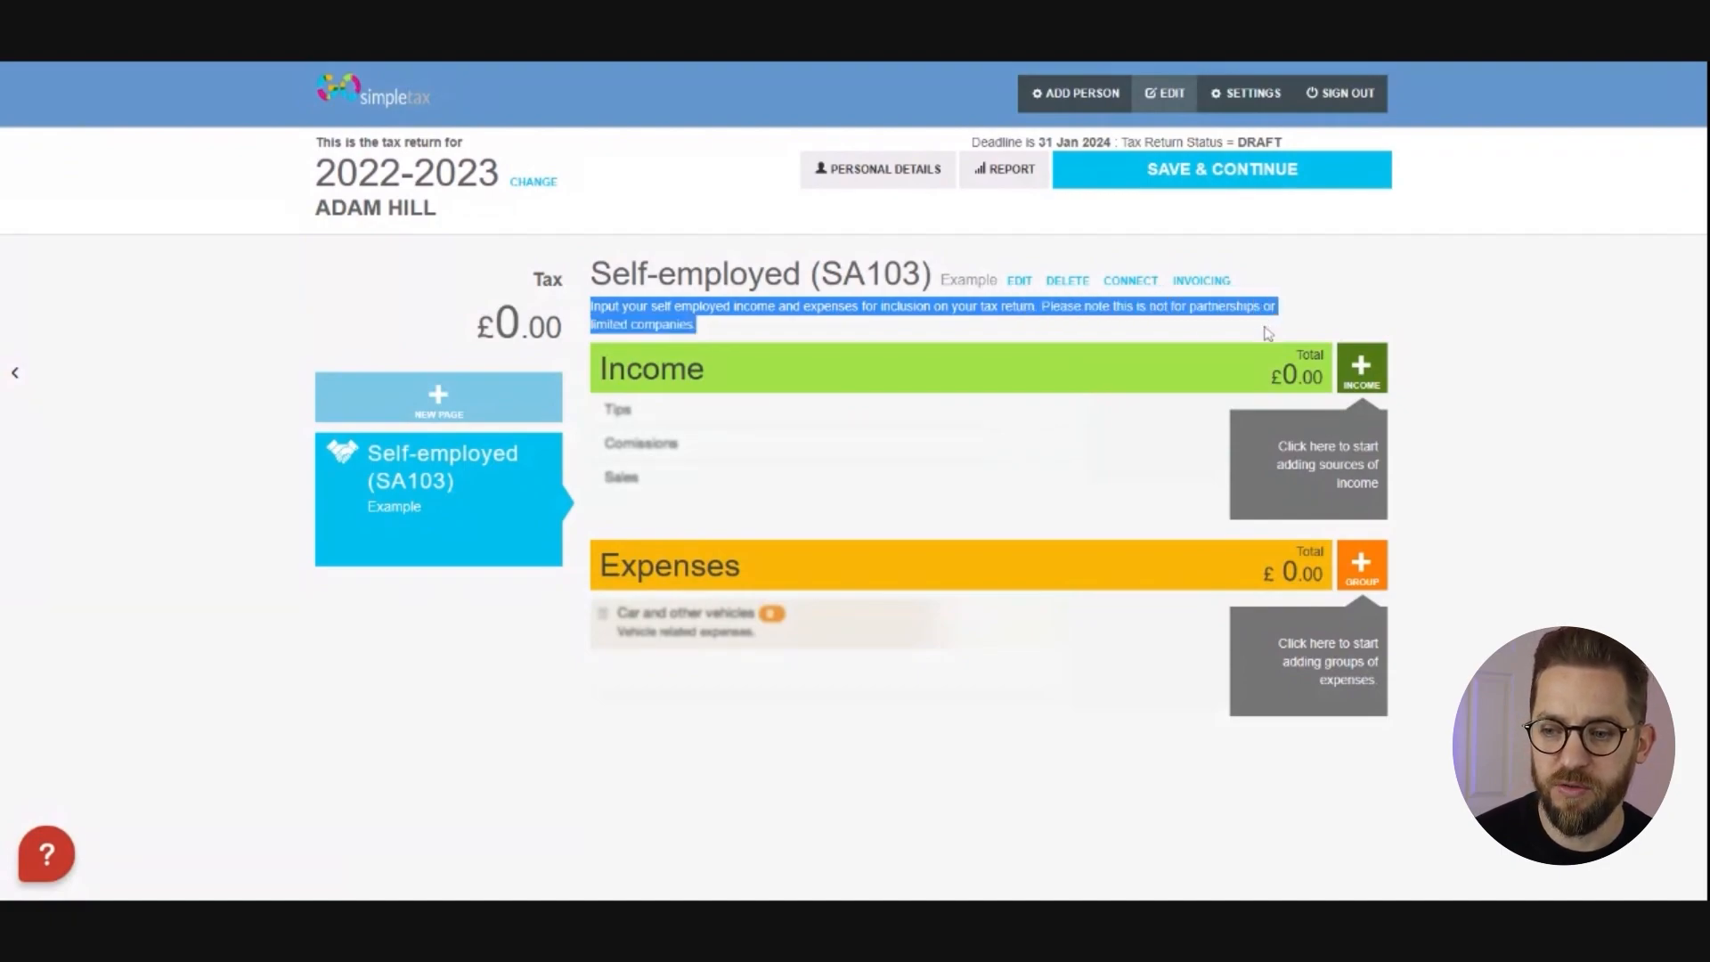
click(420, 414)
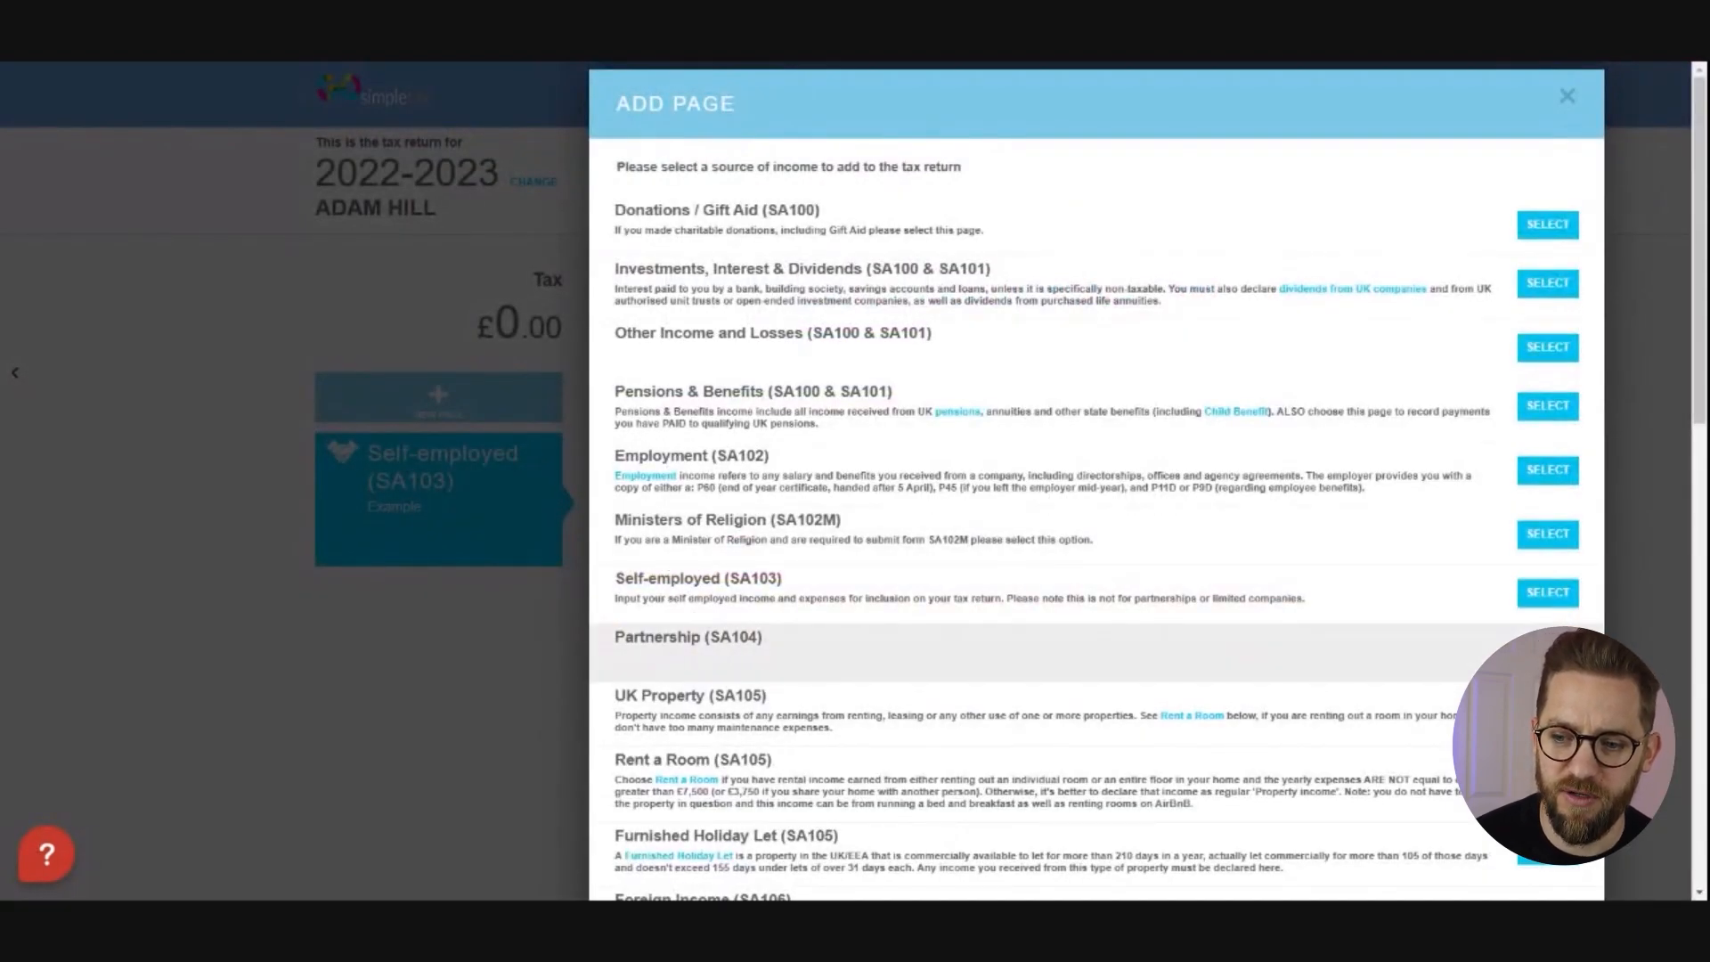
scroll(772, 694, down, 3)
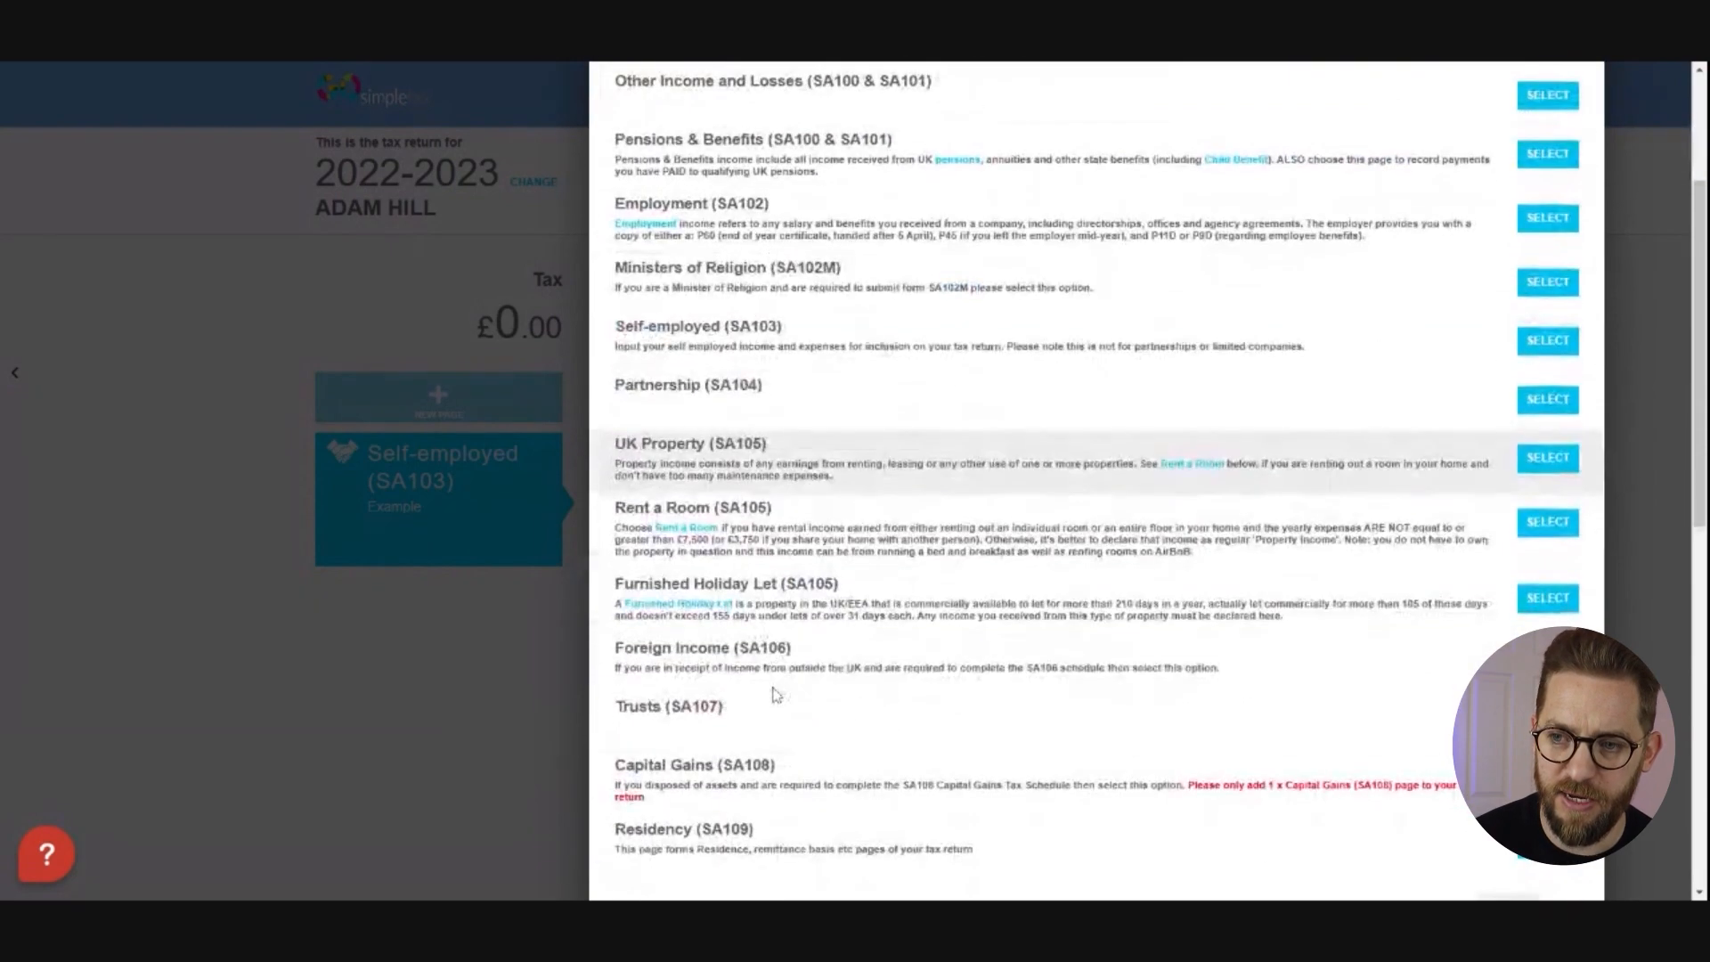
scroll(773, 695, down, 2)
scroll(1072, 702, up, 1)
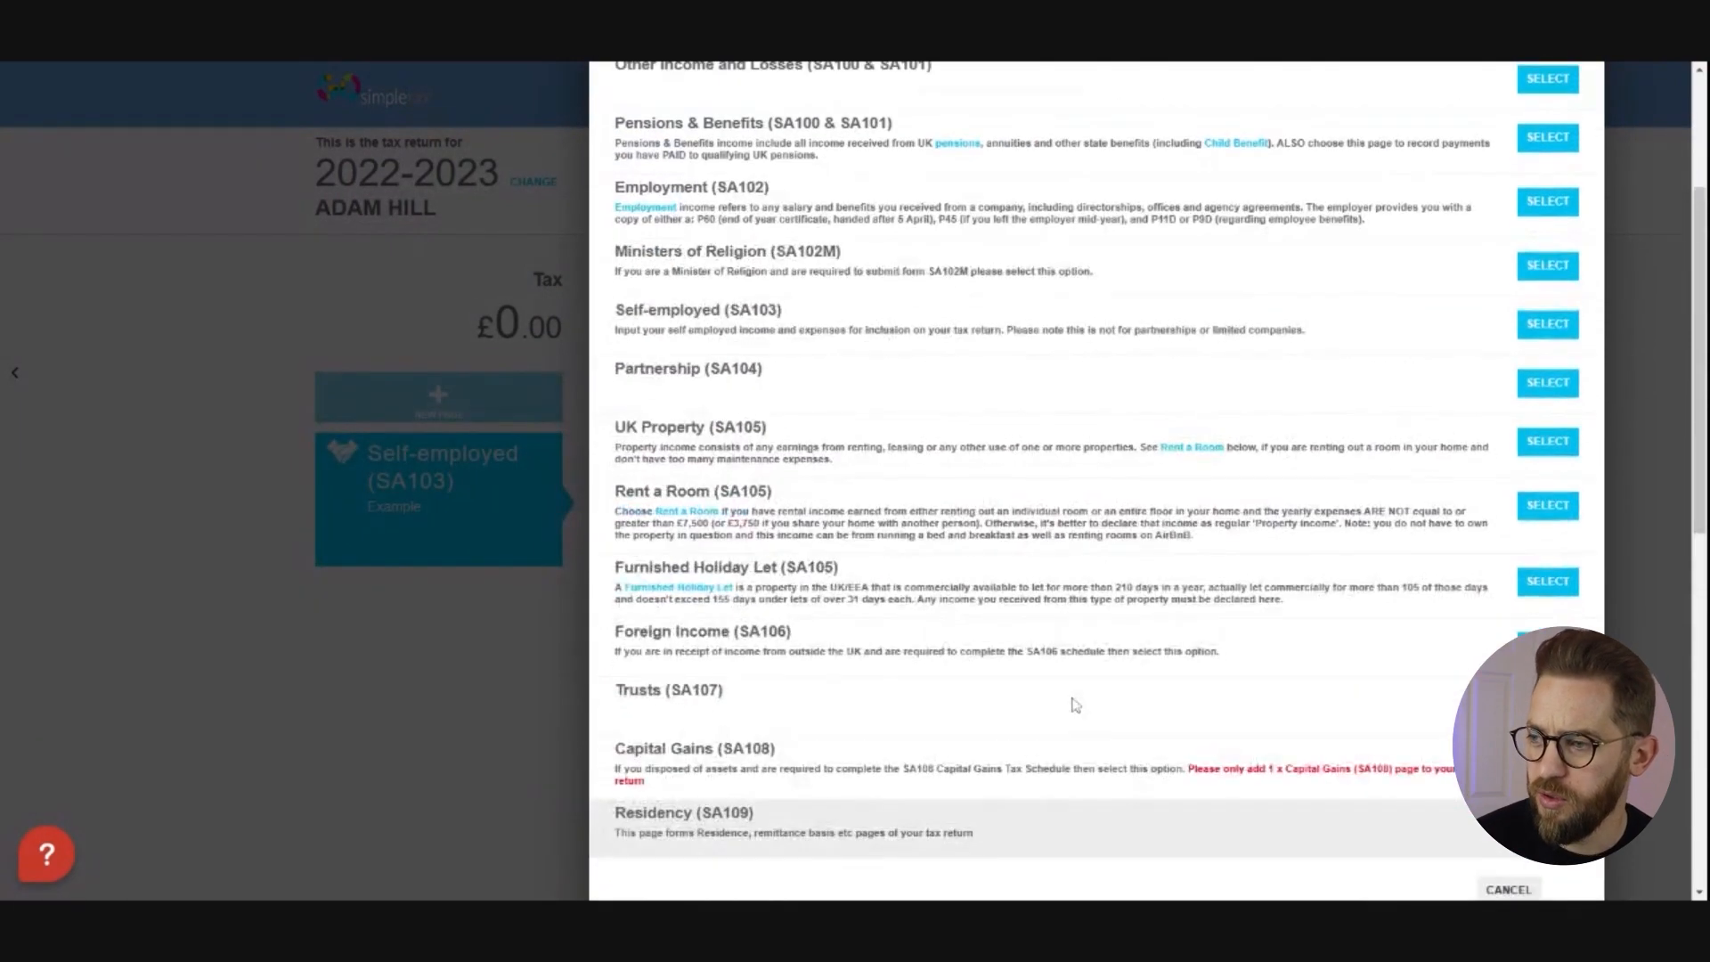
scroll(1075, 705, up, 4)
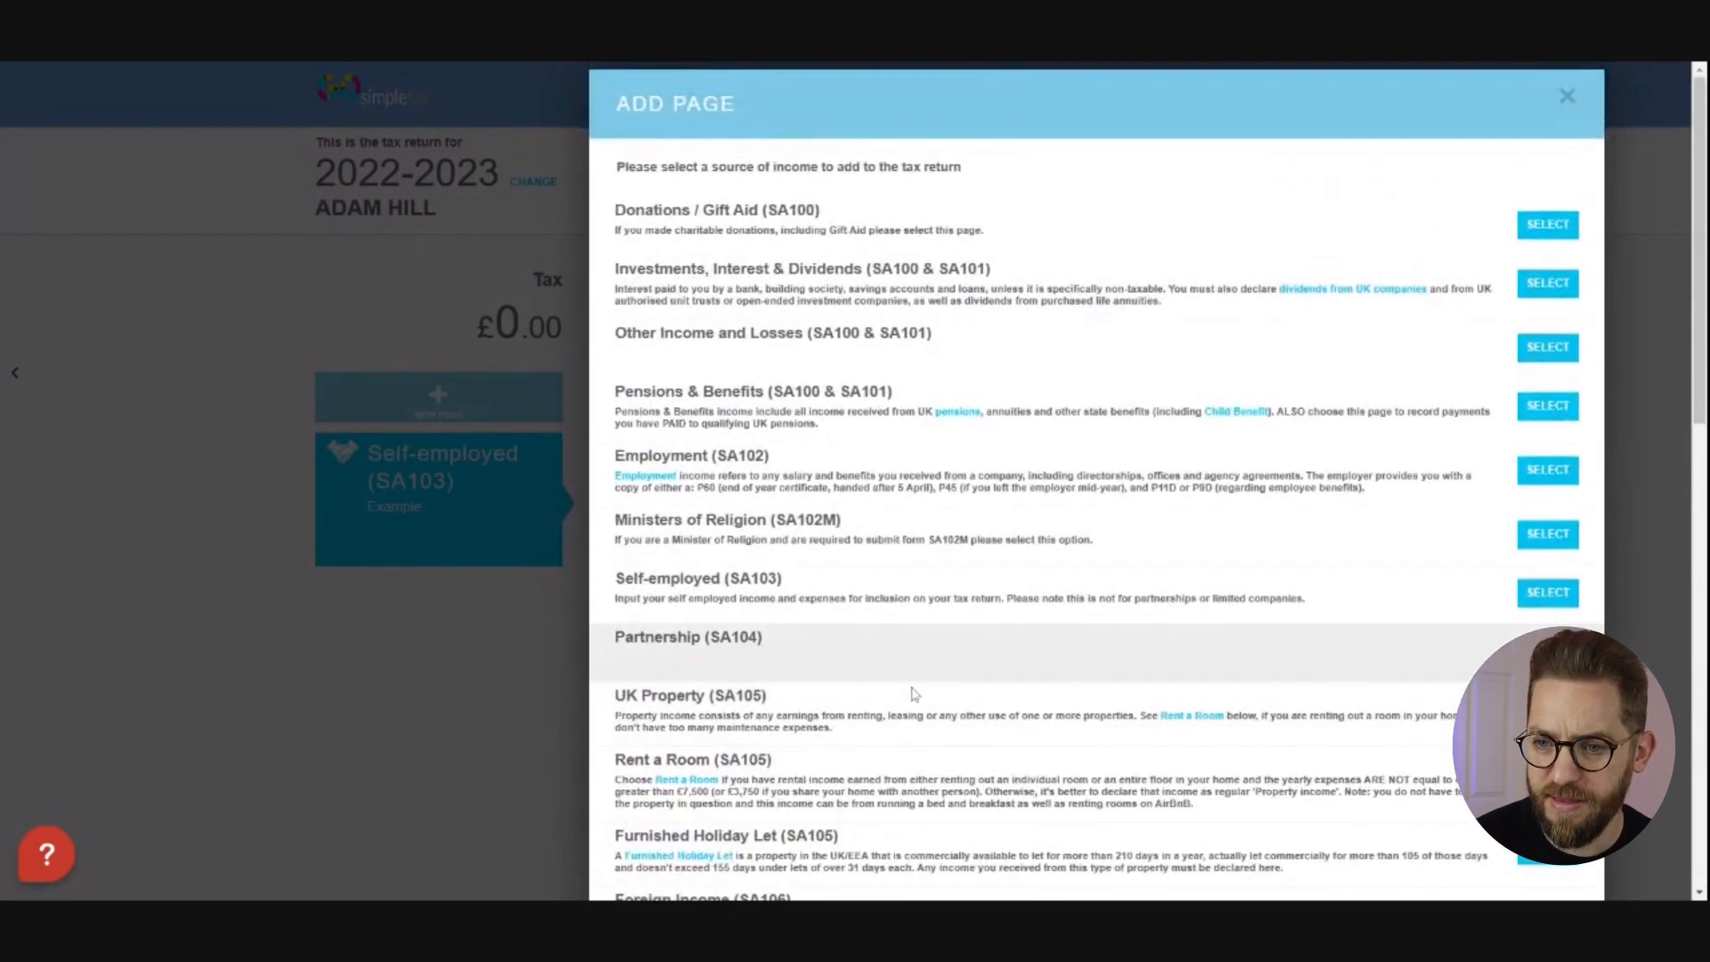
click(1565, 96)
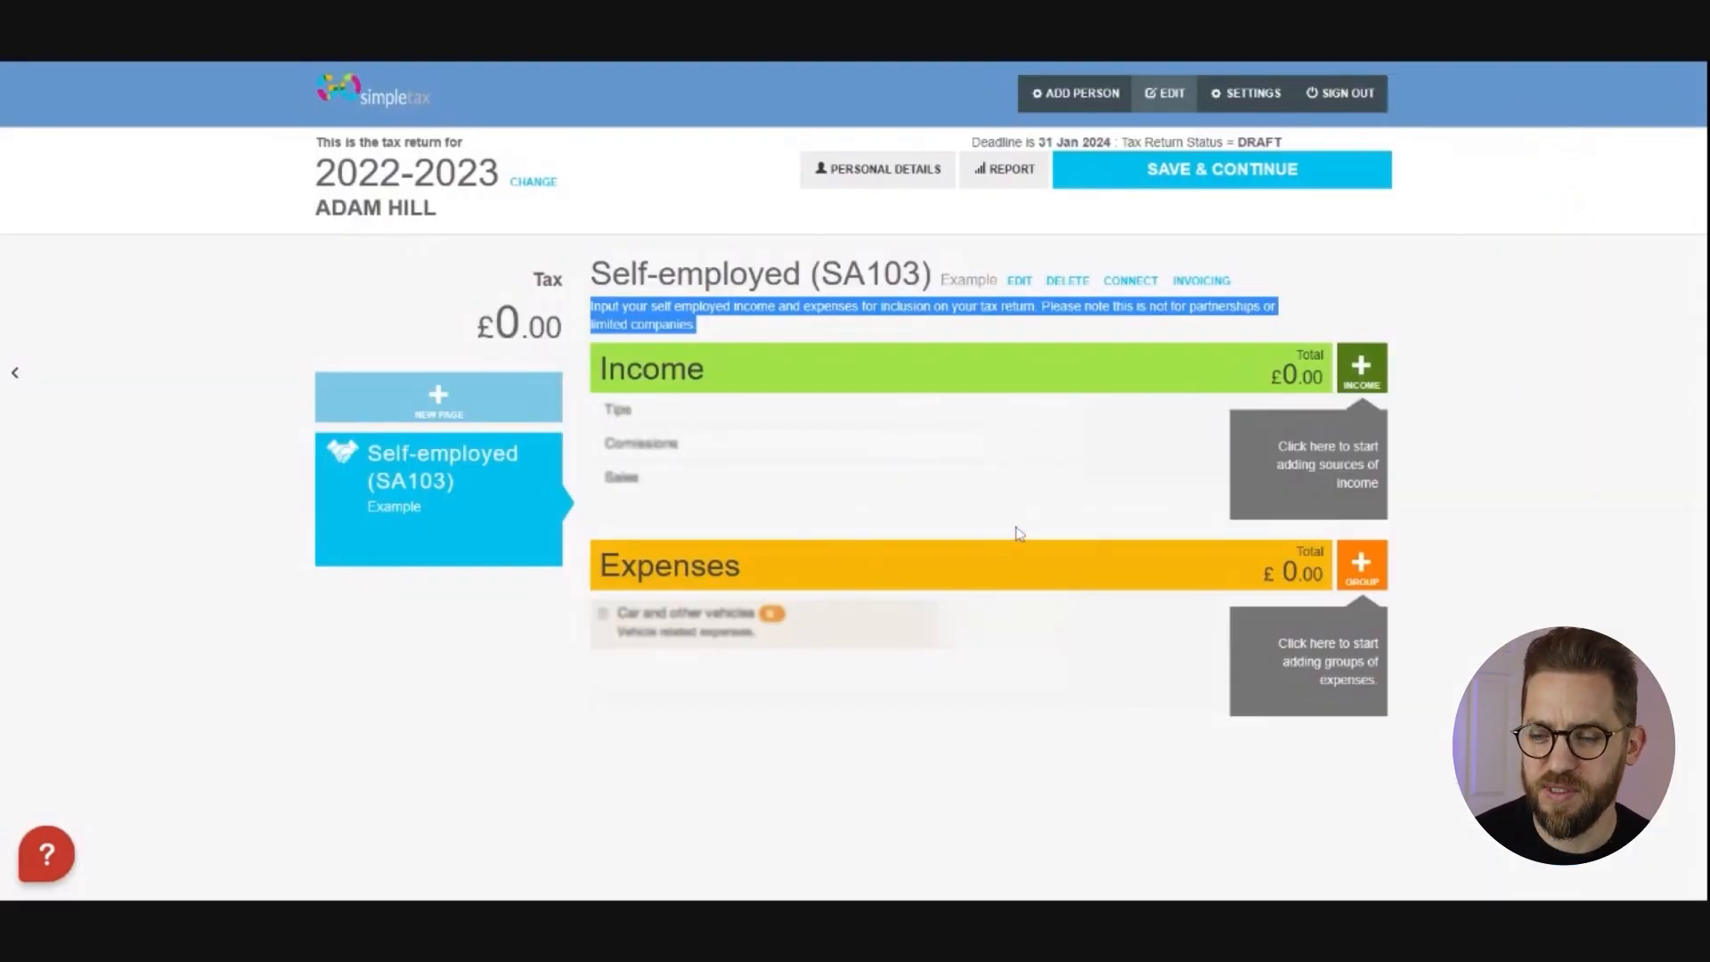
click(734, 341)
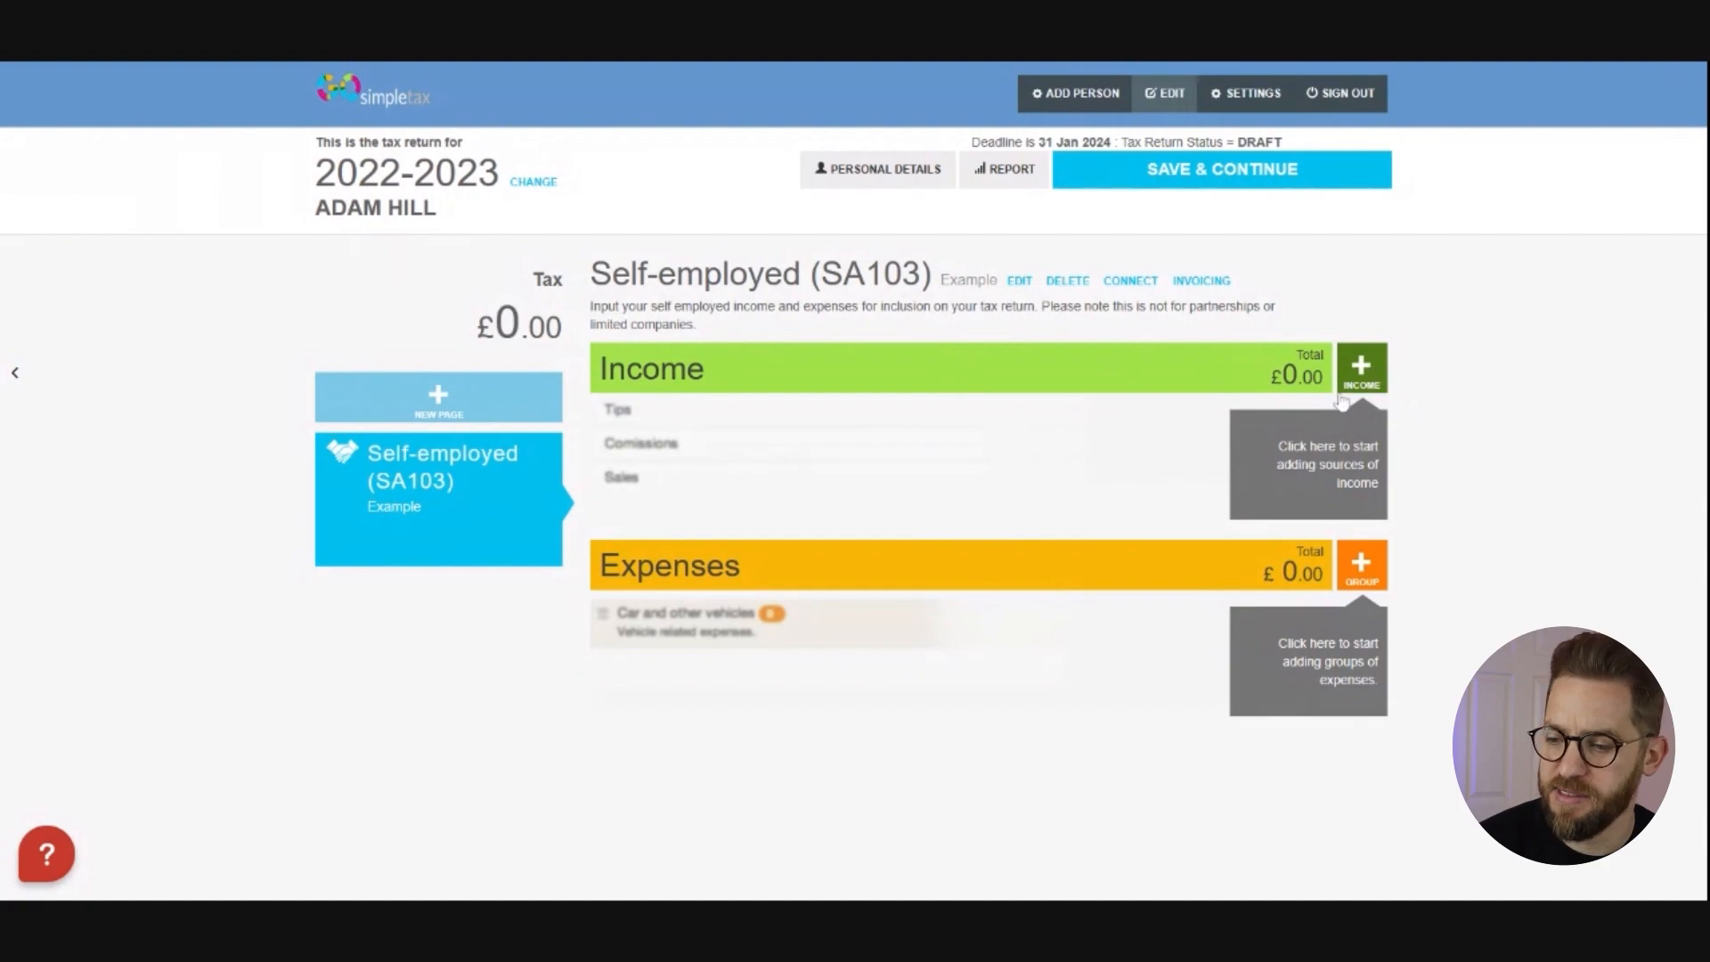
Add a Sales income entry dated 31/05/2022, described as "Agreed for May 22", for £5000, and save it with another entry started
click(1367, 376)
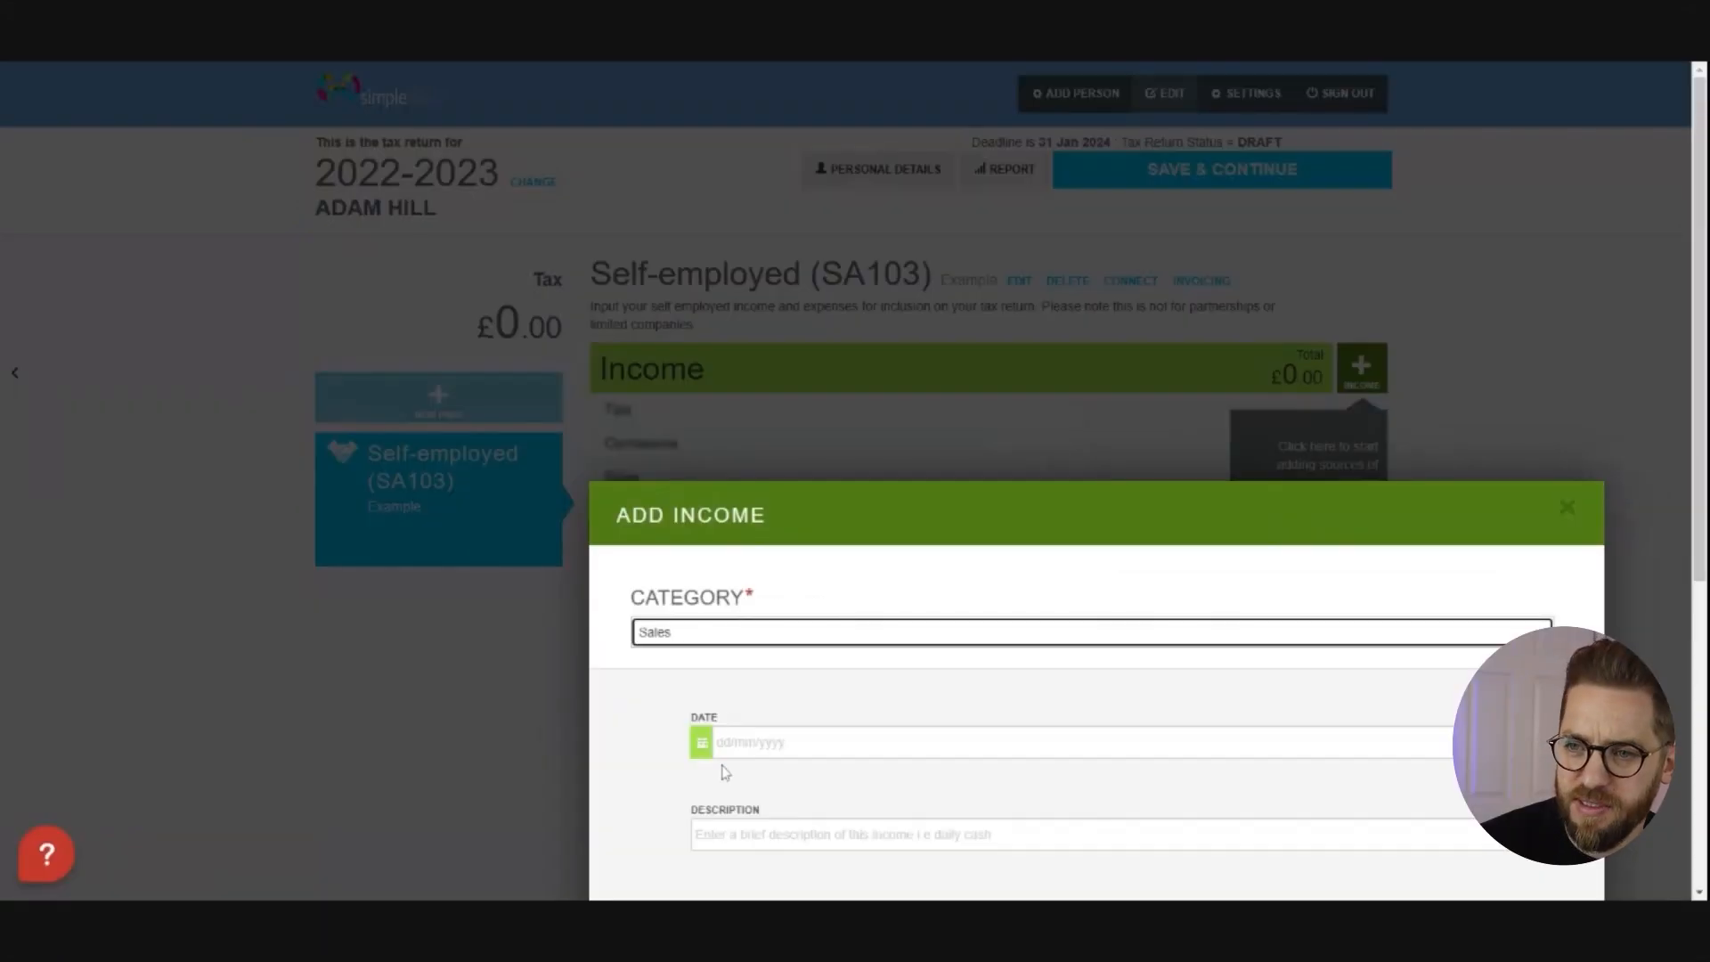
scroll(710, 701, down, 3)
scroll(712, 706, down, 3)
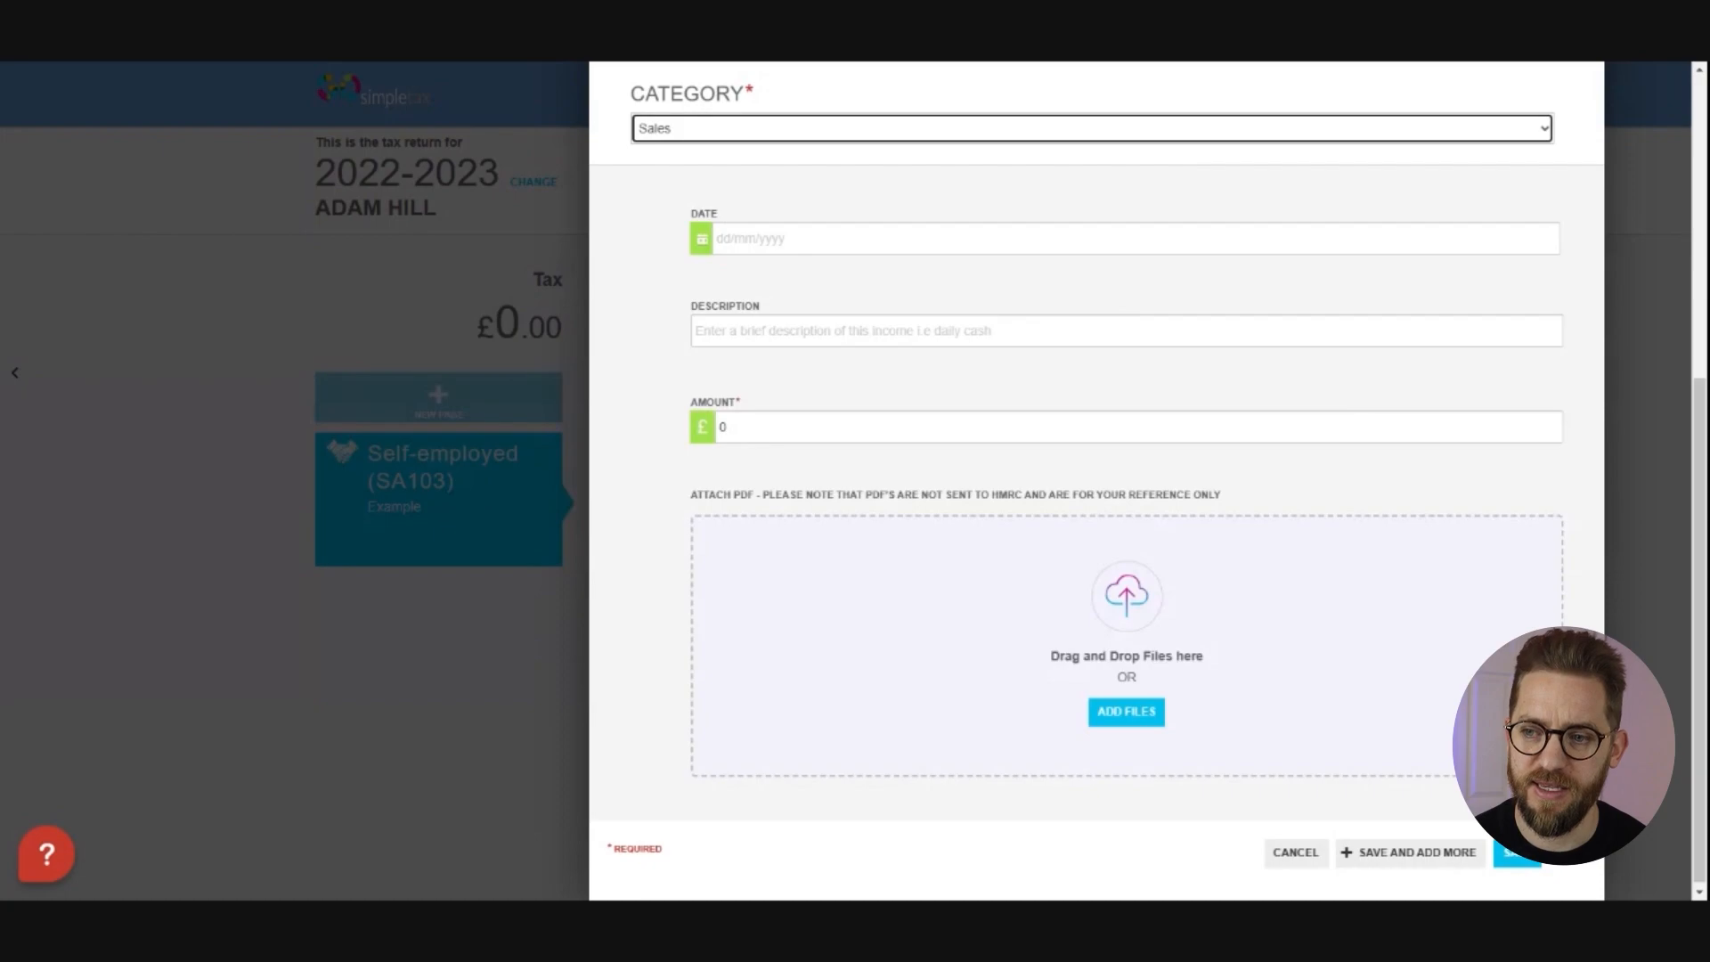
click(749, 238)
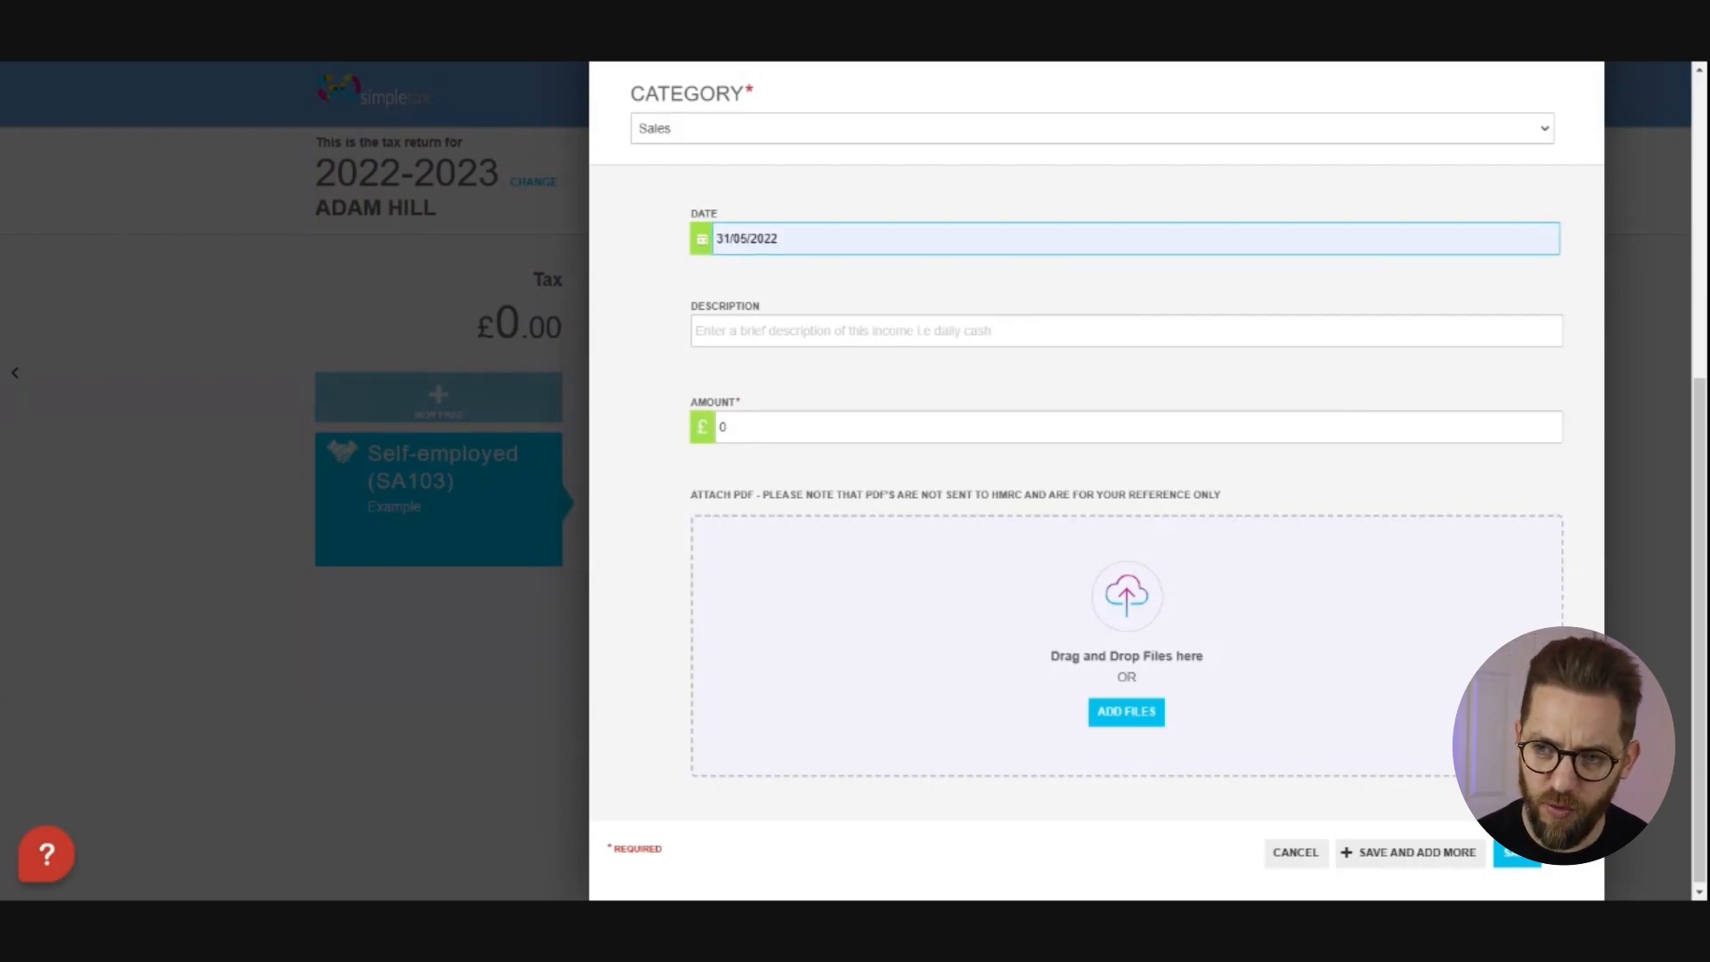
key(Return)
key(Tab)
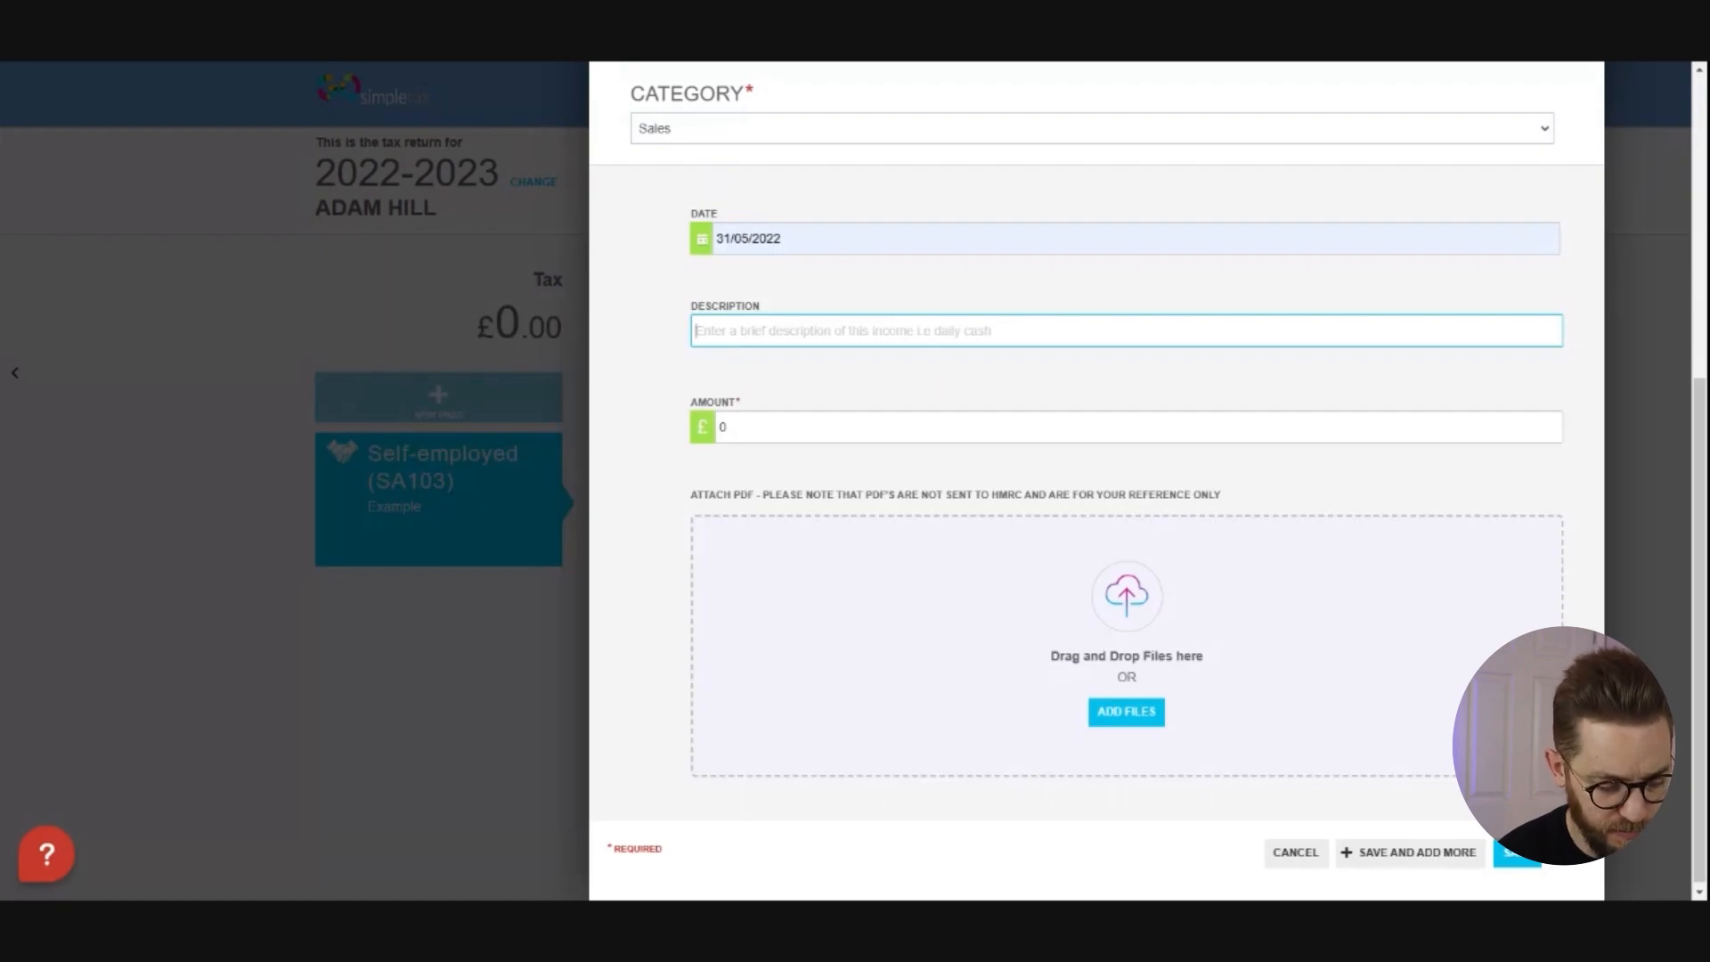
text(Agreed for May)
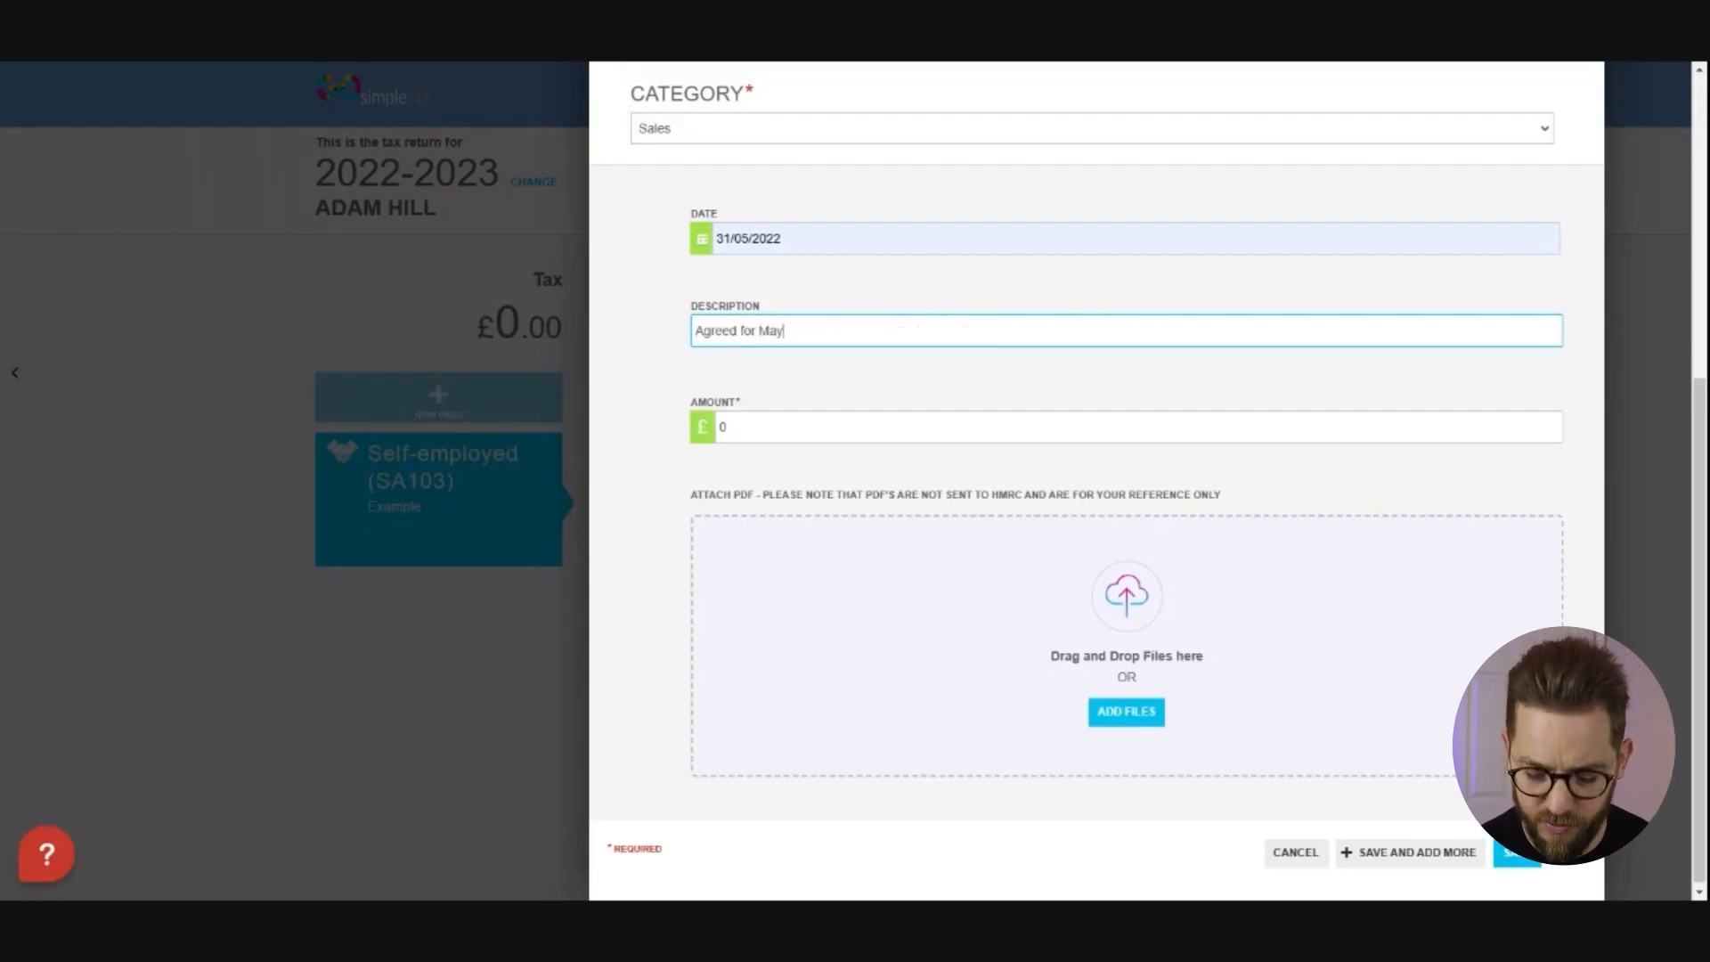
text( 22)
key(Tab)
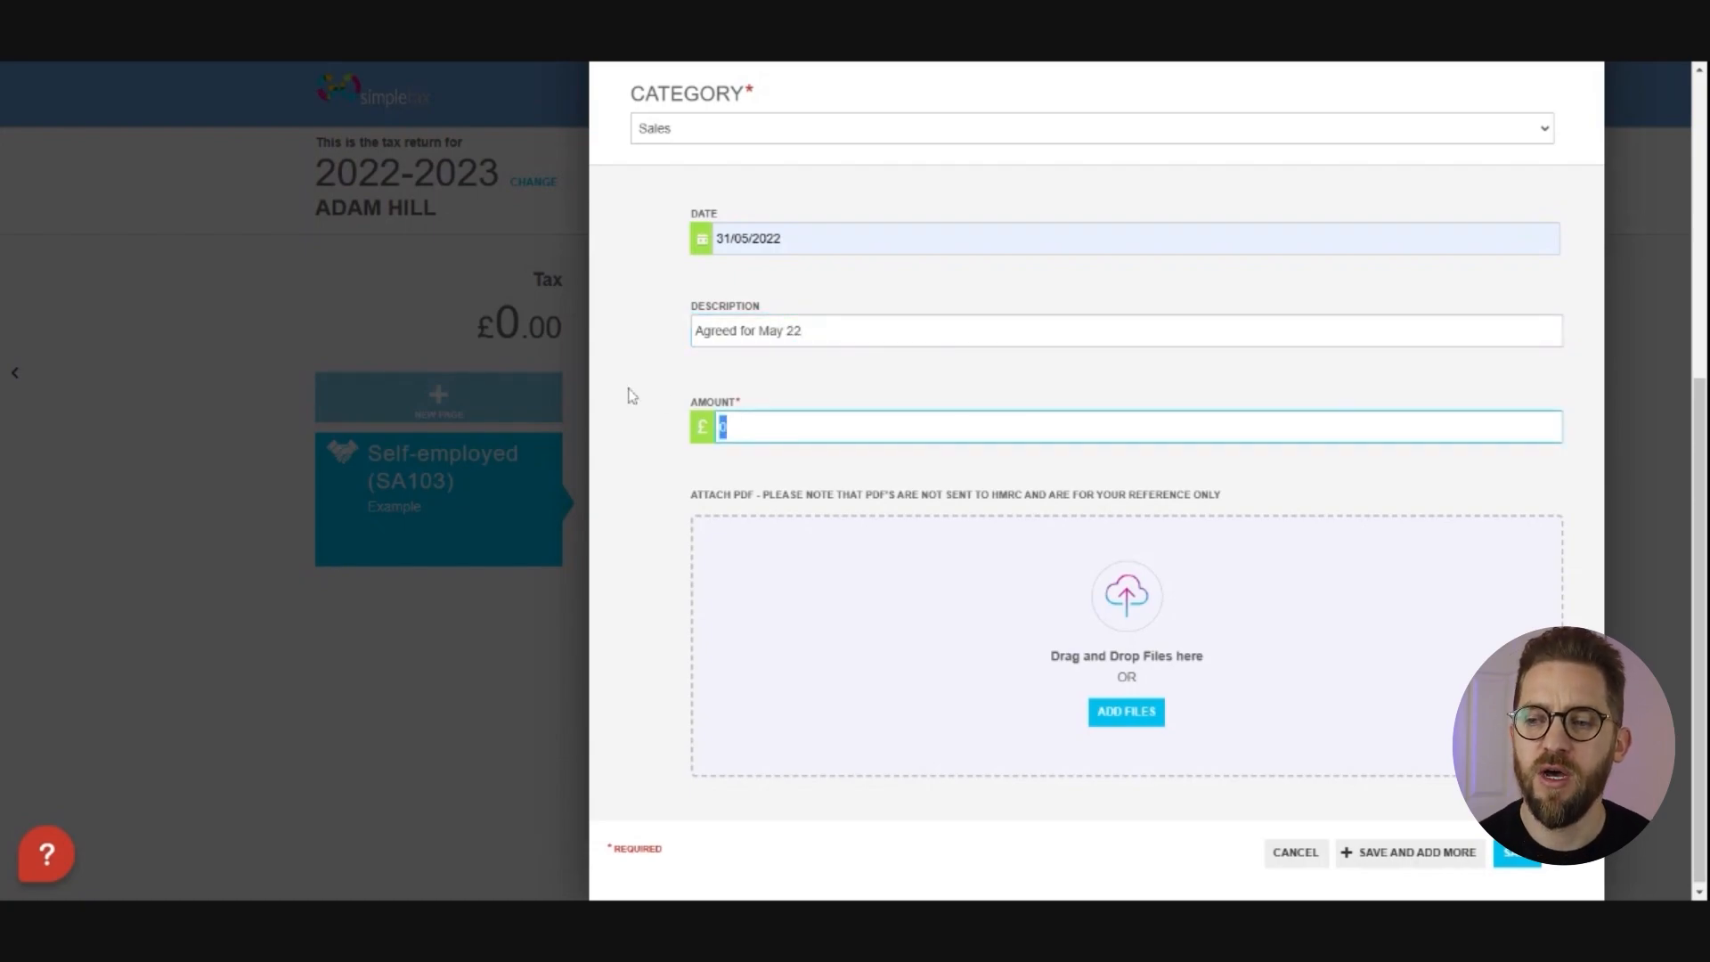
text(5000)
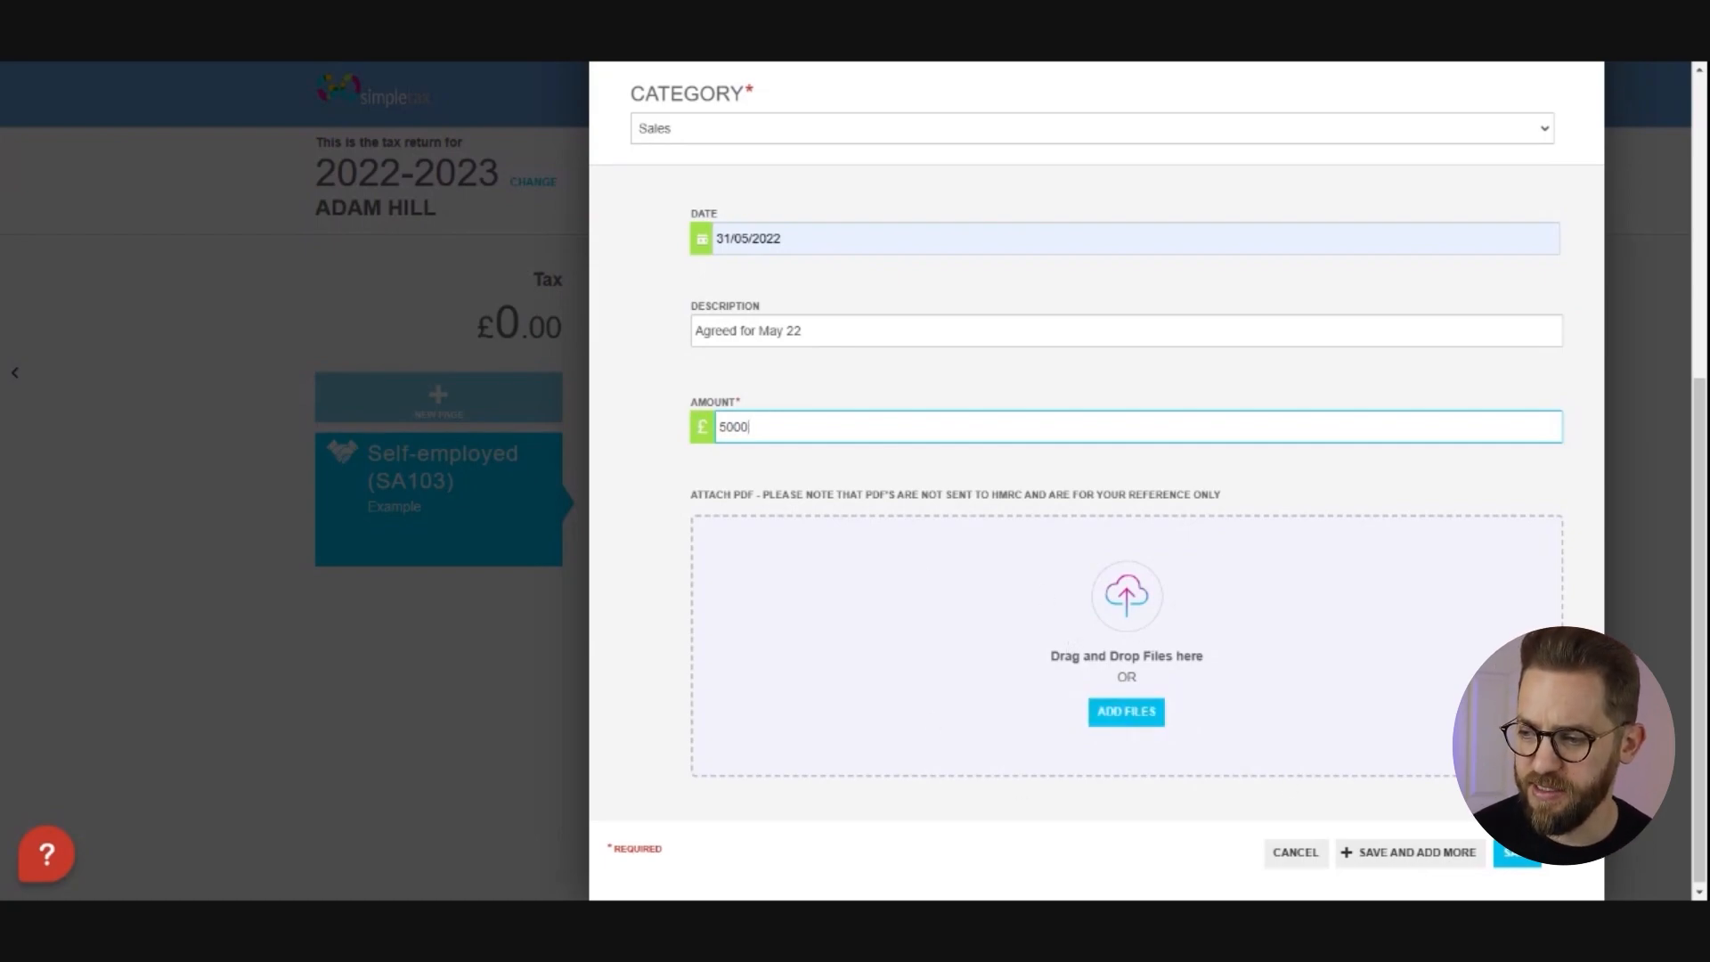
scroll(1092, 625, down, 1)
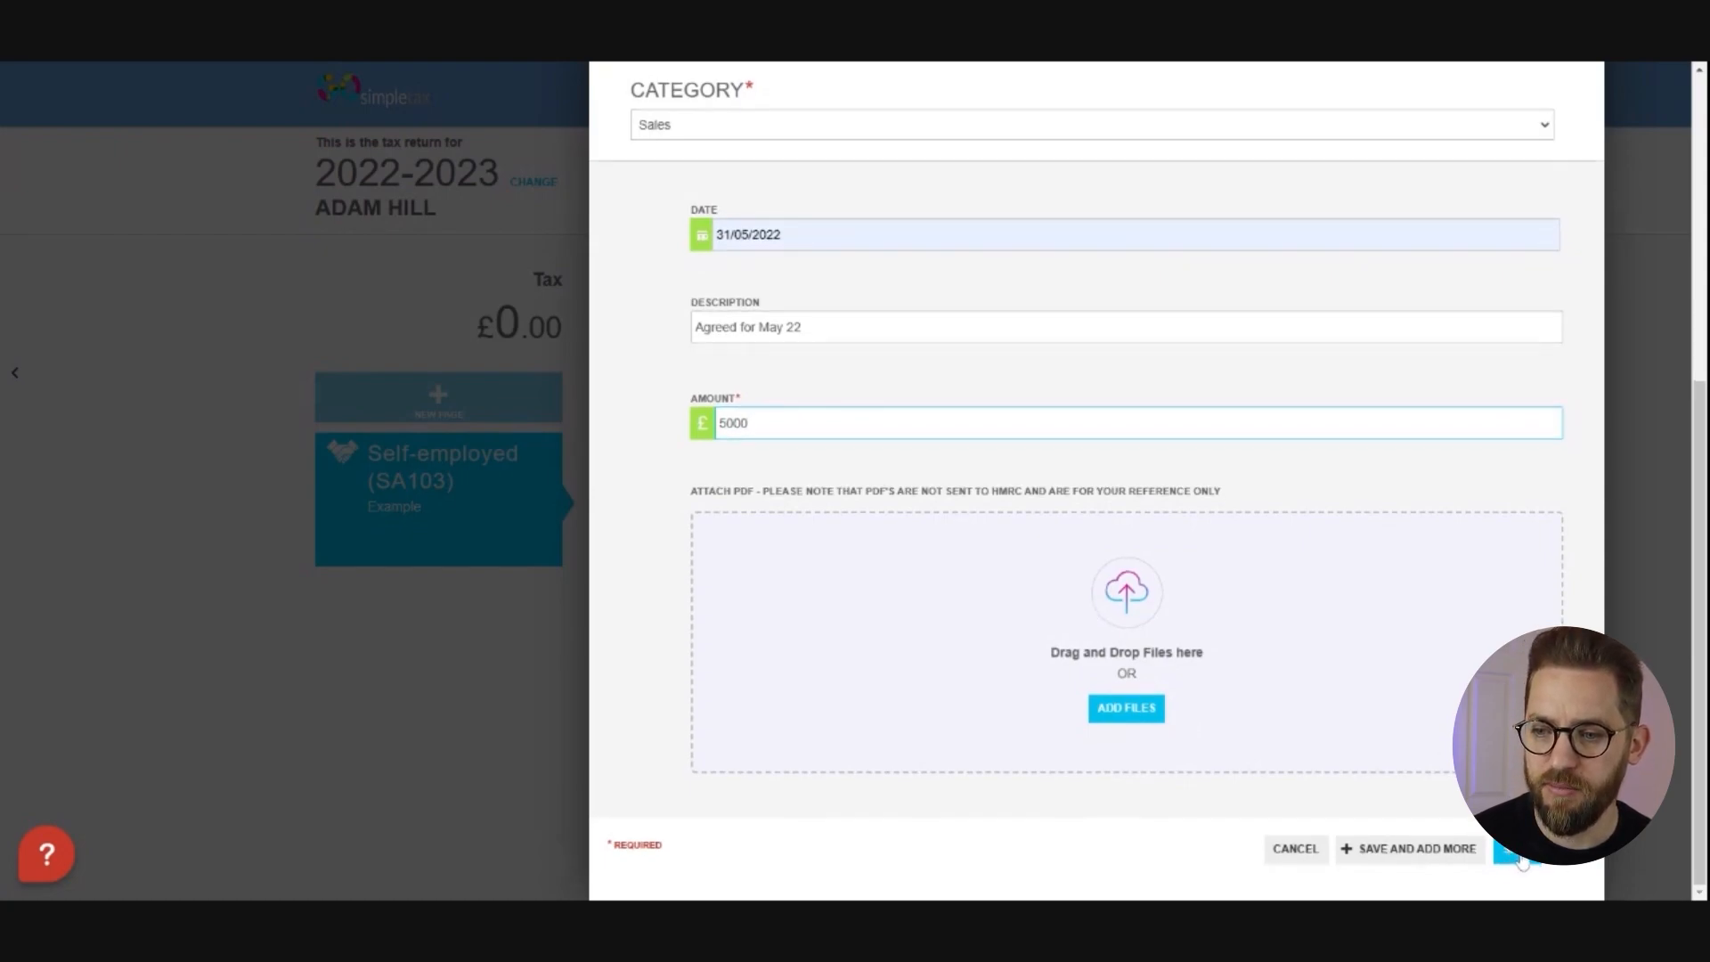
click(1456, 857)
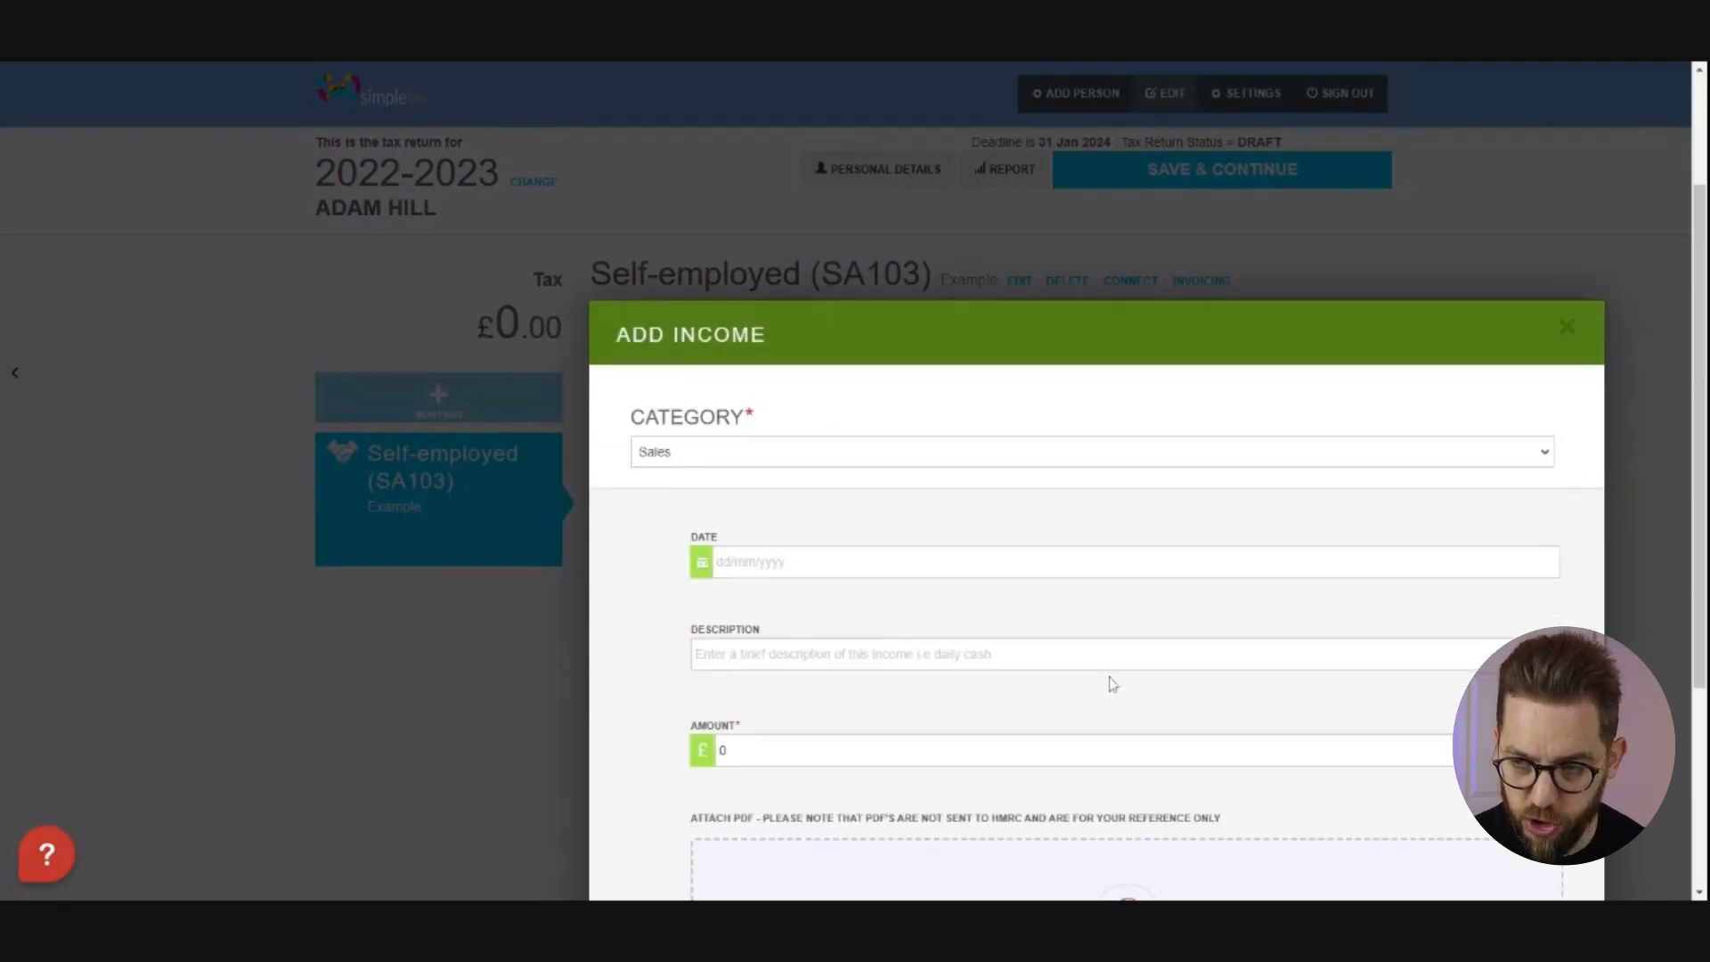
Add a second Sales income entry dated 30/06/2022, described as "Agreed fee for June 22", for £4000, and save it
click(891, 365)
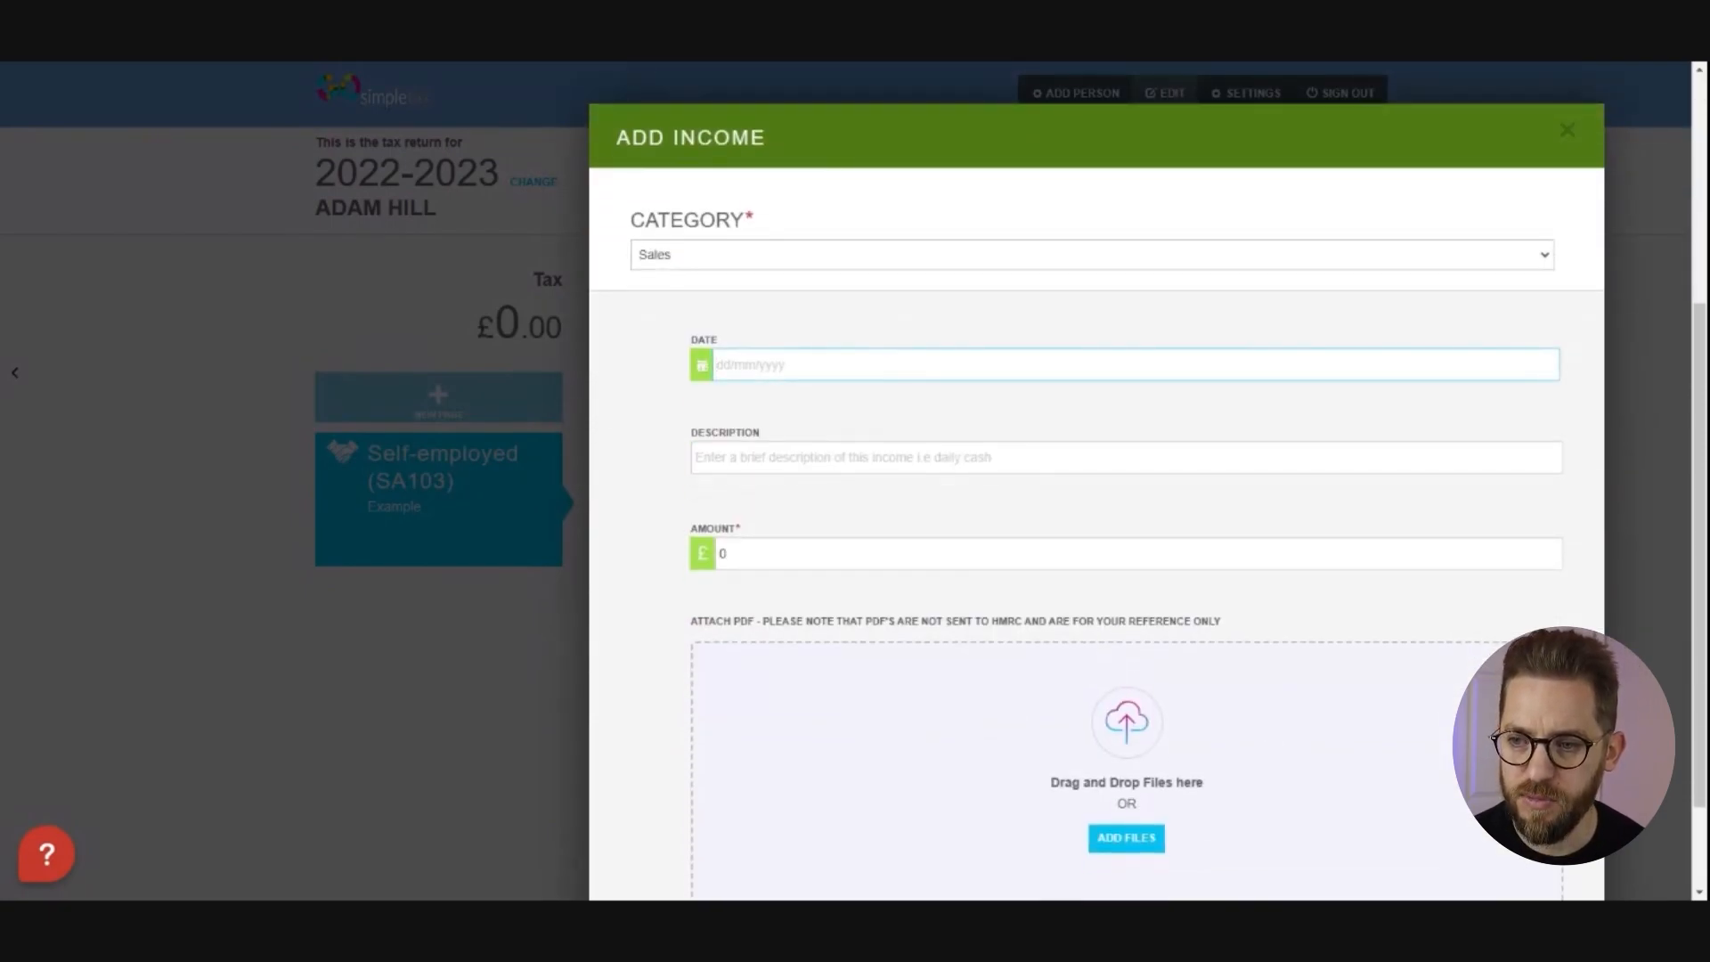
text(30/06/2022)
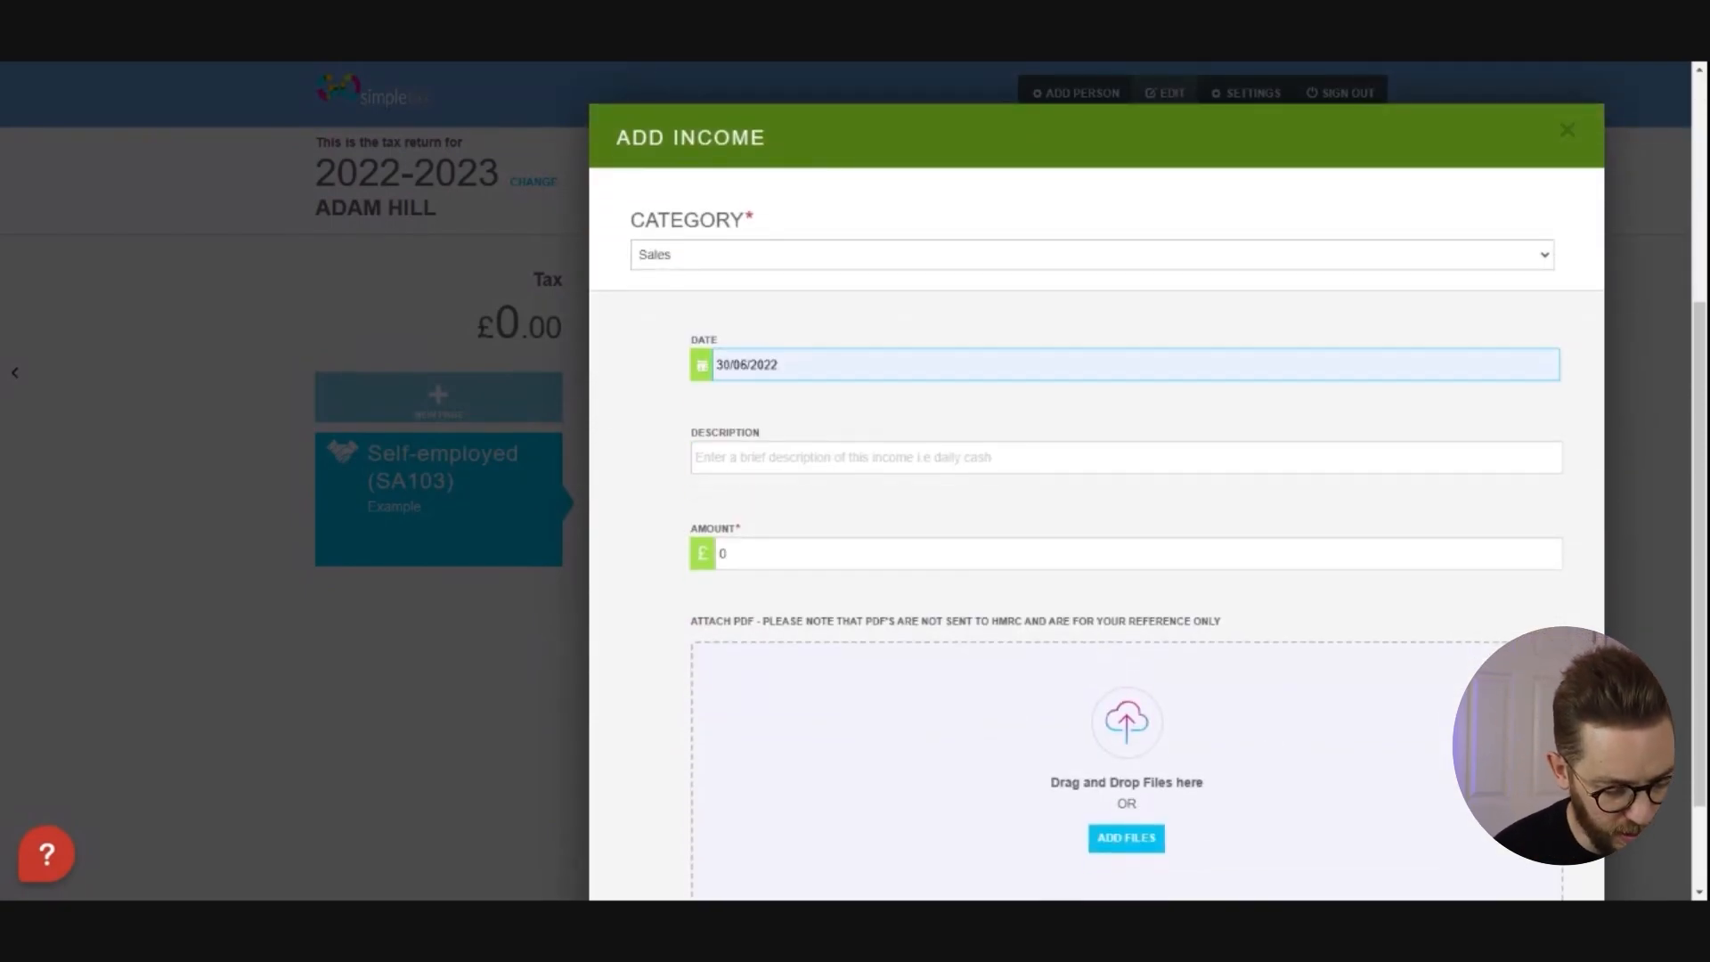
key(Tab)
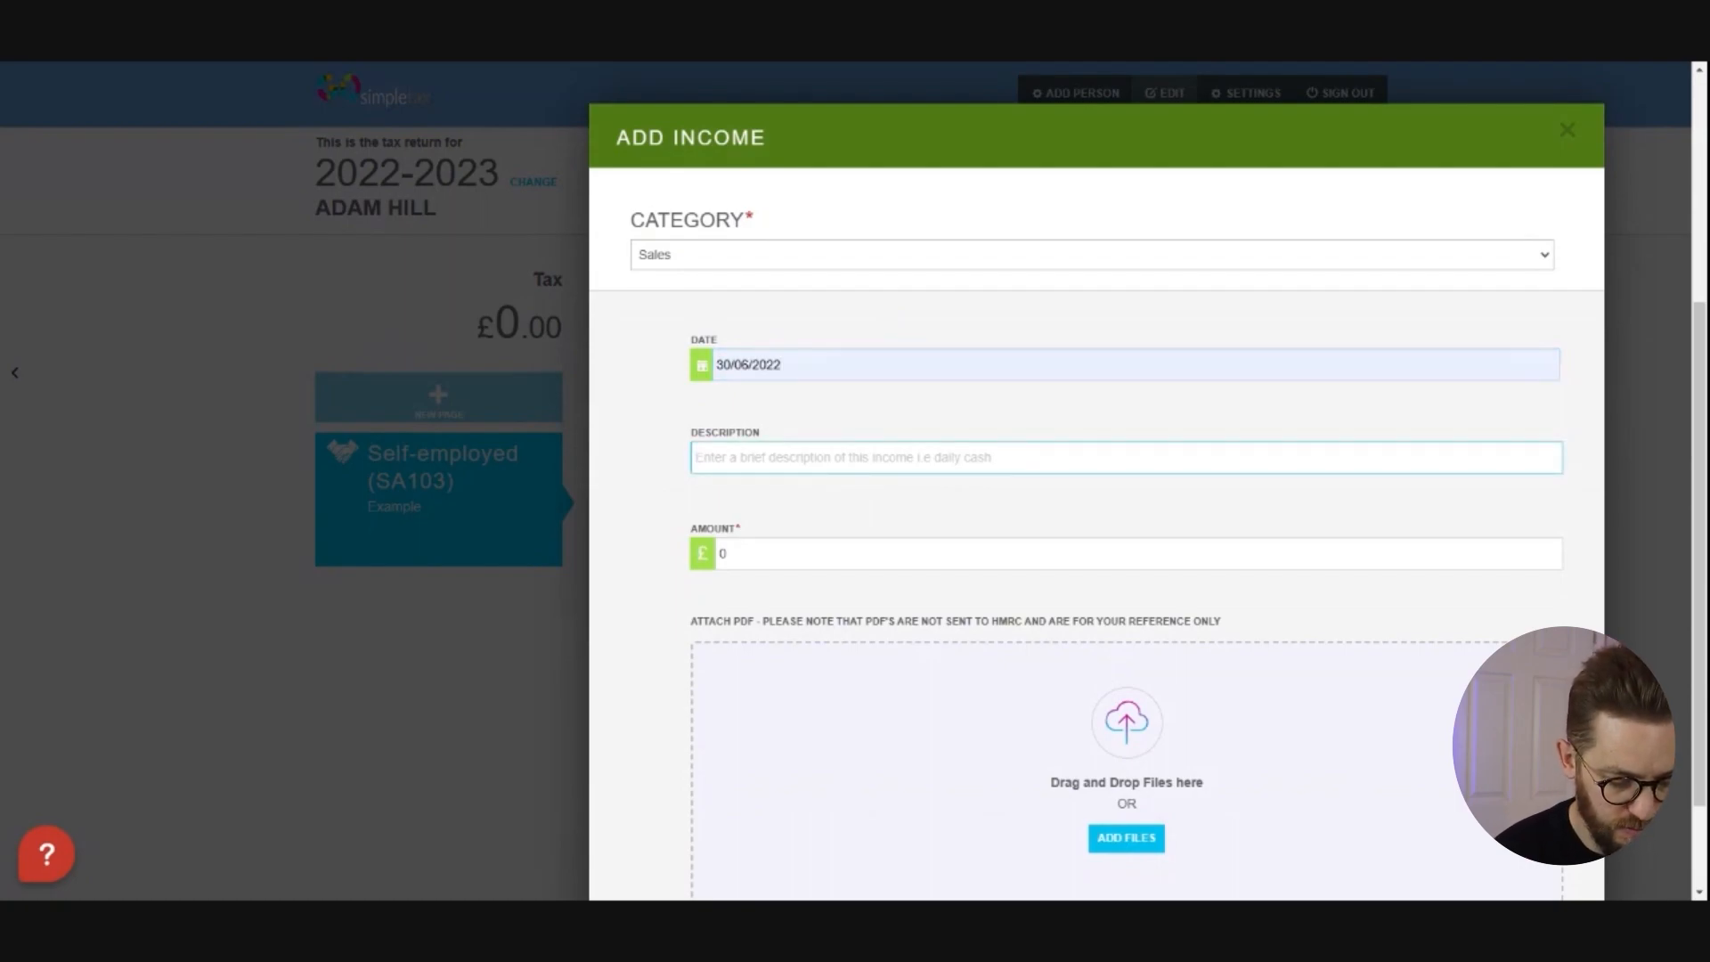
text(Agreed fee for June)
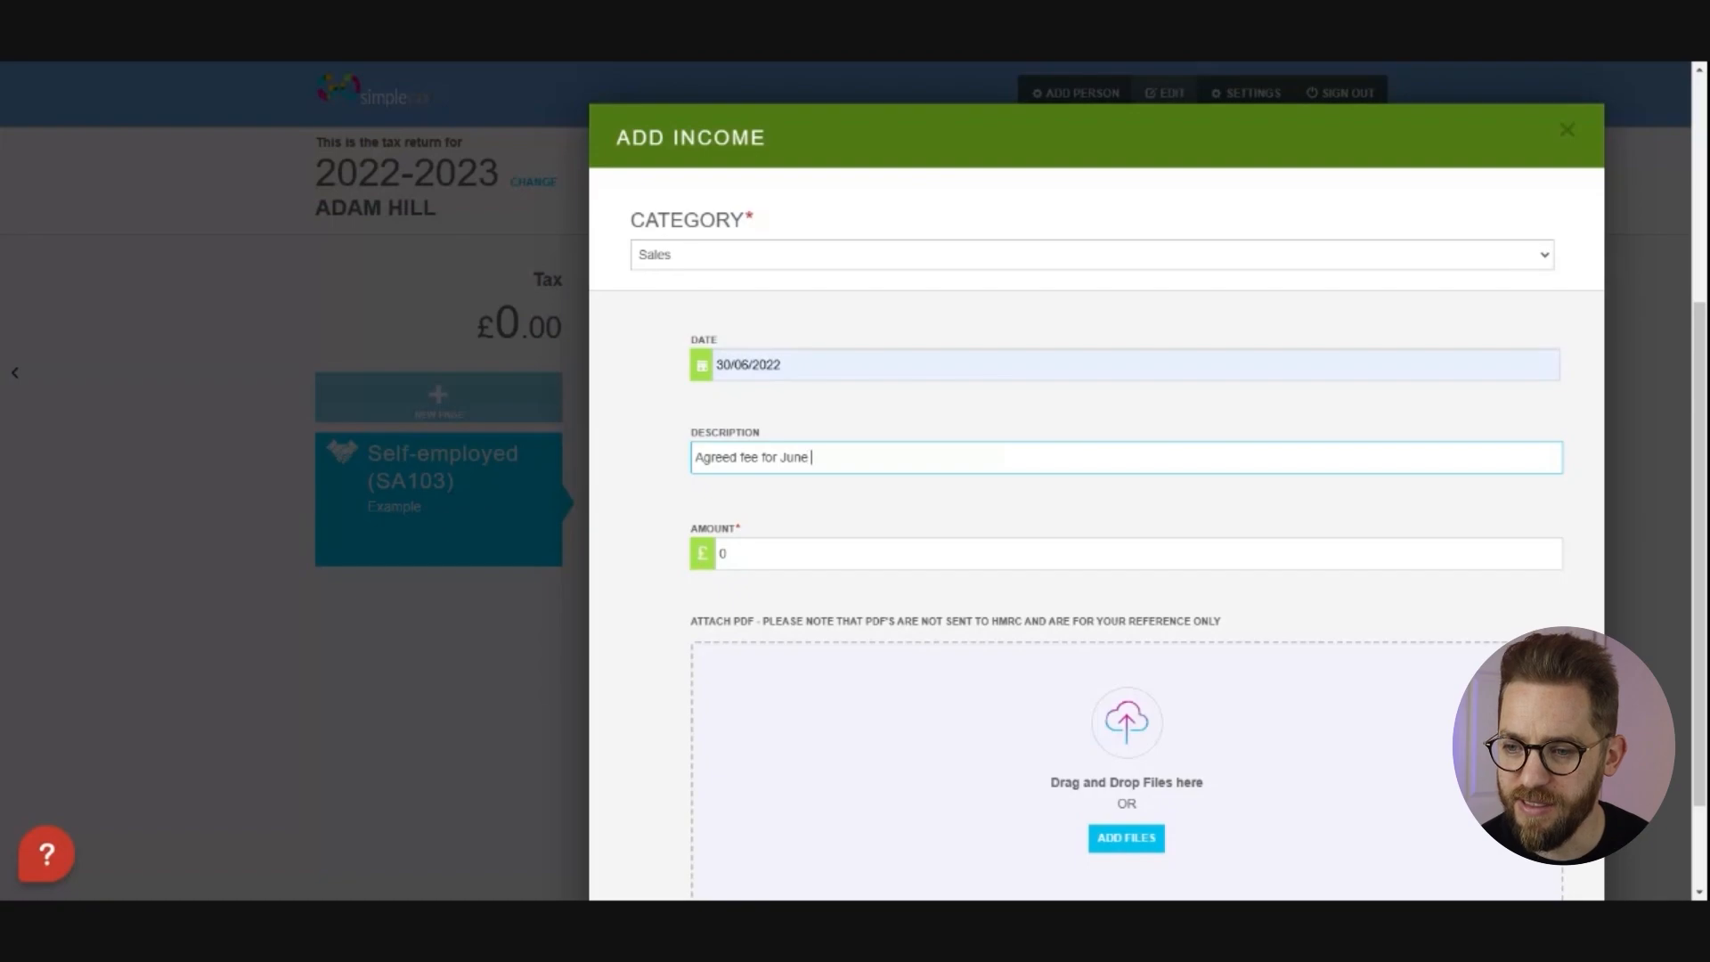
text( 22)
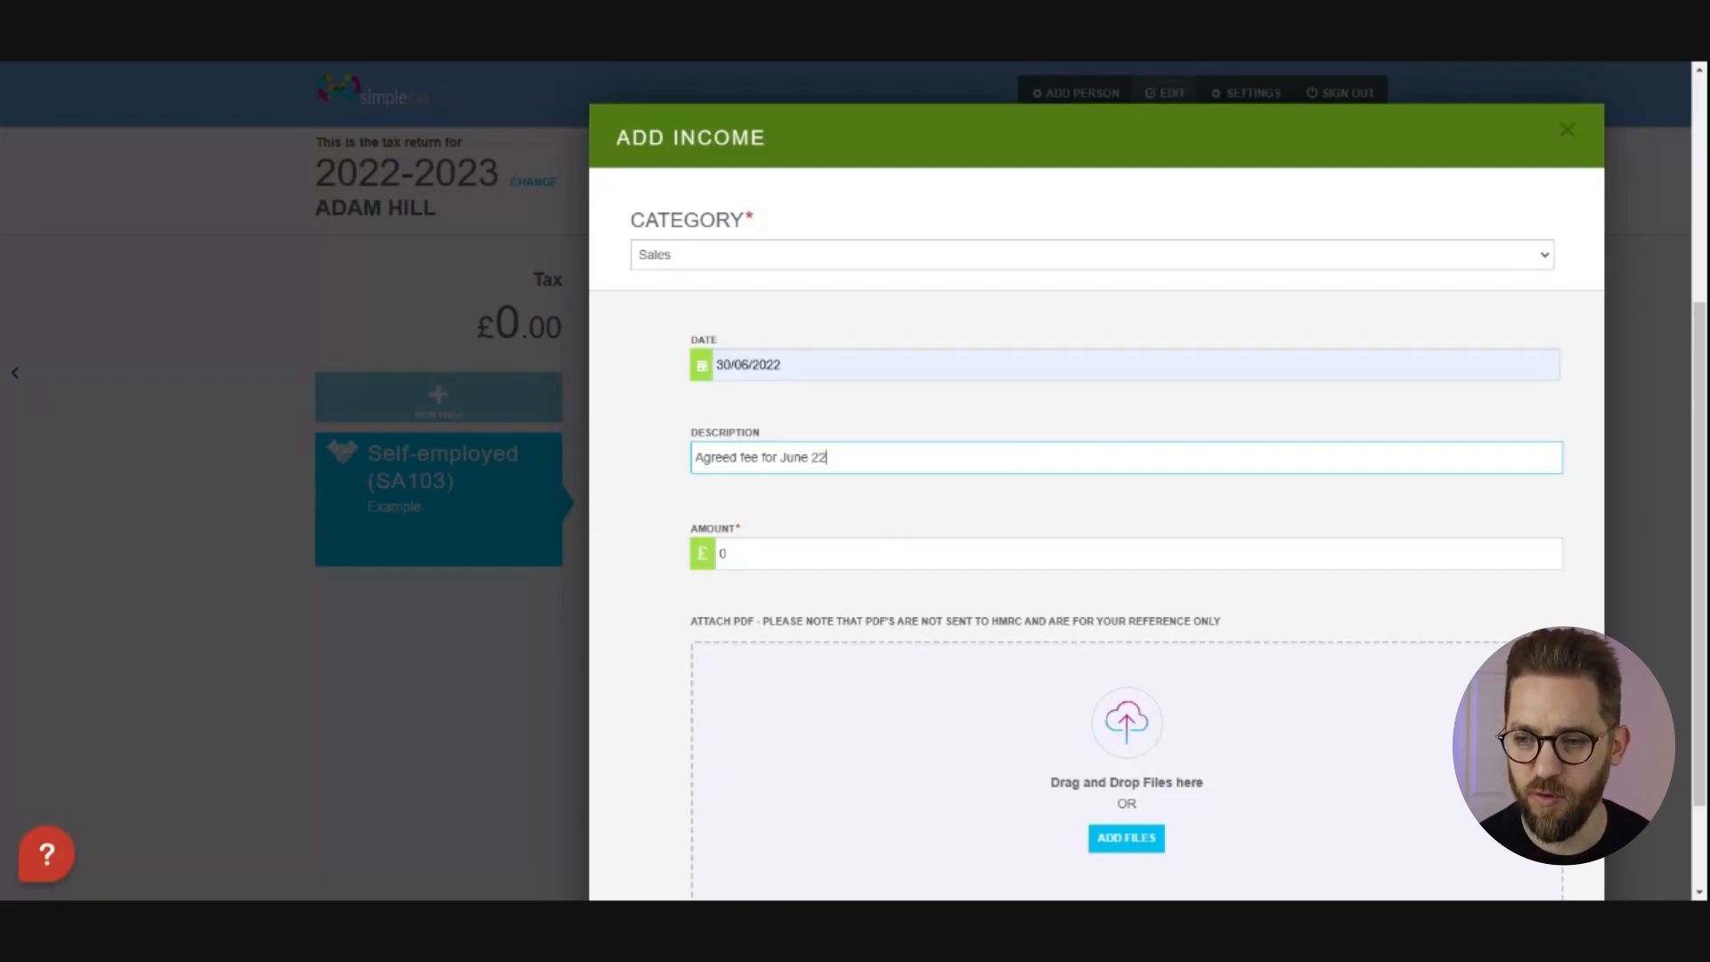
key(Tab)
text(4000)
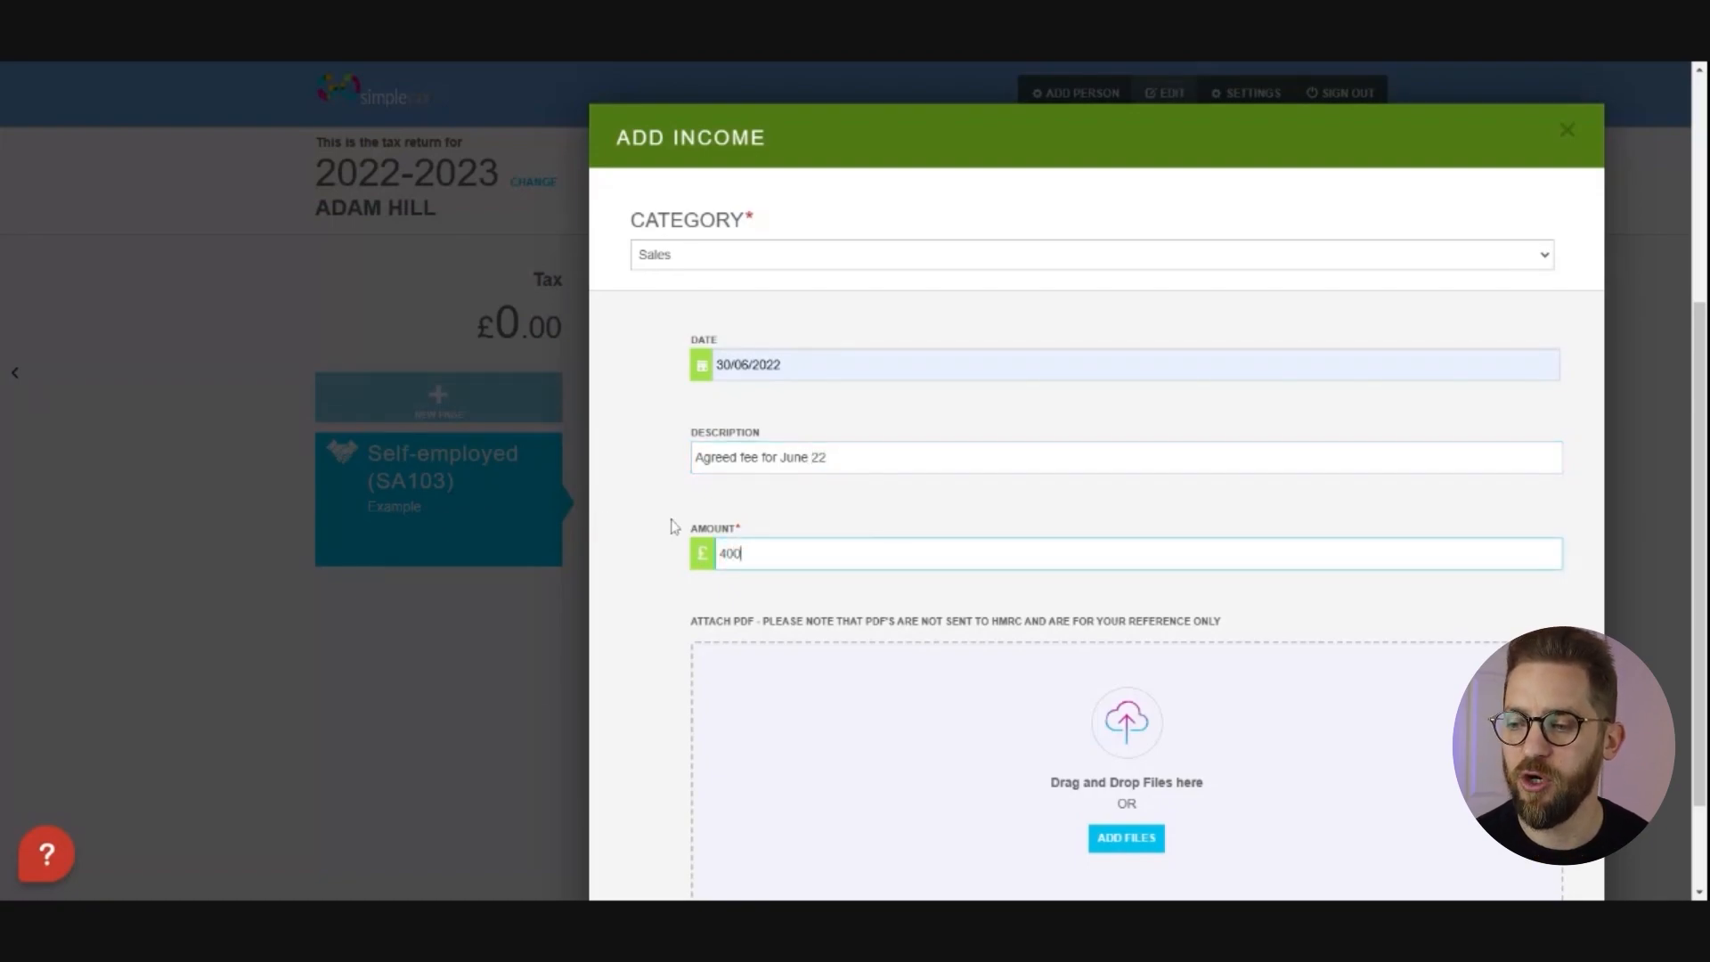
scroll(1302, 660, down, 2)
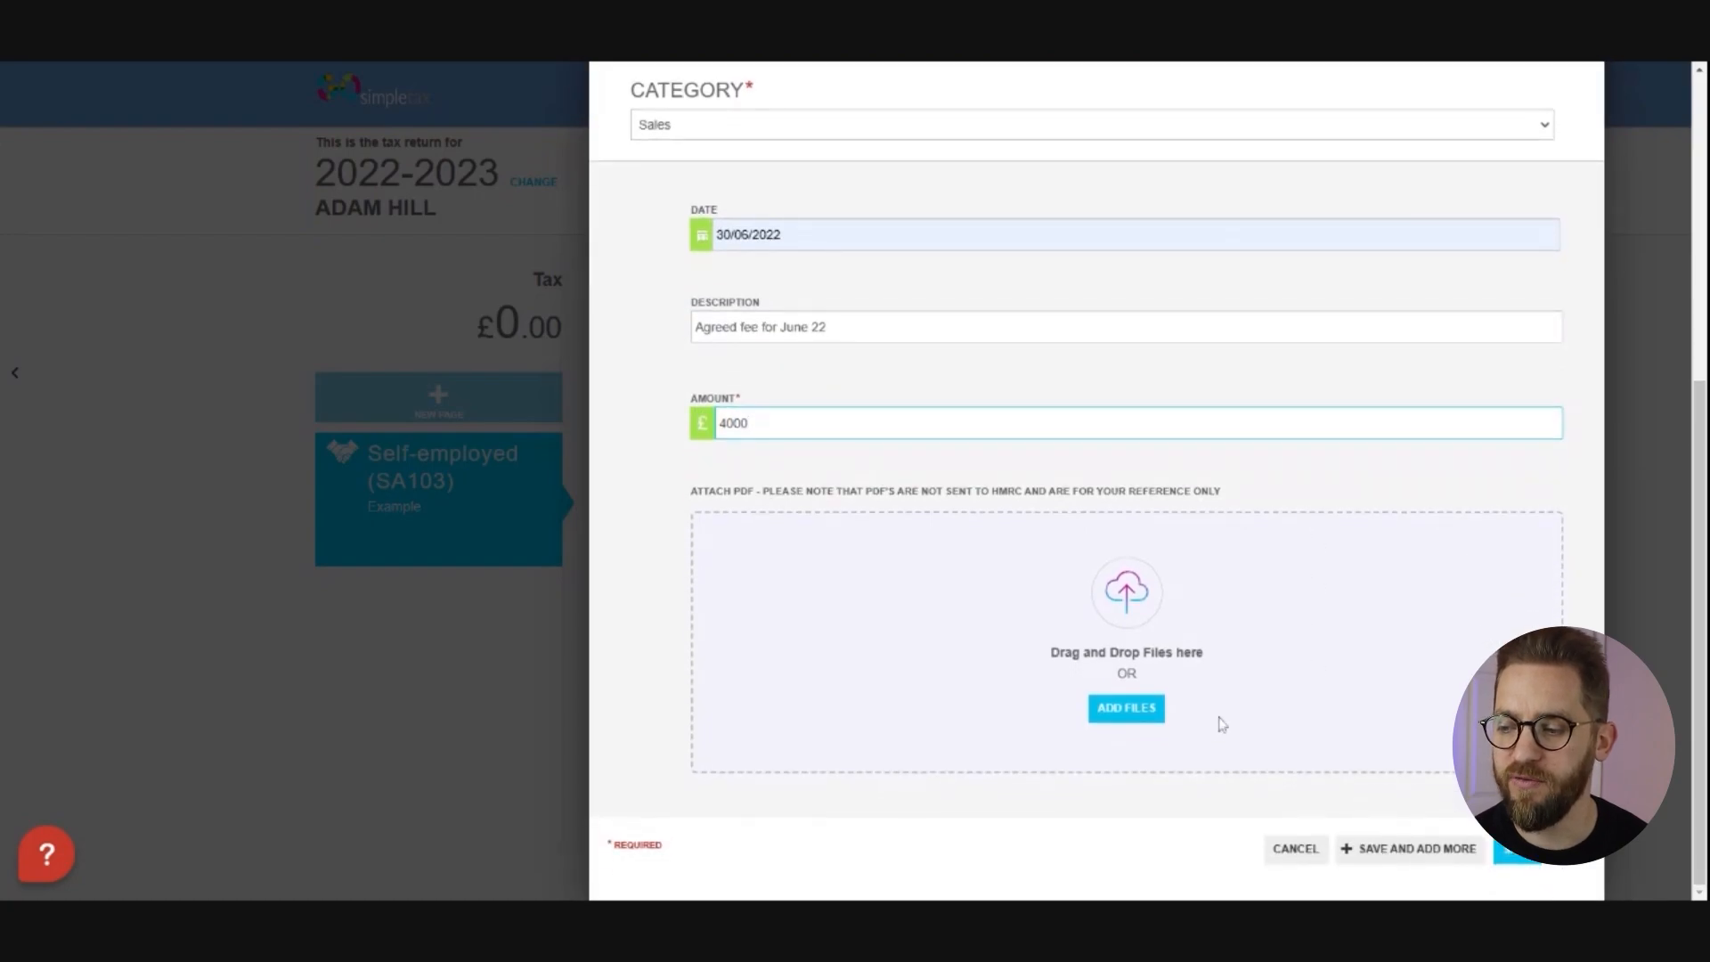
click(1517, 857)
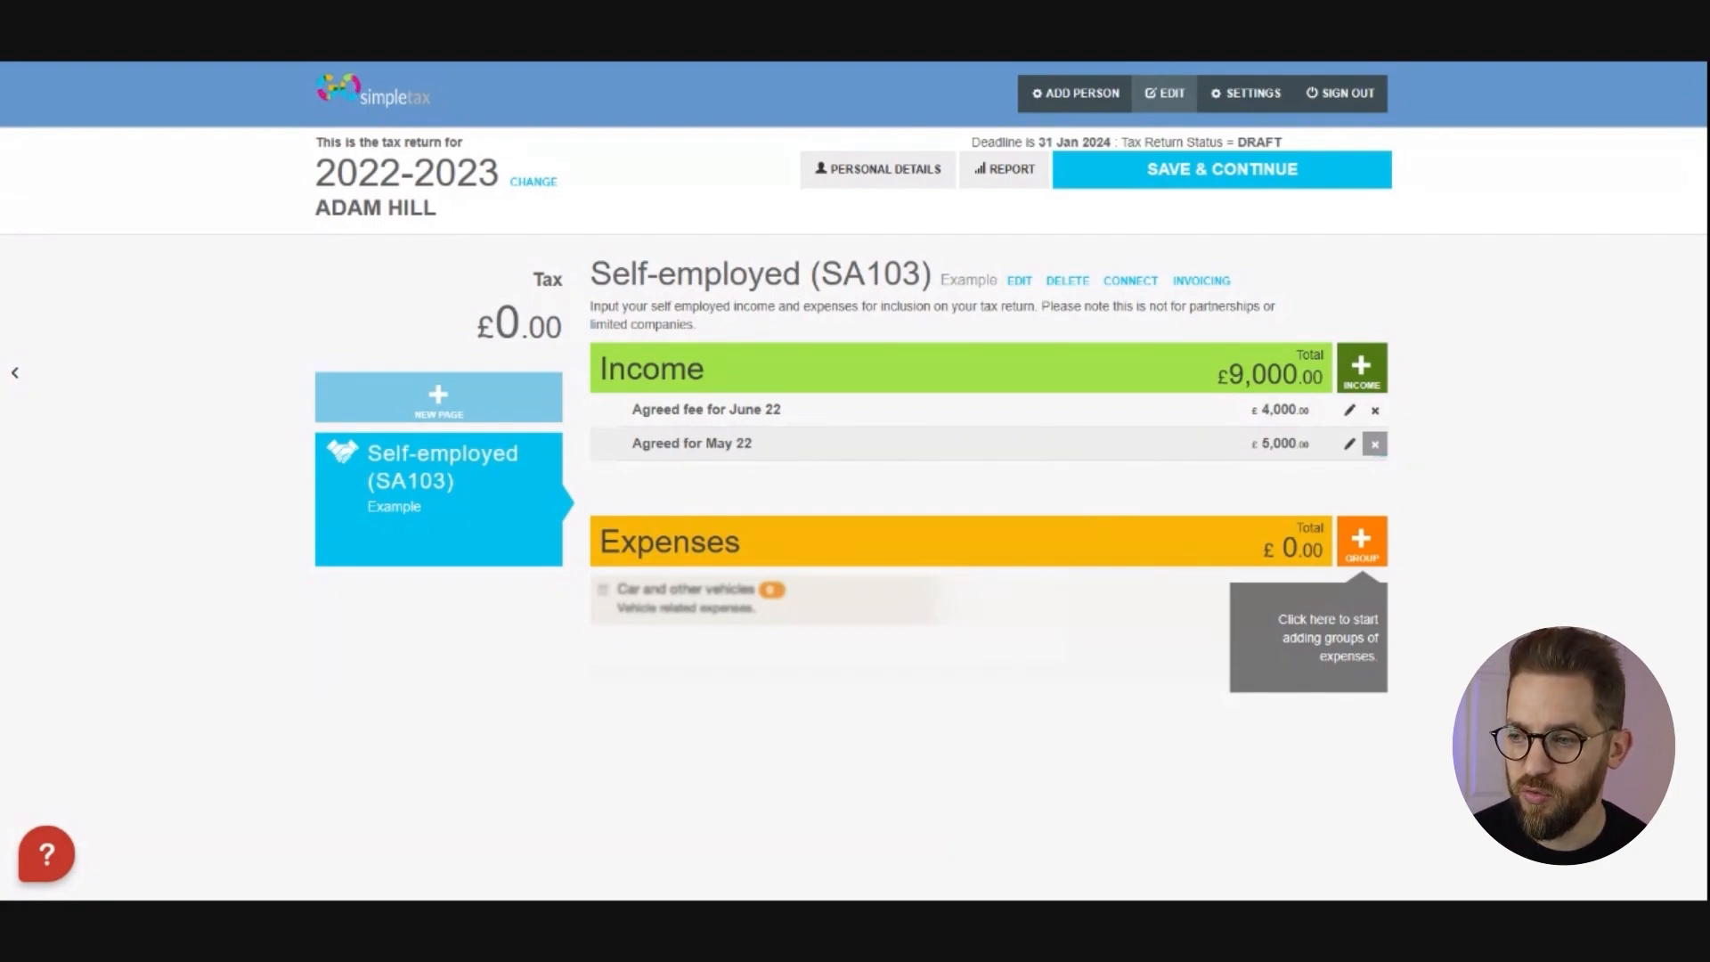
Delete the "Agreed for May 22" income entry and confirm the removal
click(1377, 450)
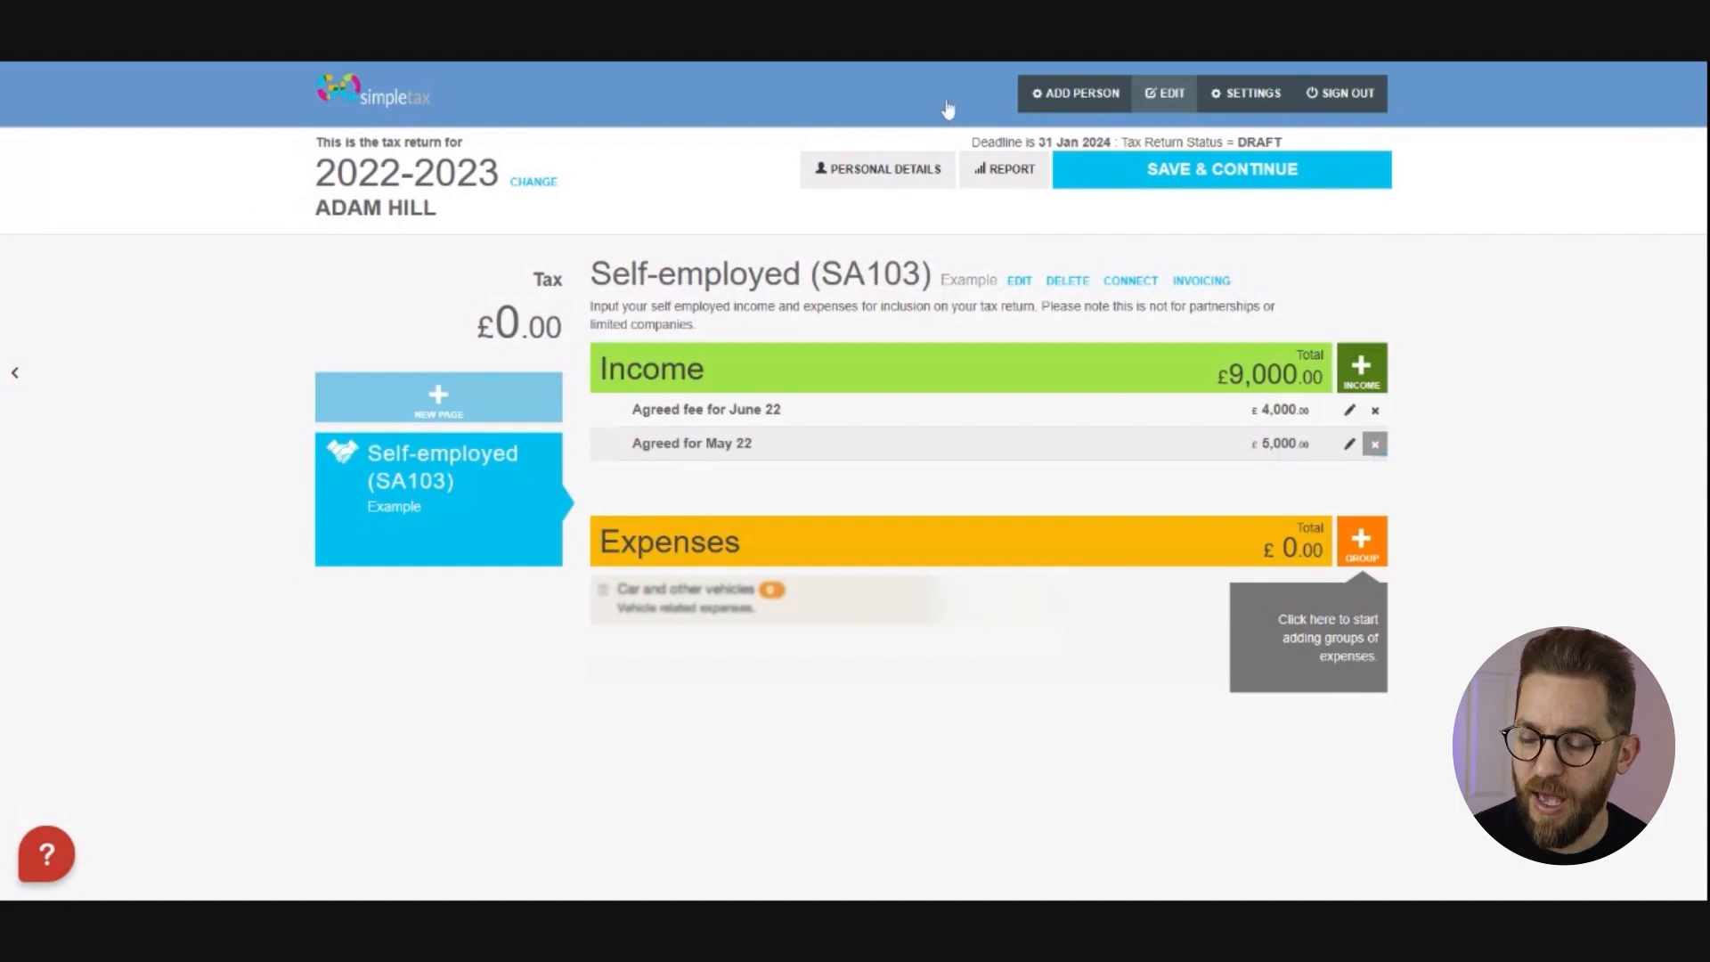
click(944, 100)
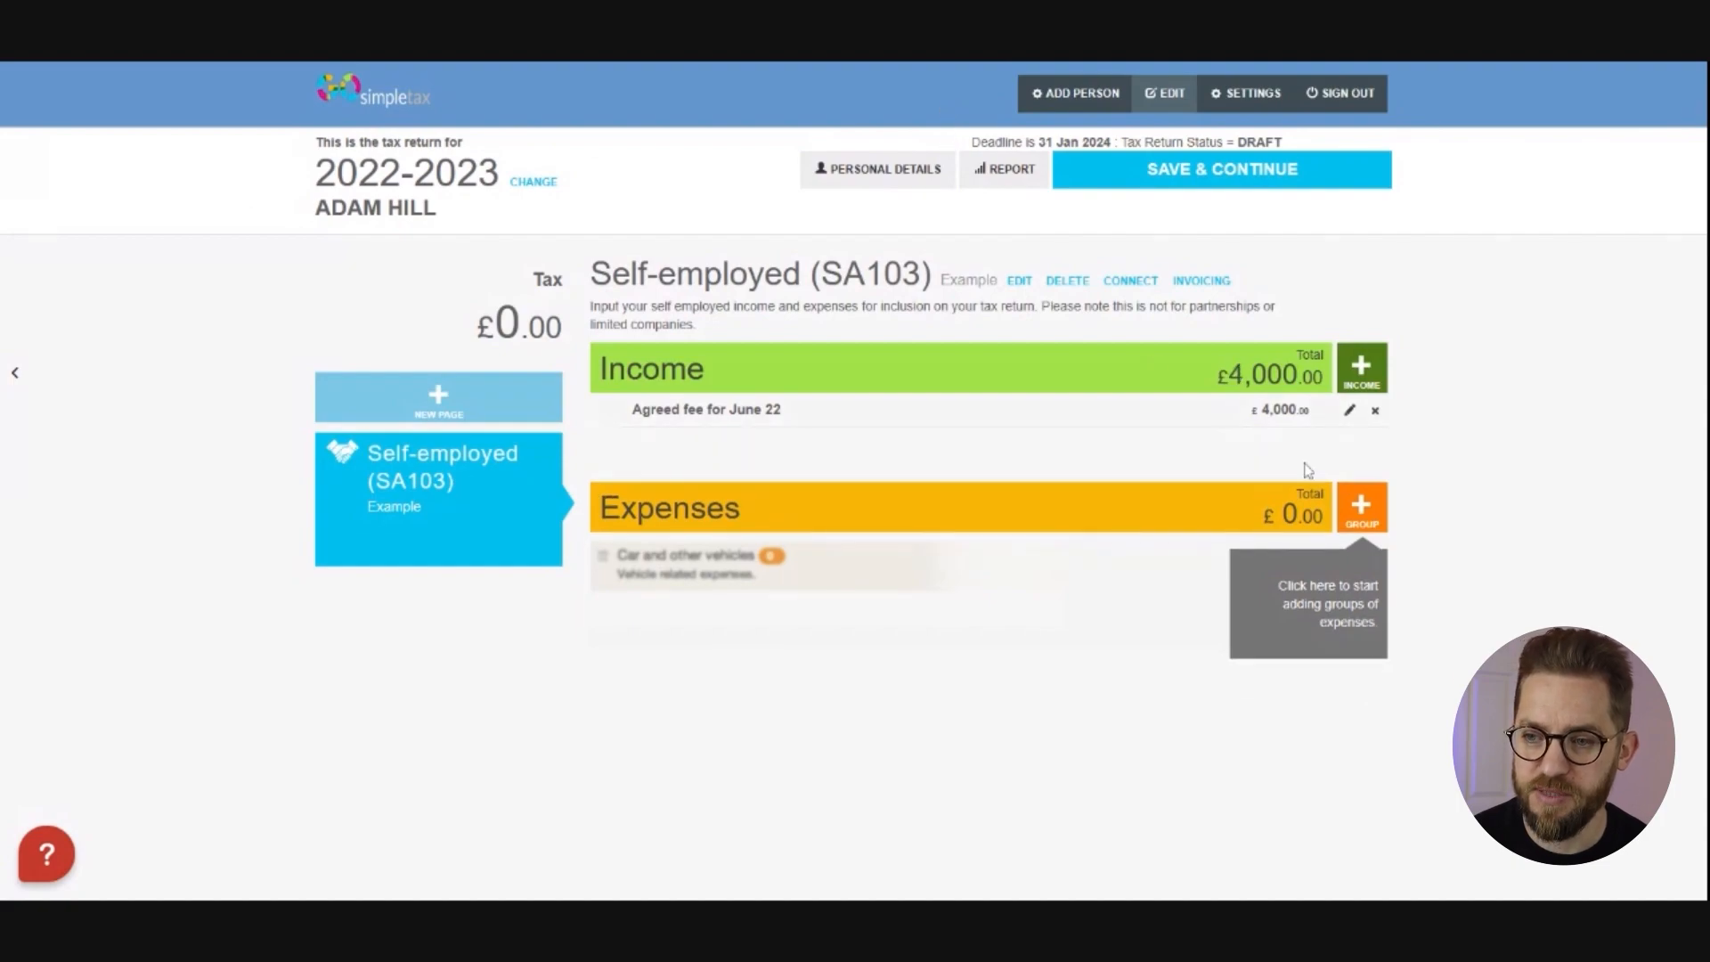
Edit the "Agreed fee for June 22" income entry: clear its date, describe it as "Turnover 22/23", set the amount to £70000, and save
click(1349, 410)
click(835, 336)
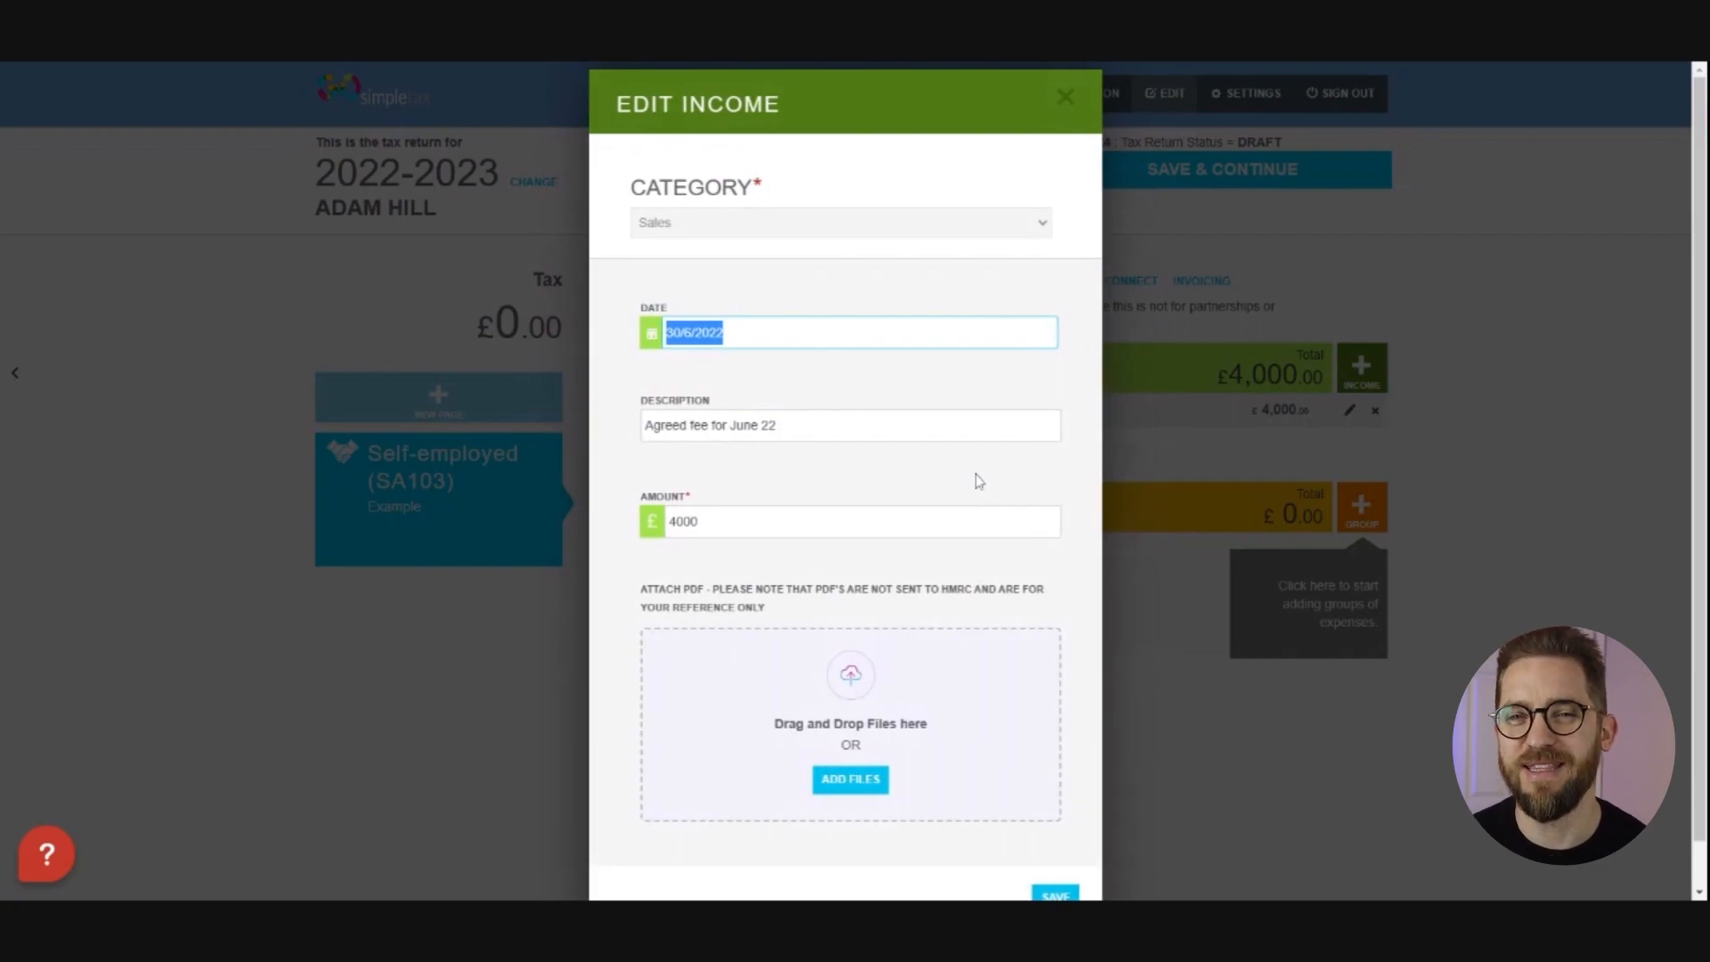
key(BackSpace)
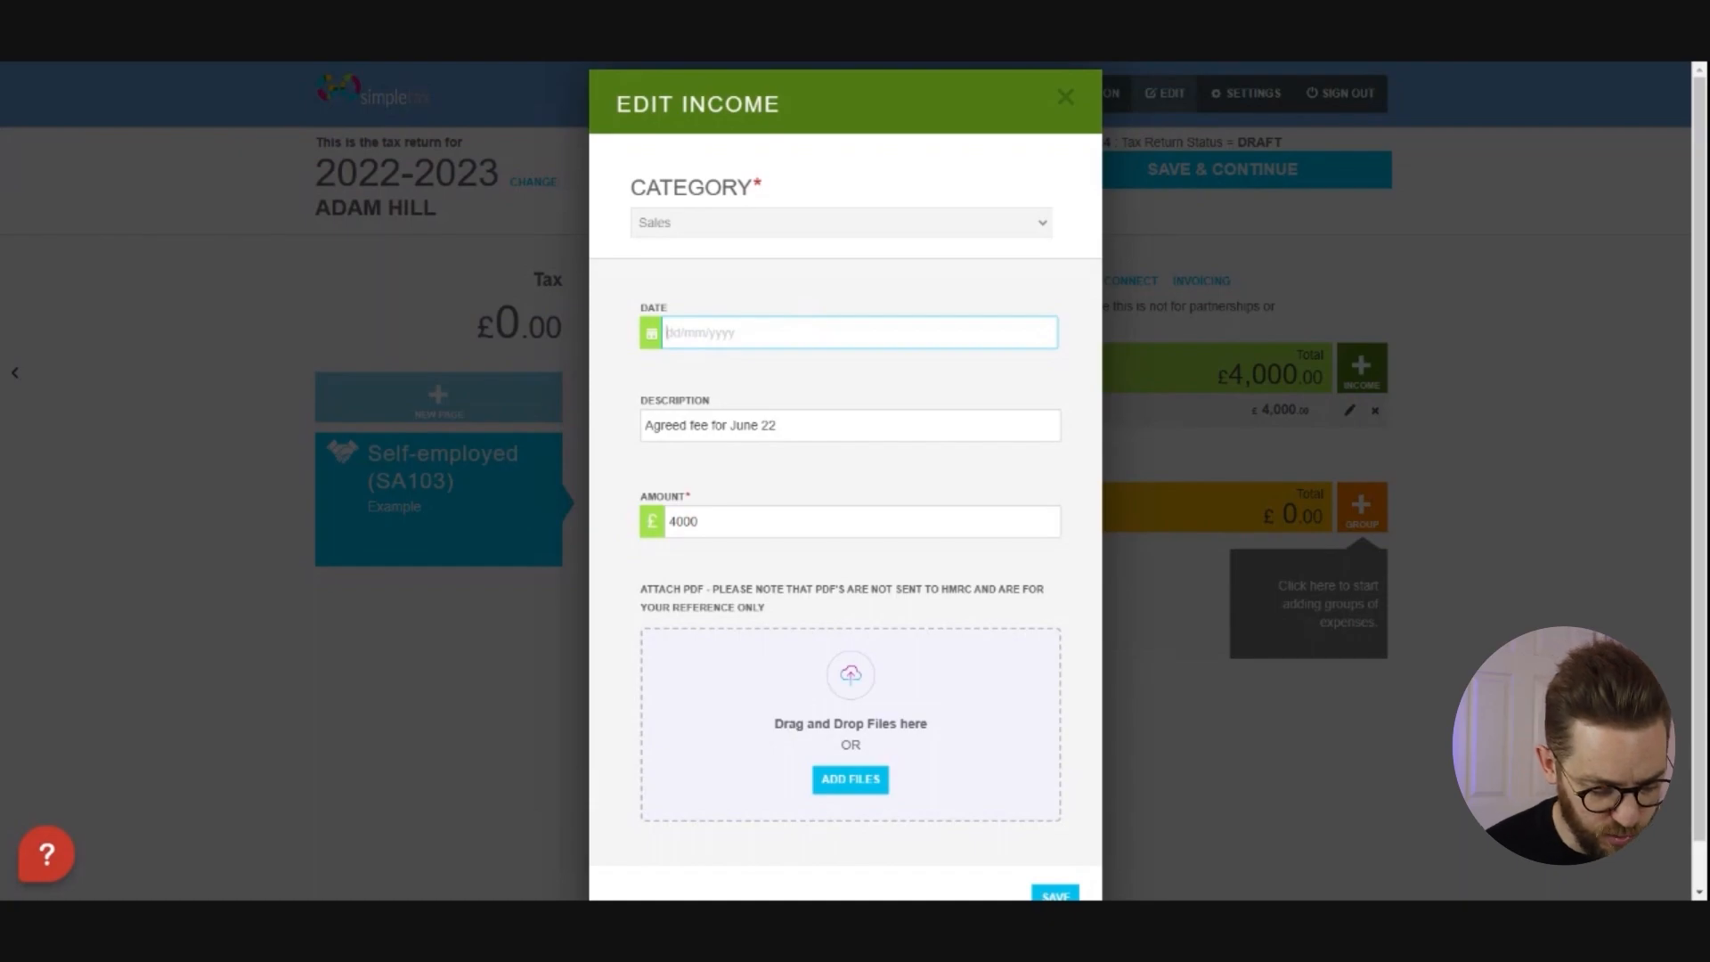
drag(784, 425, 622, 408)
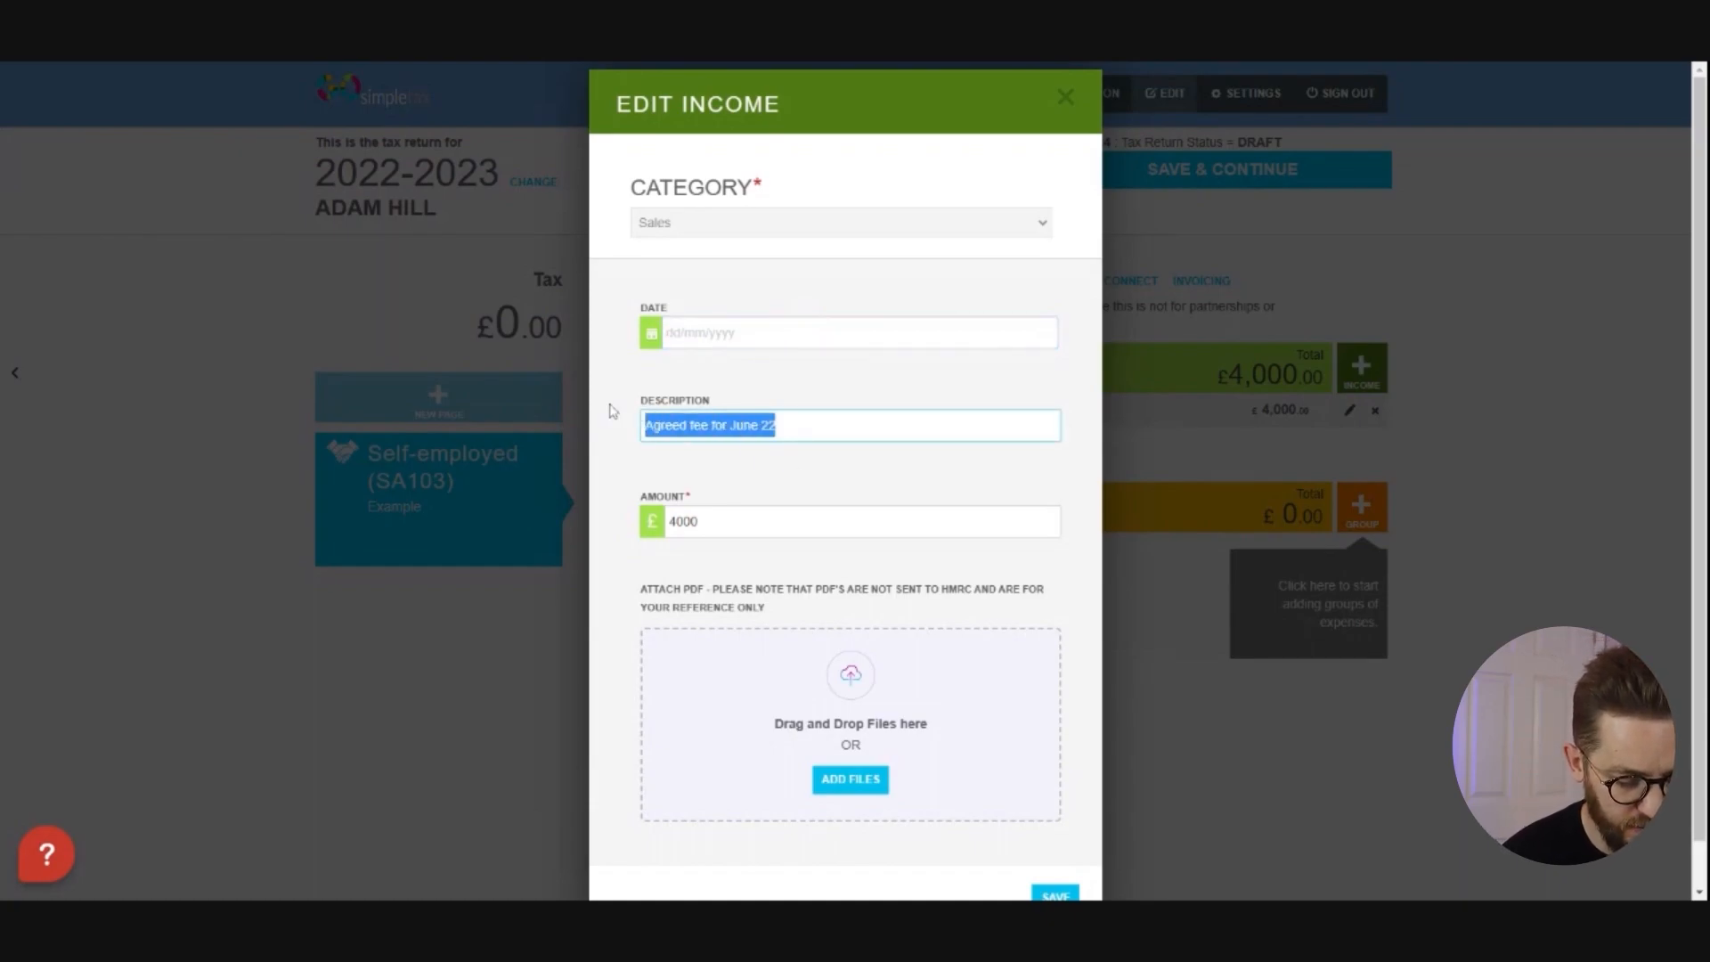
text(Turno)
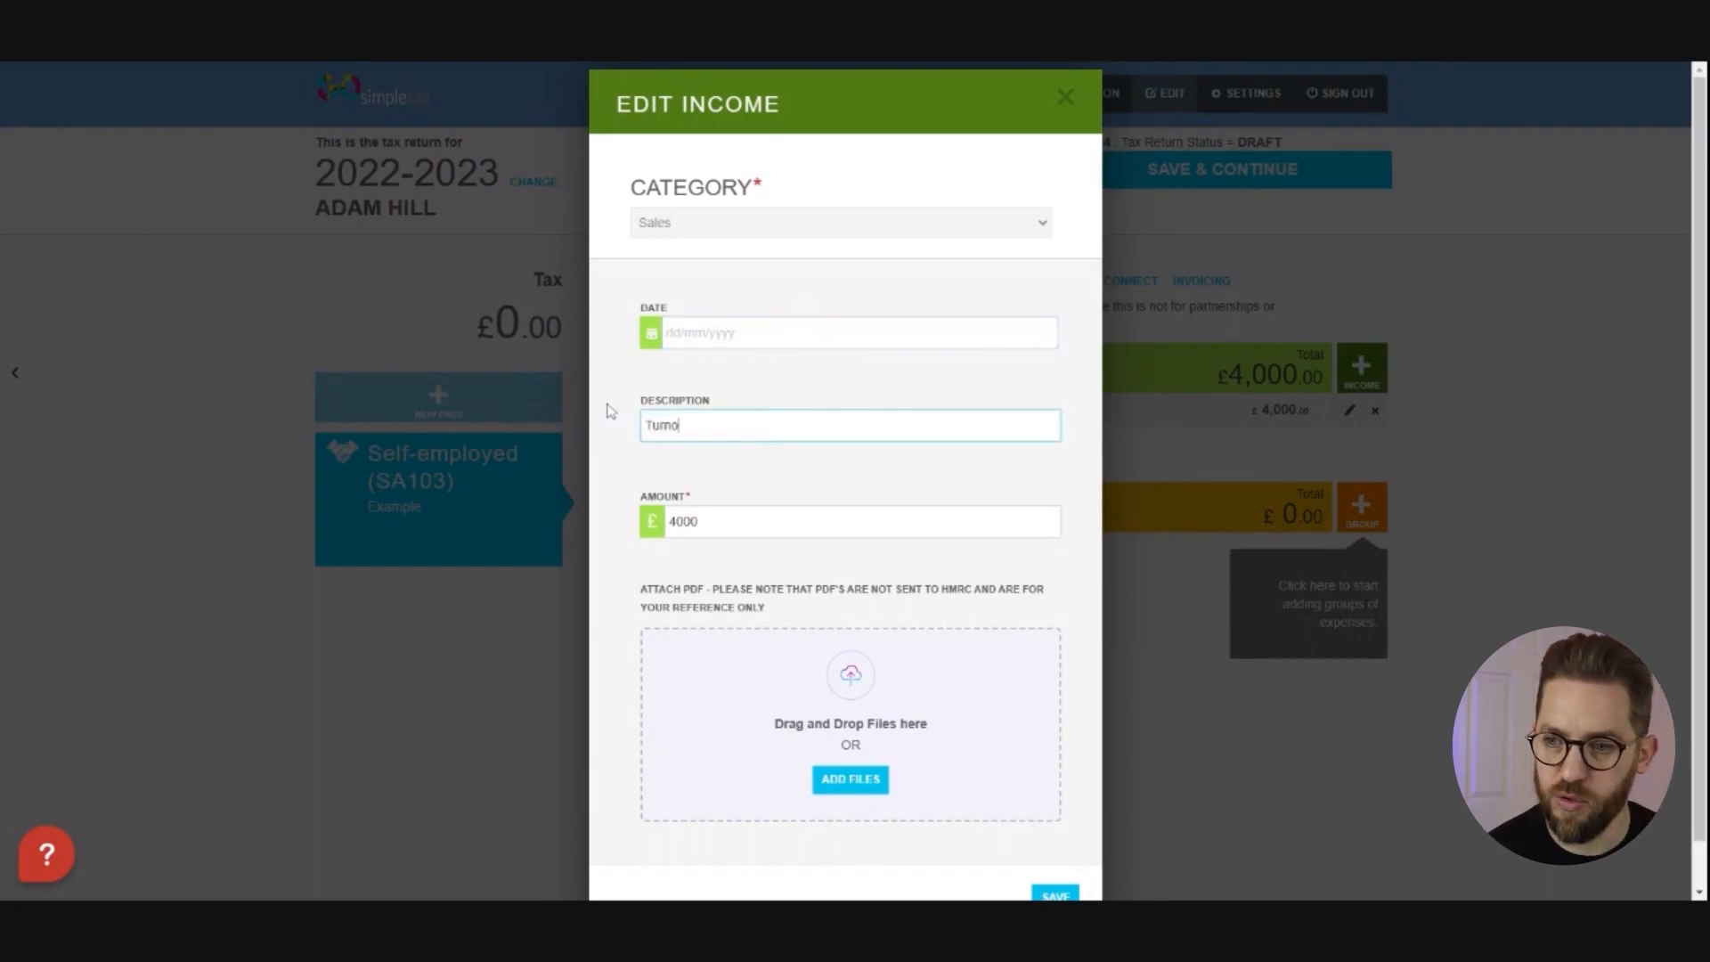
text(ver 22/23)
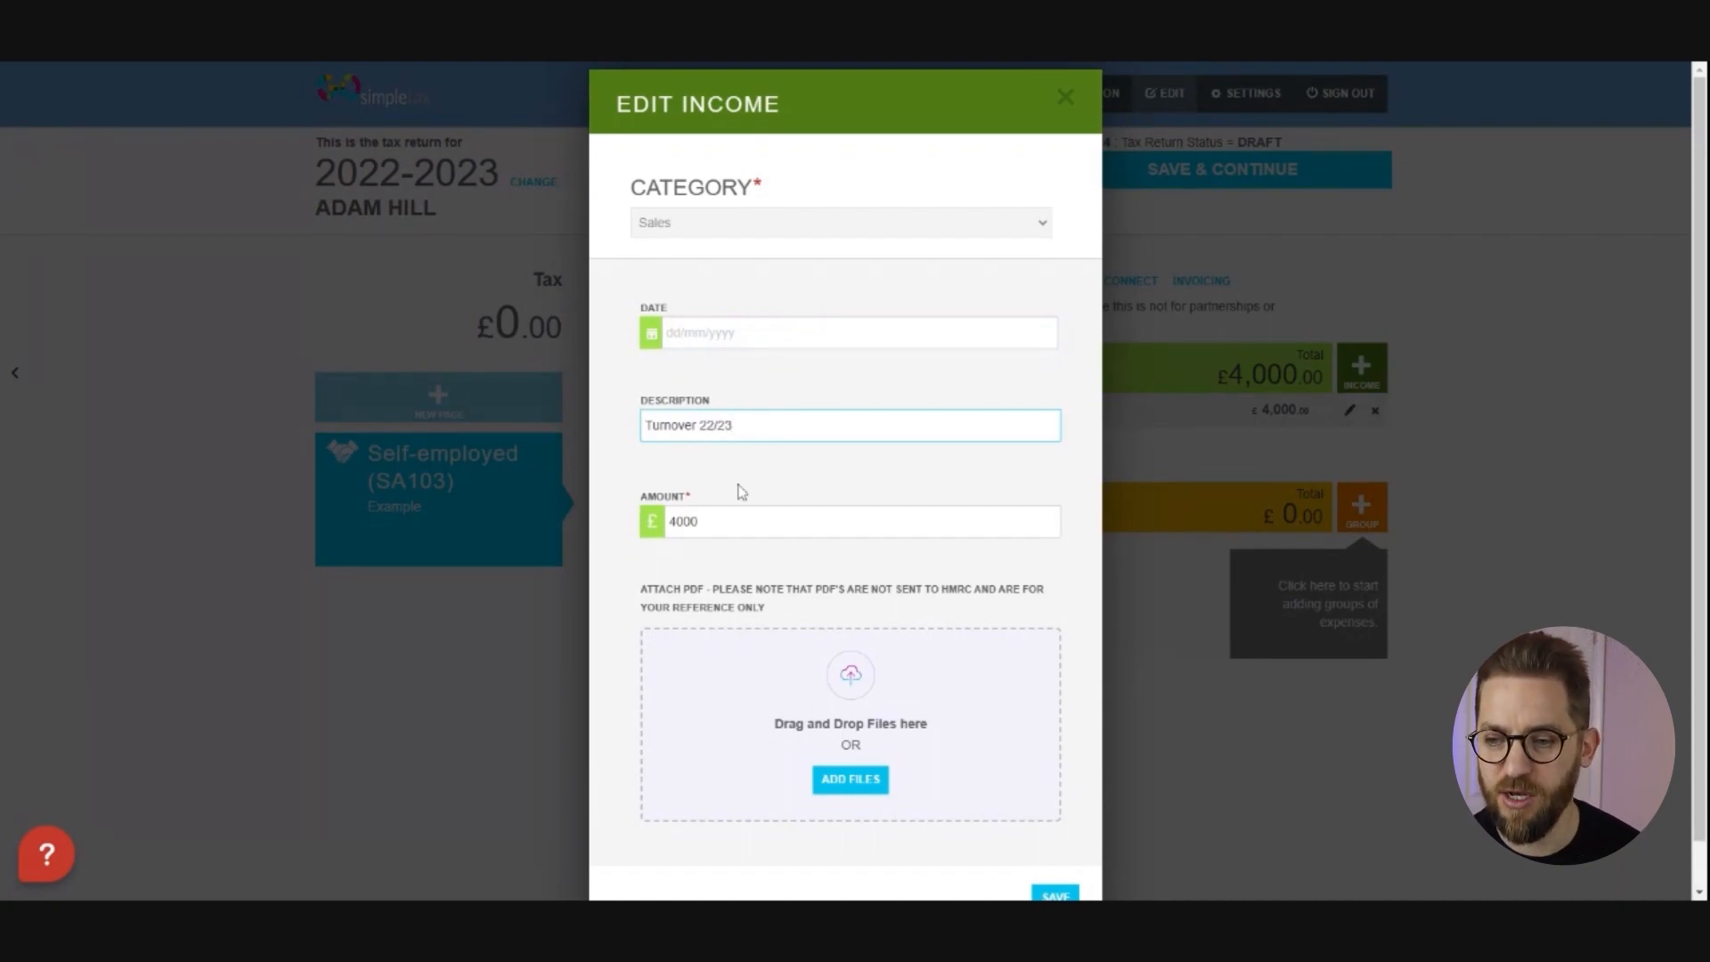
key(Tab)
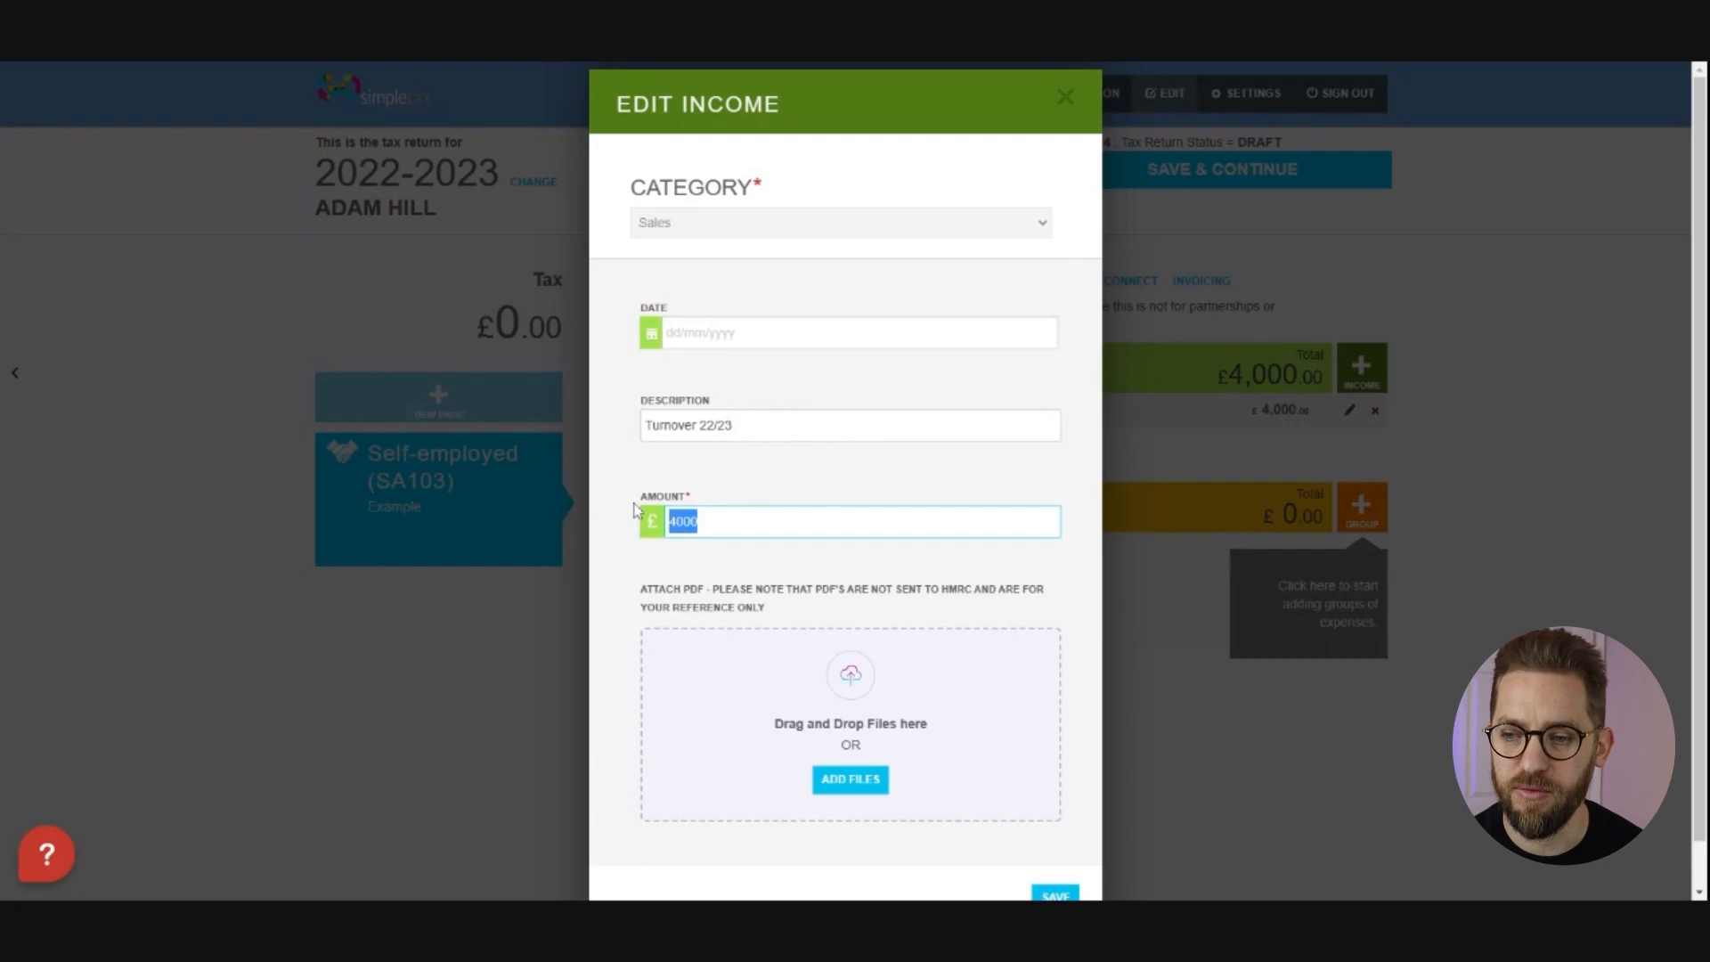
text(70000)
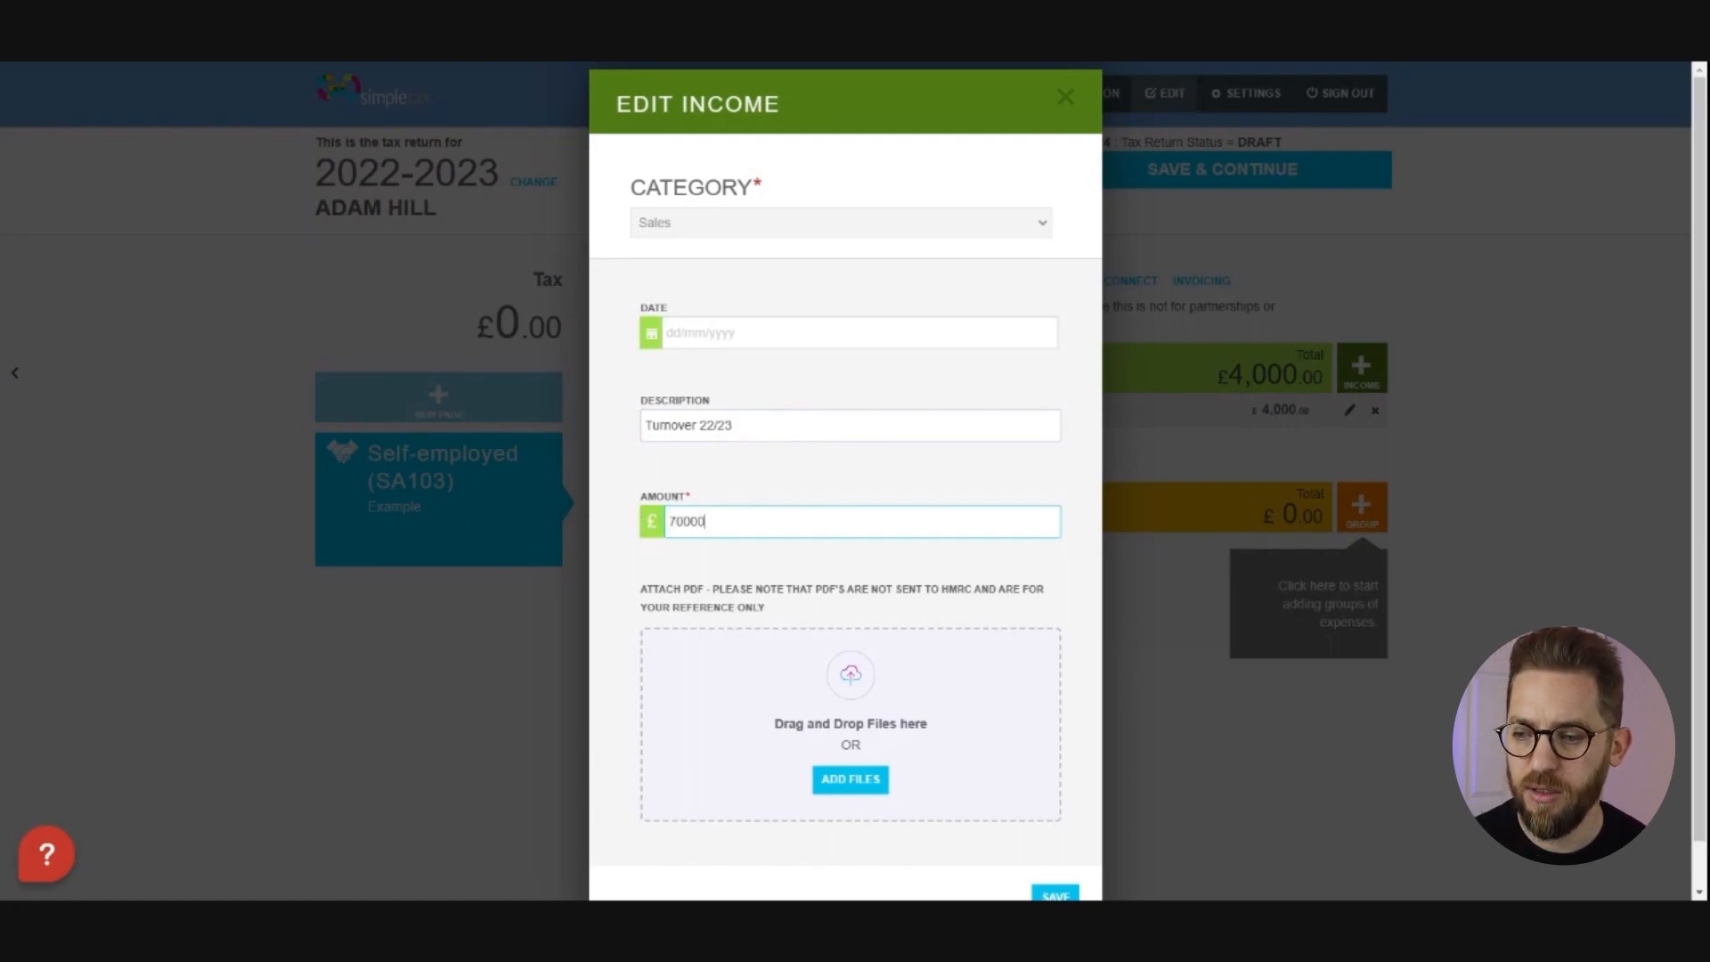
scroll(923, 552, down, 1)
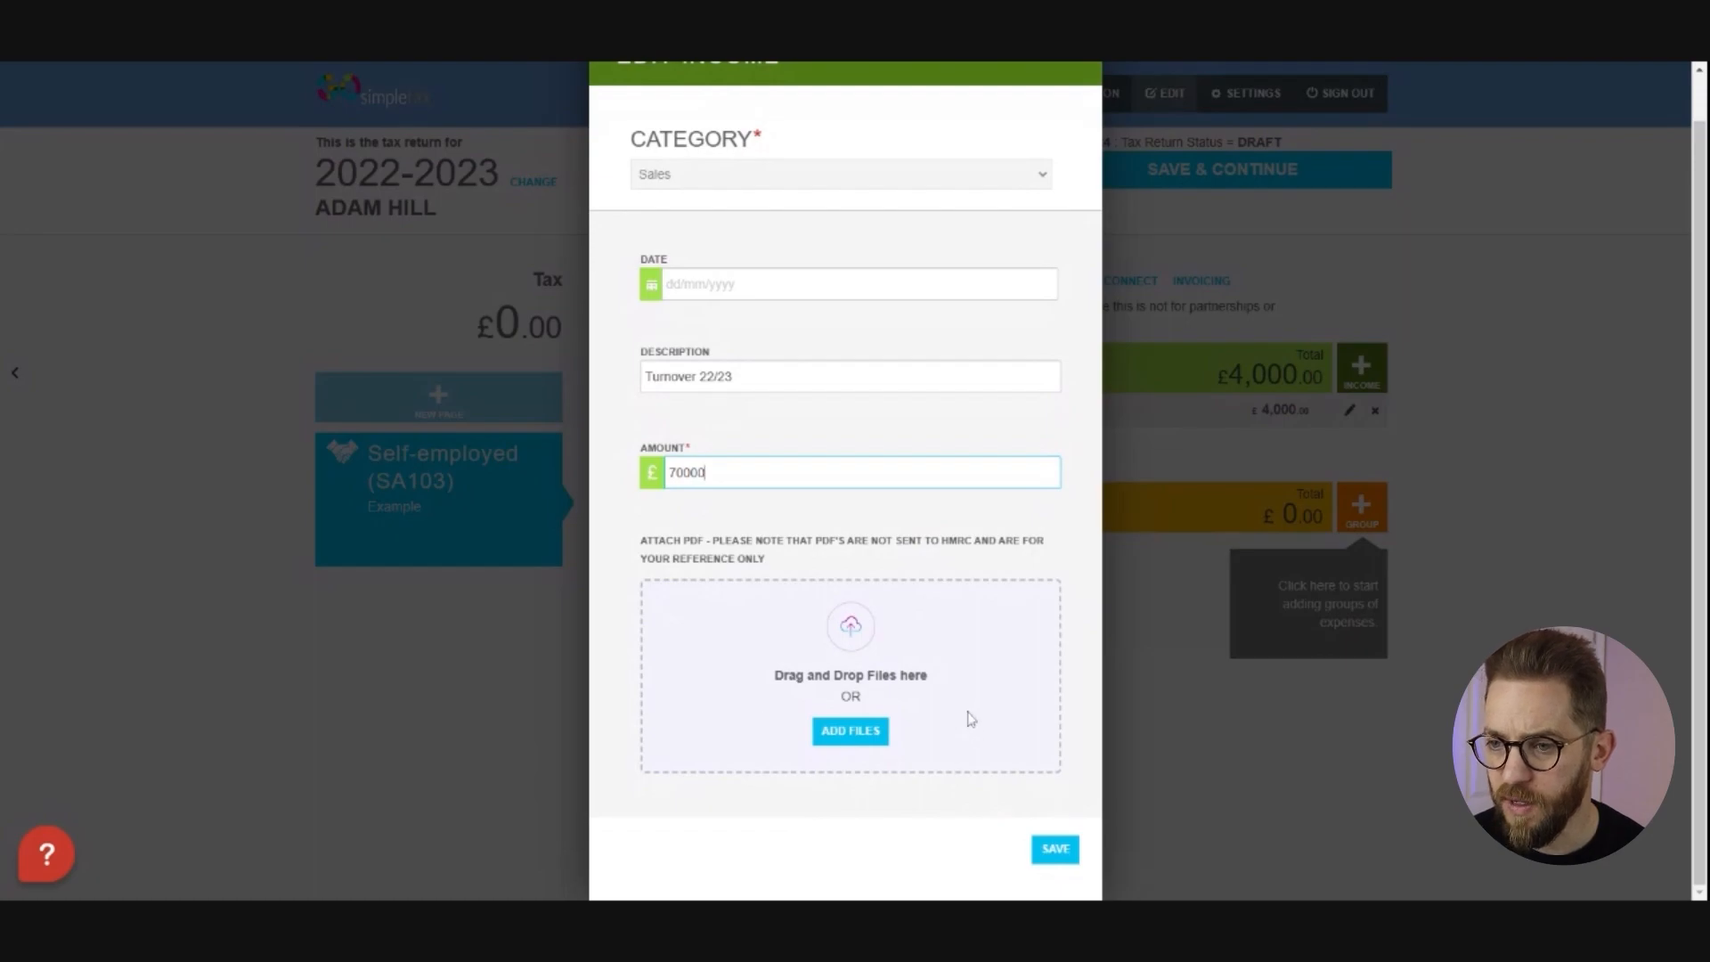
click(1053, 851)
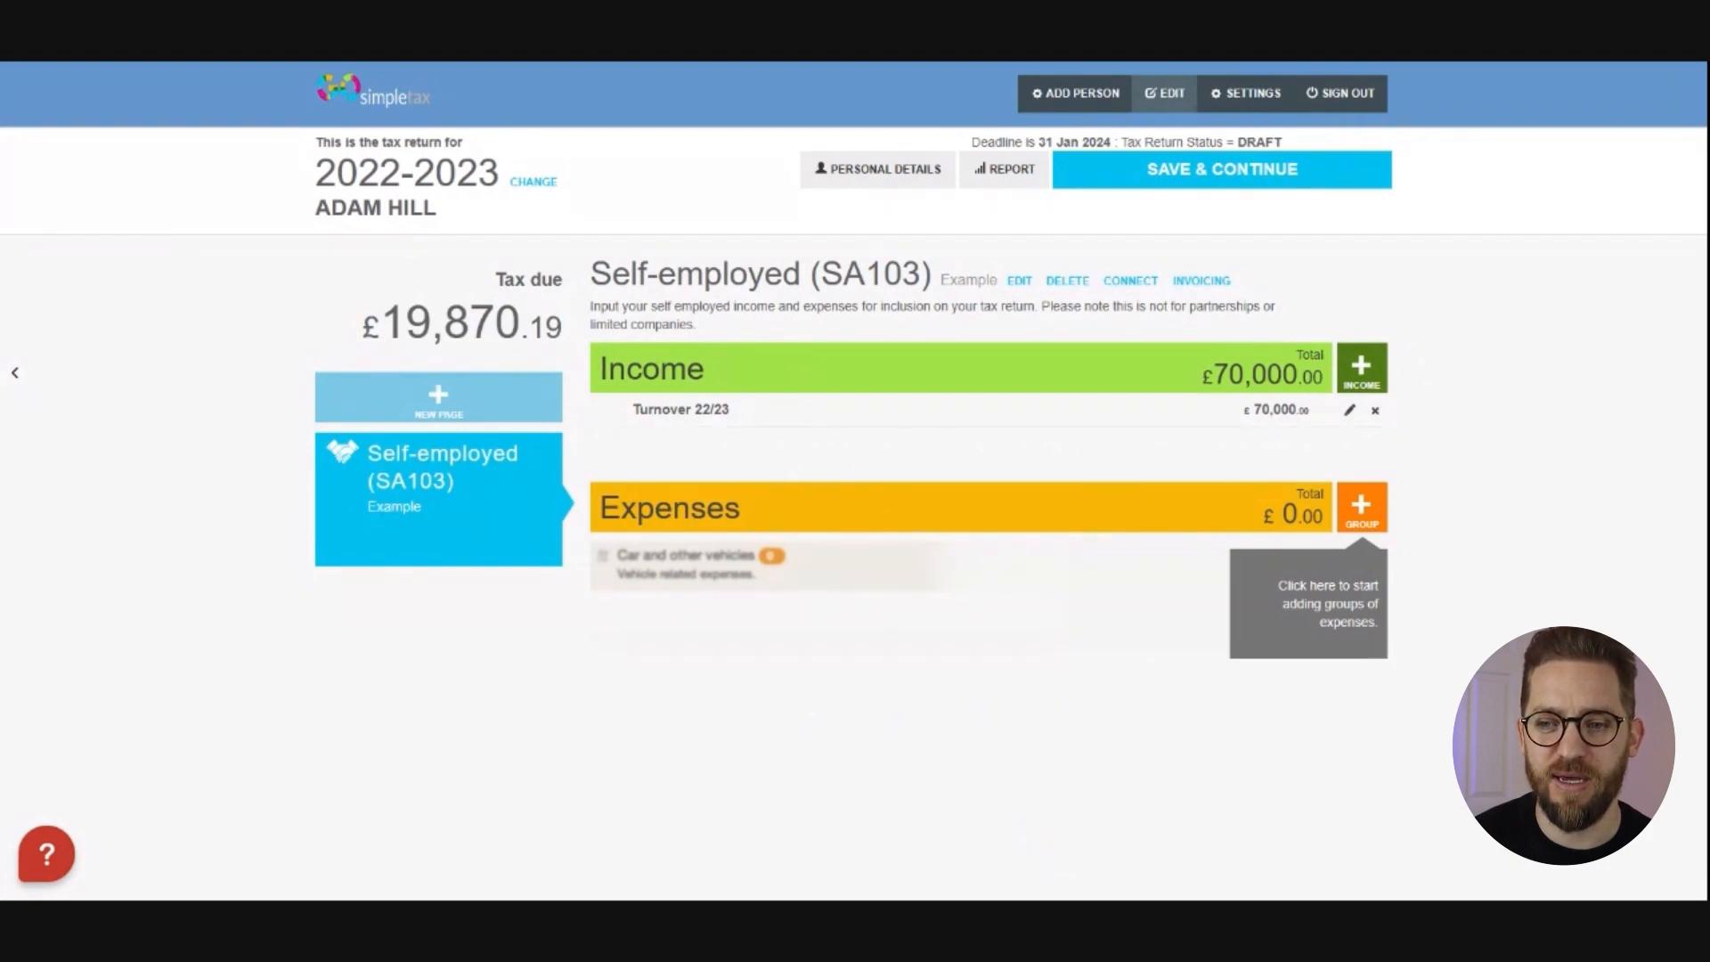
drag(381, 322, 562, 325)
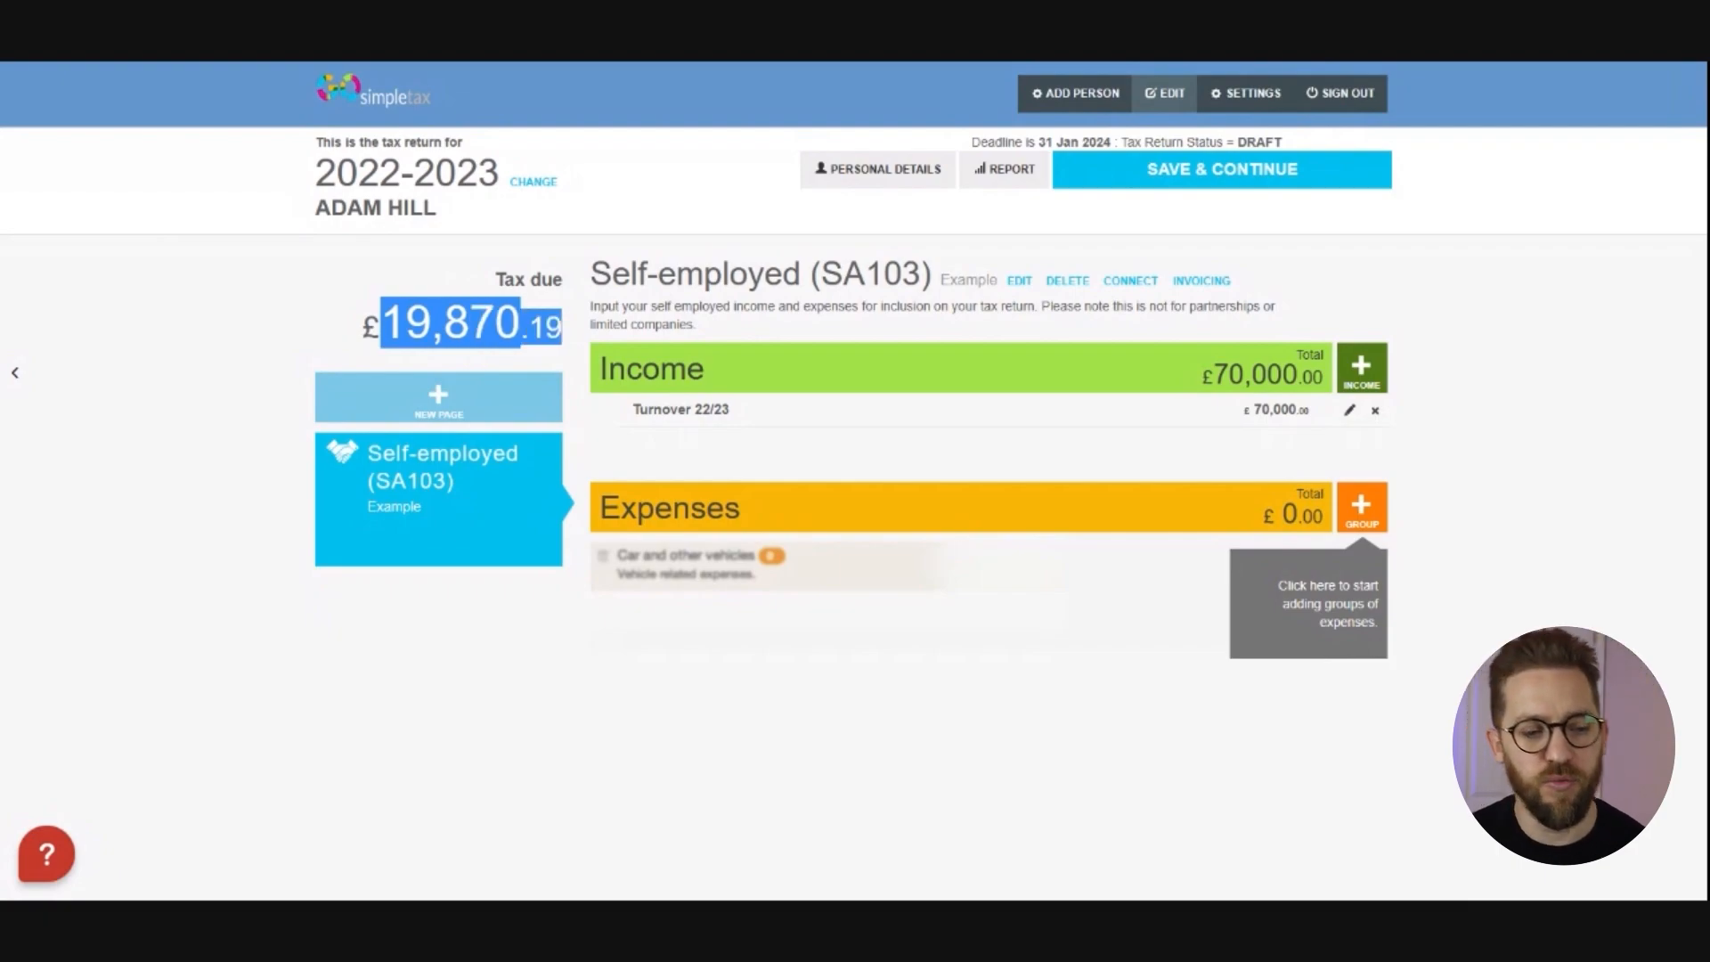
click(564, 326)
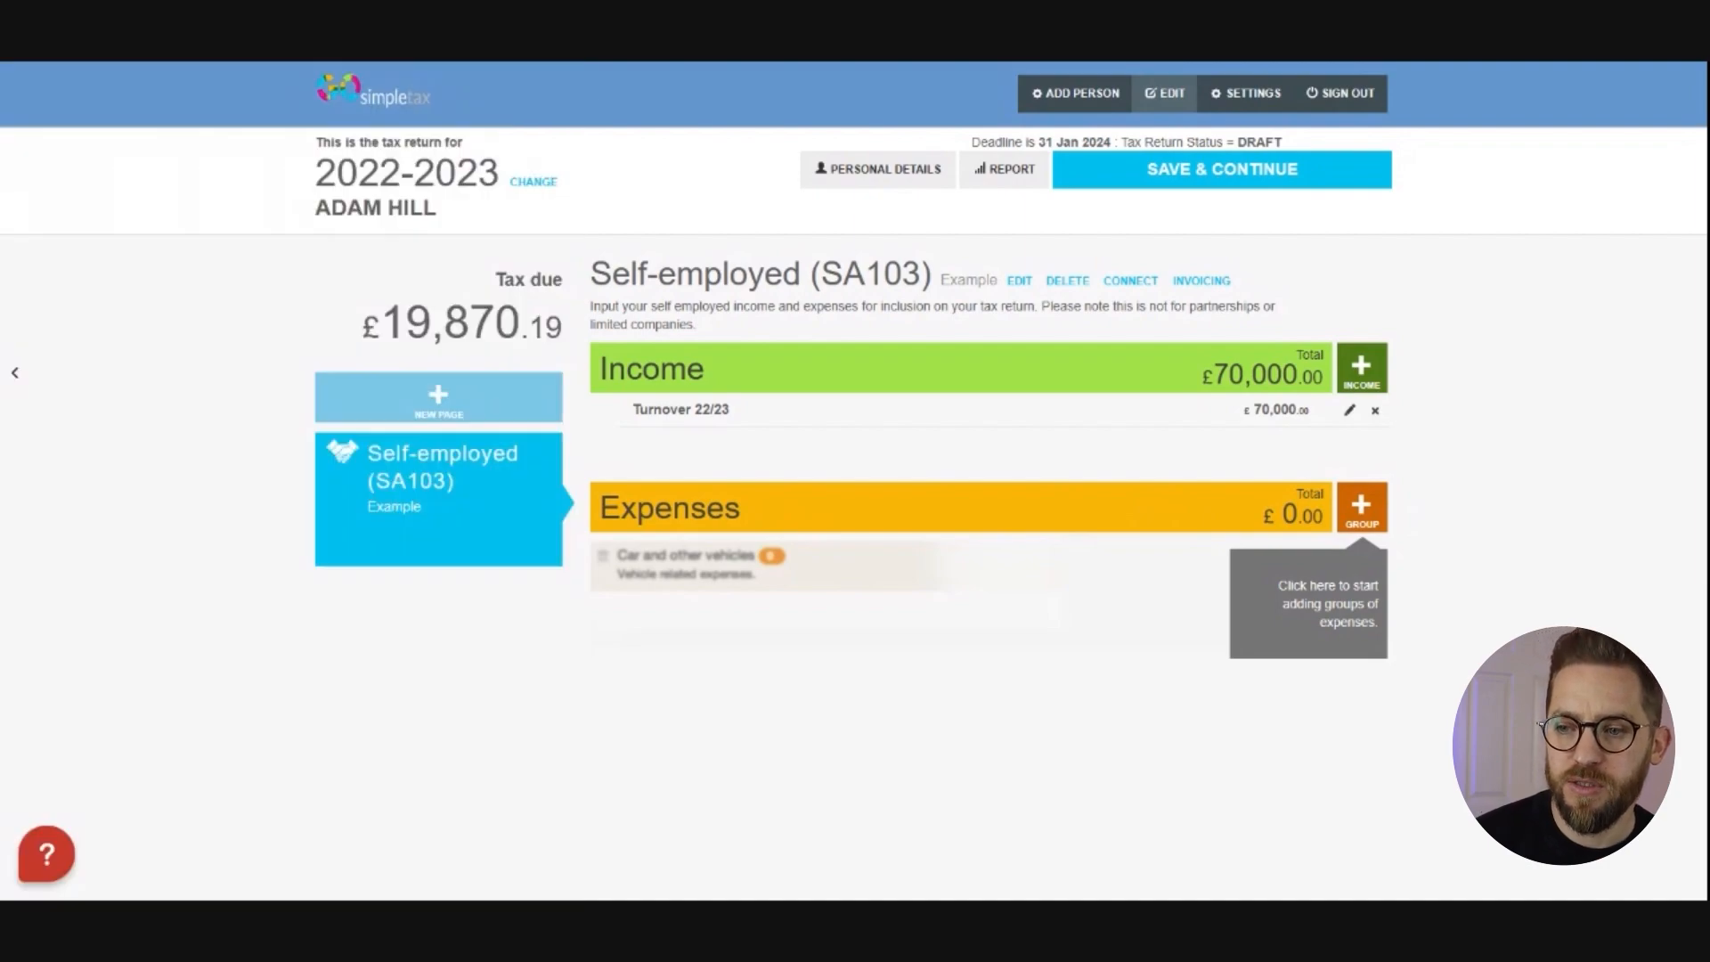
Add expense groups for car, van & travel, wages and staff, accountancy and legal, phone and office costs, and use of home as office
click(1362, 510)
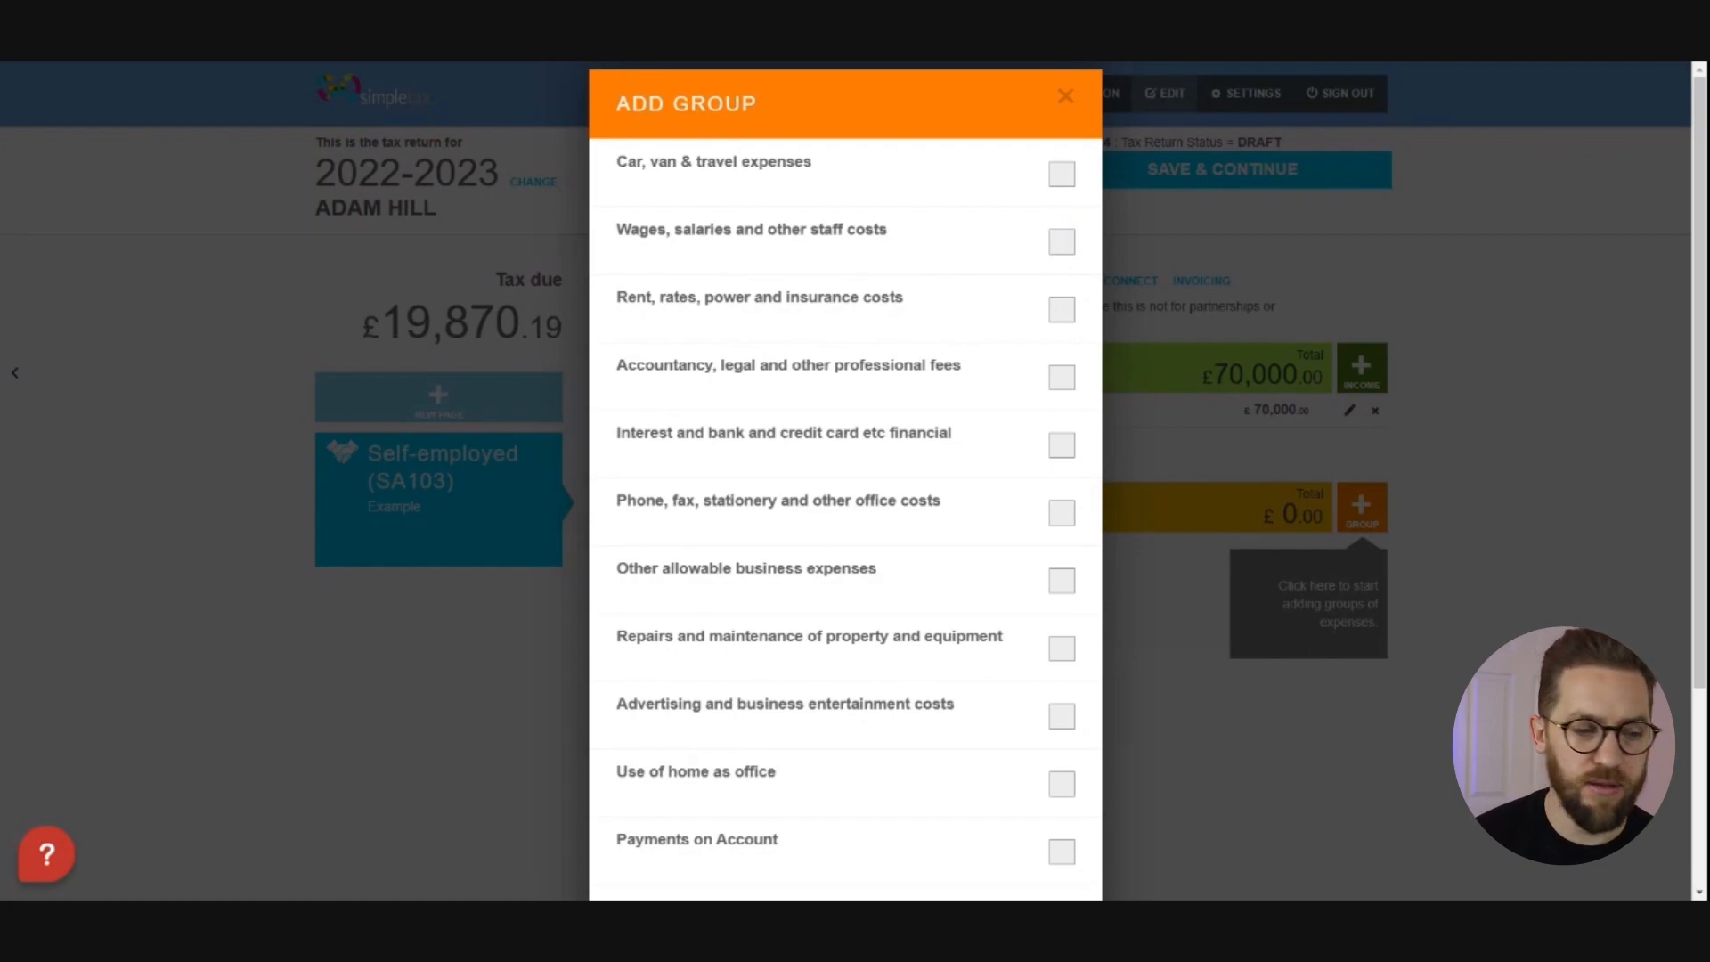
click(1063, 176)
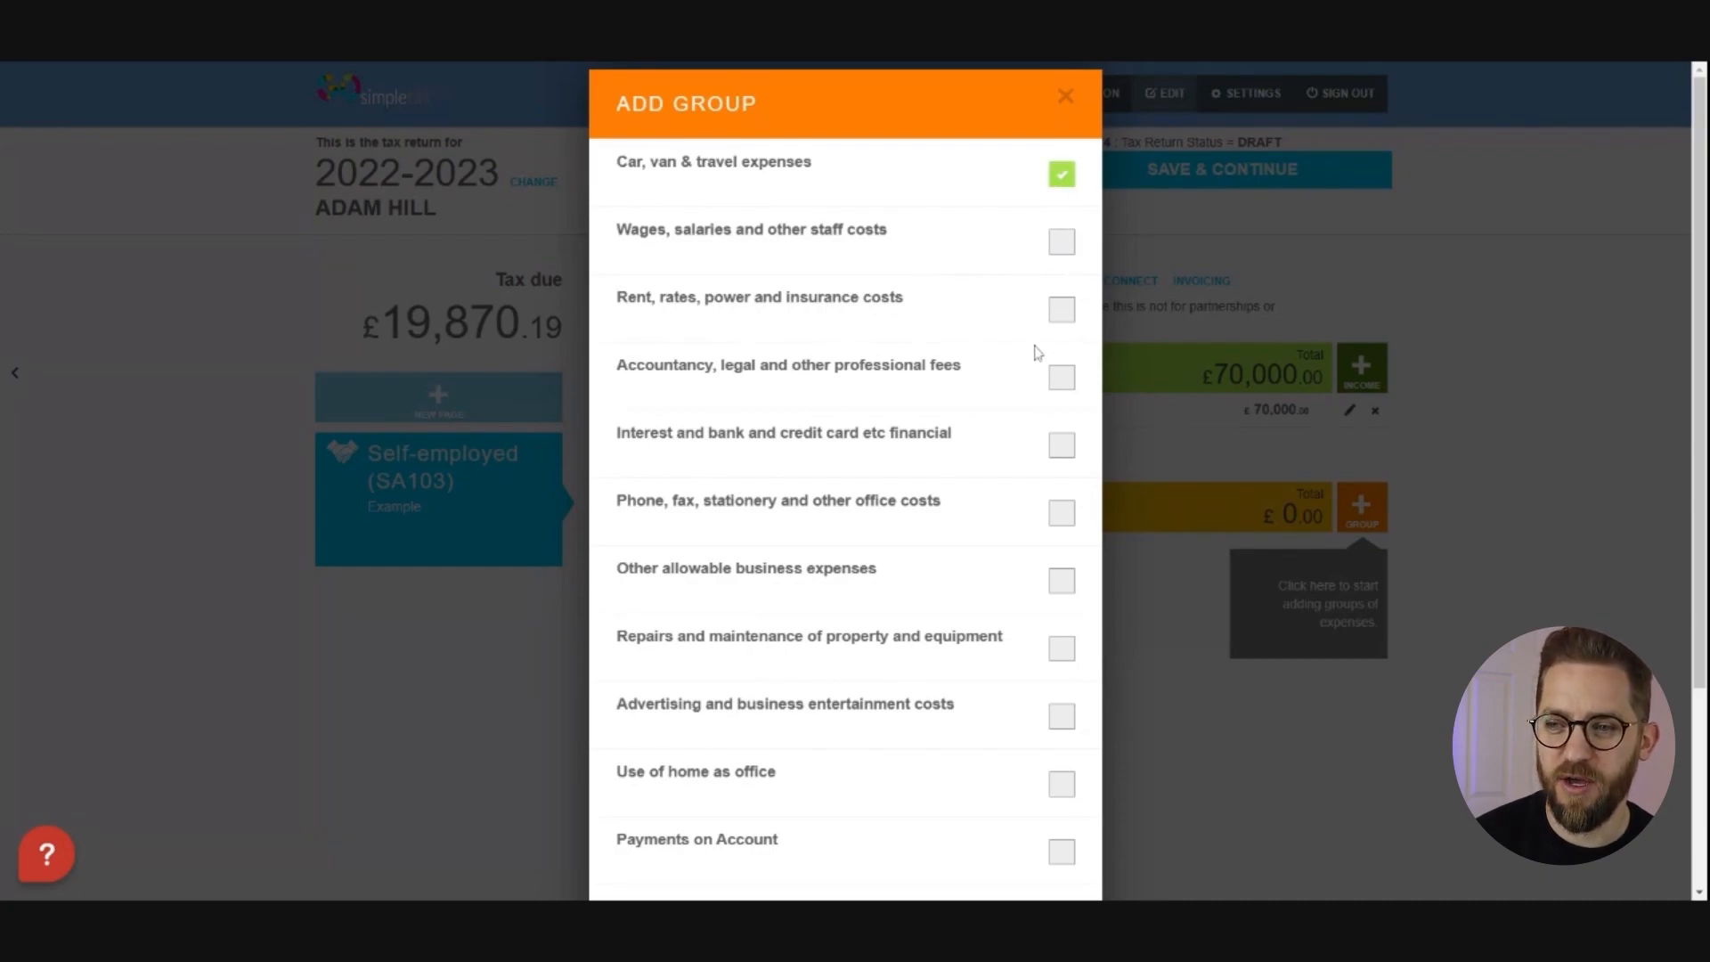
click(1062, 243)
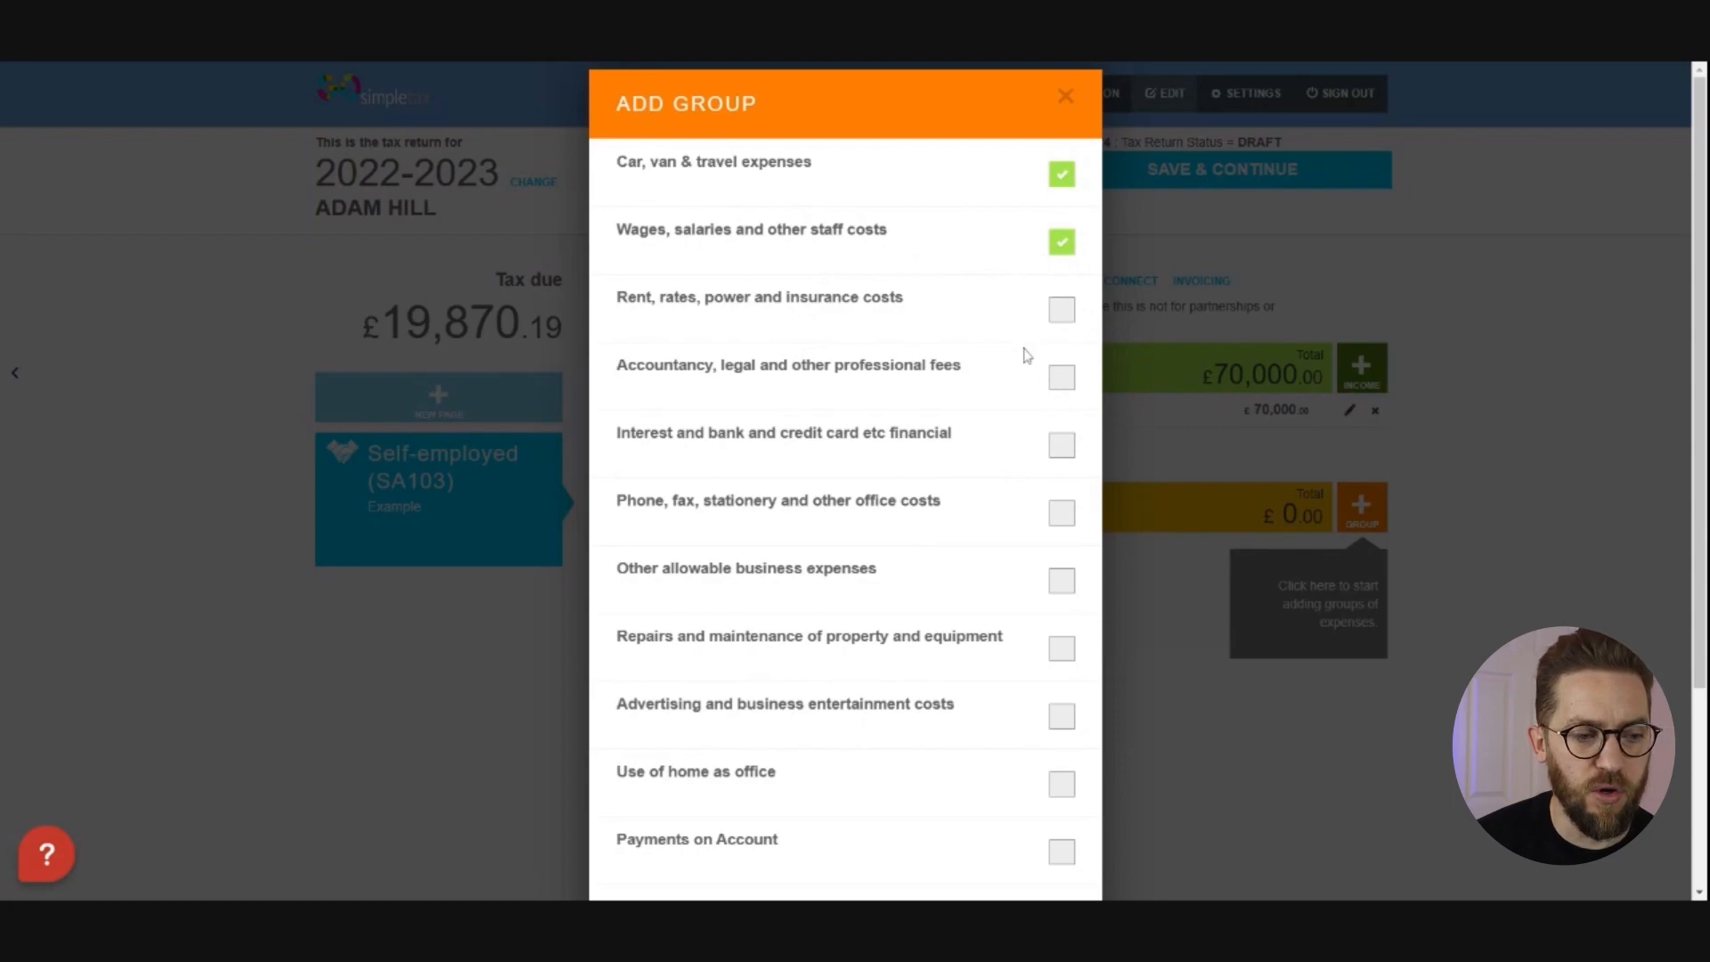
click(1062, 379)
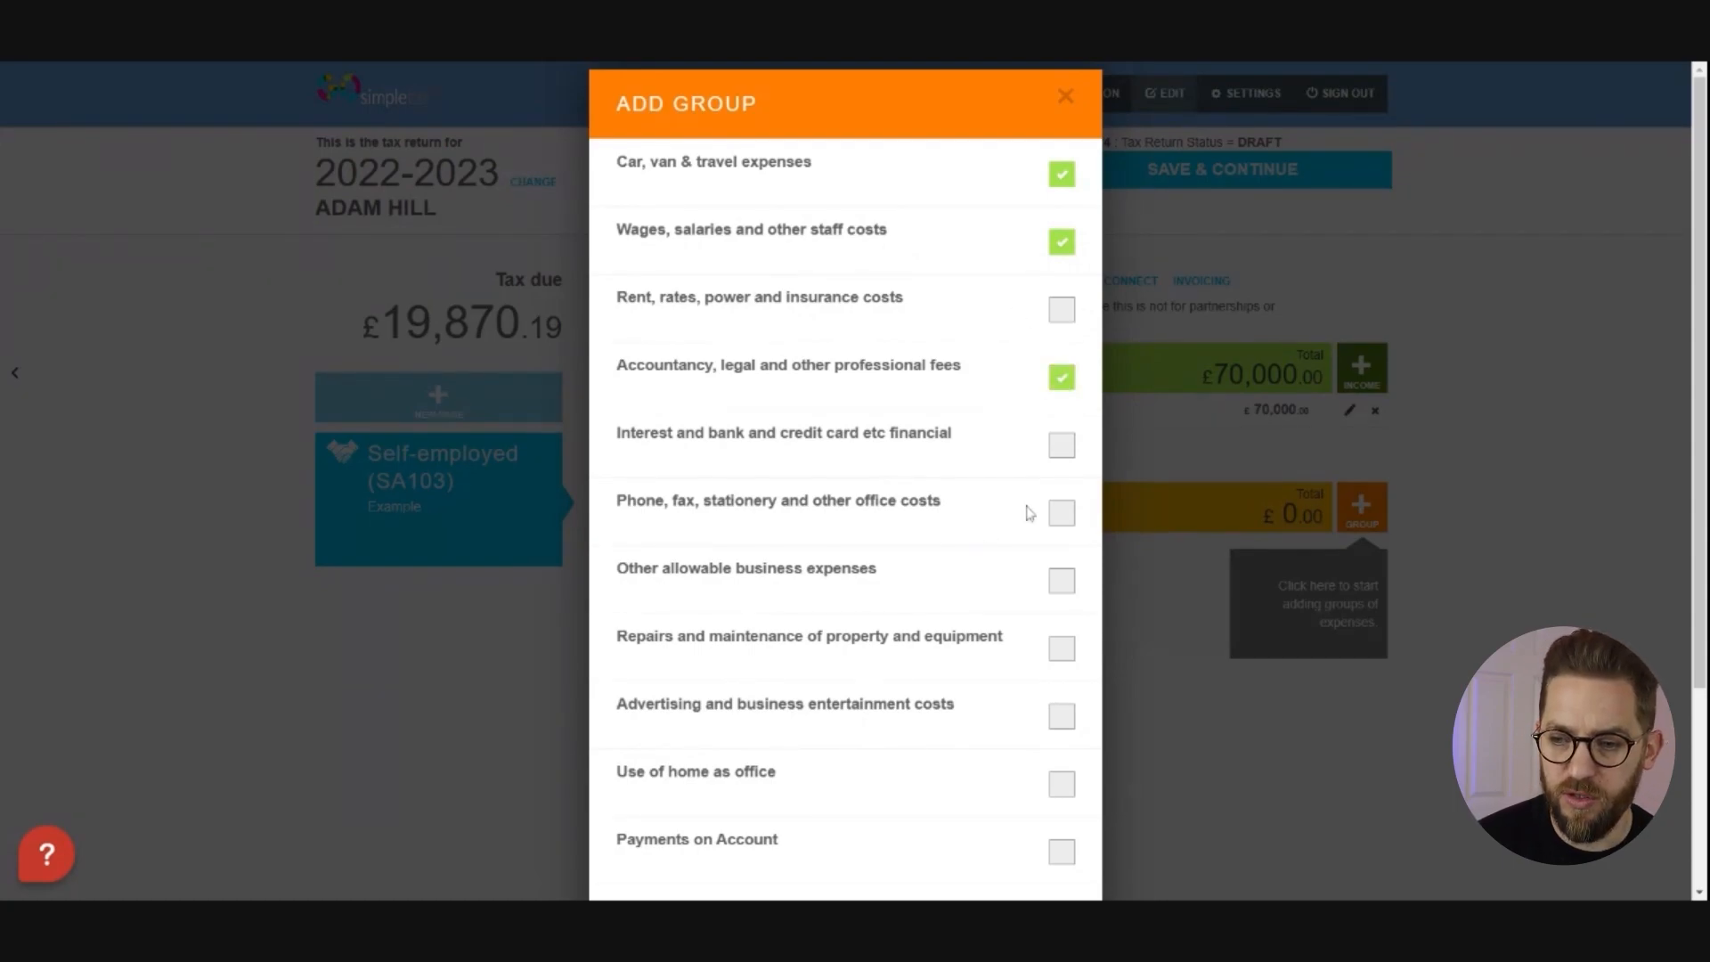
click(1061, 513)
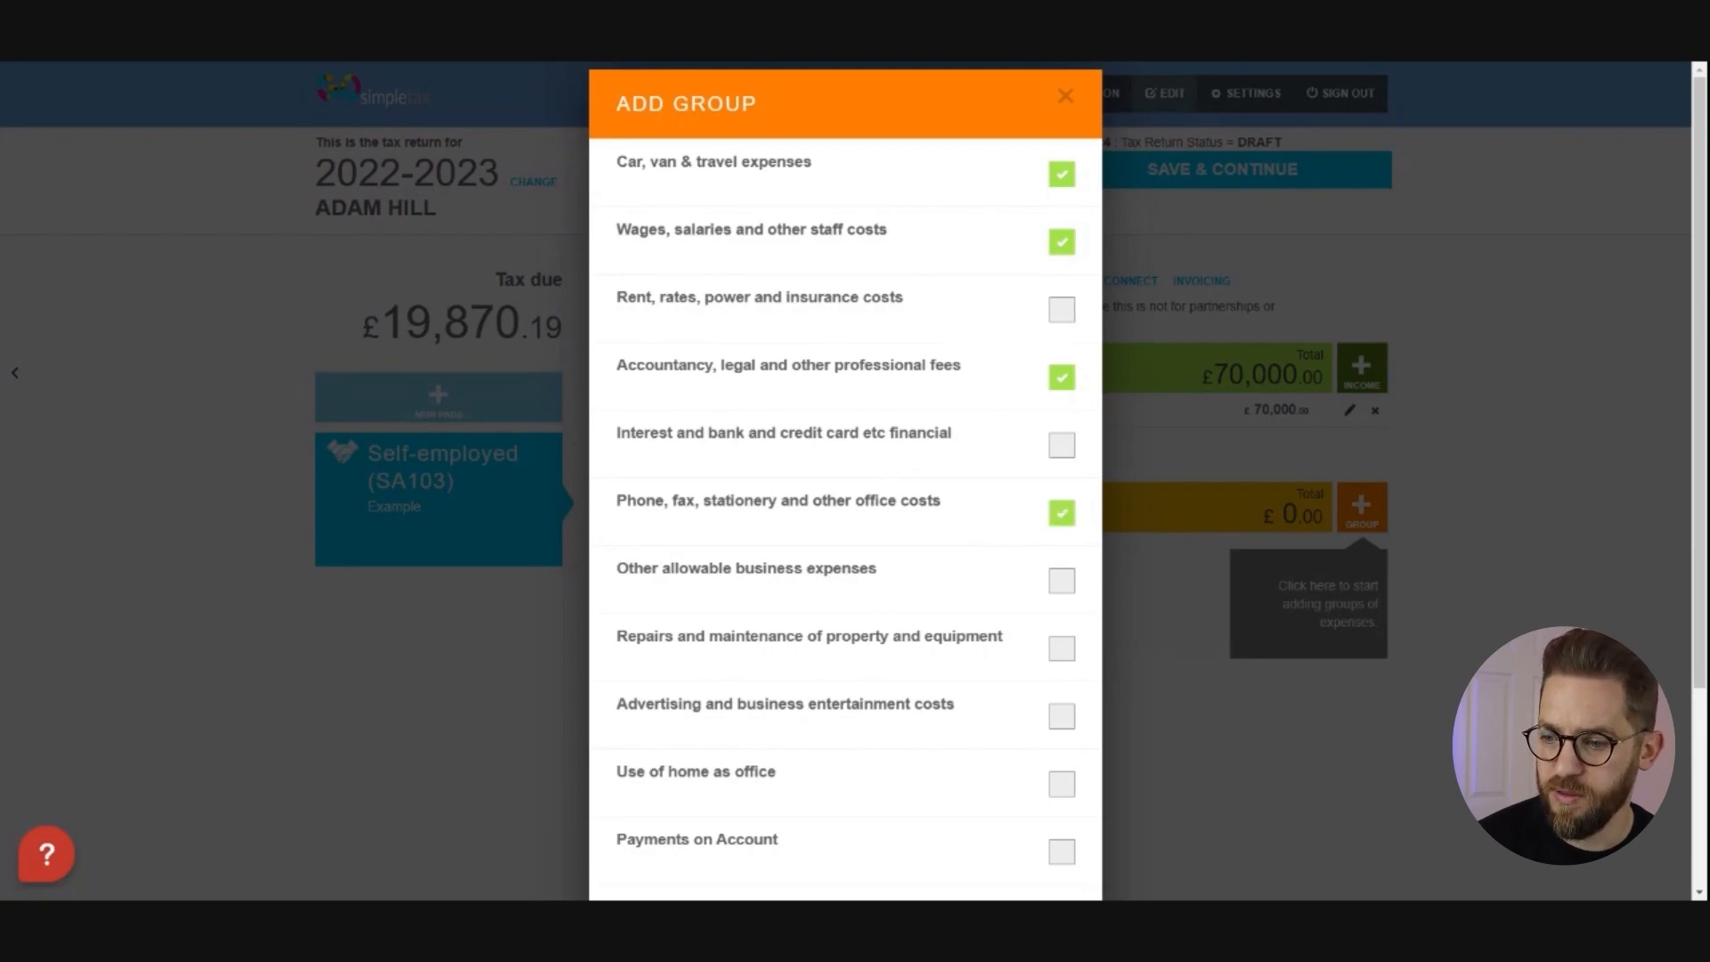
click(1064, 787)
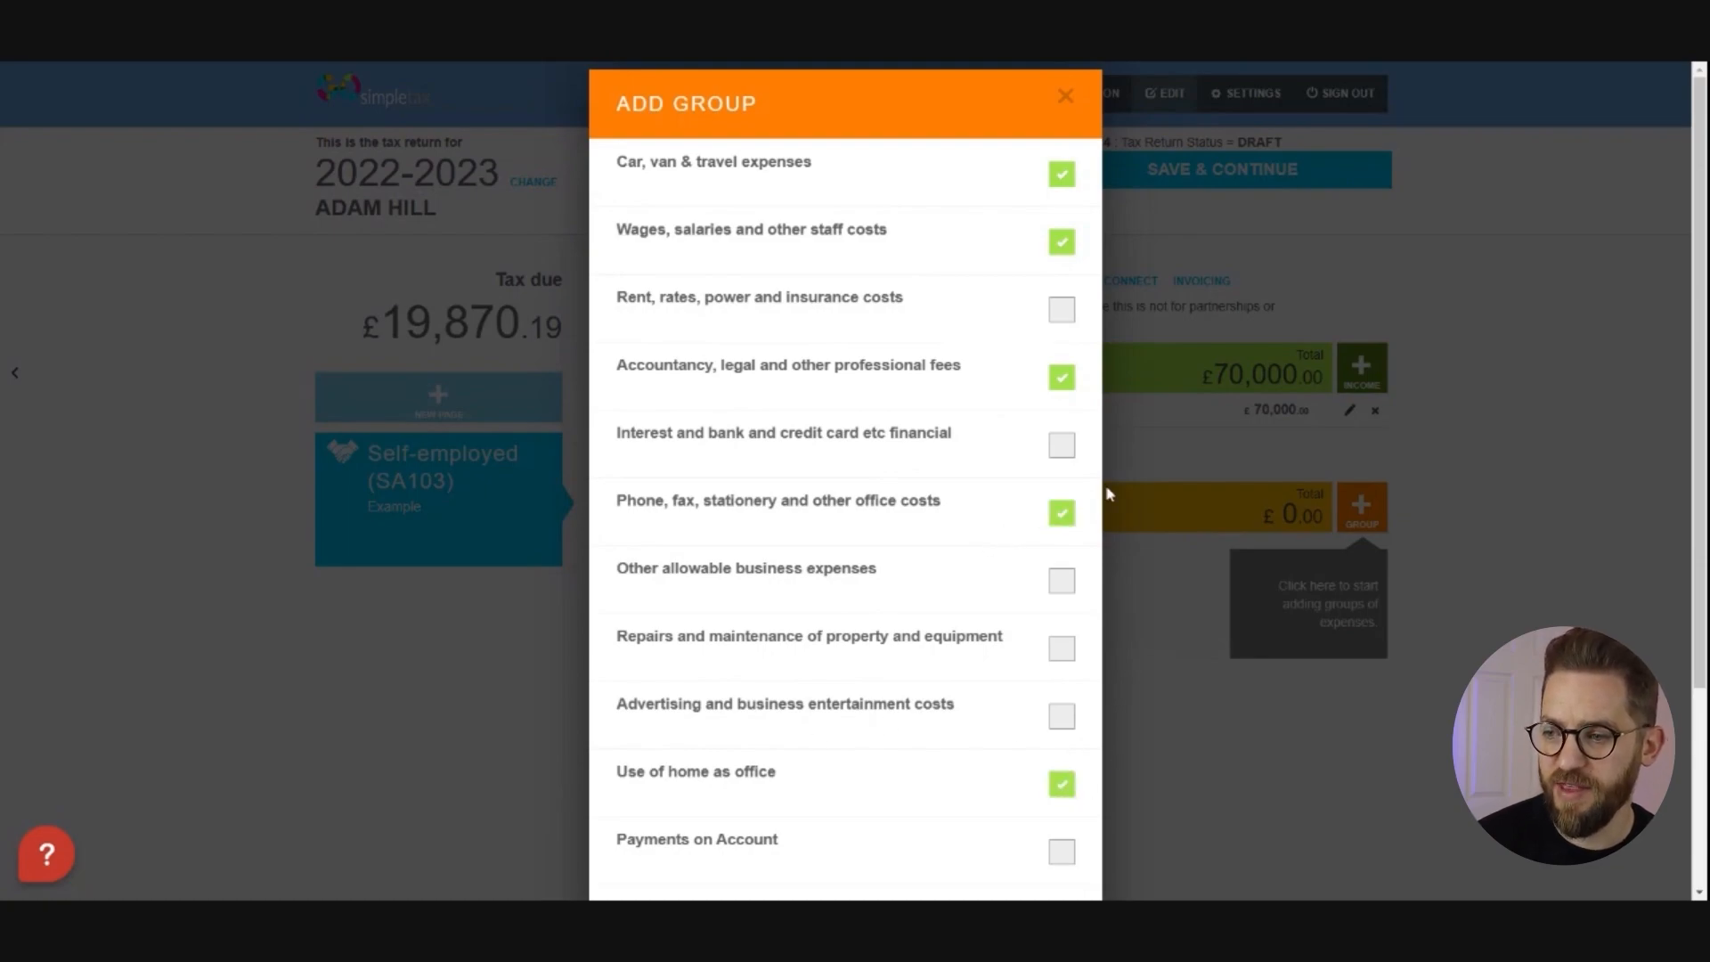
scroll(973, 600, down, 3)
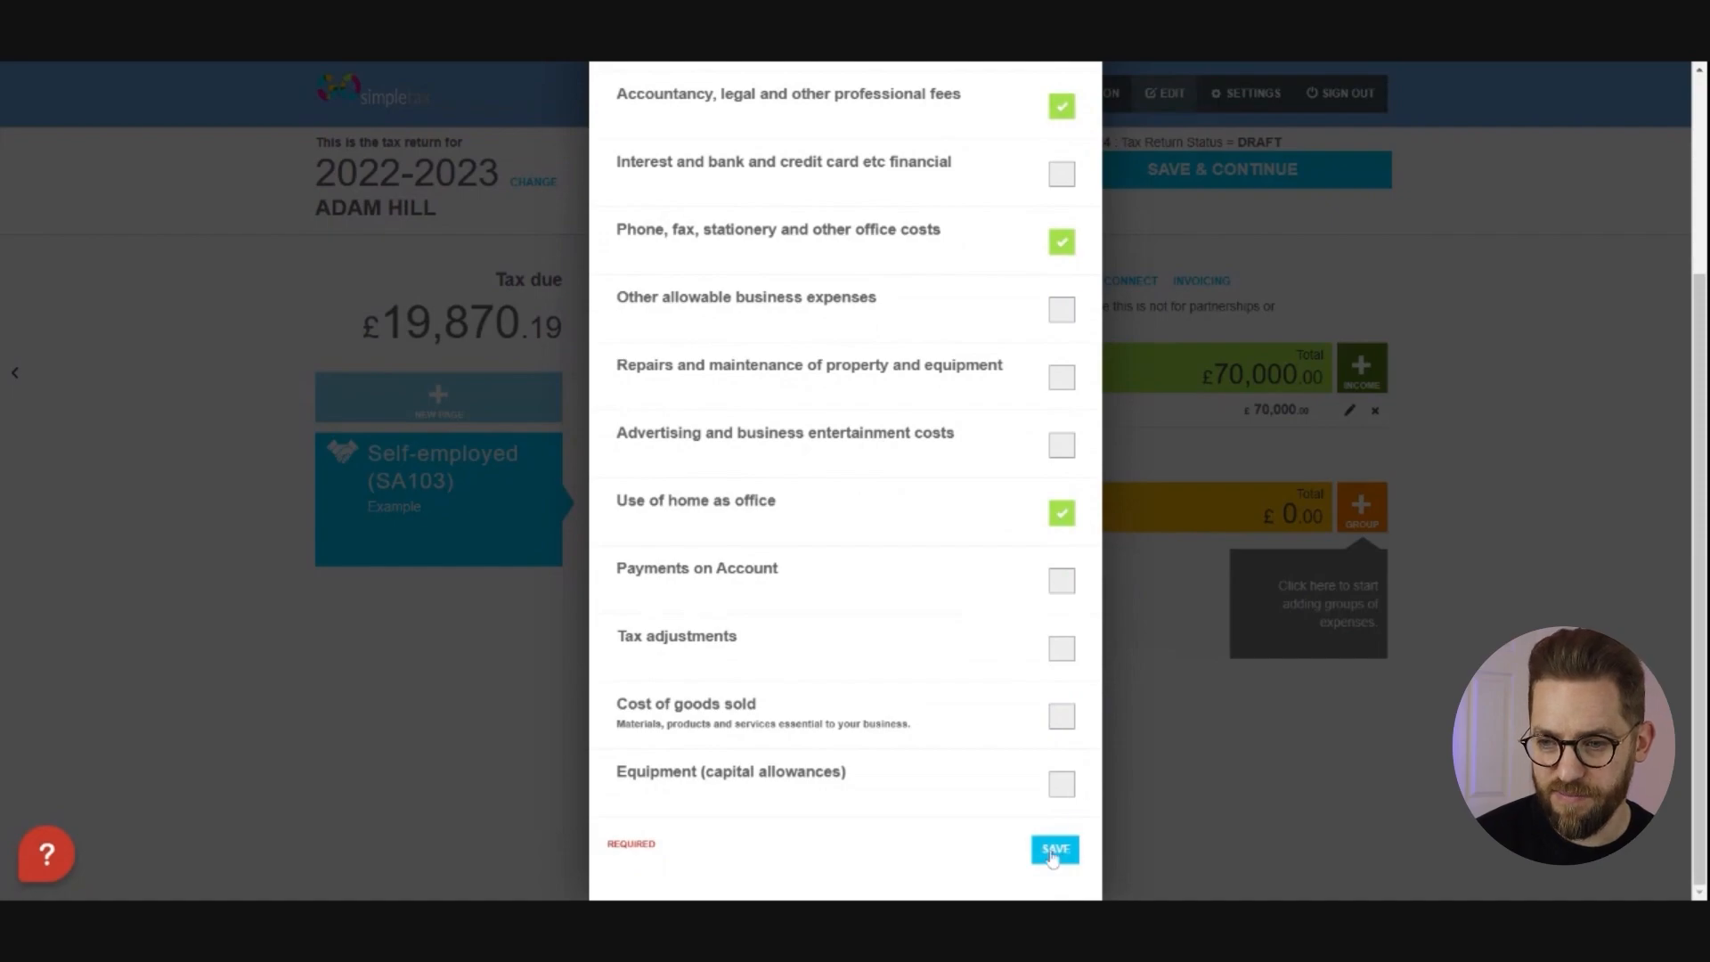
click(1052, 851)
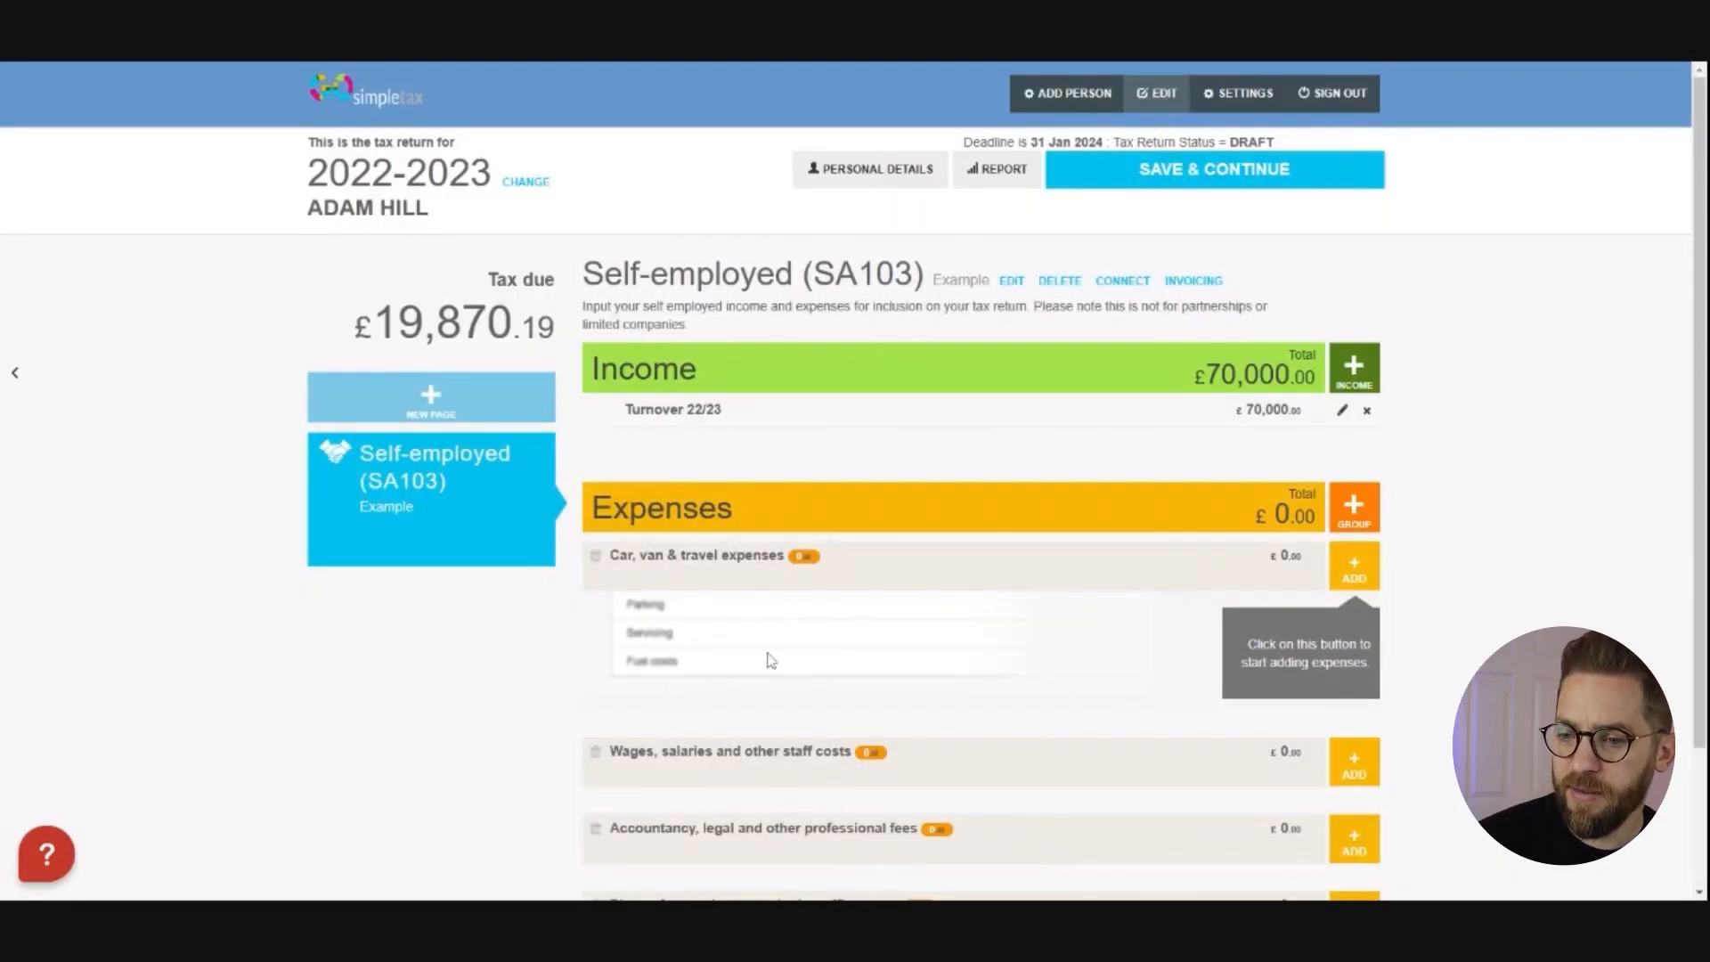
Start a new expense under Car, van & travel expenses with the category Fuel and the description "Fuel costs 22/23"
scroll(549, 670, down, 2)
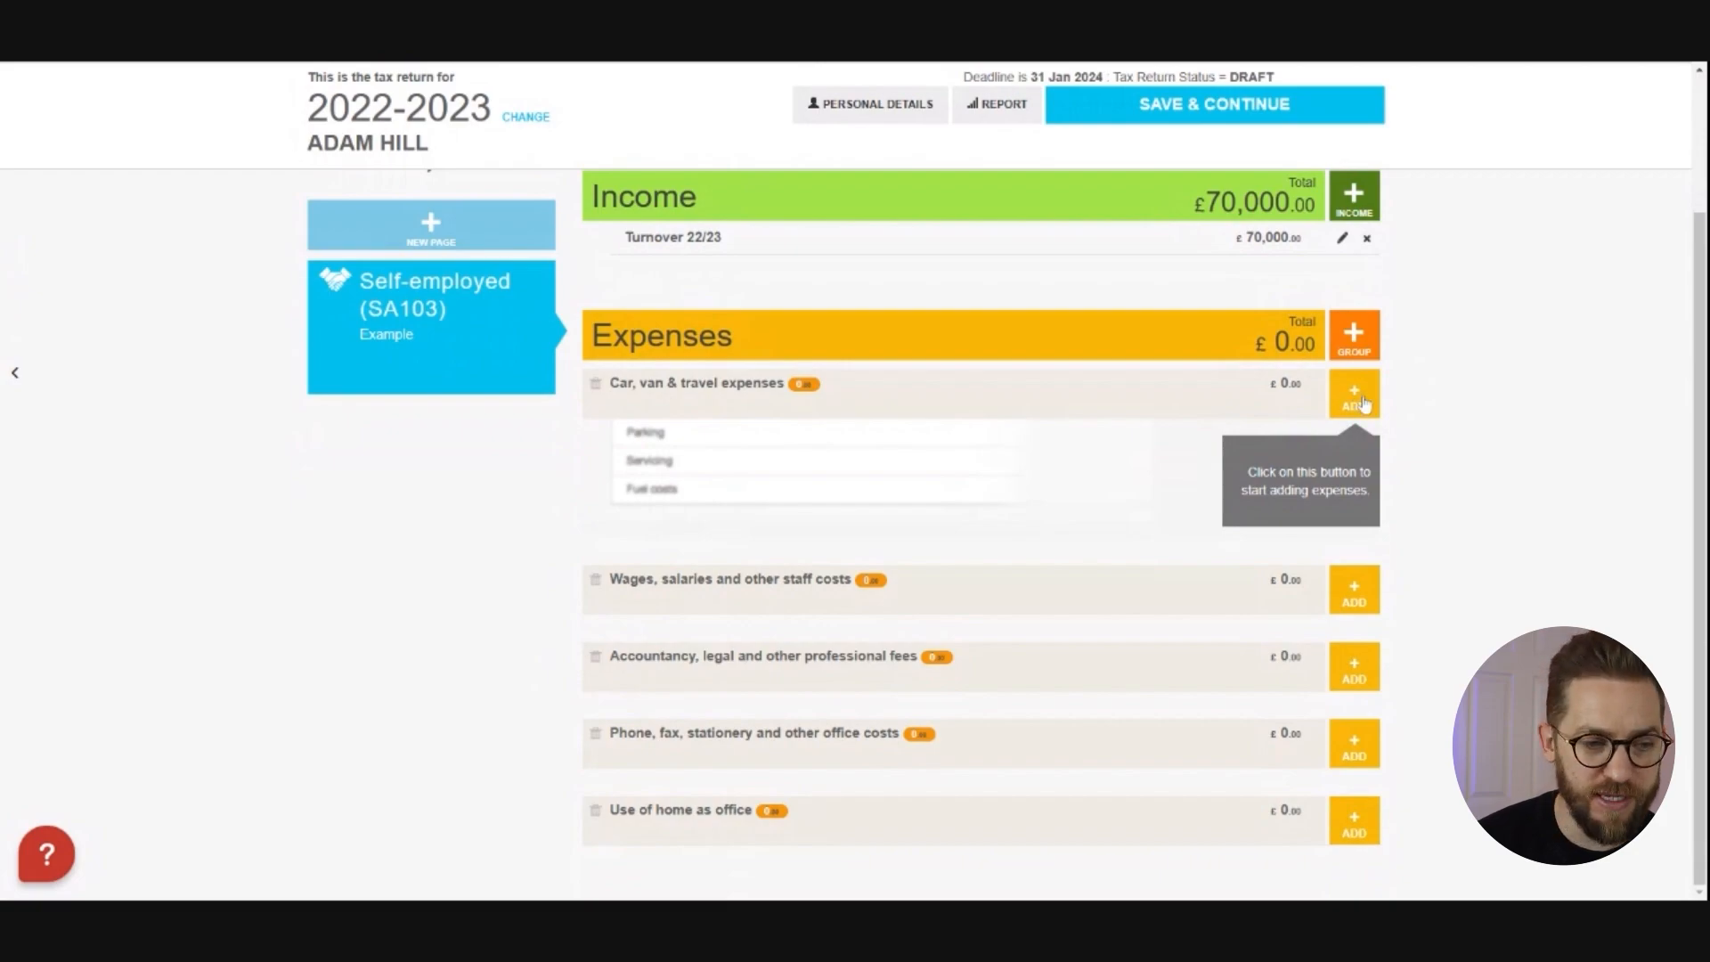
click(1363, 403)
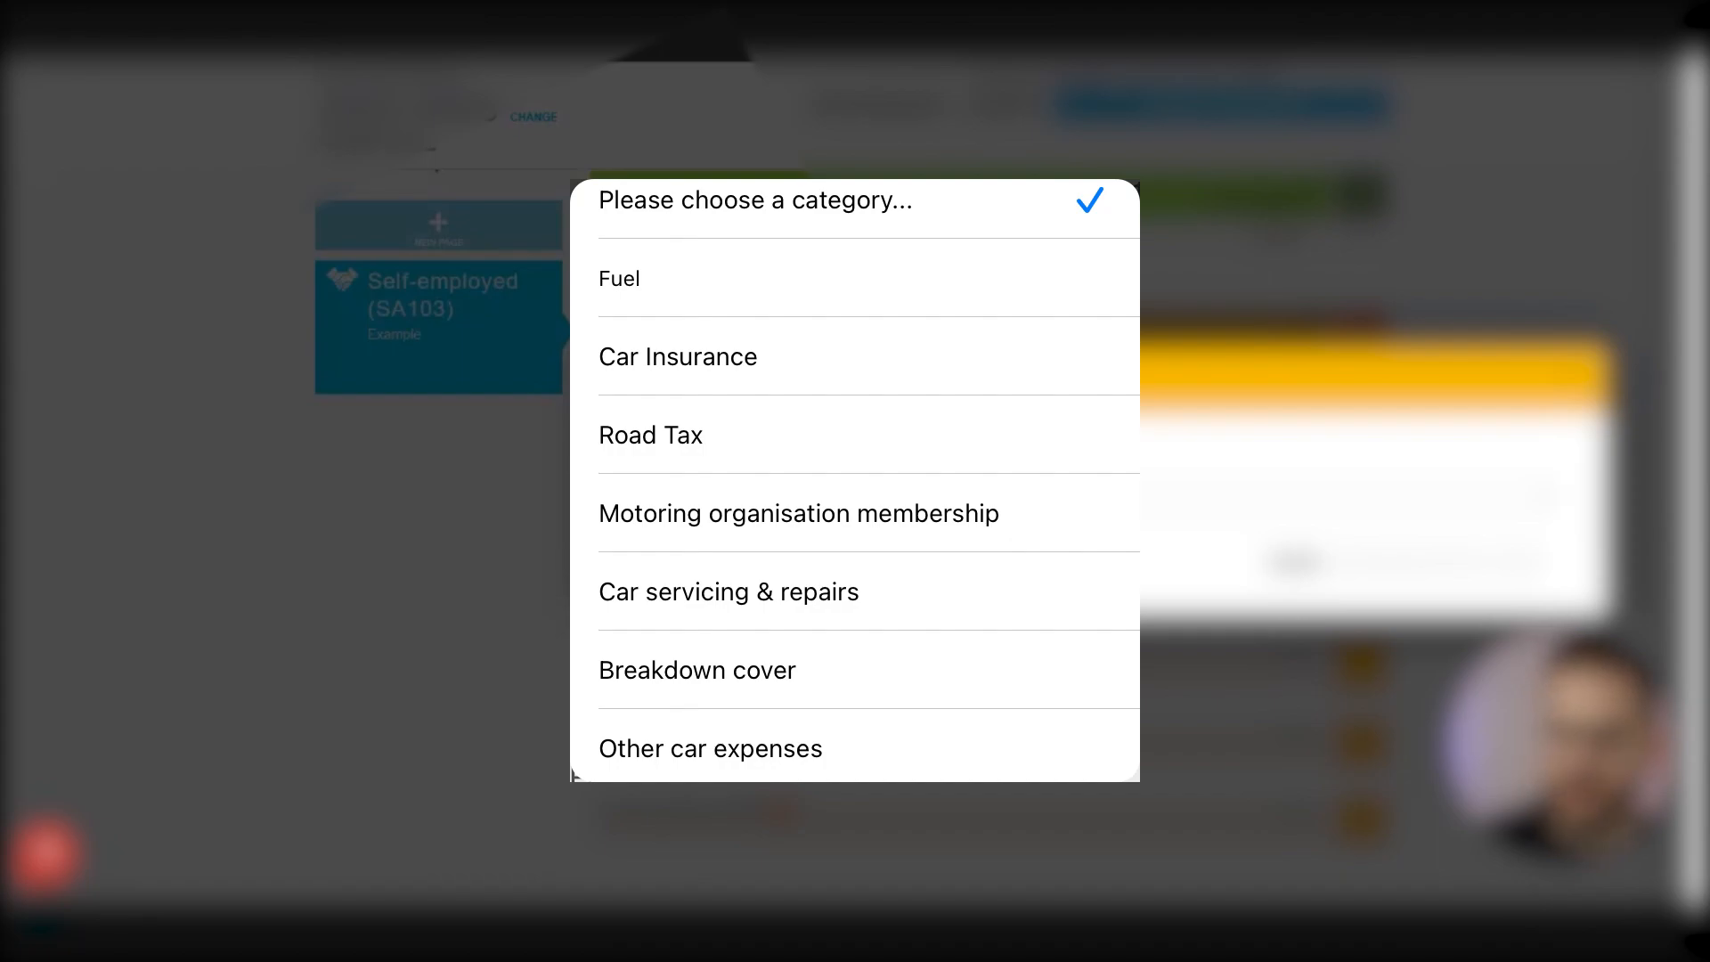
click(619, 278)
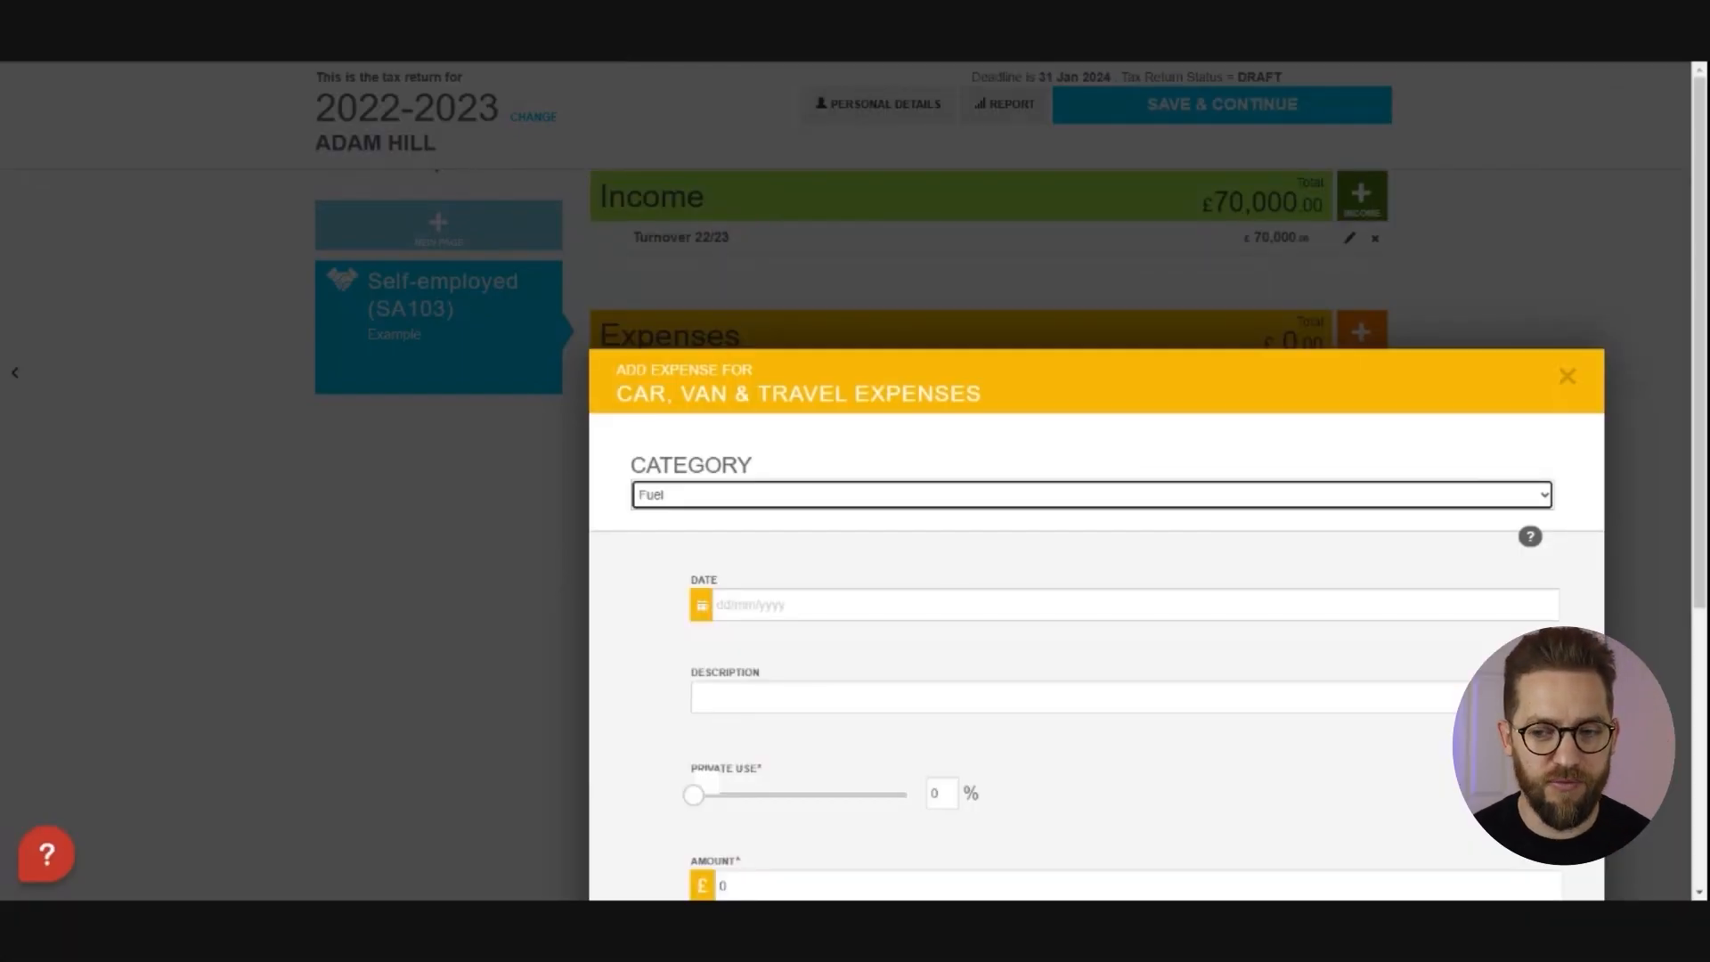
scroll(983, 655, down, 1)
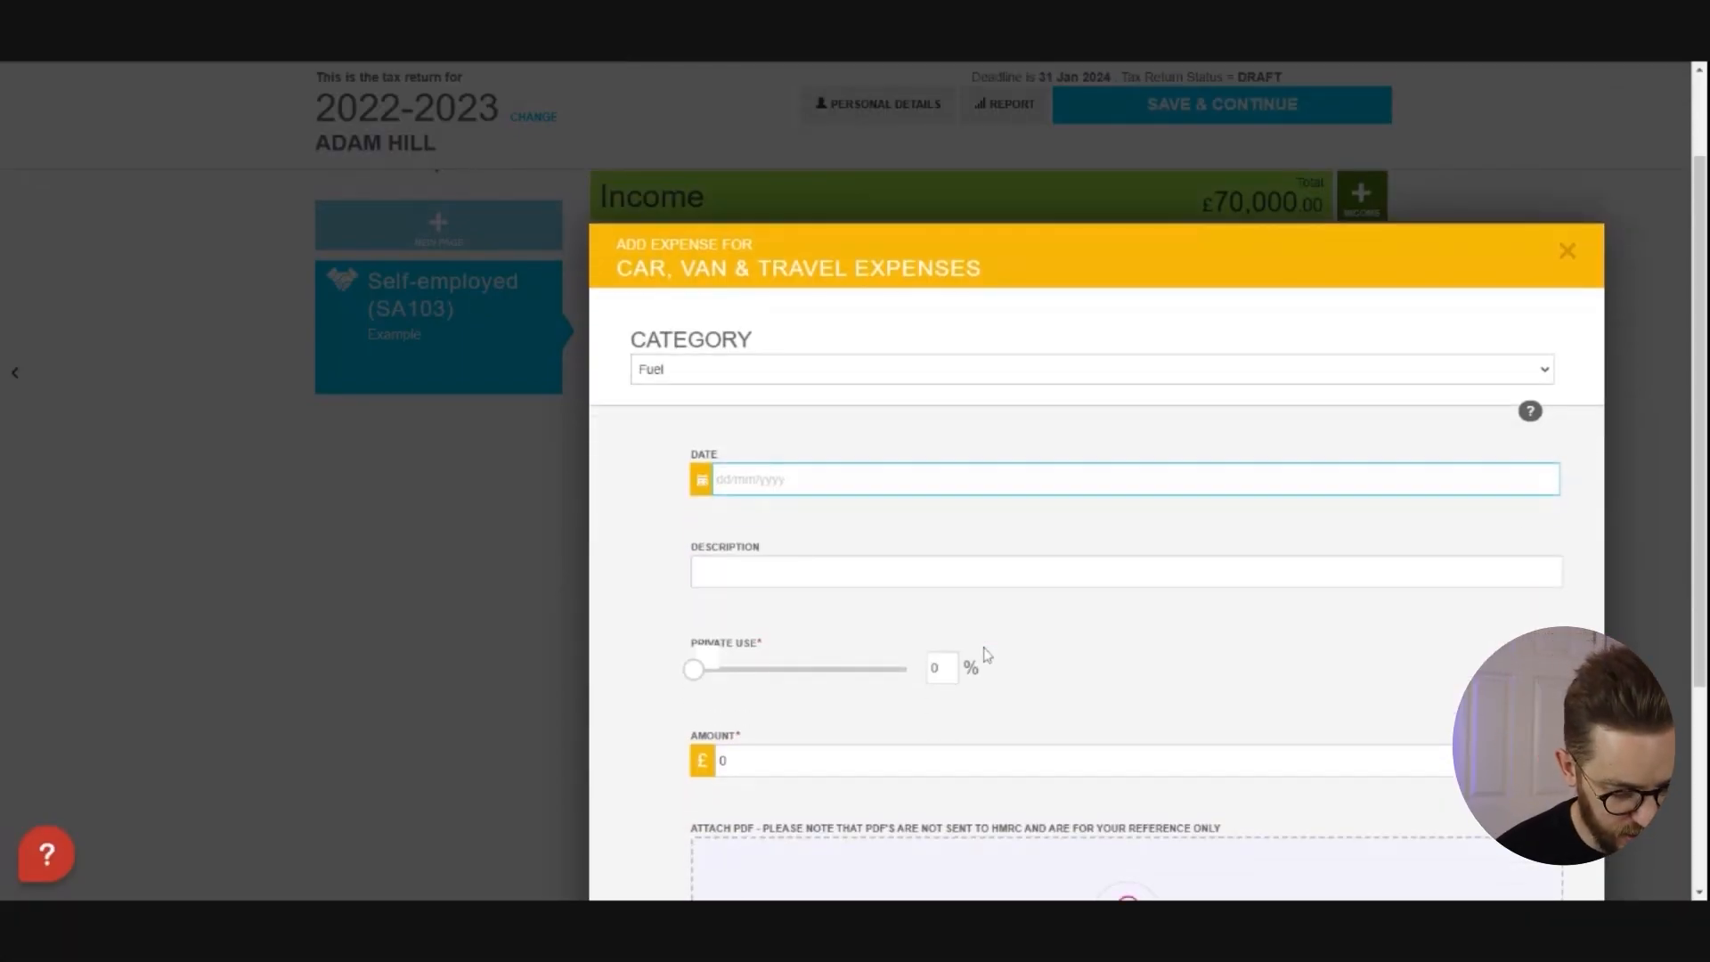
click(881, 572)
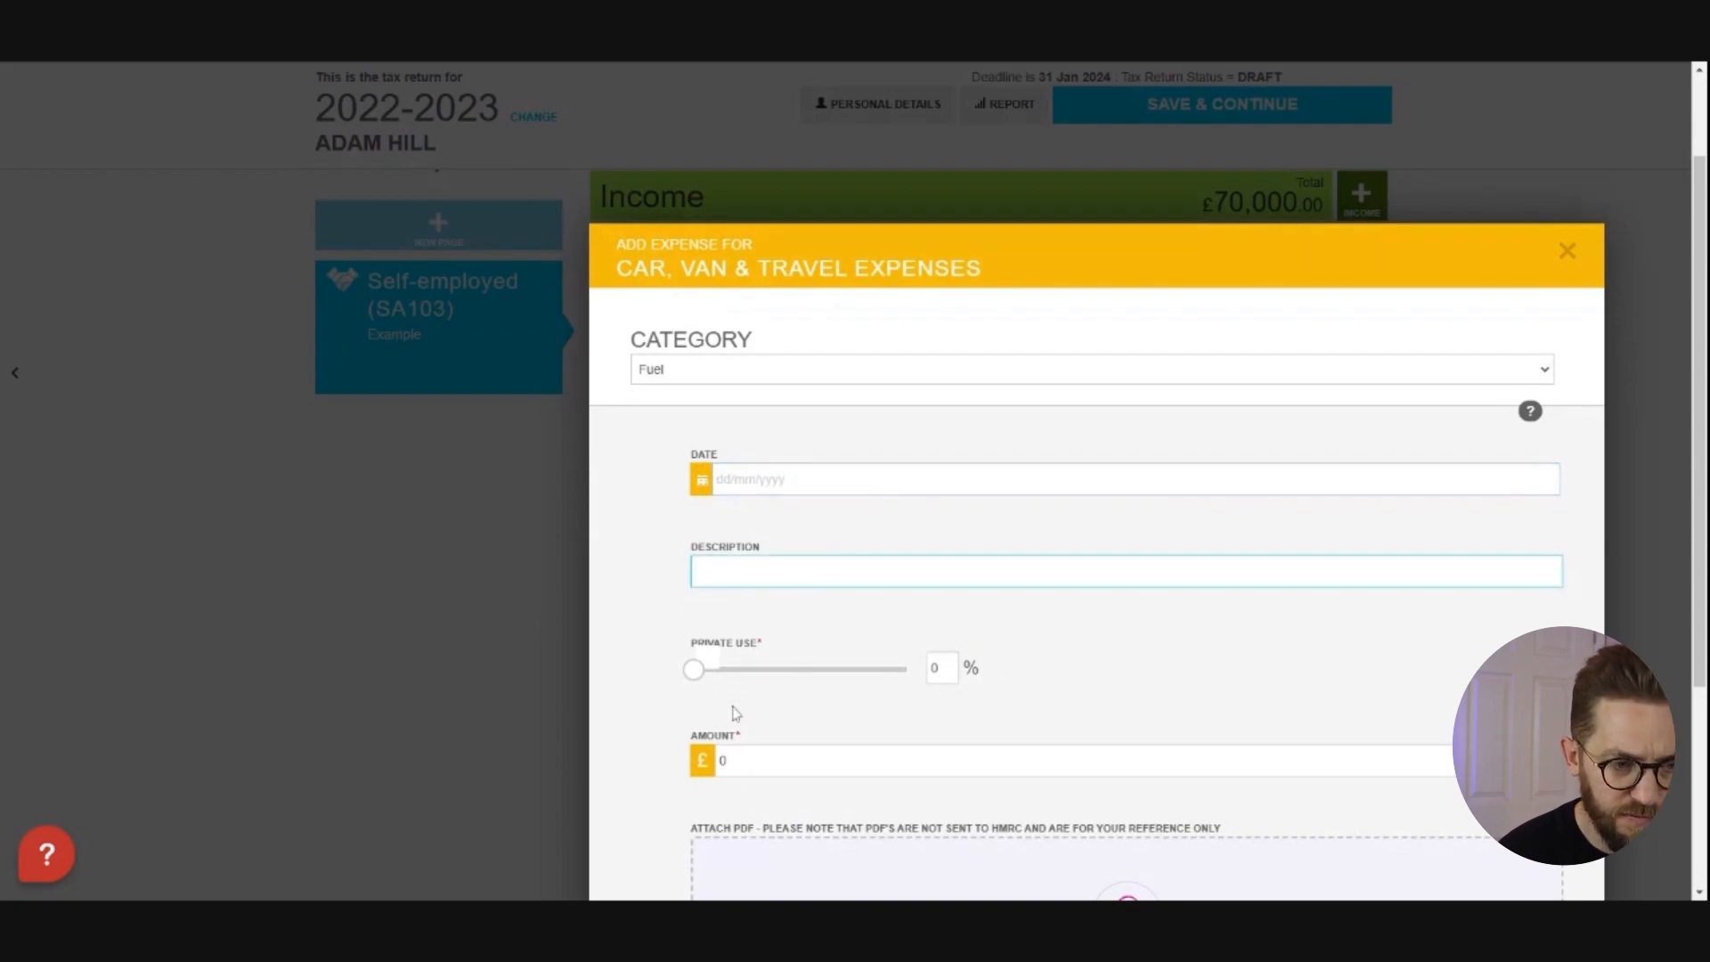
text(Fue)
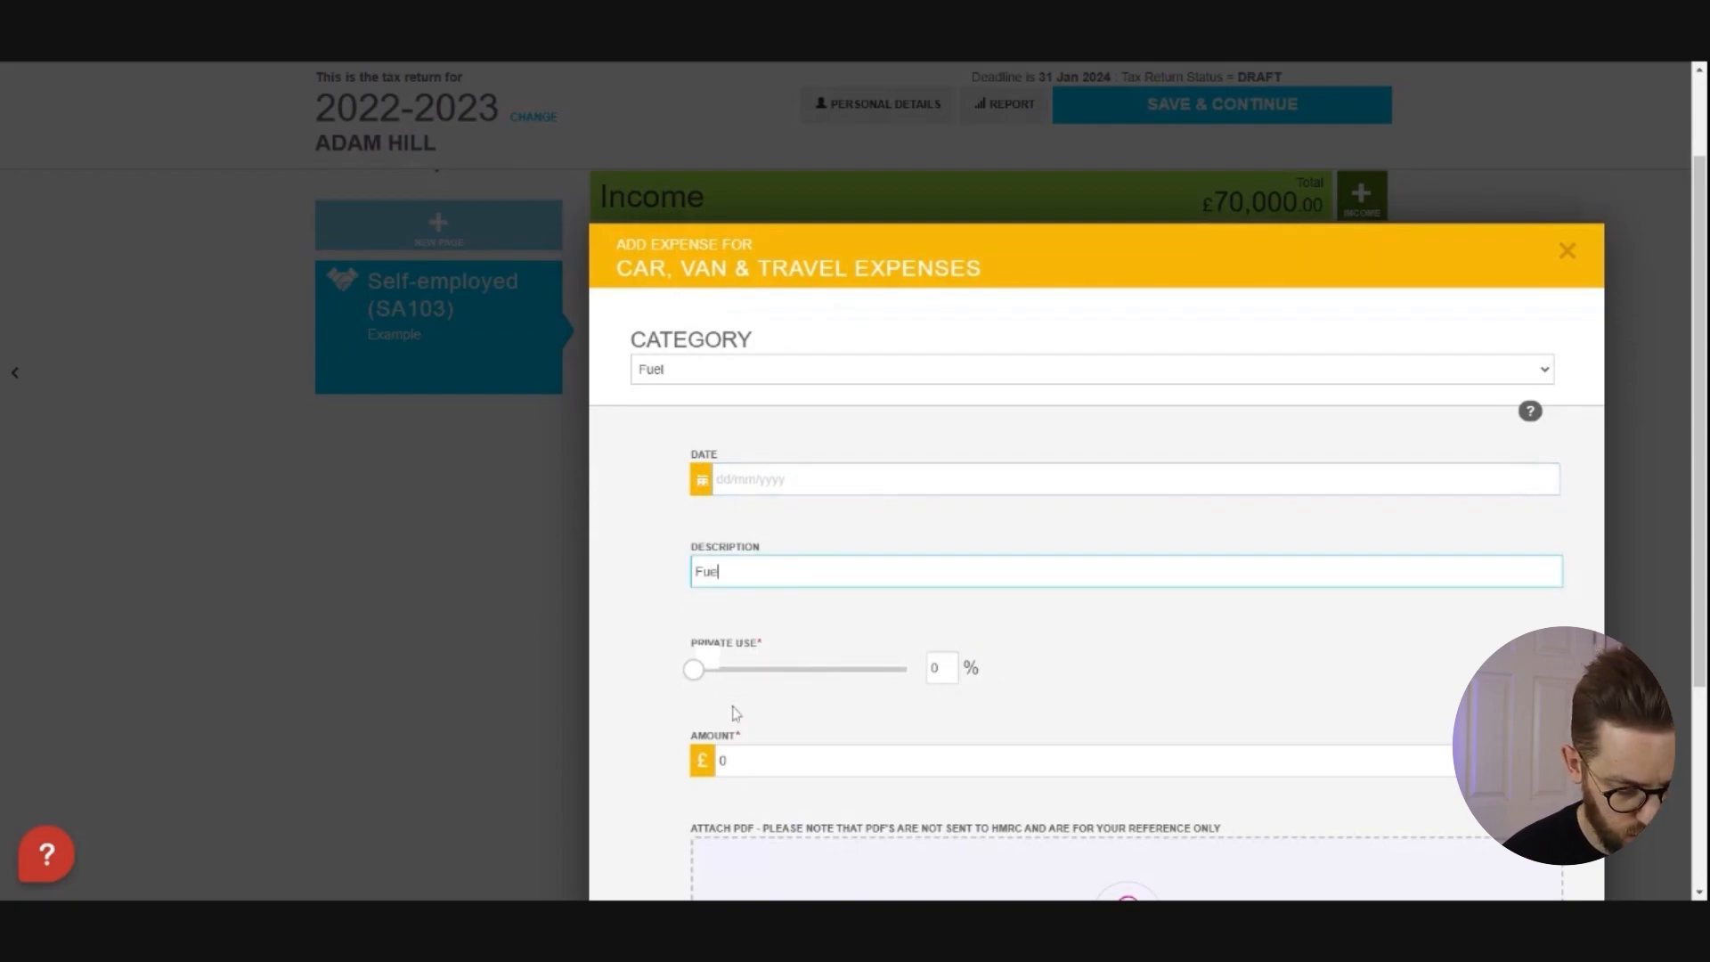
text(k)
key(BackSpace)
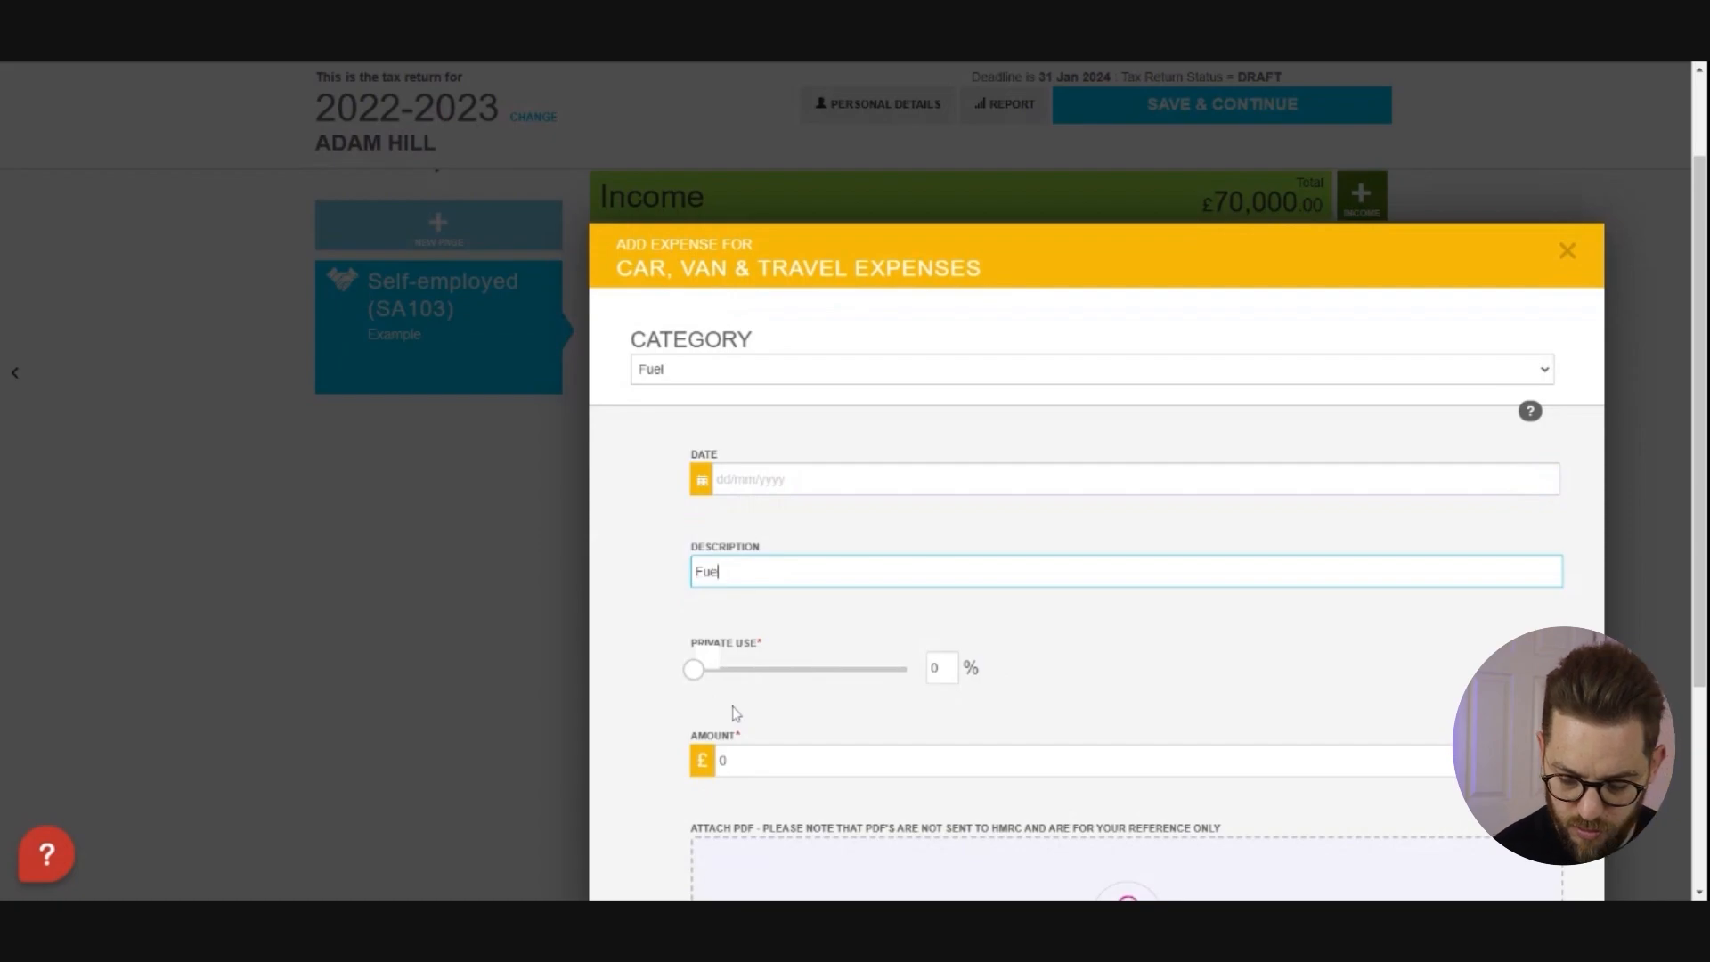
text(l costs )
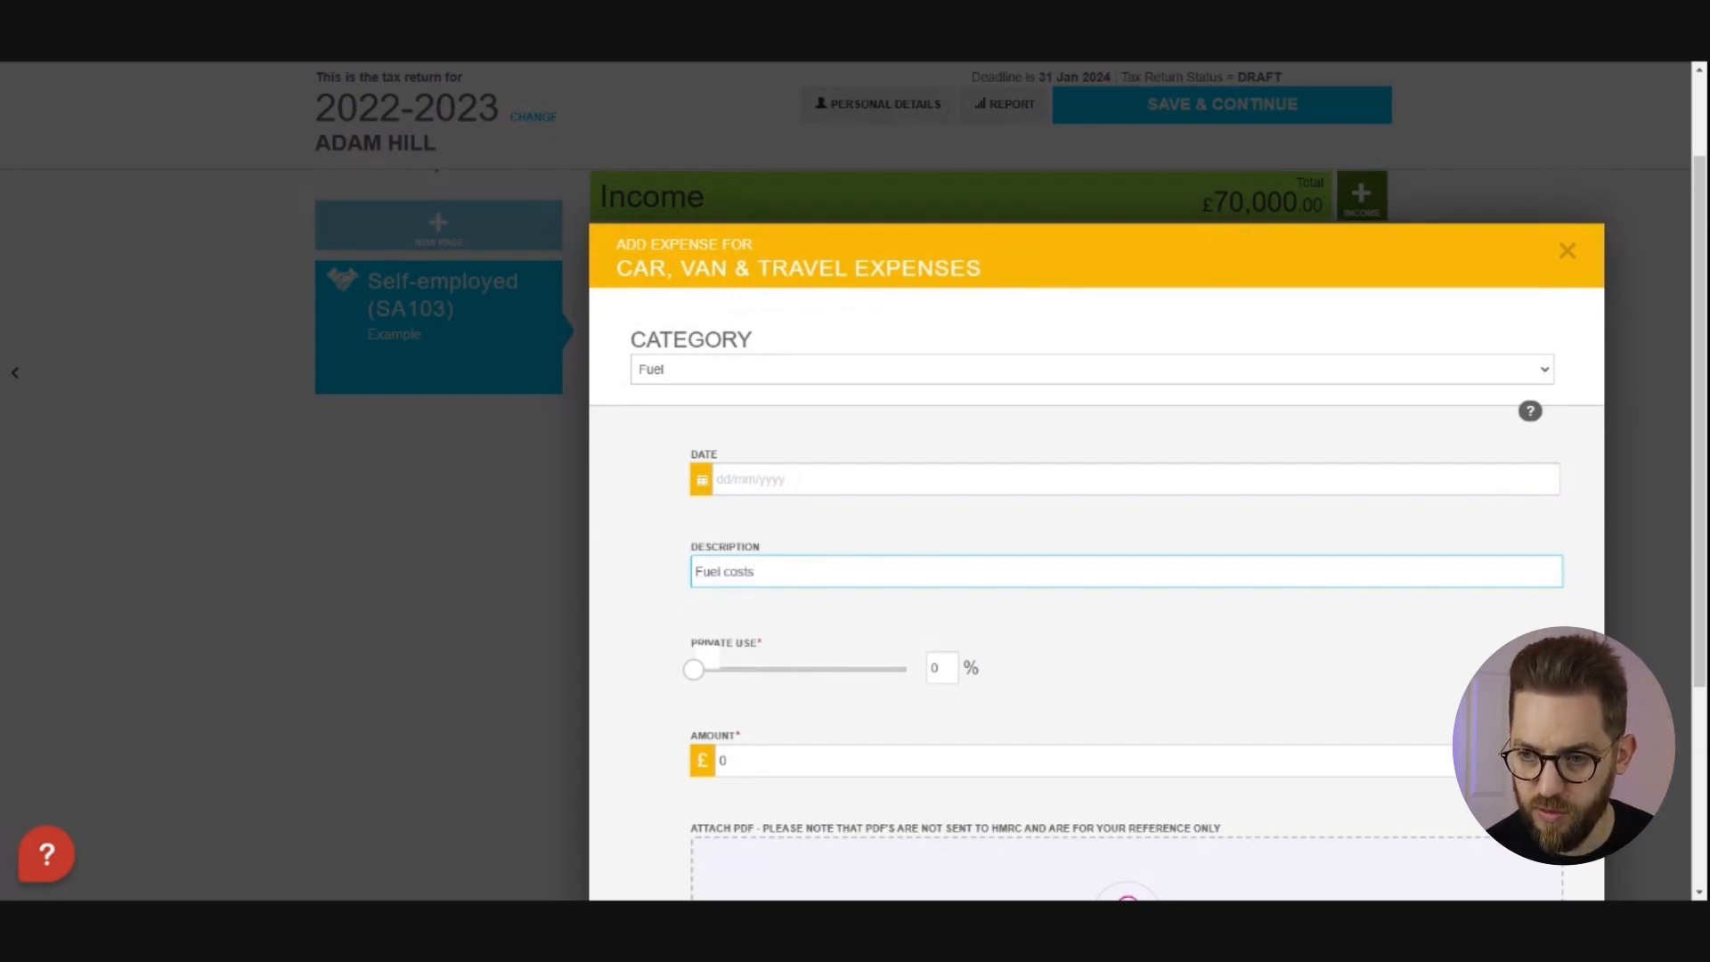
text(22/23)
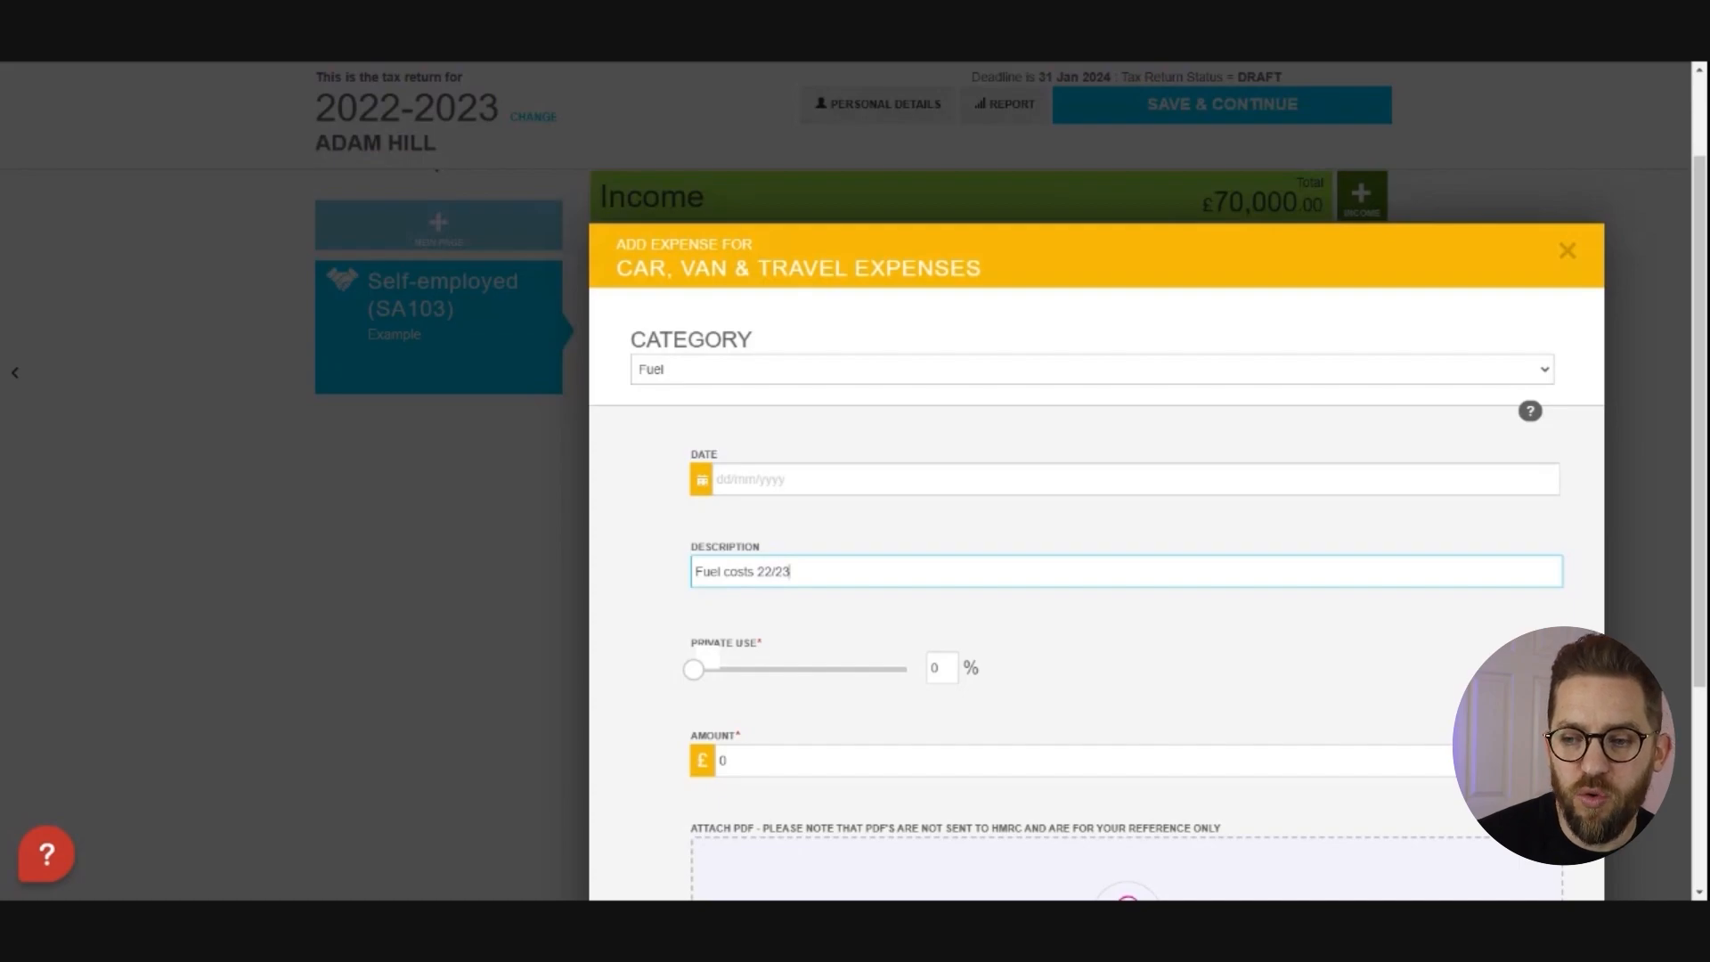
Set the fuel expense's amount to £5000 and its private use to 10%
scroll(748, 686, down, 1)
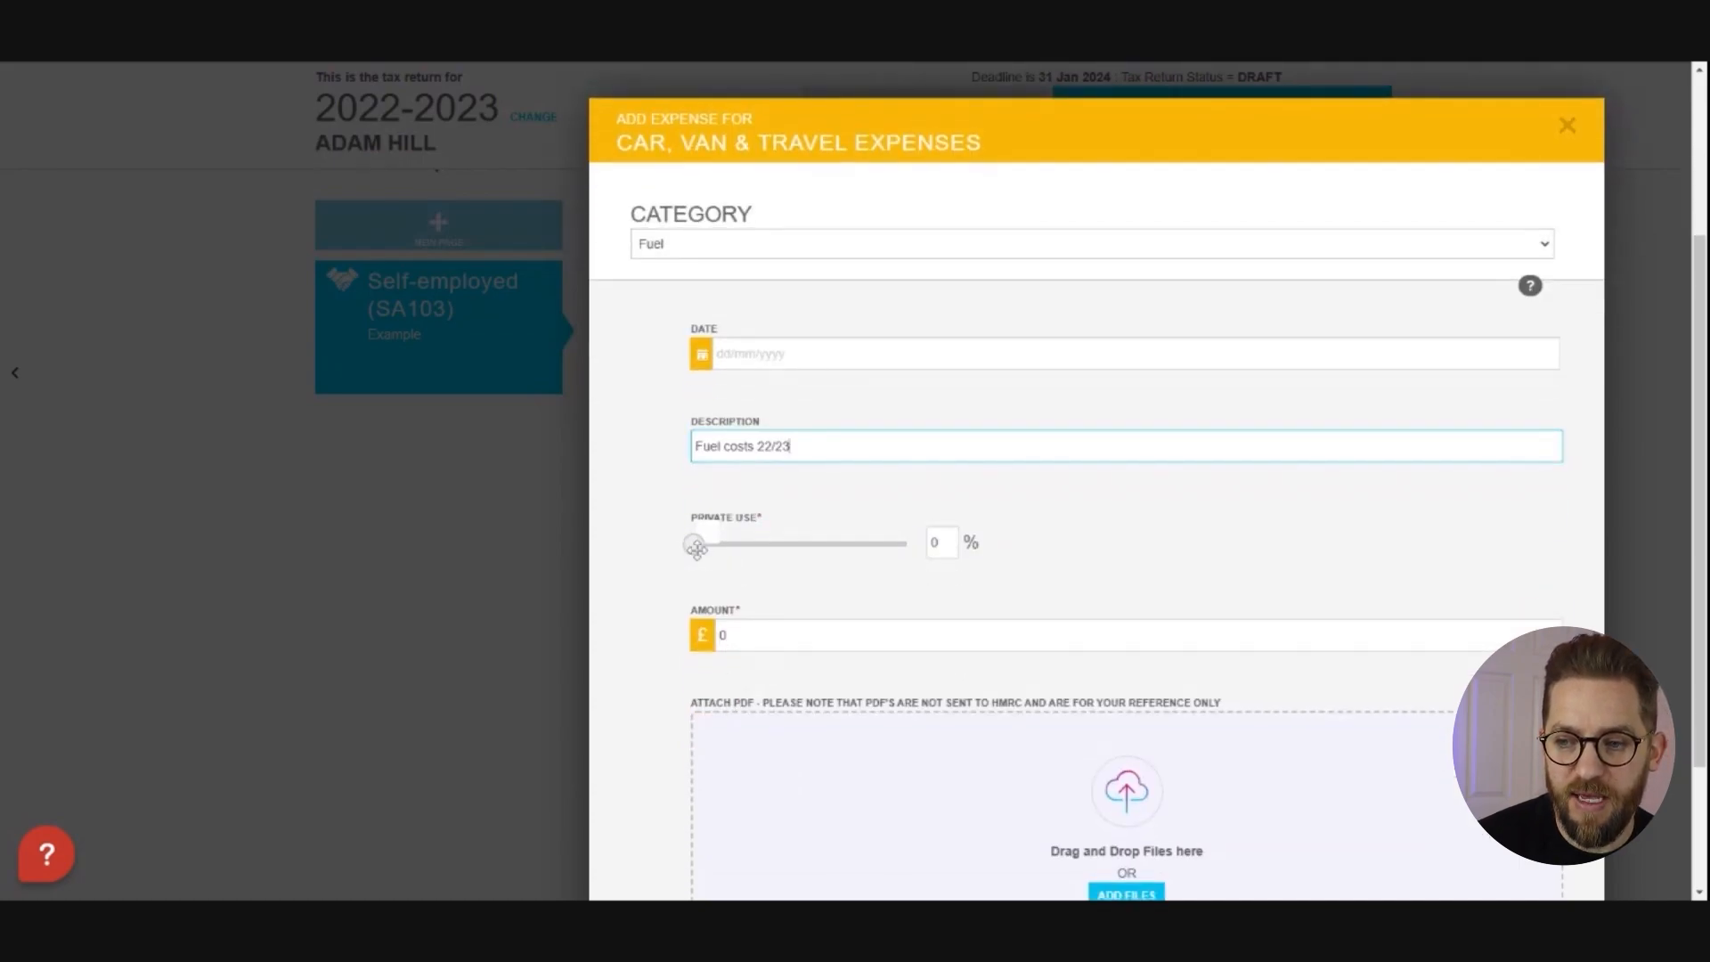
mouse_move(696, 545)
mouse_down()
mouse_move(806, 545)
mouse_move(700, 546)
mouse_up()
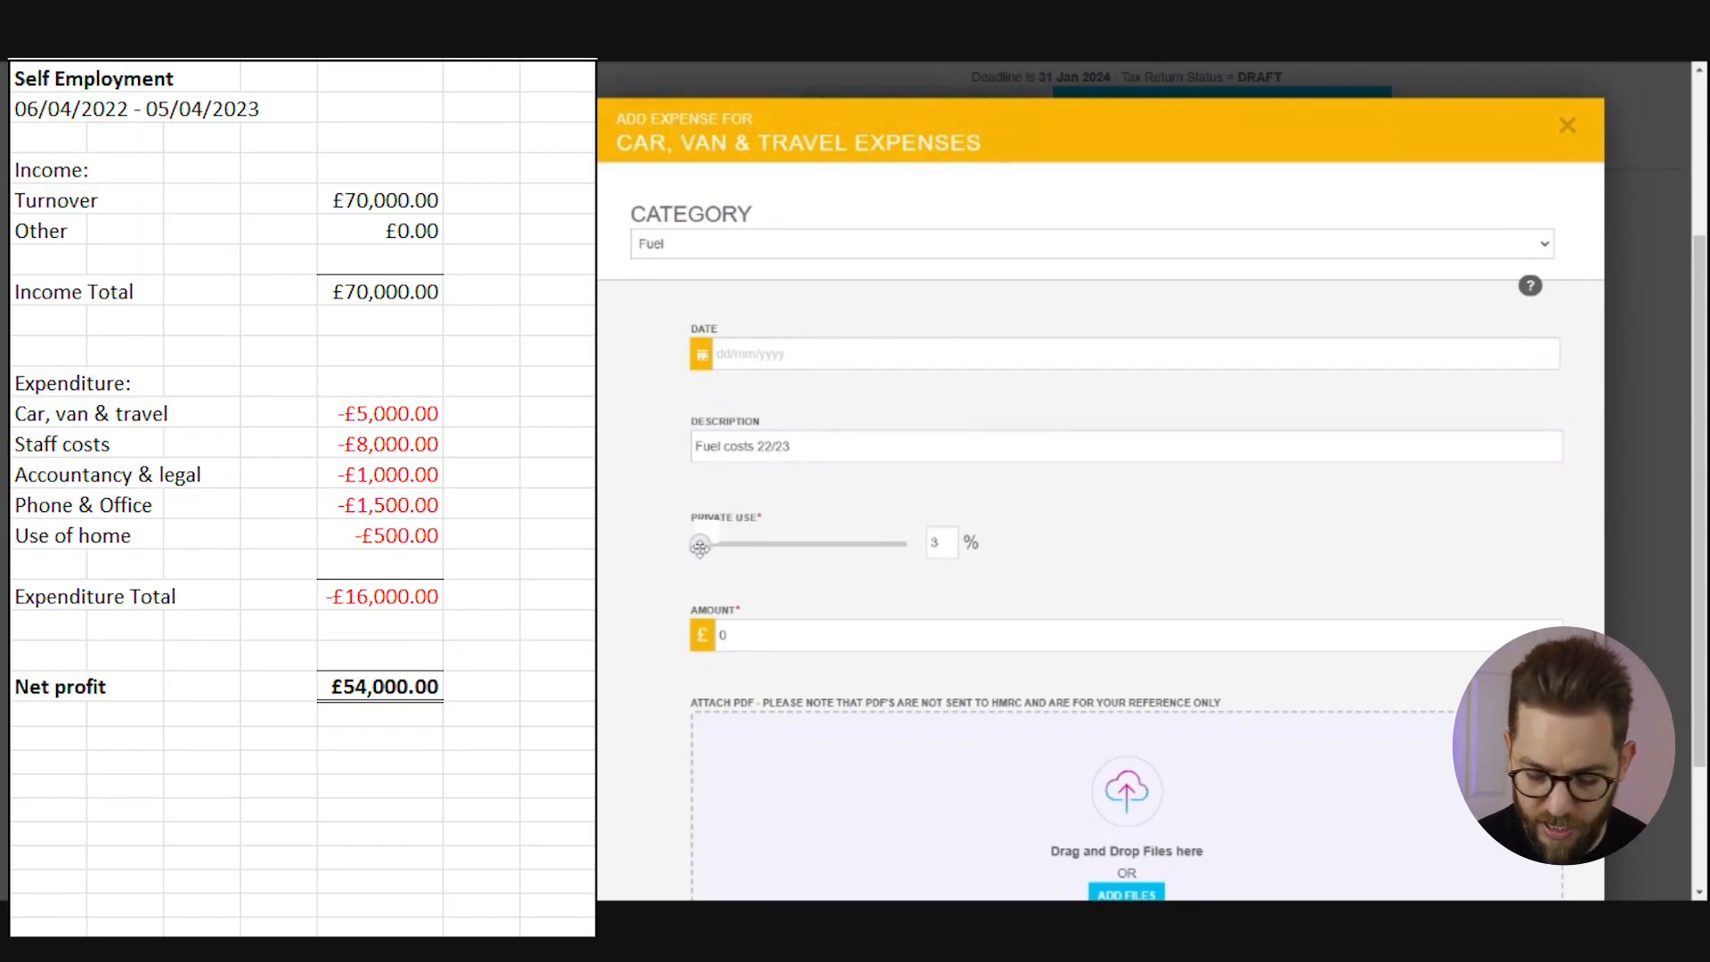
drag(739, 636, 645, 633)
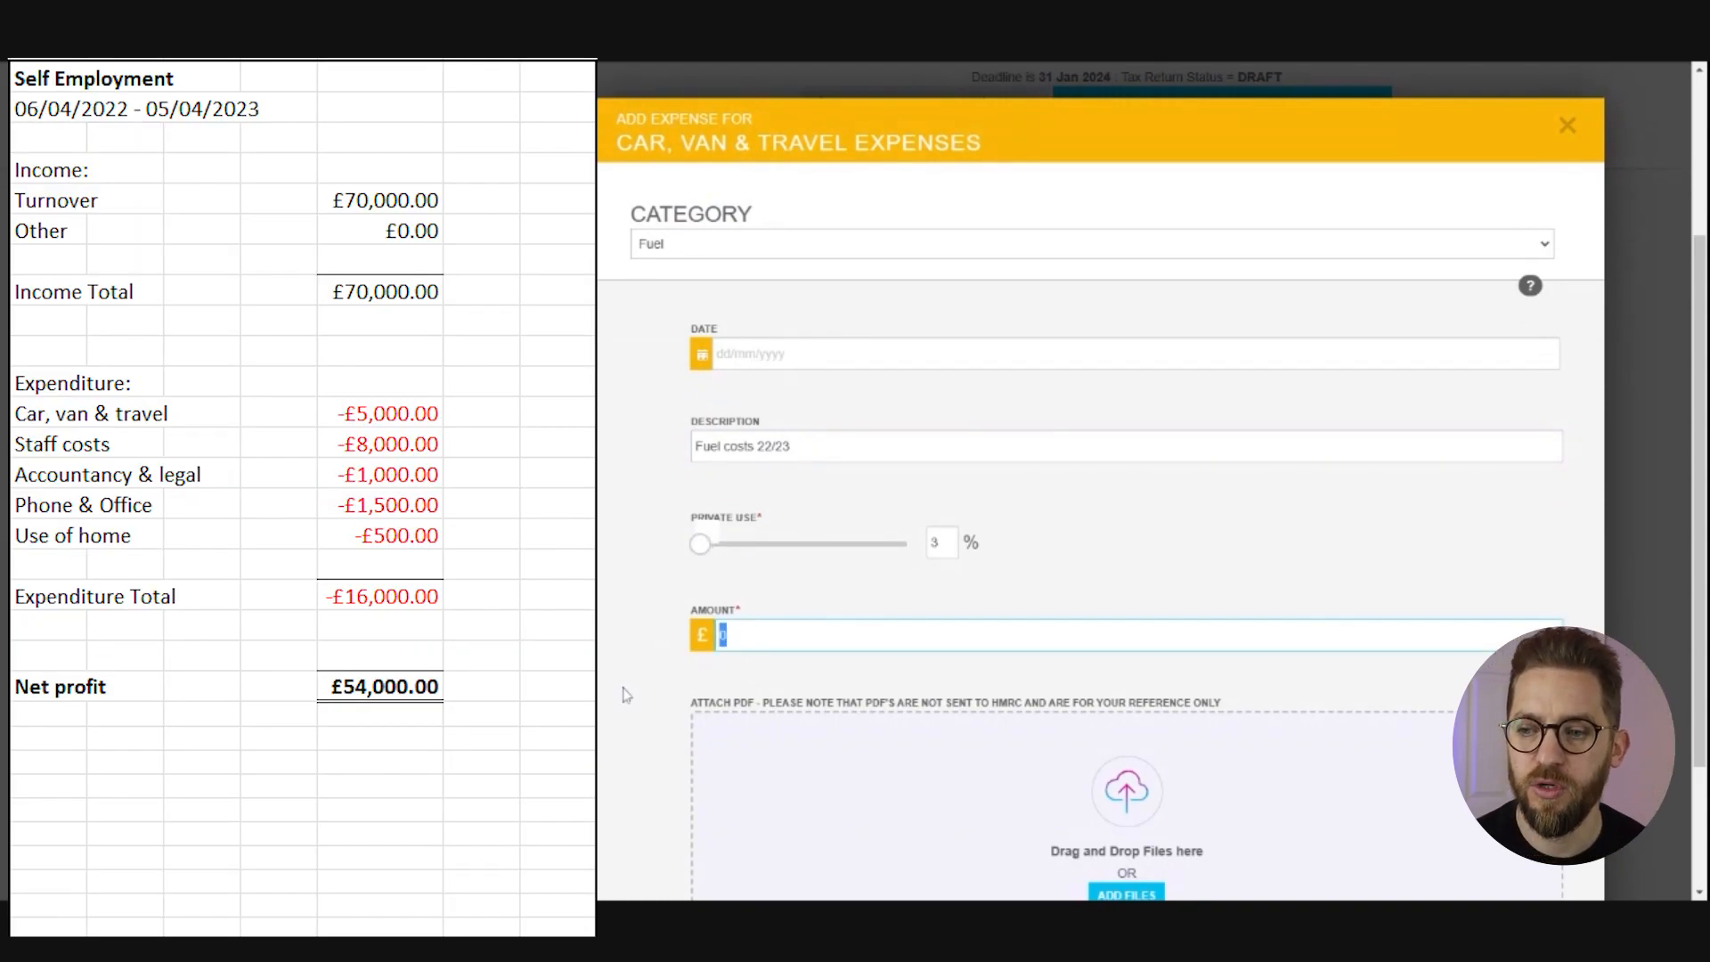
text(5000)
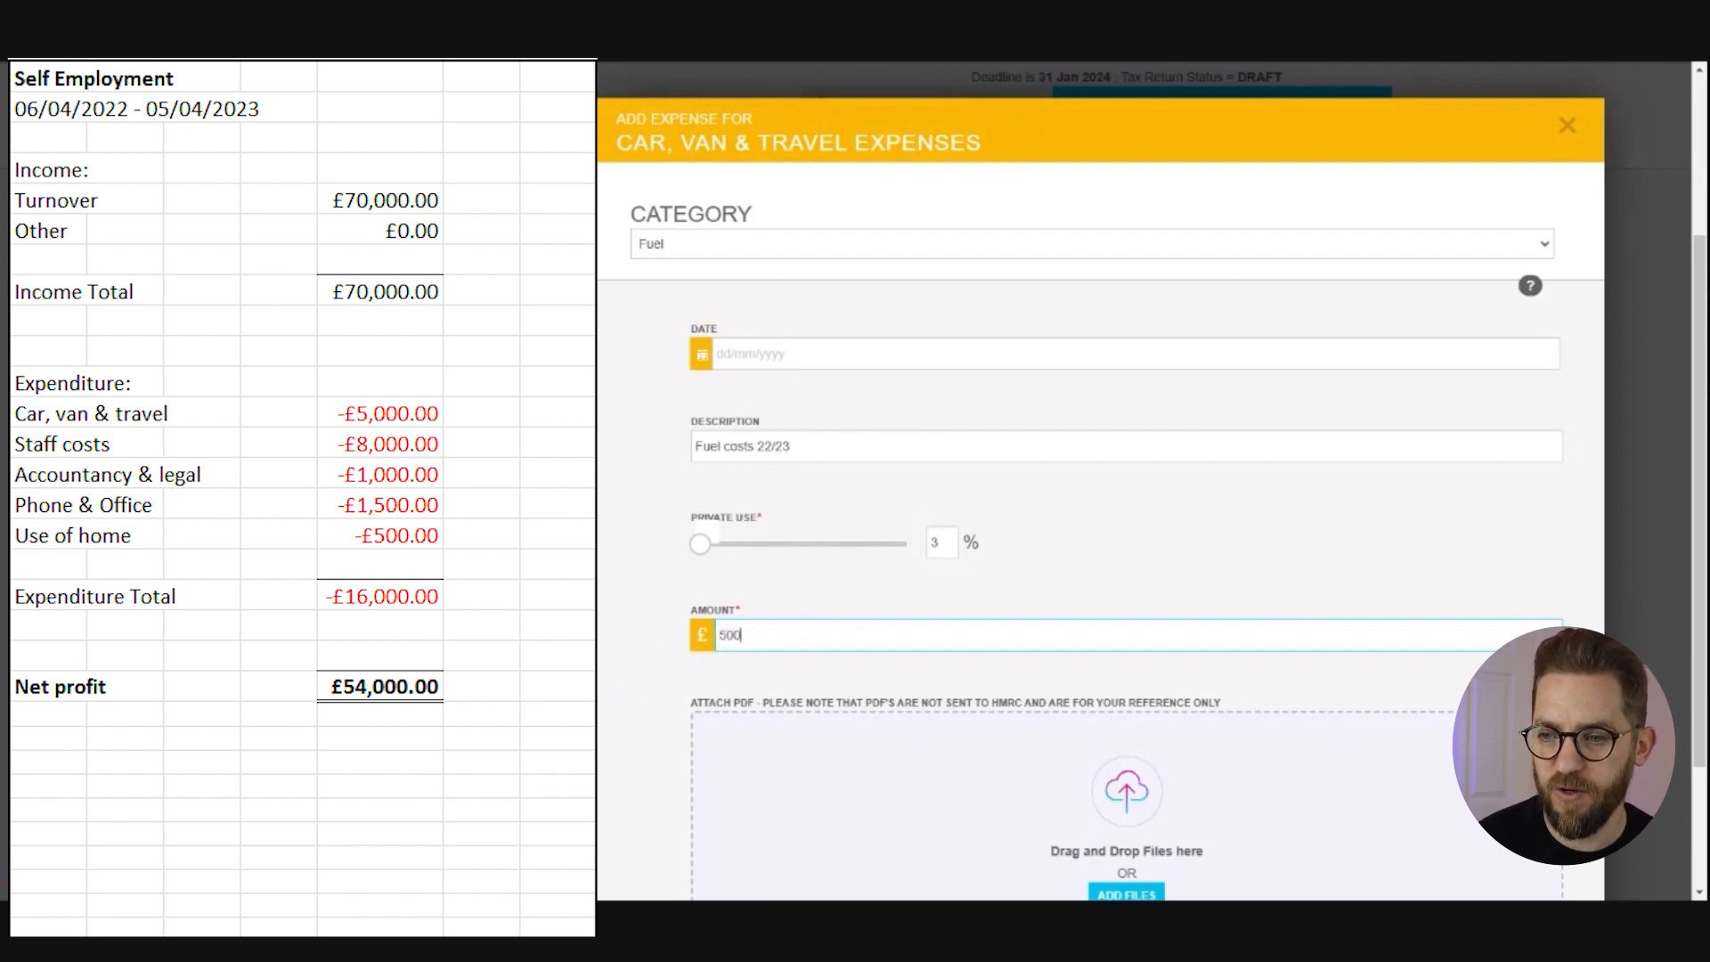
scroll(926, 595, down, 2)
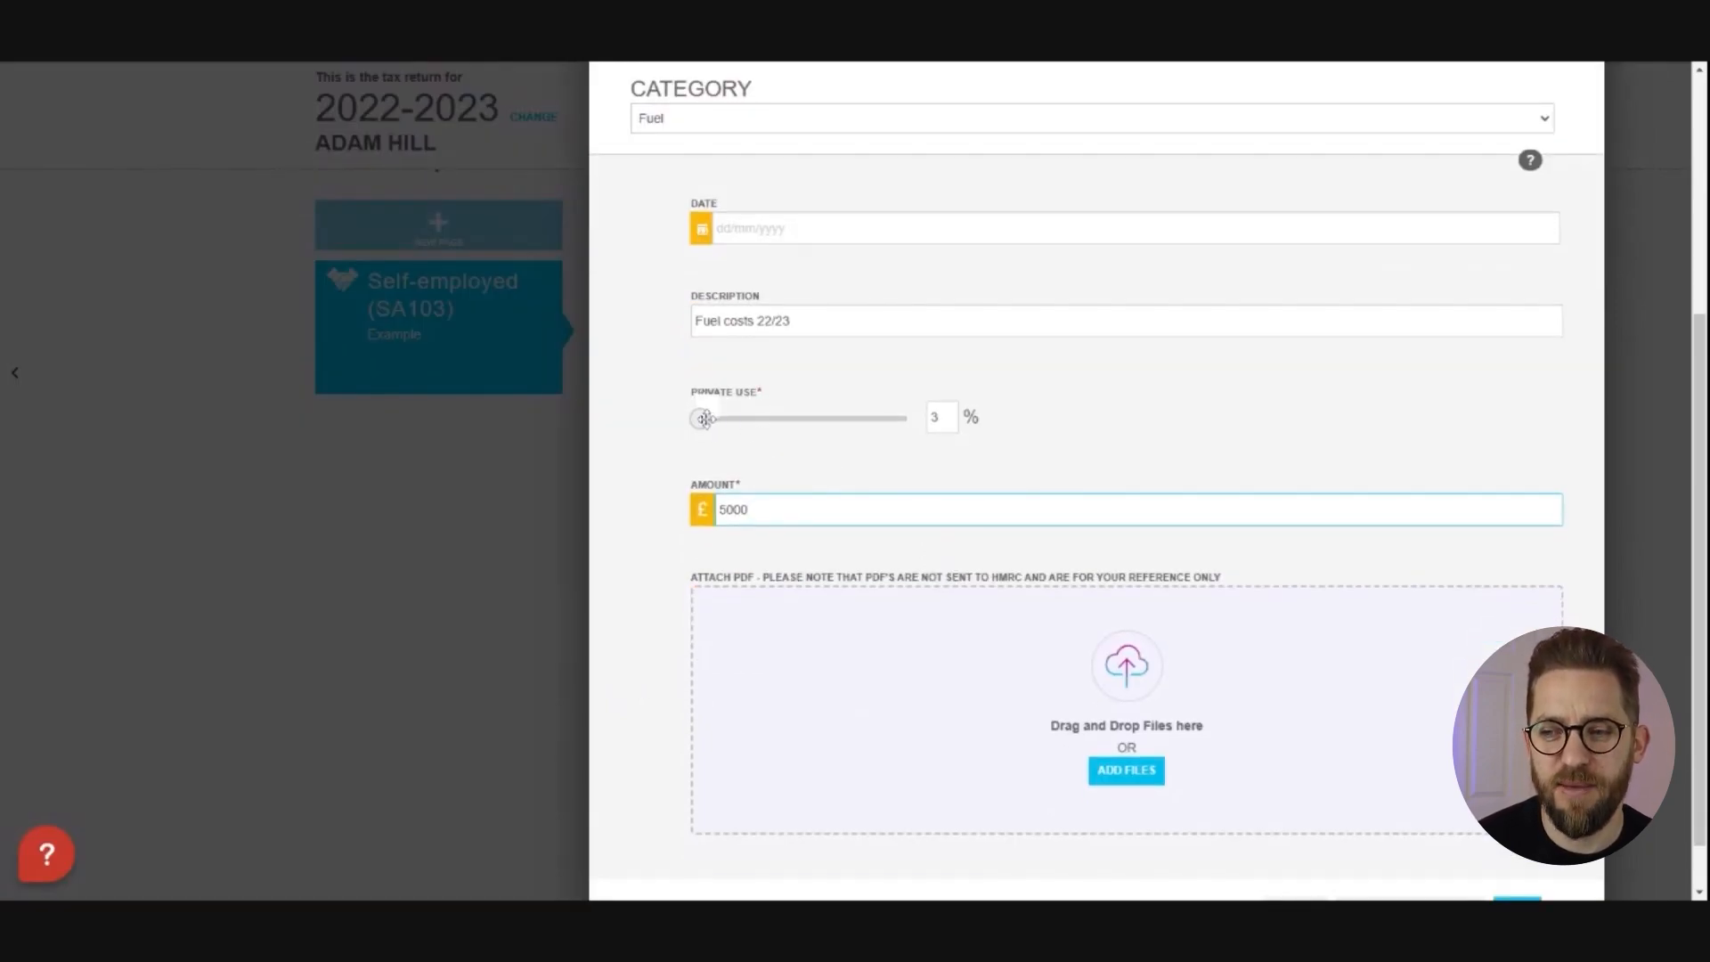
drag(702, 418, 719, 425)
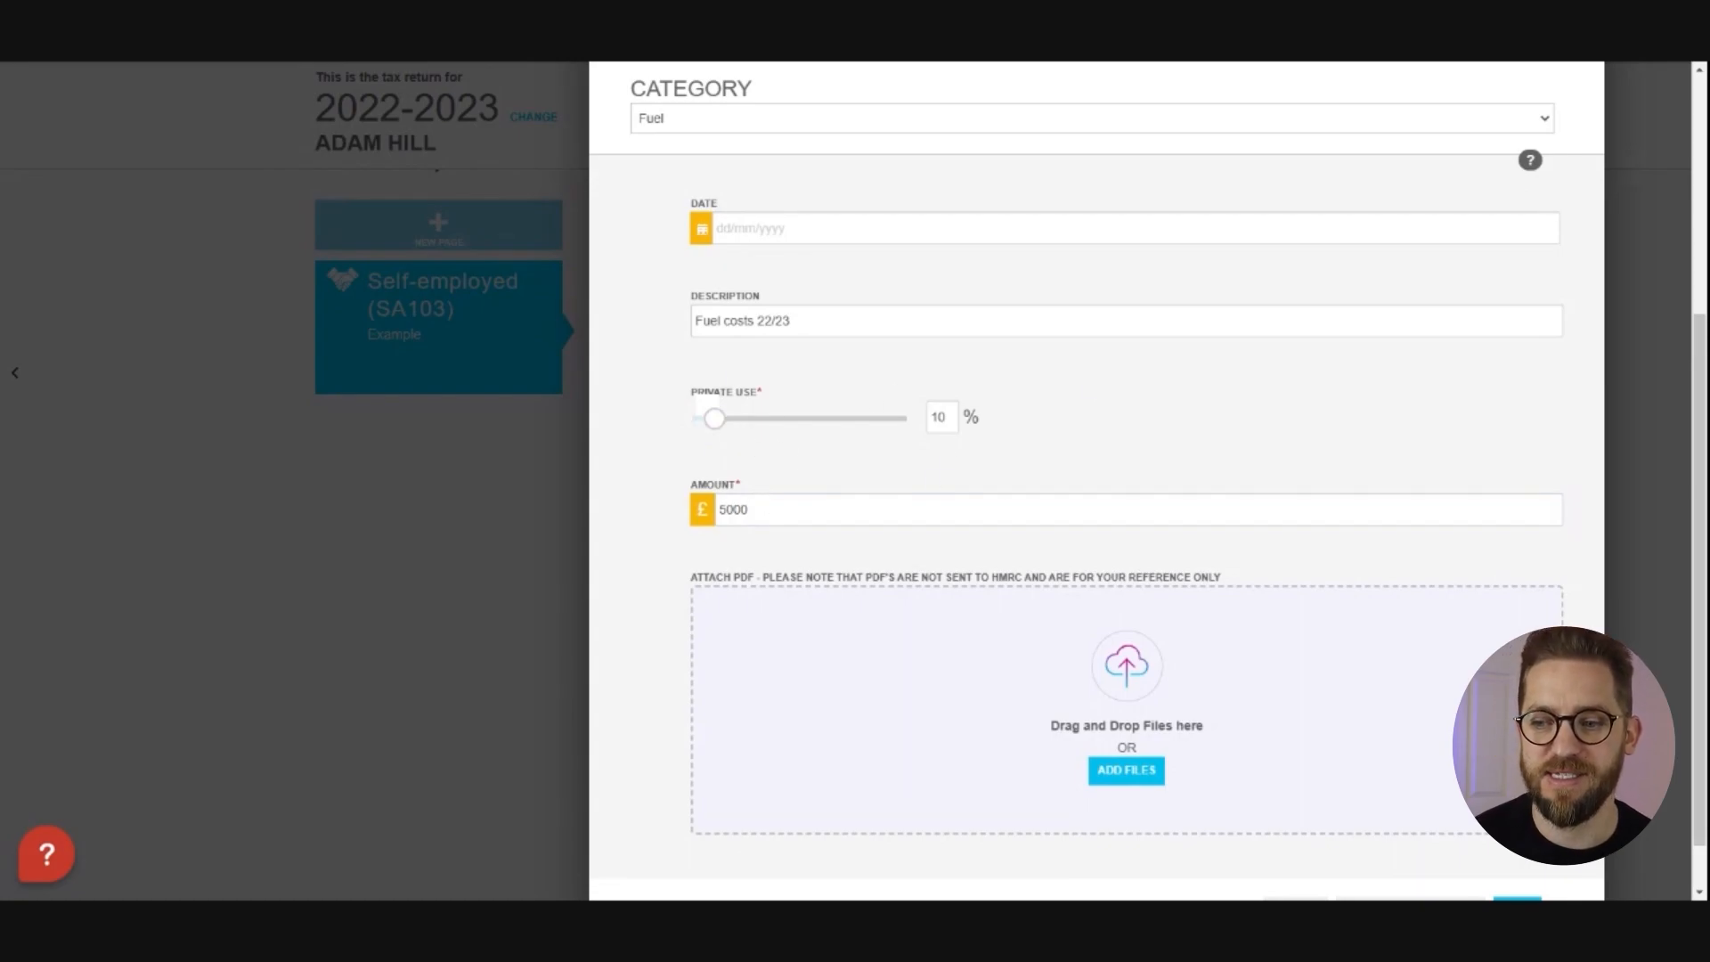
drag(755, 510, 718, 510)
click(751, 510)
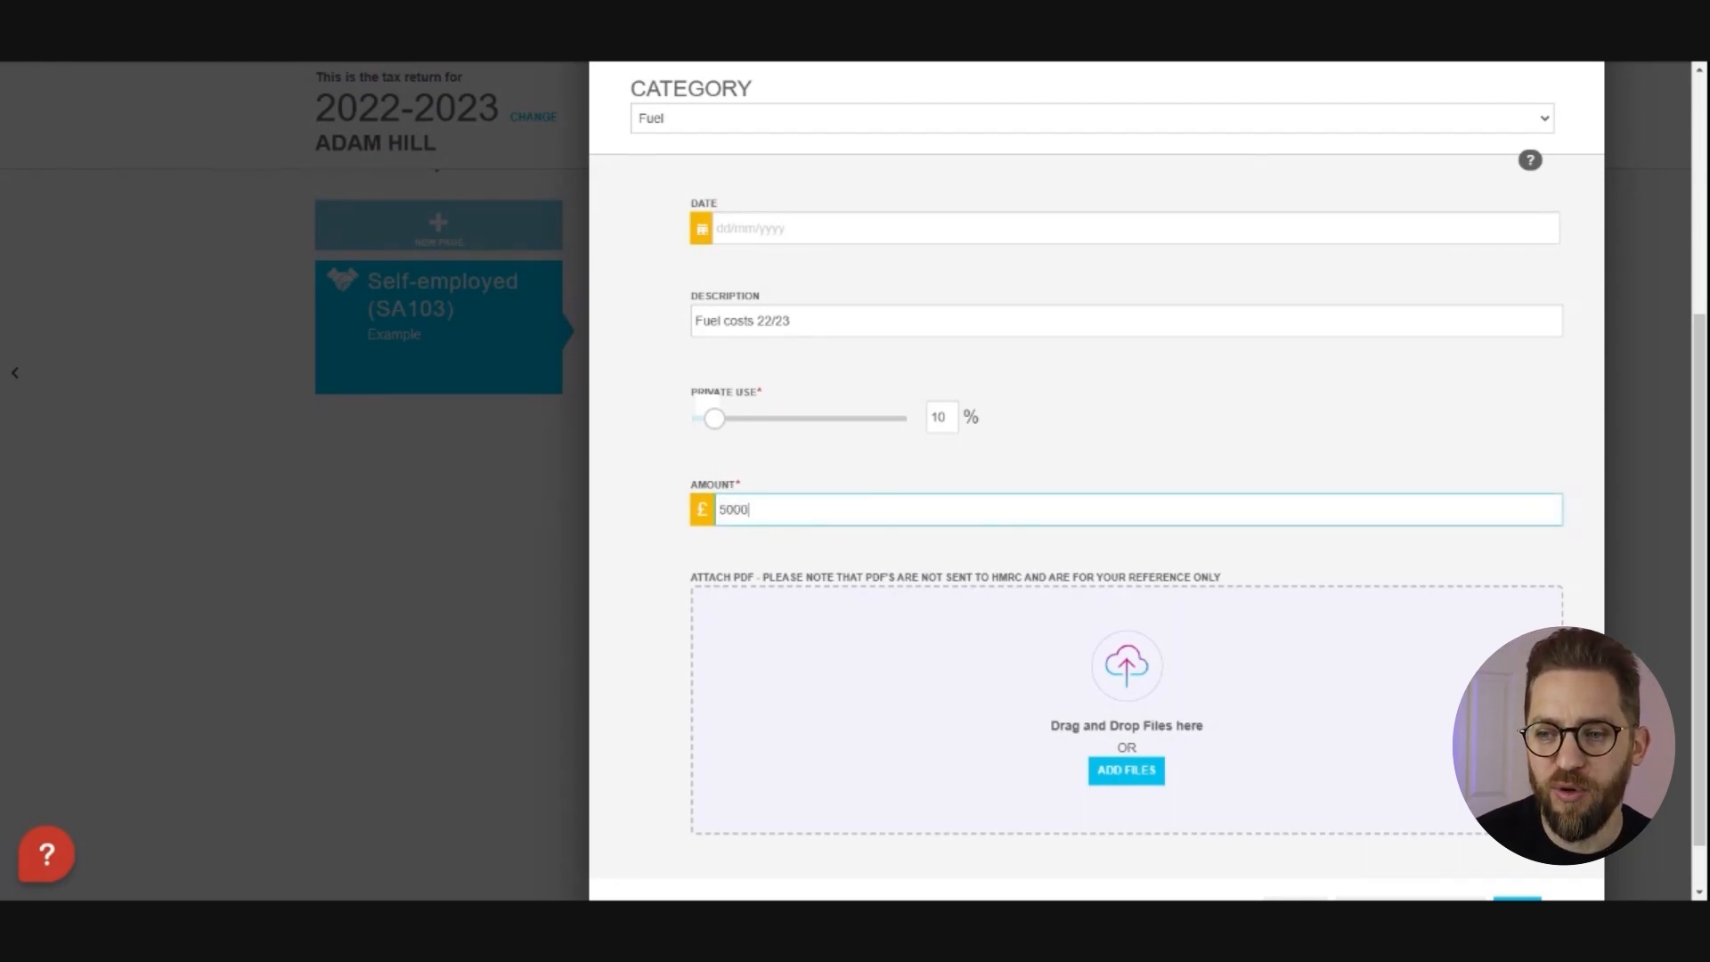
Set the fuel expense's private use to 0% and save the expense
drag(714, 418, 693, 422)
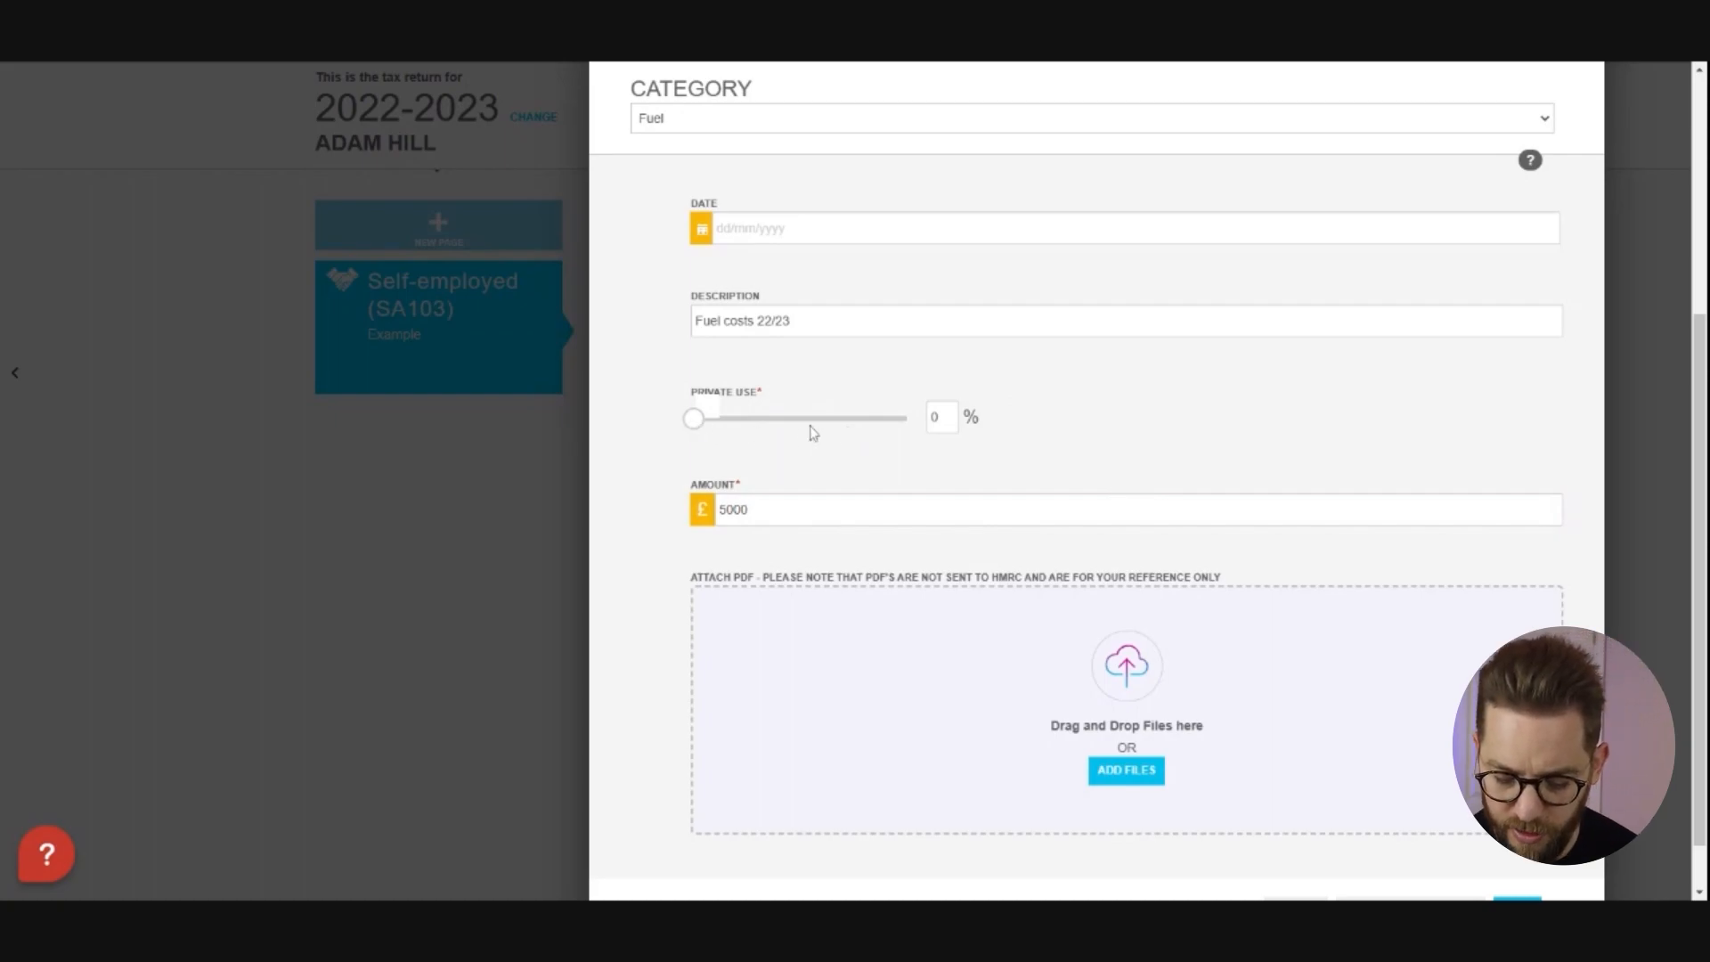
double_click(935, 416)
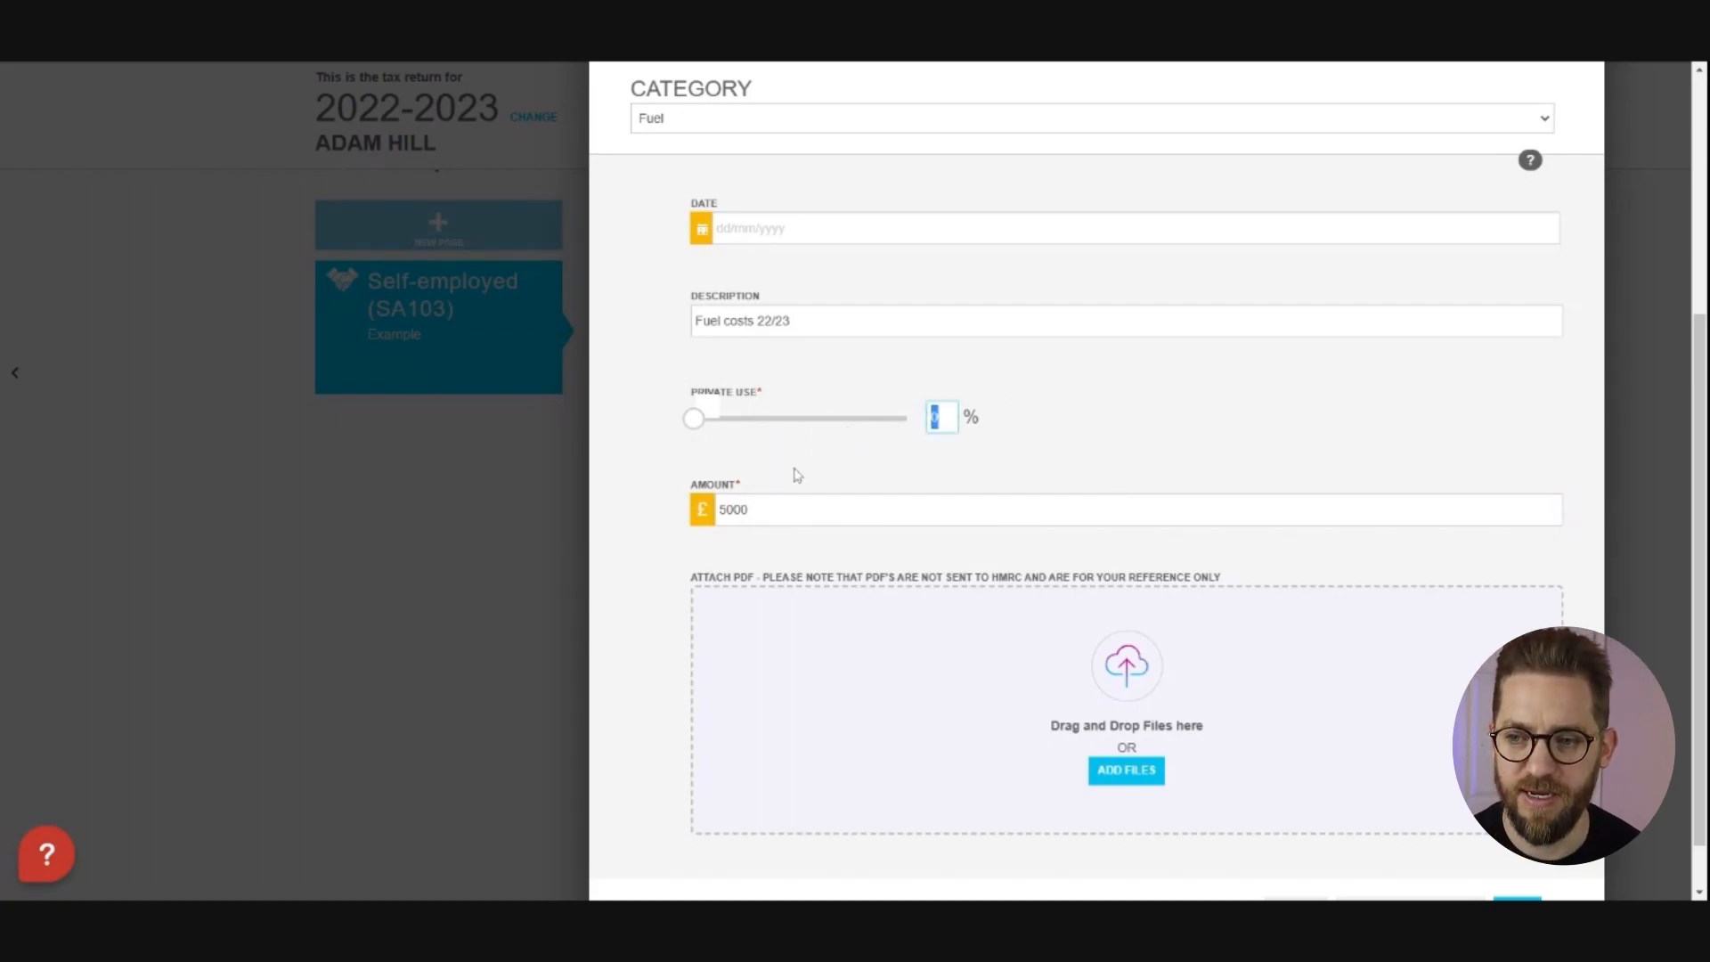
text(10)
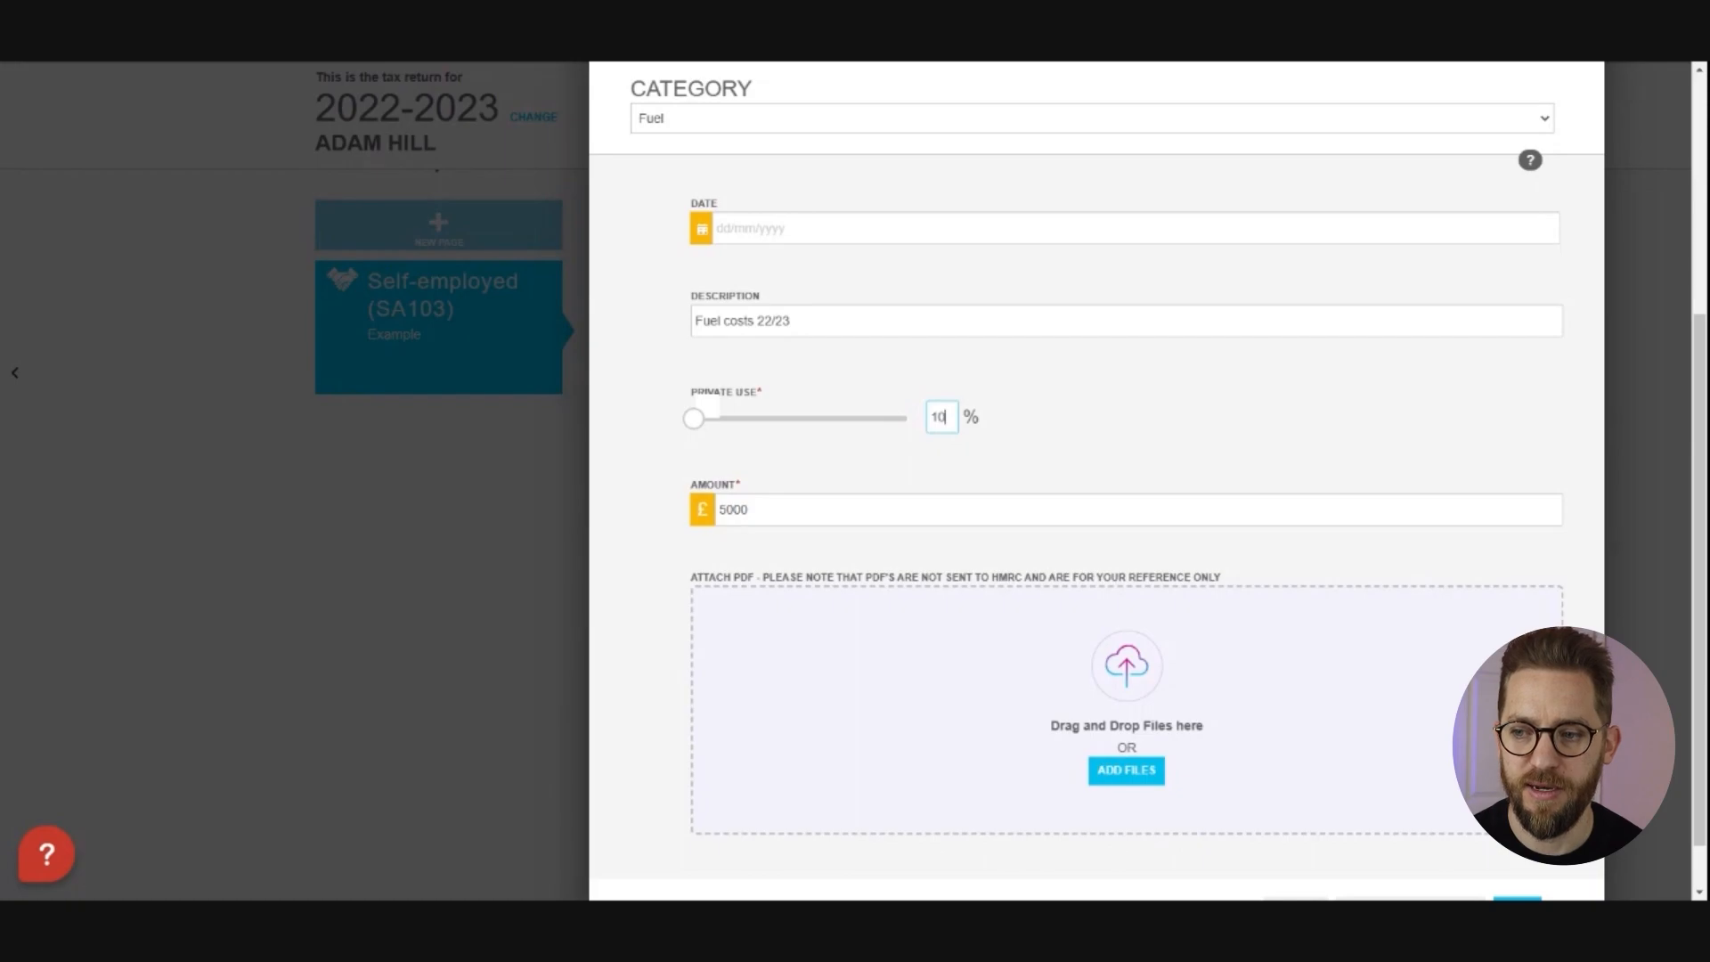
key(Tab)
drag(714, 418, 692, 418)
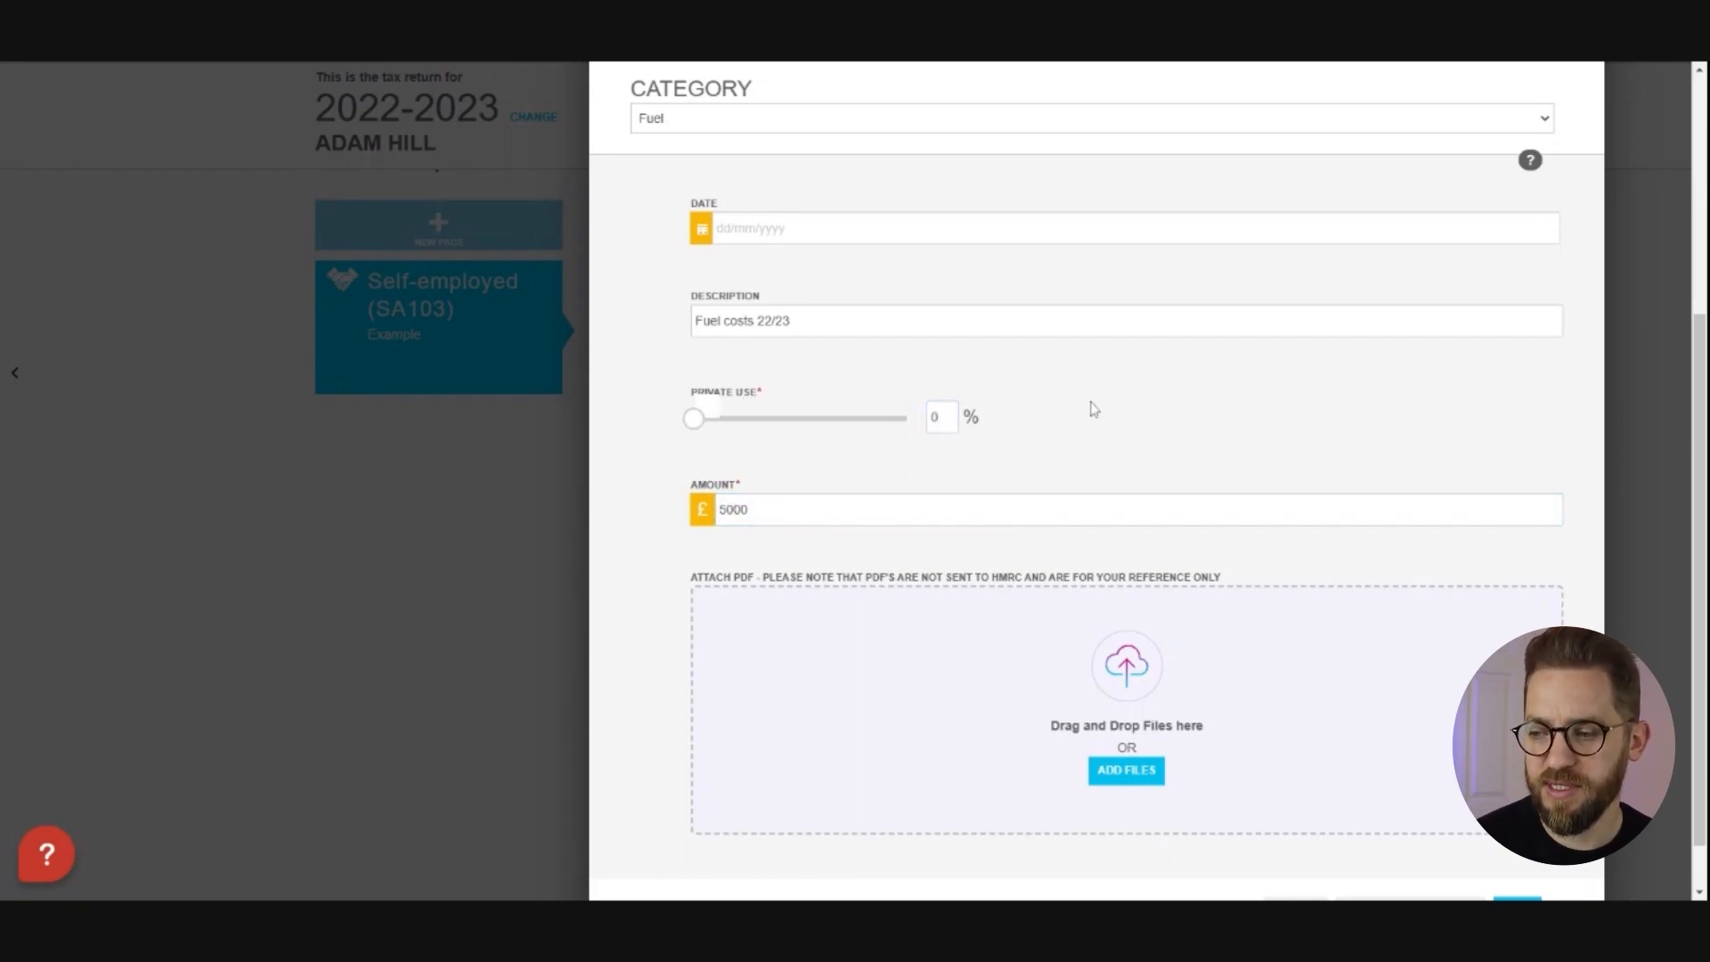
scroll(1079, 414, down, 1)
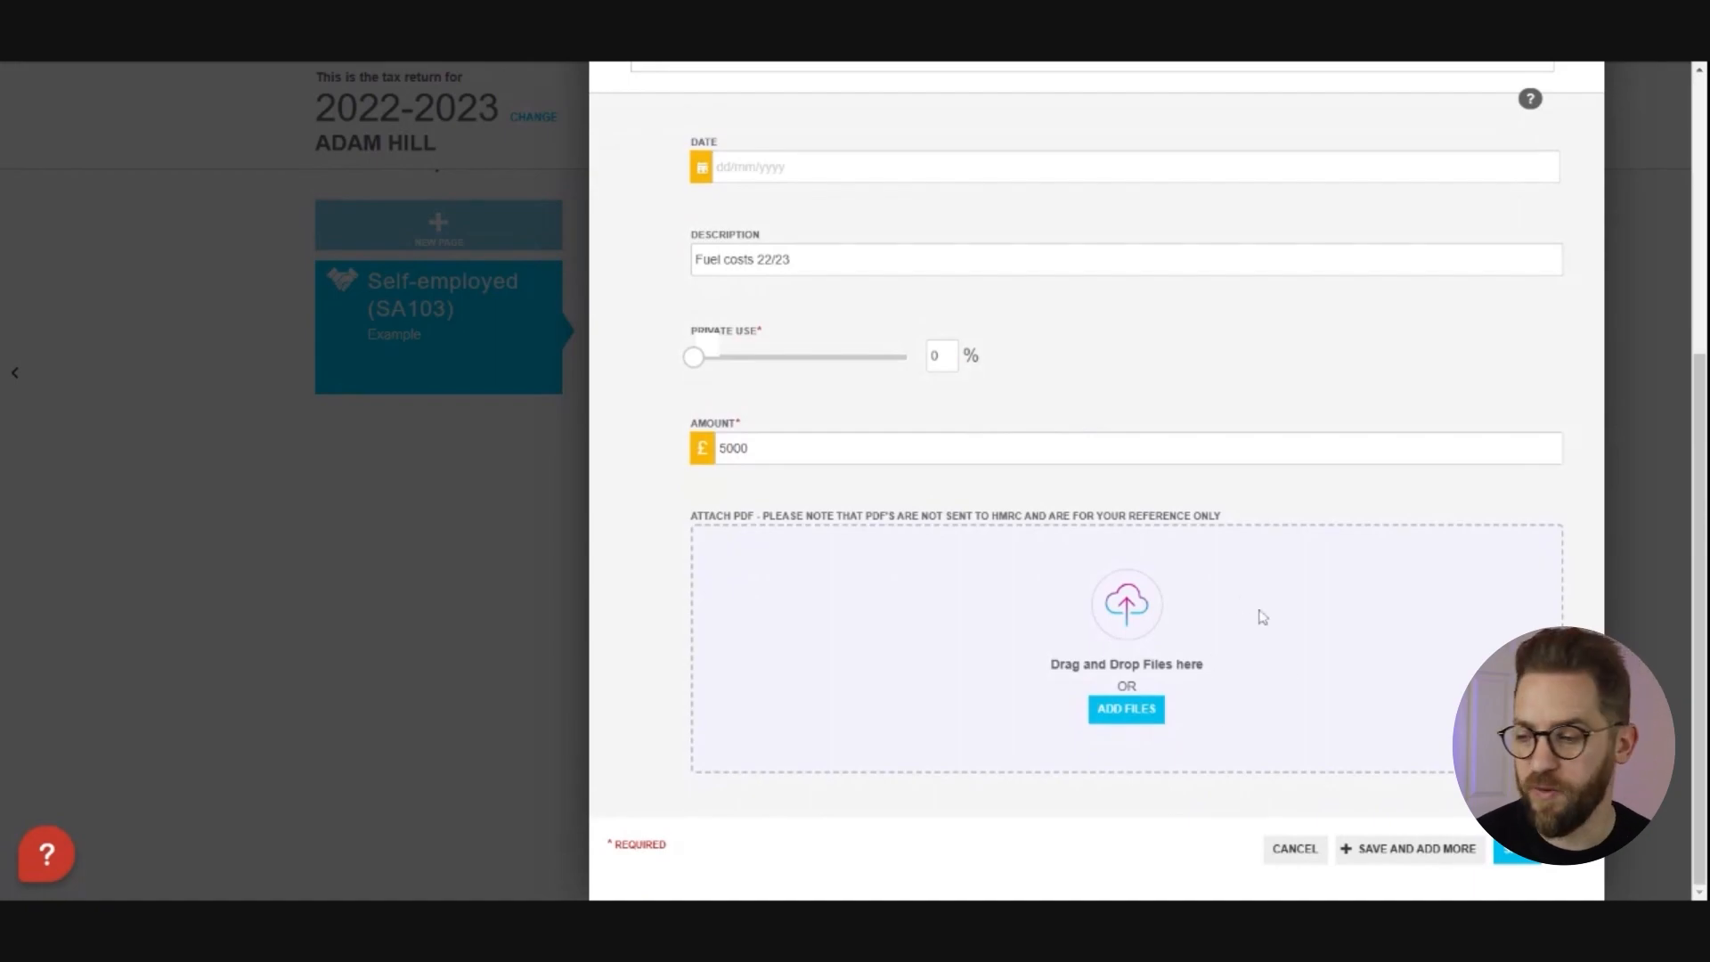
click(1528, 862)
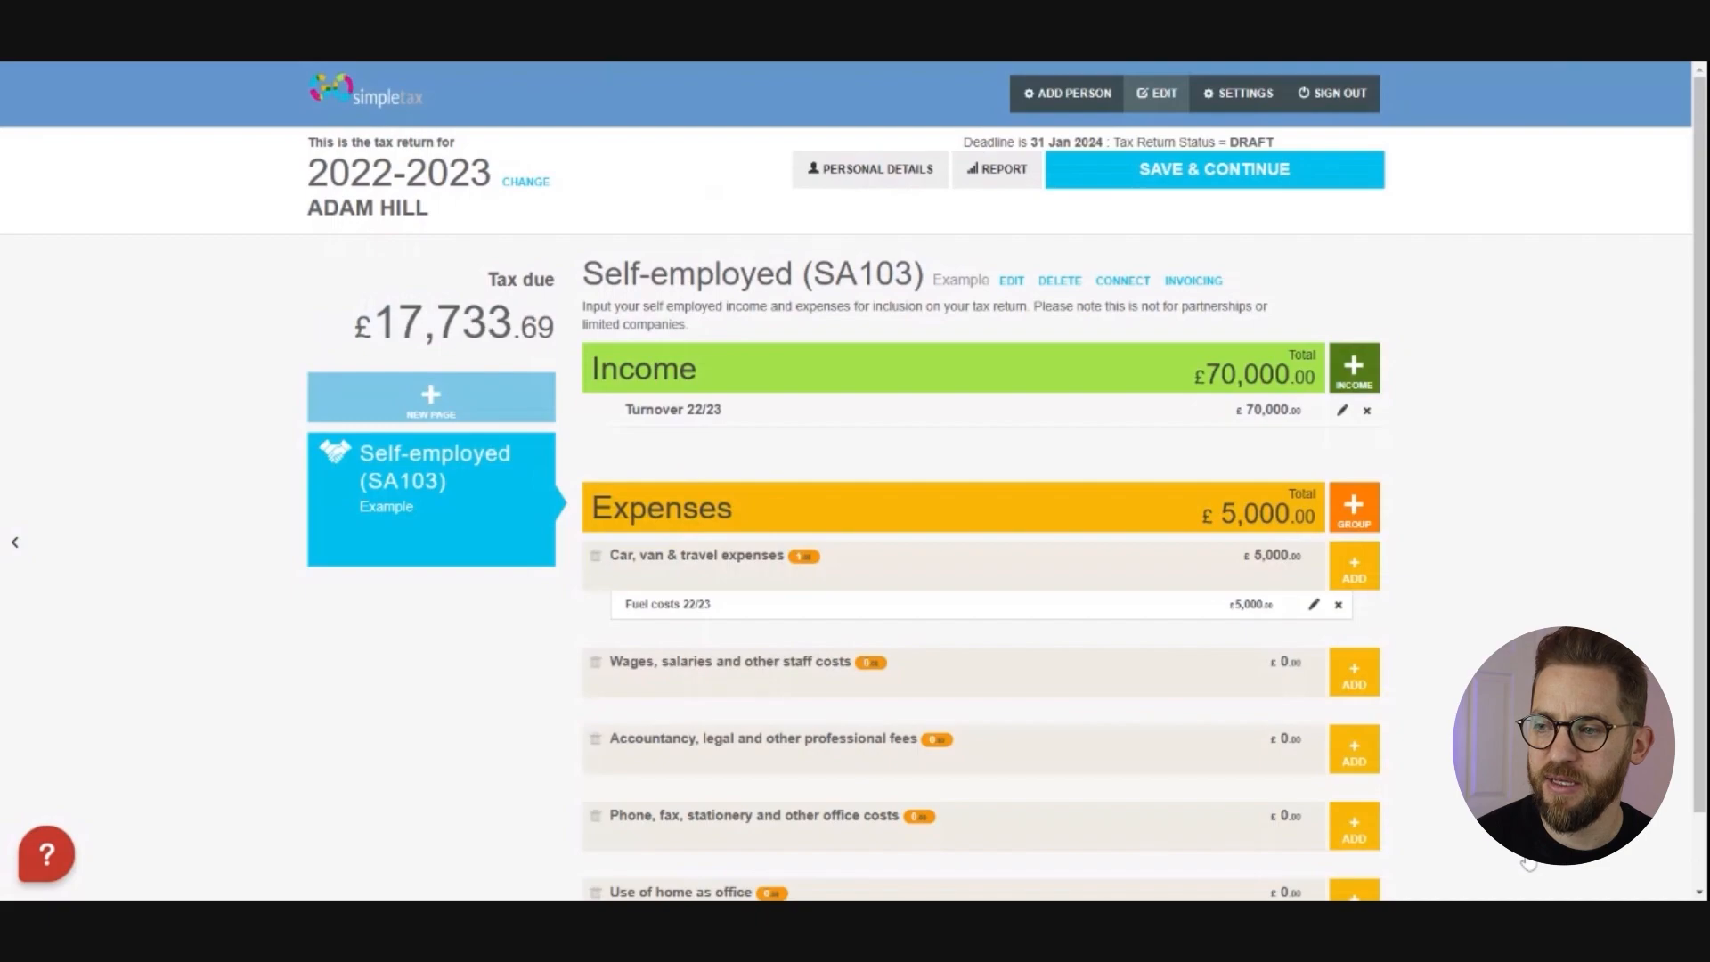
Start a new expense under Wages, salaries and other staff costs with the category Wages & Salaries (your staff) and the description "Salaries 22/23"
scroll(1193, 637, down, 1)
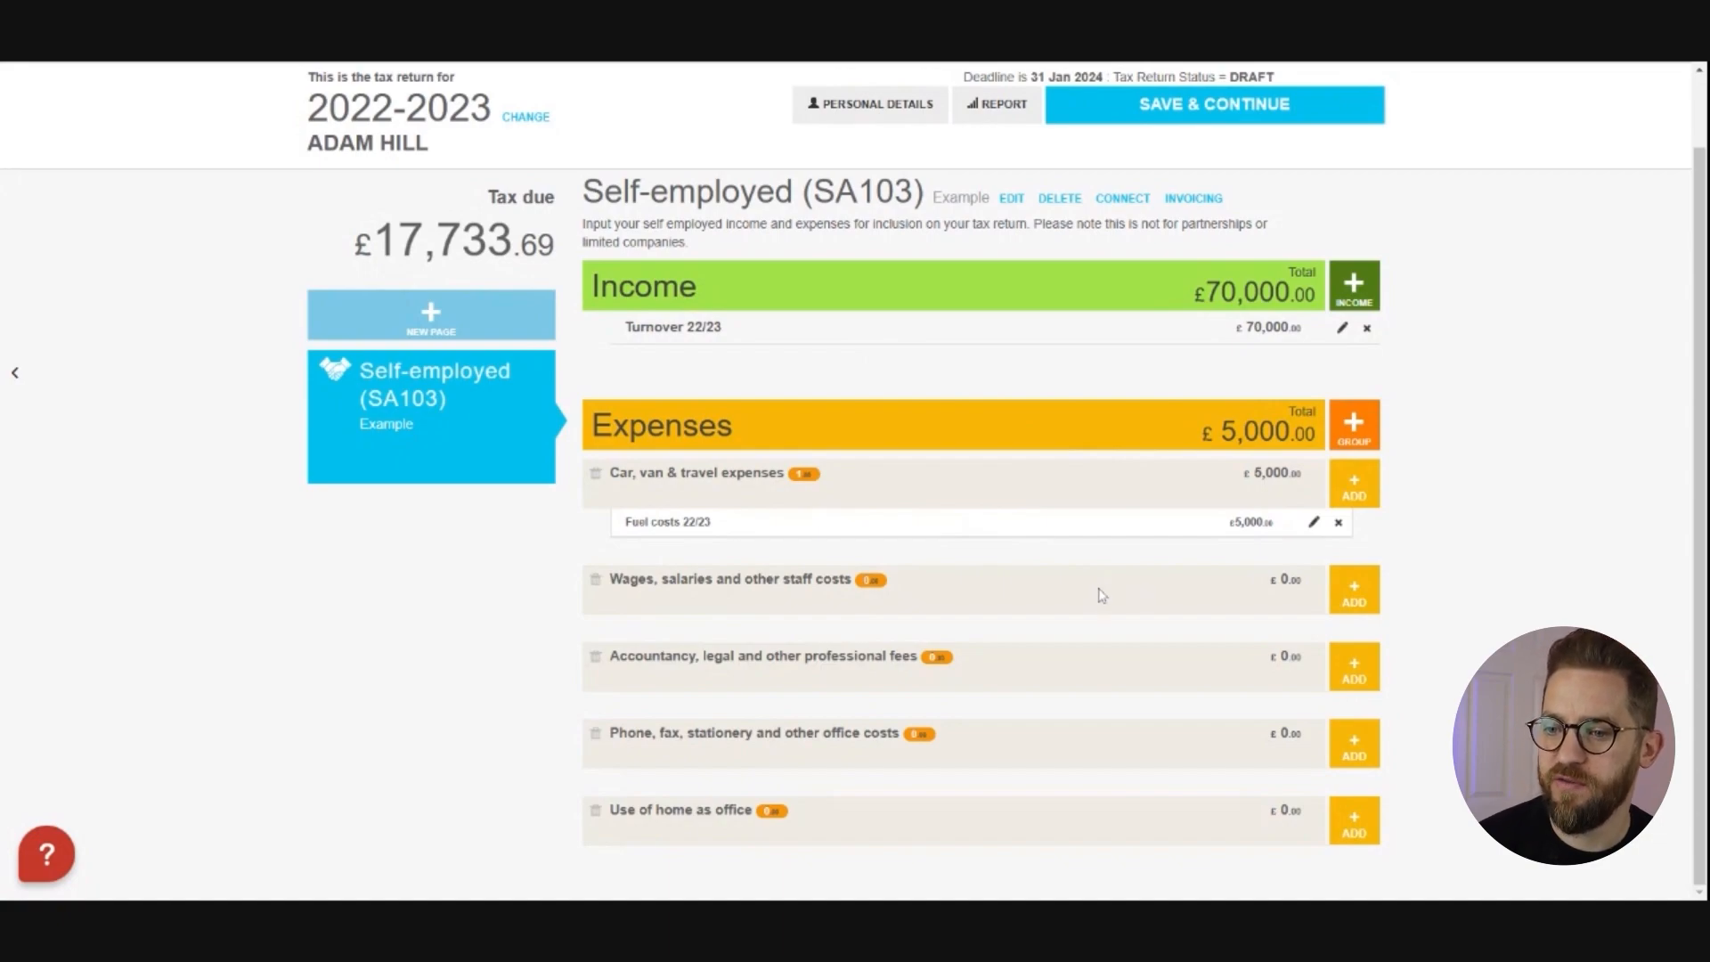
click(1354, 590)
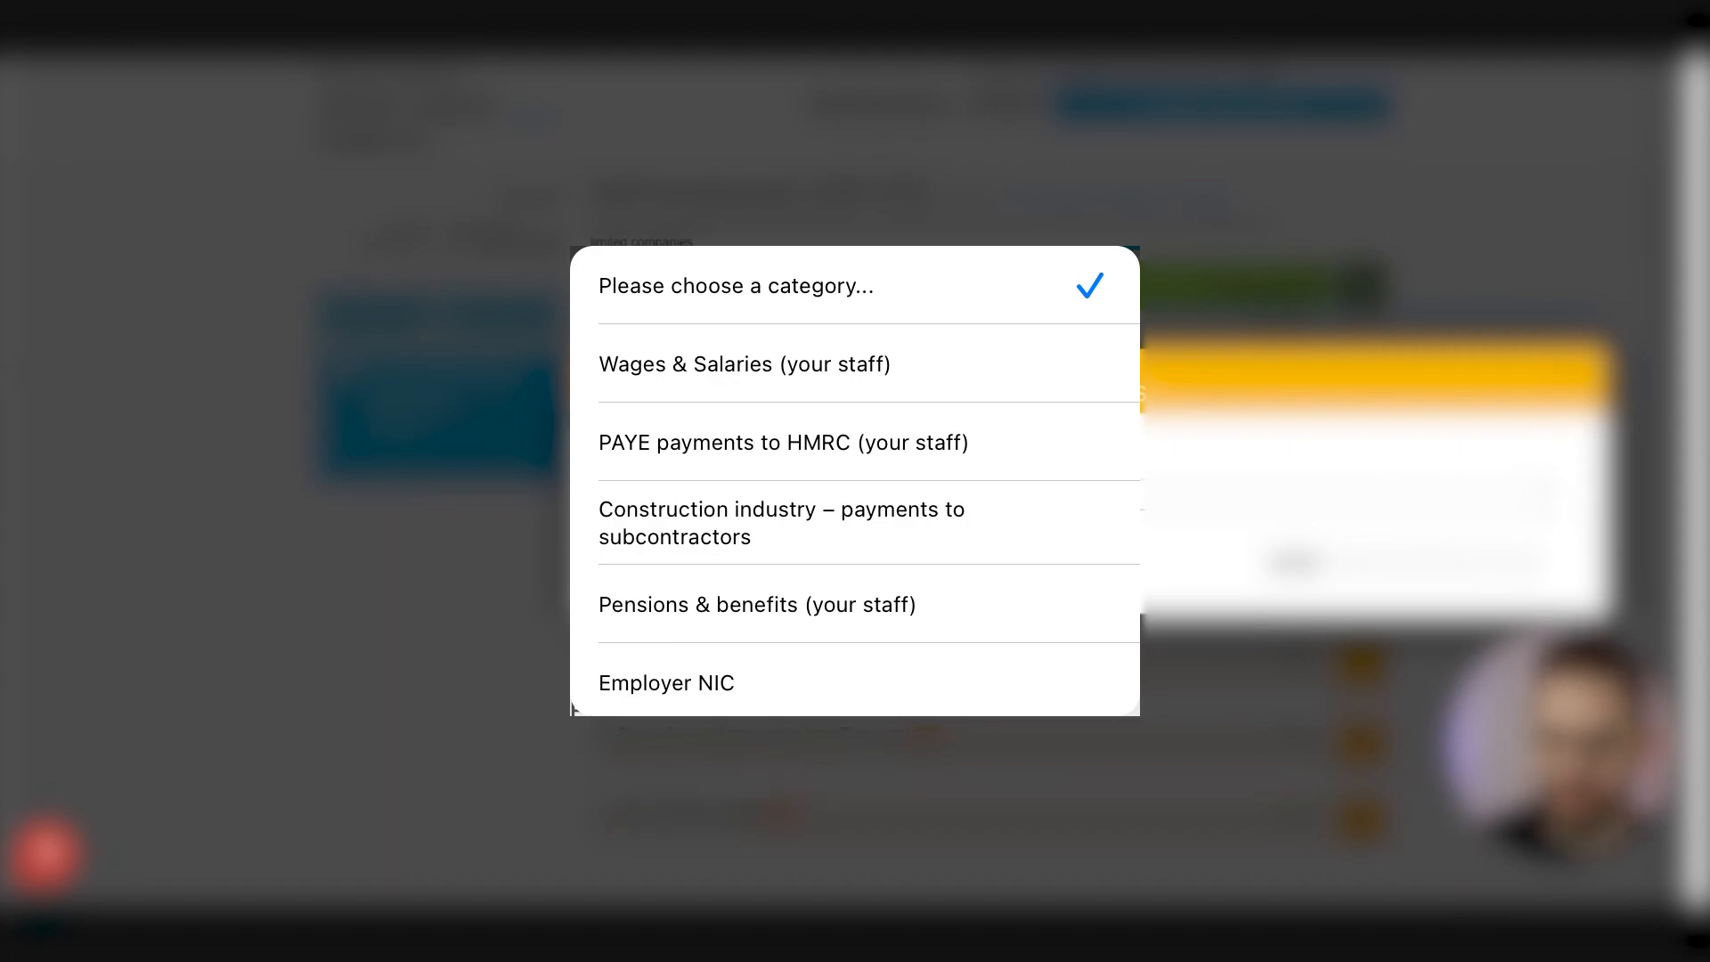
click(744, 364)
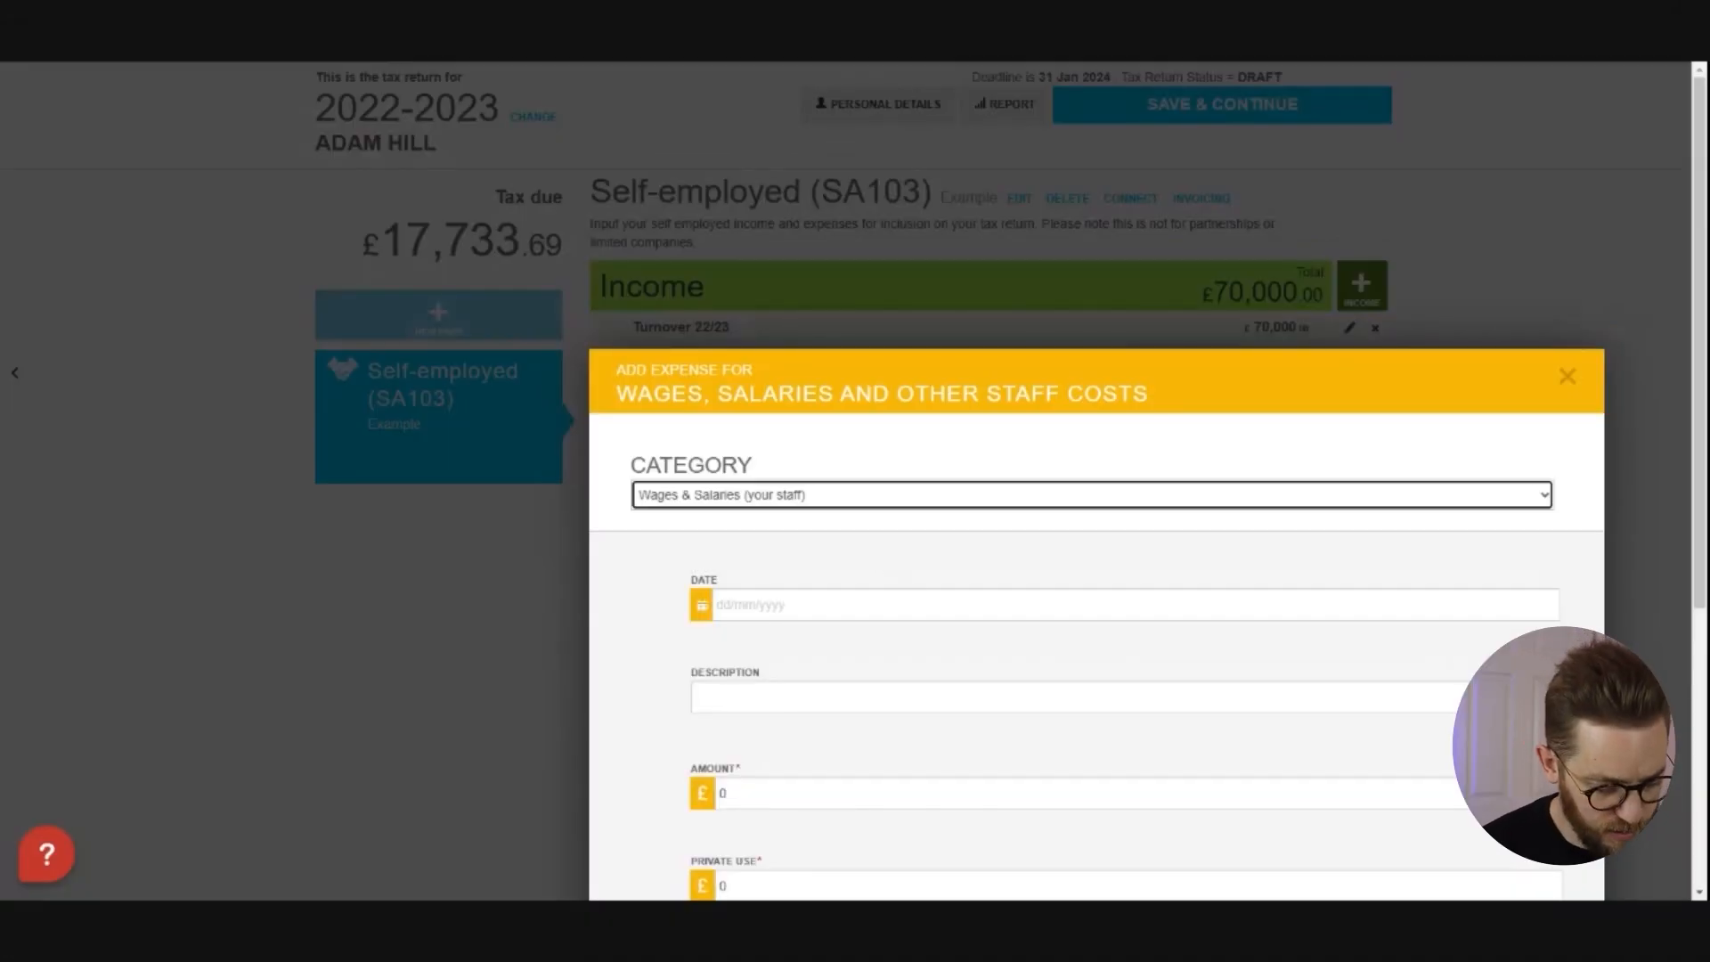
scroll(890, 463, down, 3)
click(891, 445)
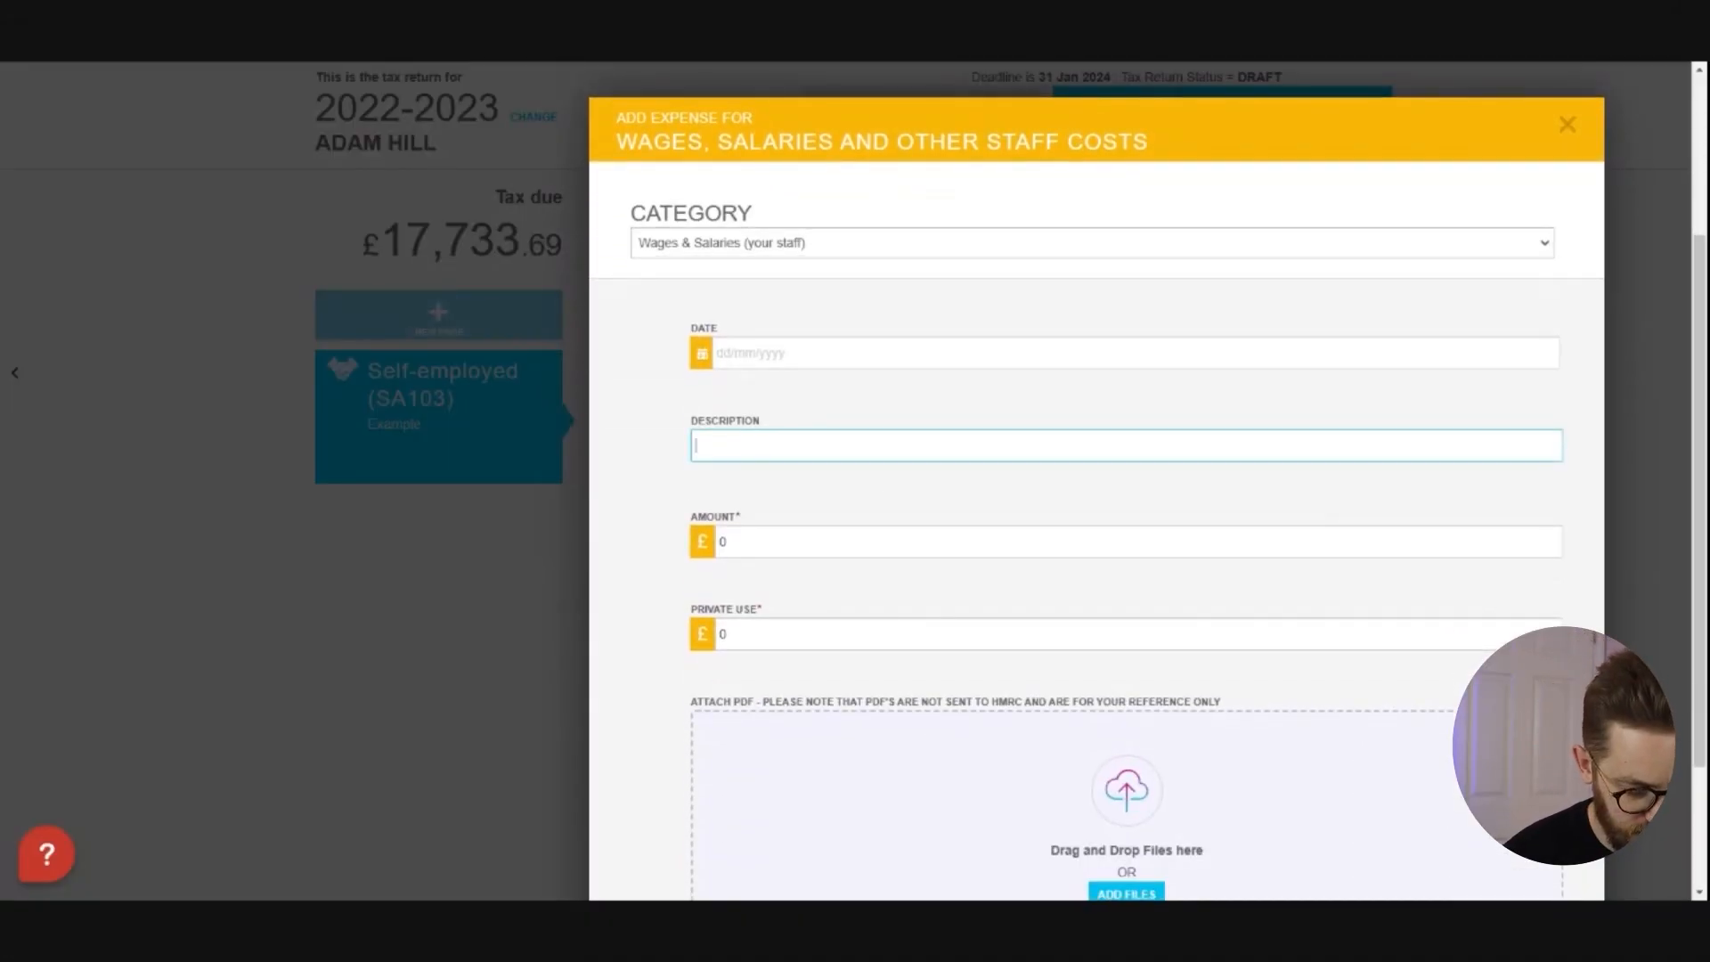
text(Sa)
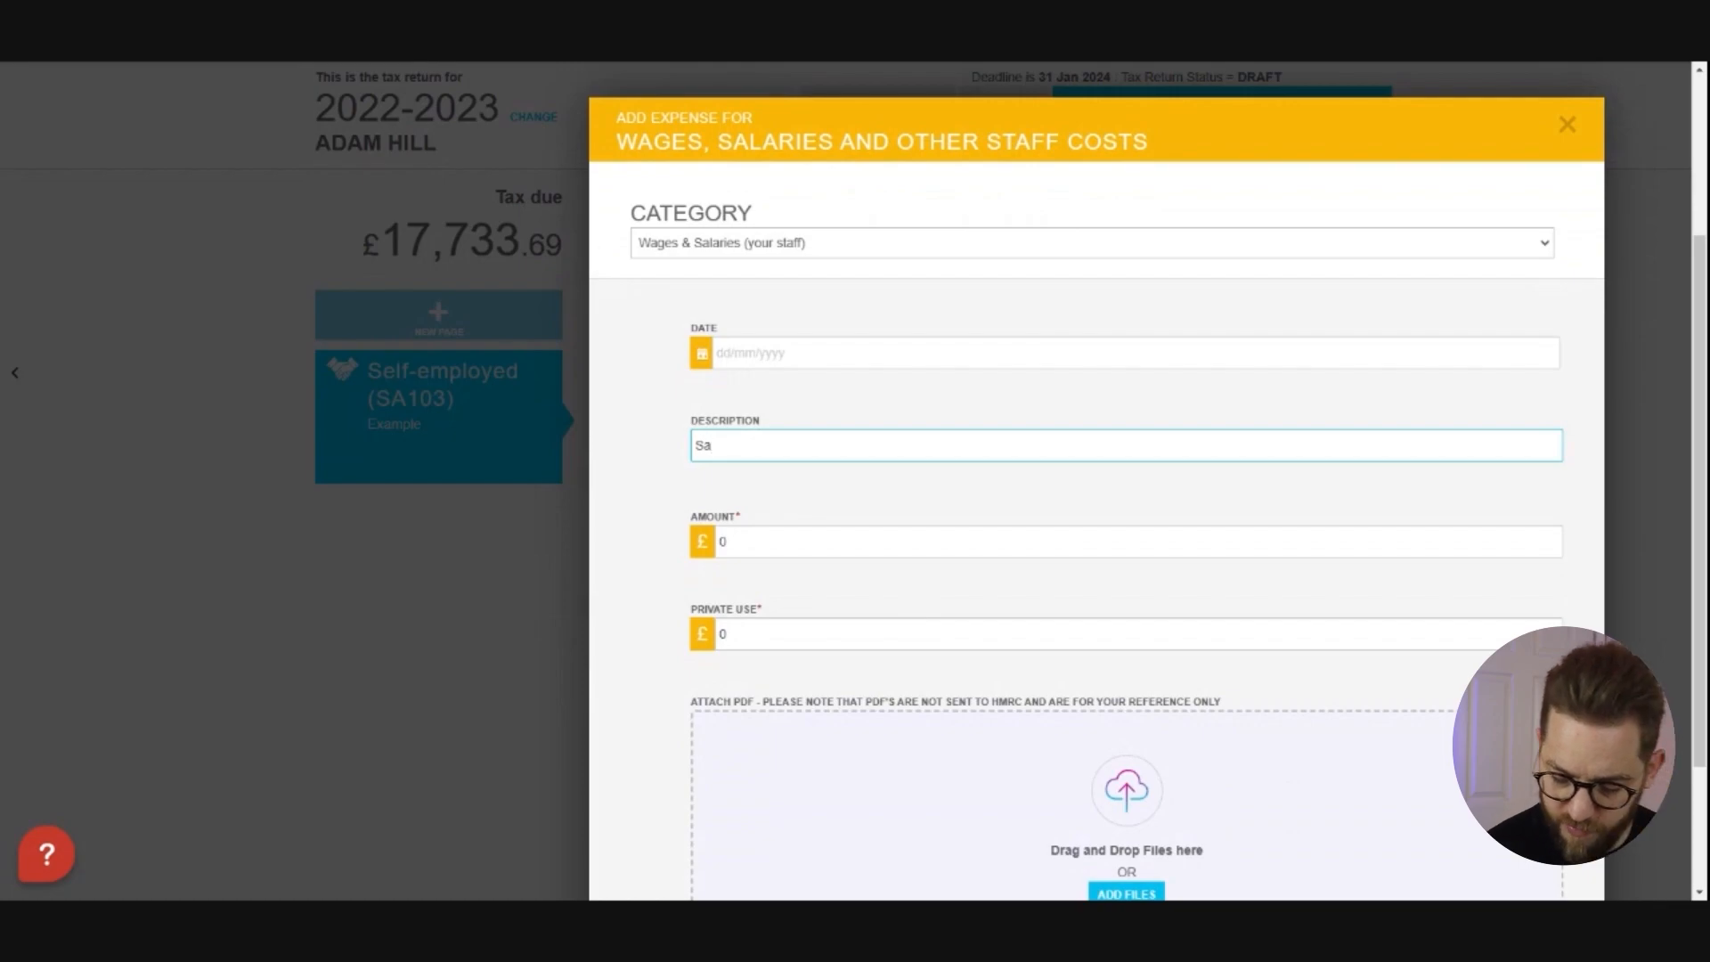
text(laries )
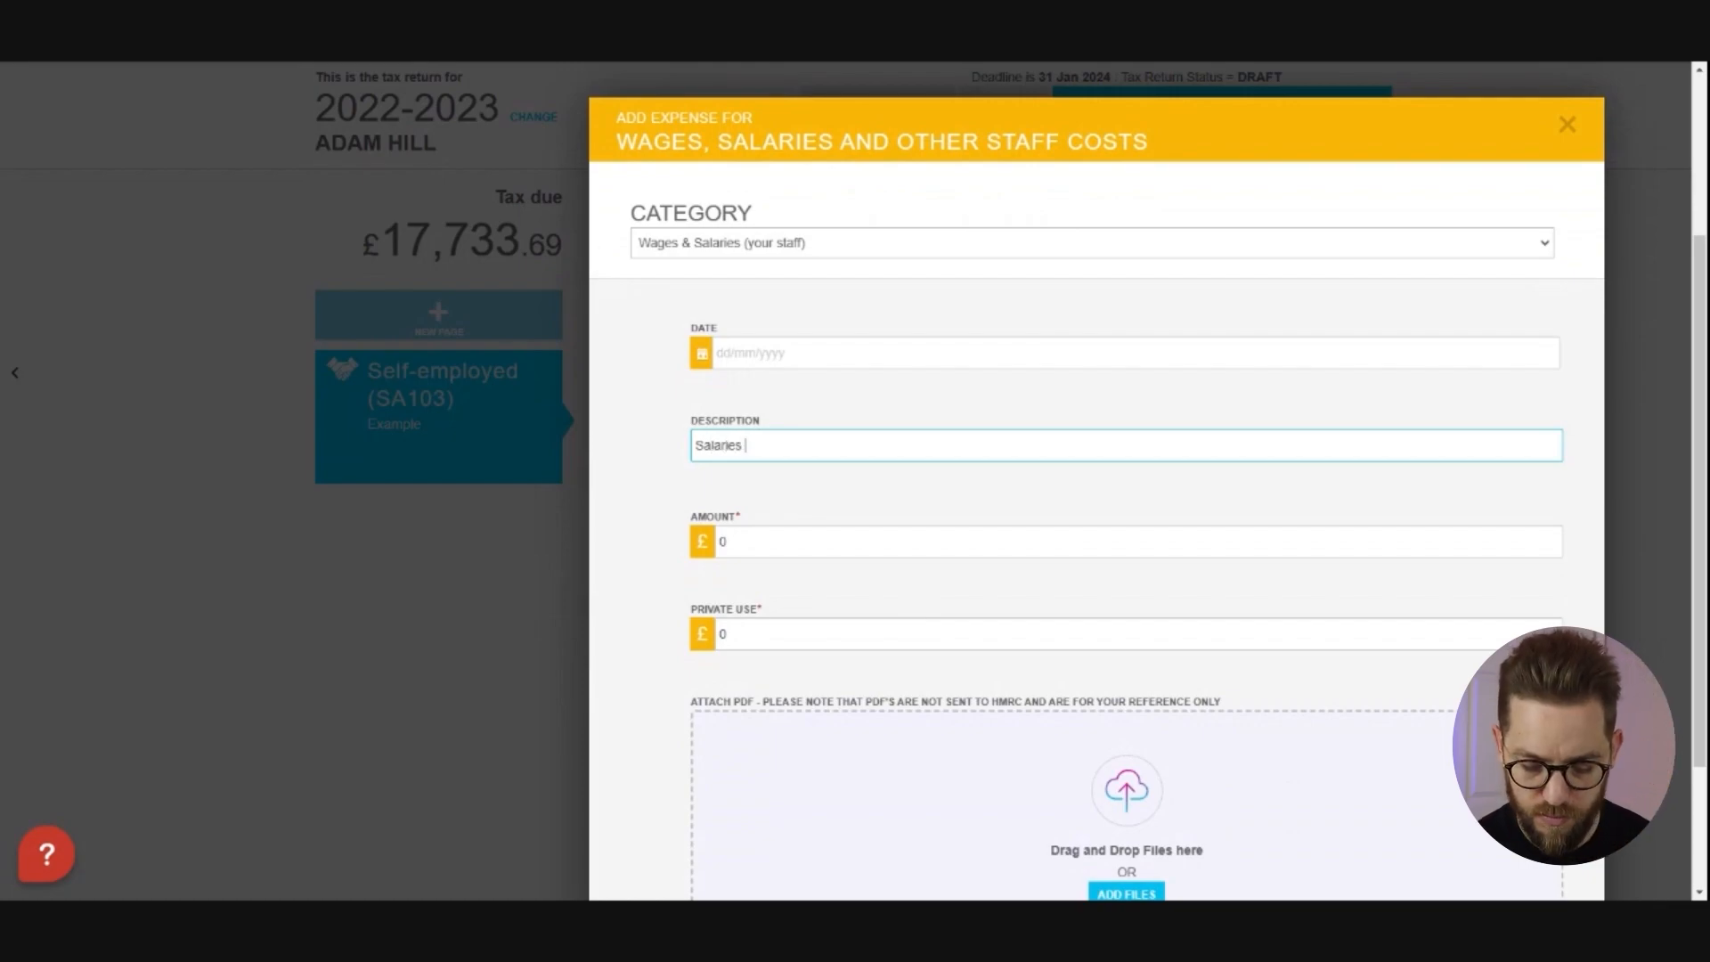
text(222)
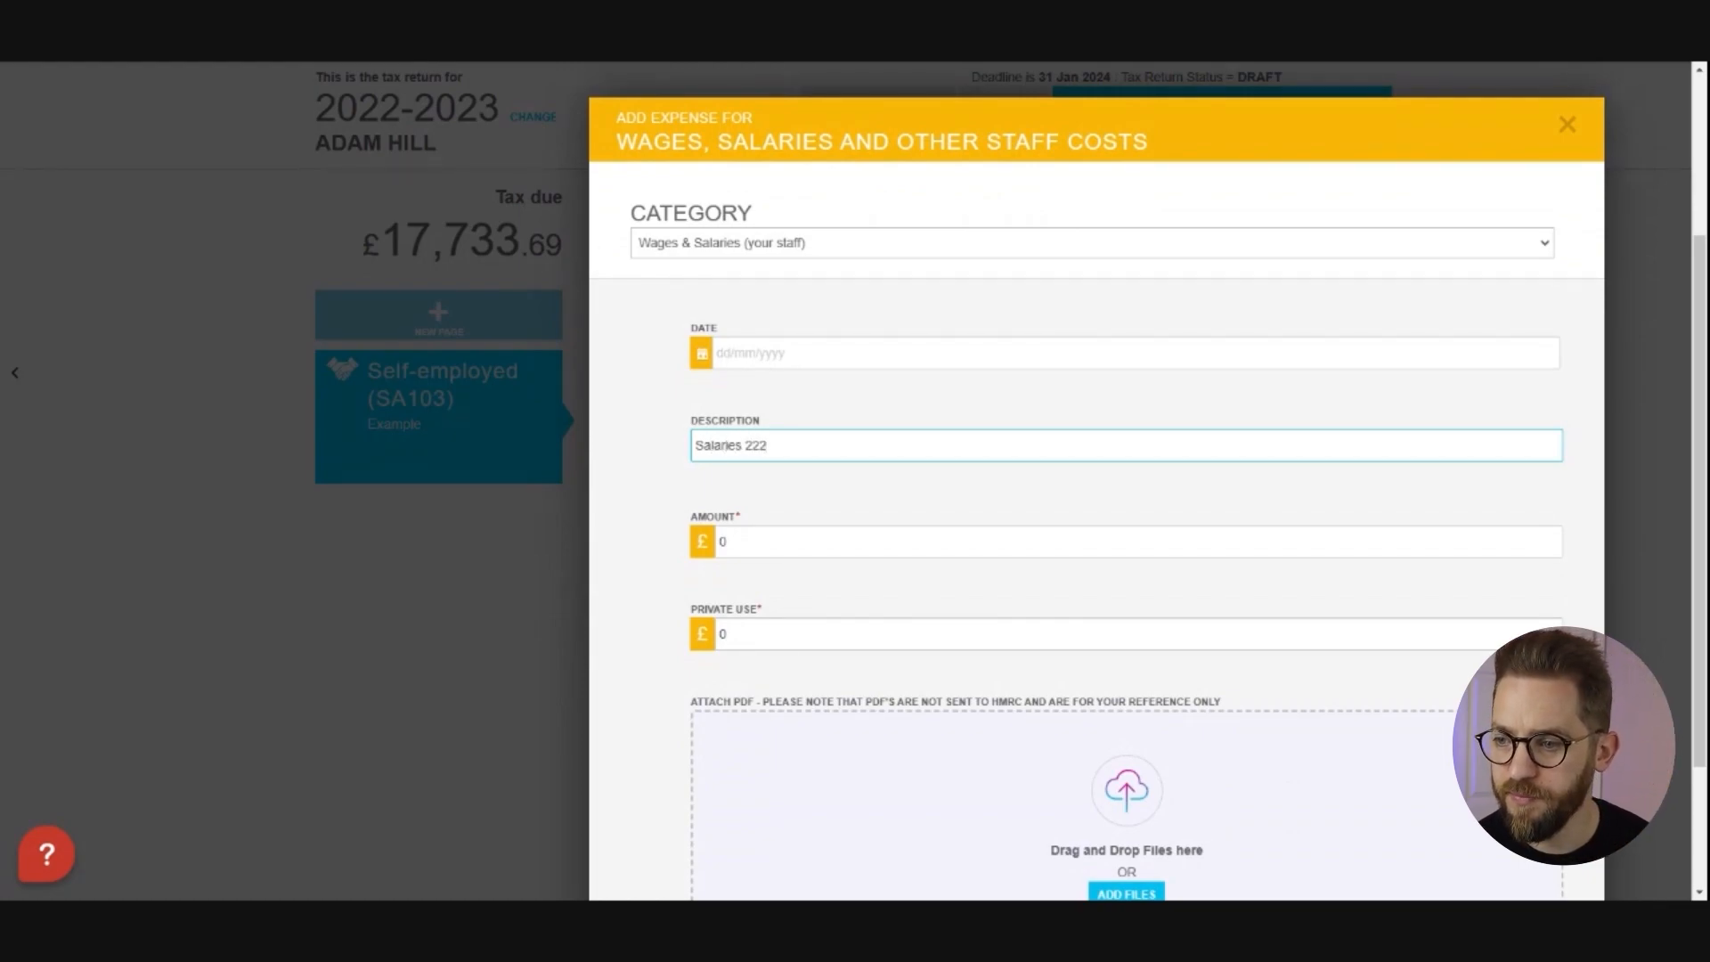
key(BackSpace)
text(/23)
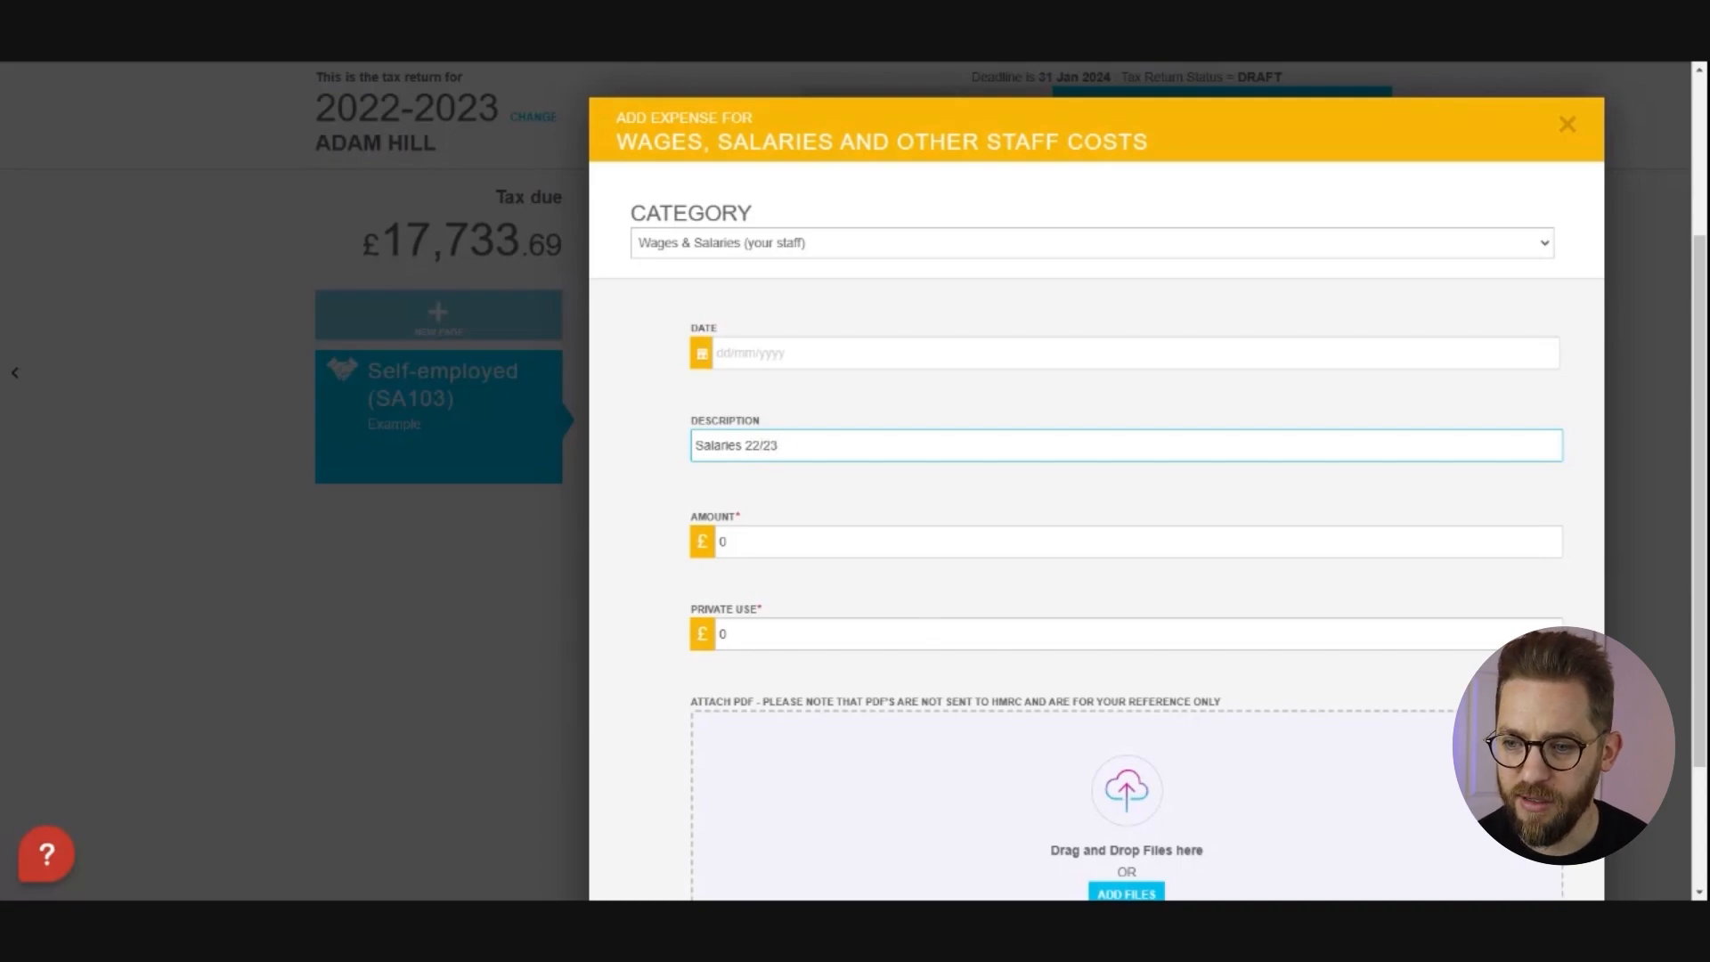
Set the salaries expense's amount to £8000 and its private use to £0, and save the expense
key(Tab)
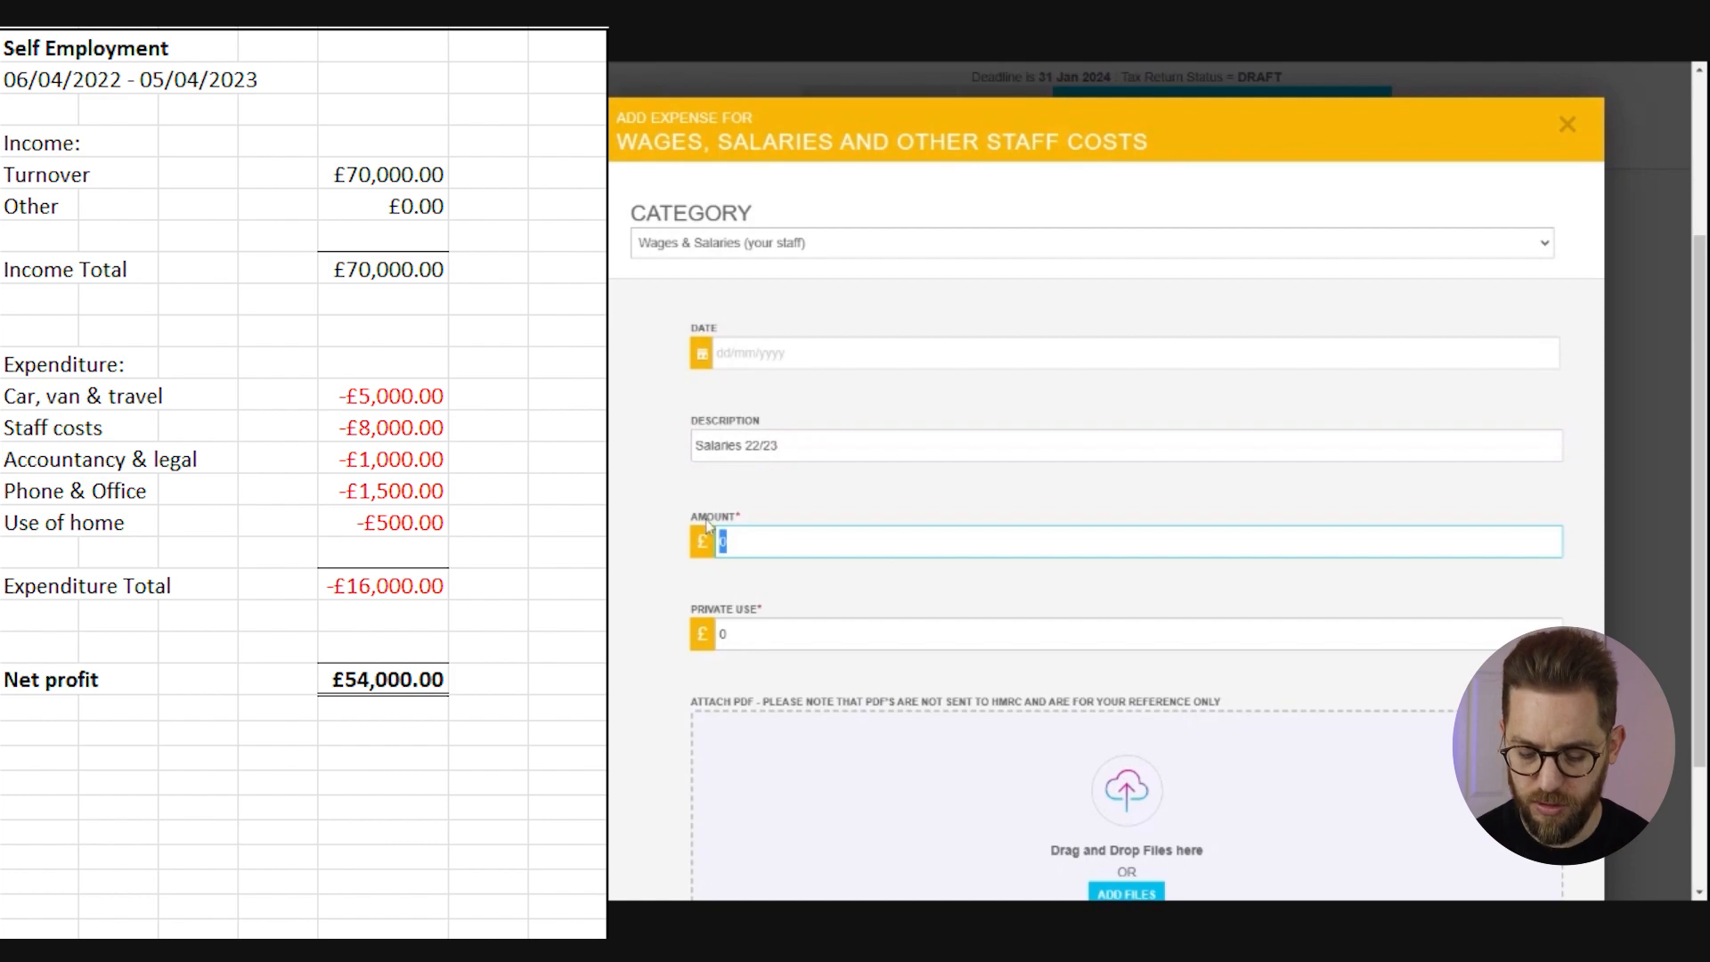
text(800)
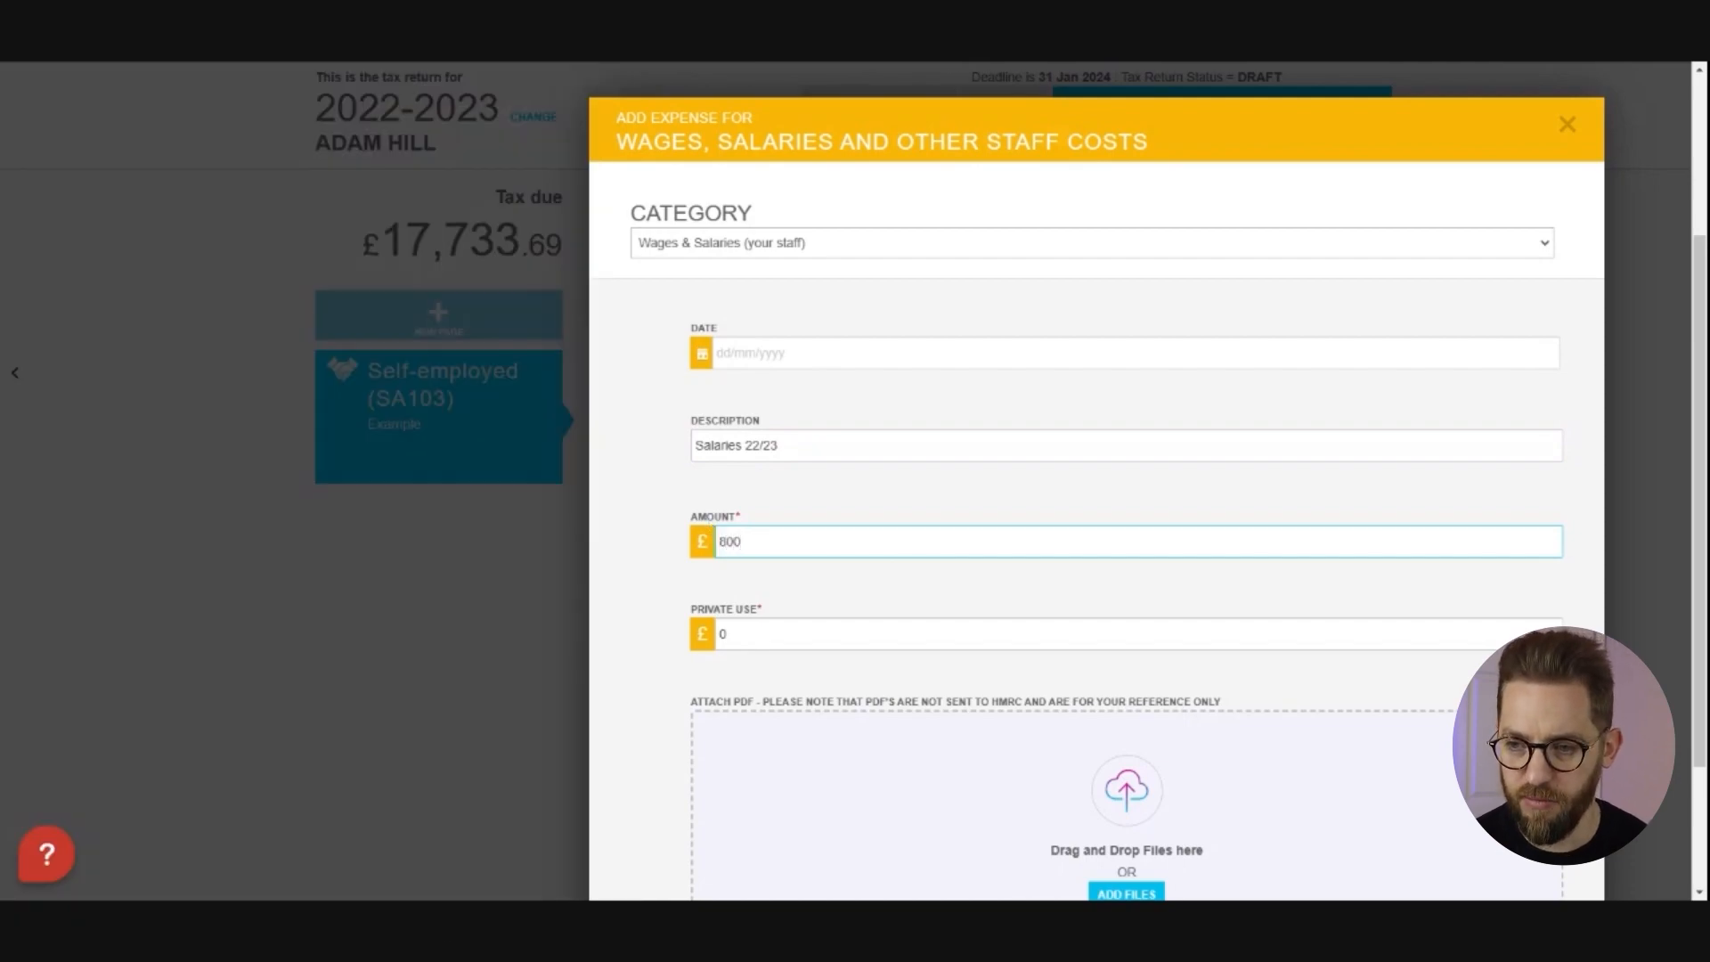
text(0)
scroll(1095, 481, down, 2)
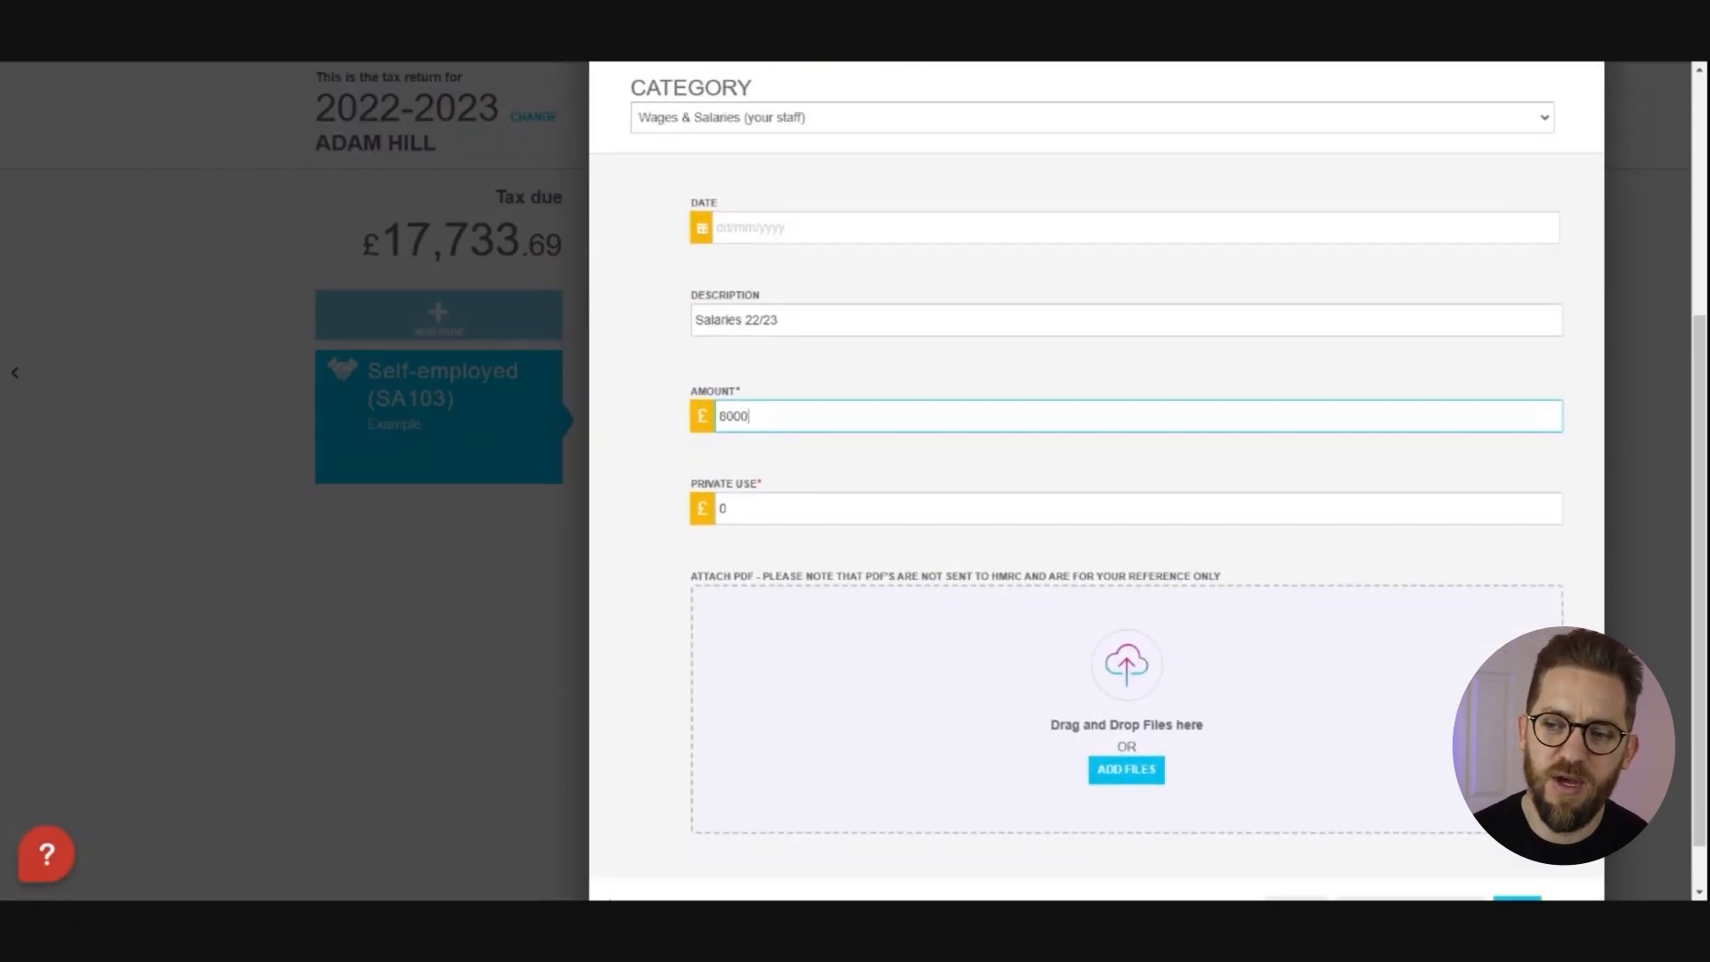
key(Tab)
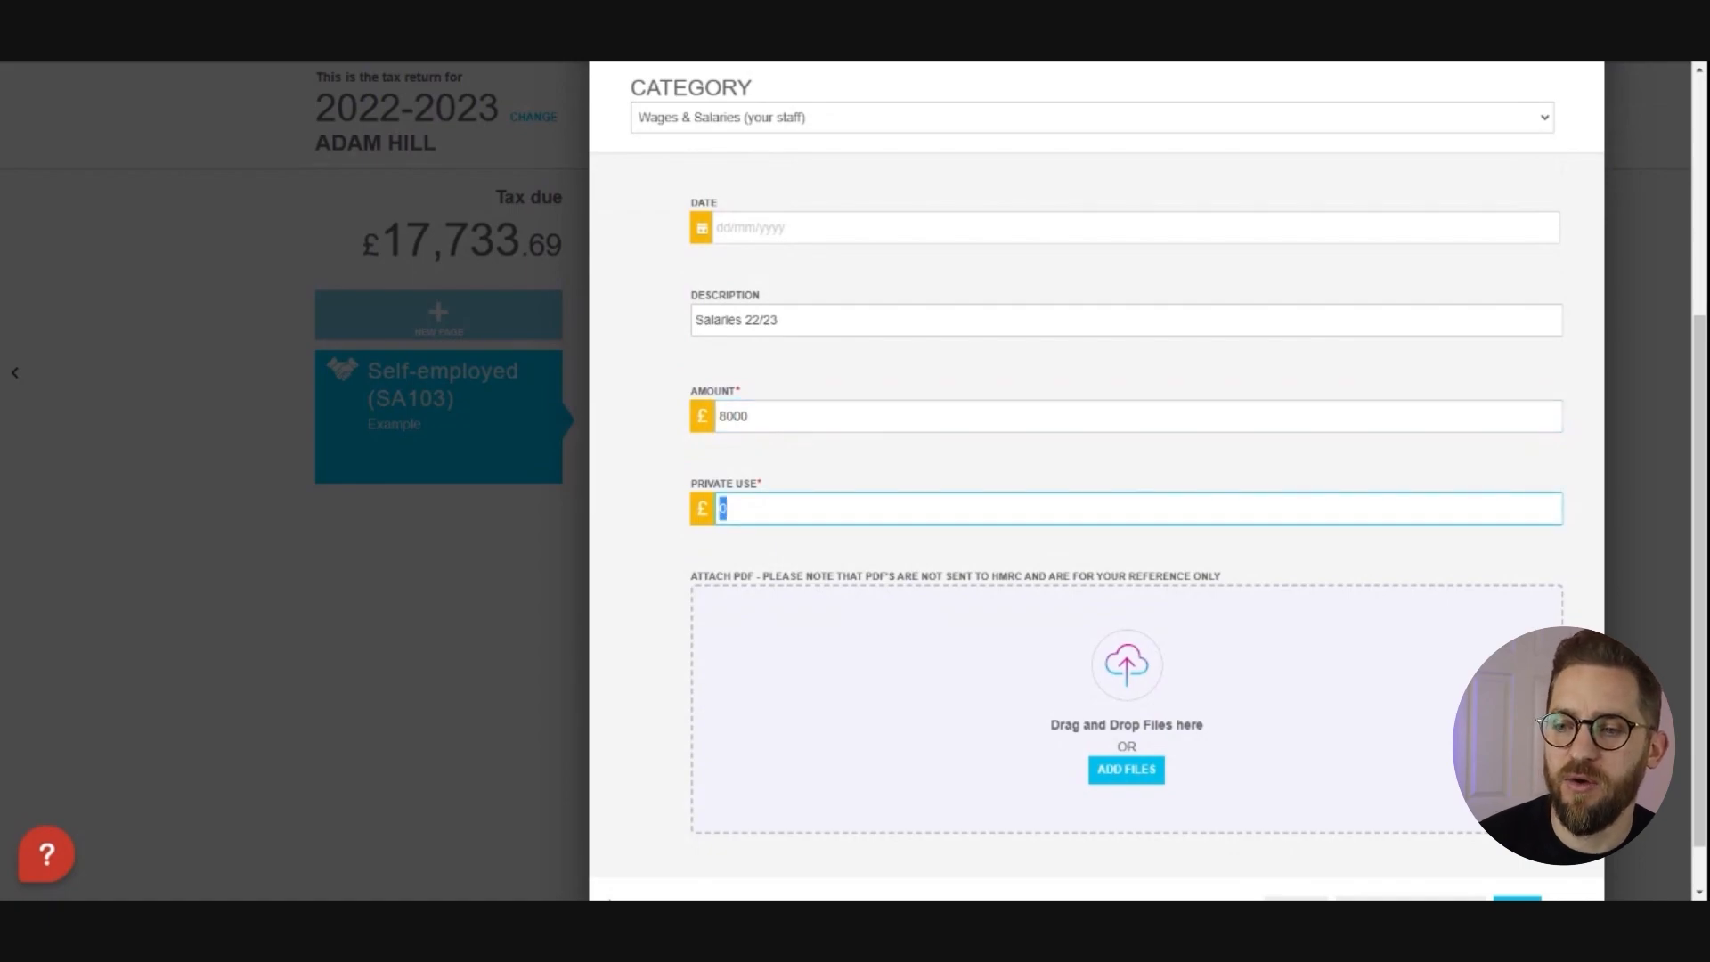
text(0)
scroll(761, 516, down, 1)
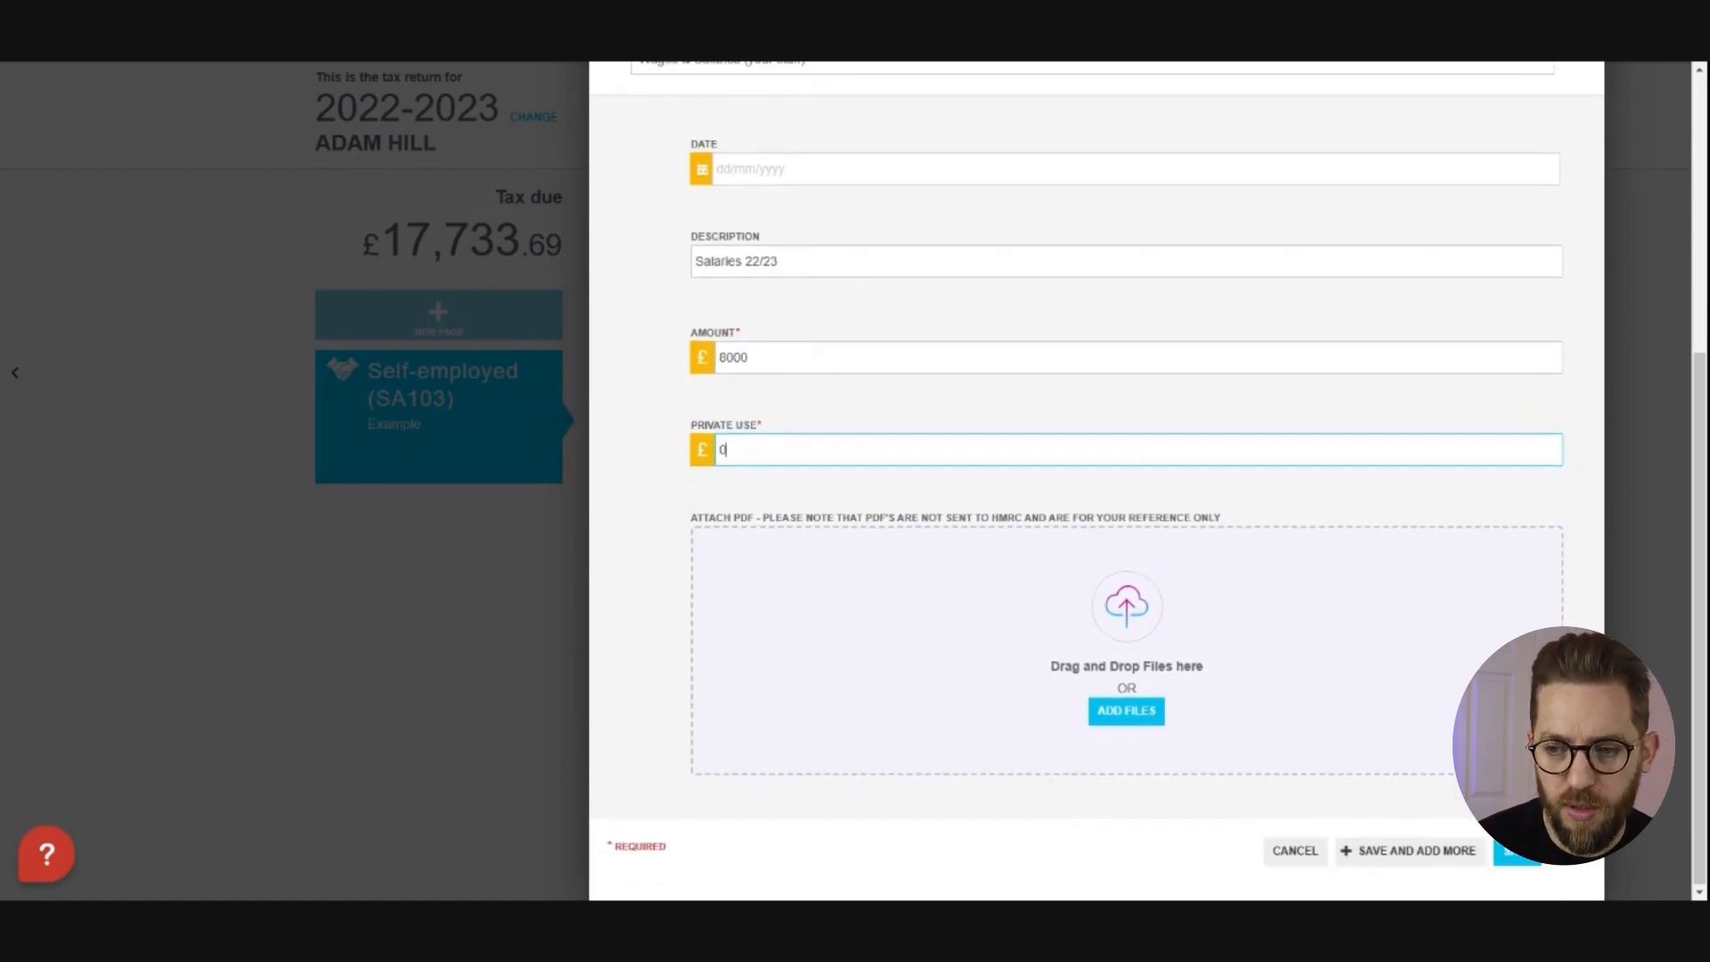
scroll(762, 517, up, 2)
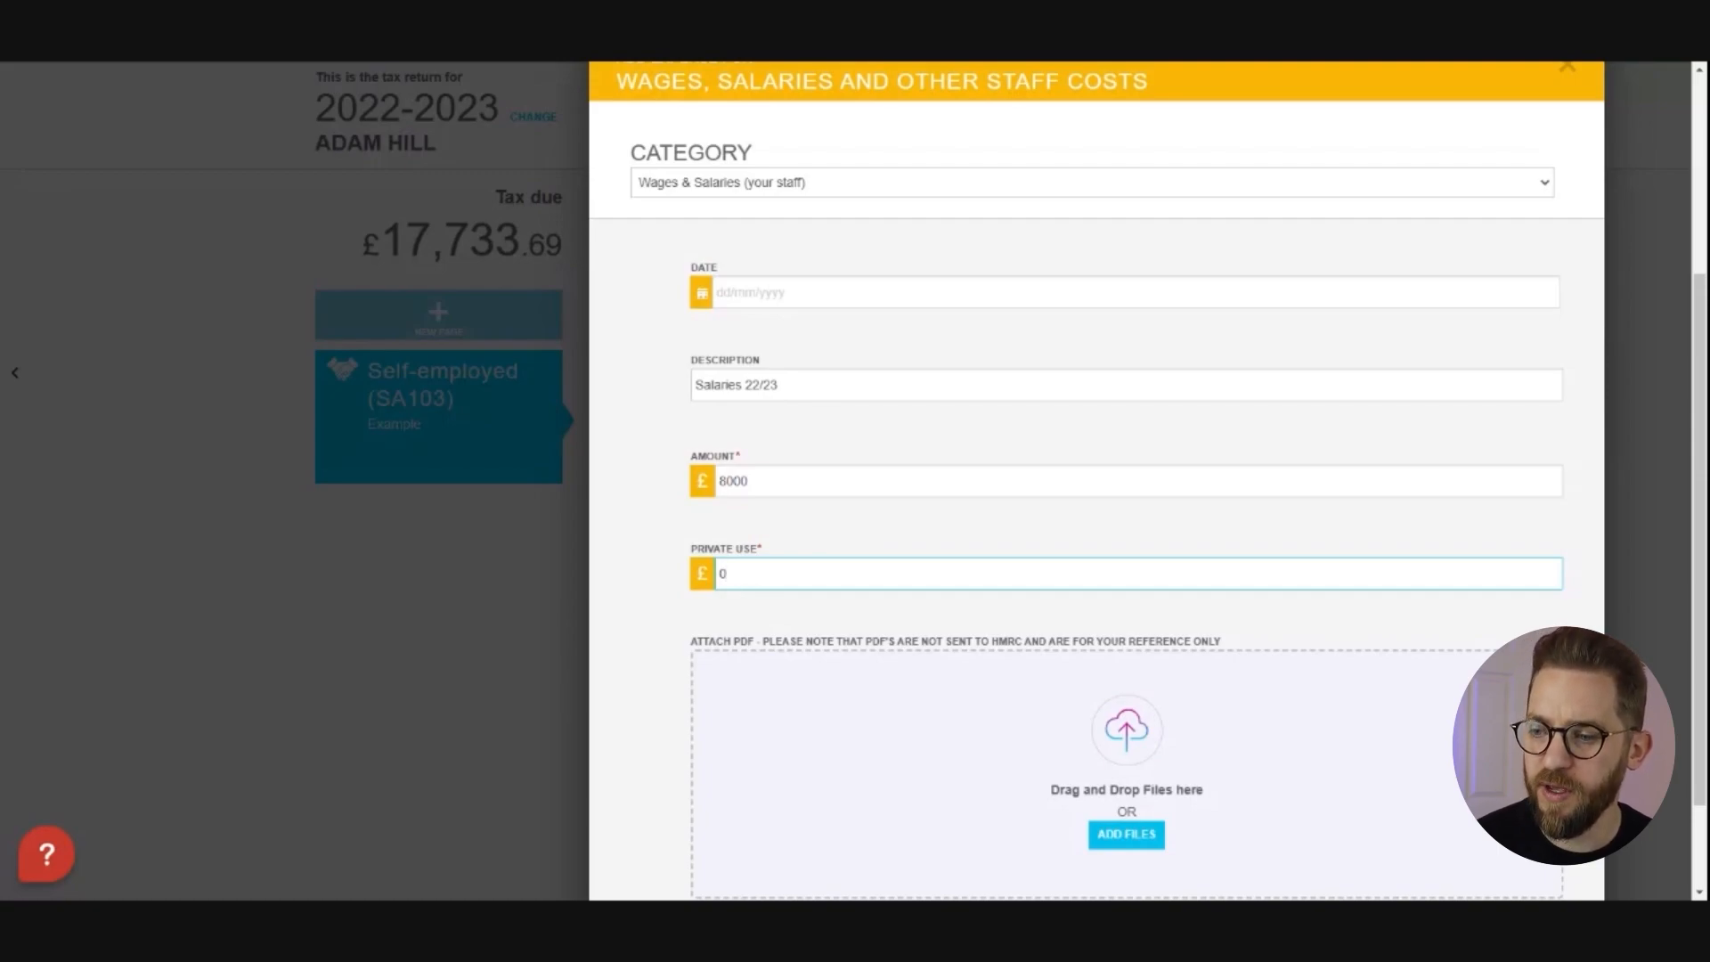
scroll(786, 605, down, 2)
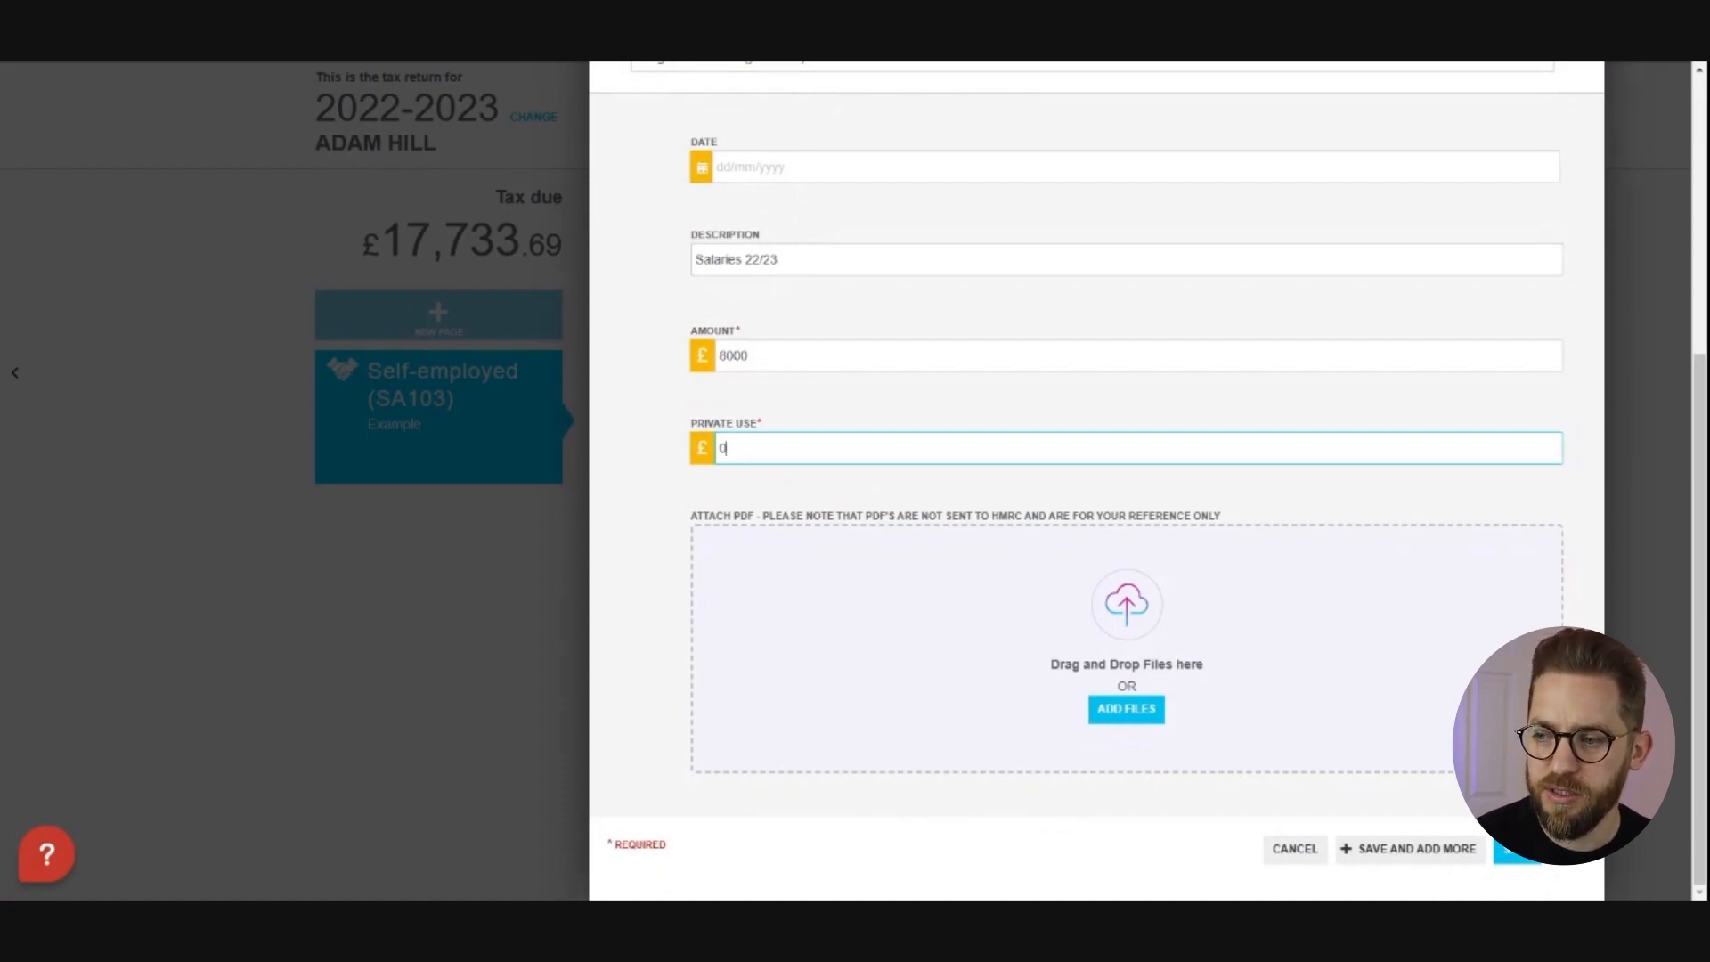
click(1527, 862)
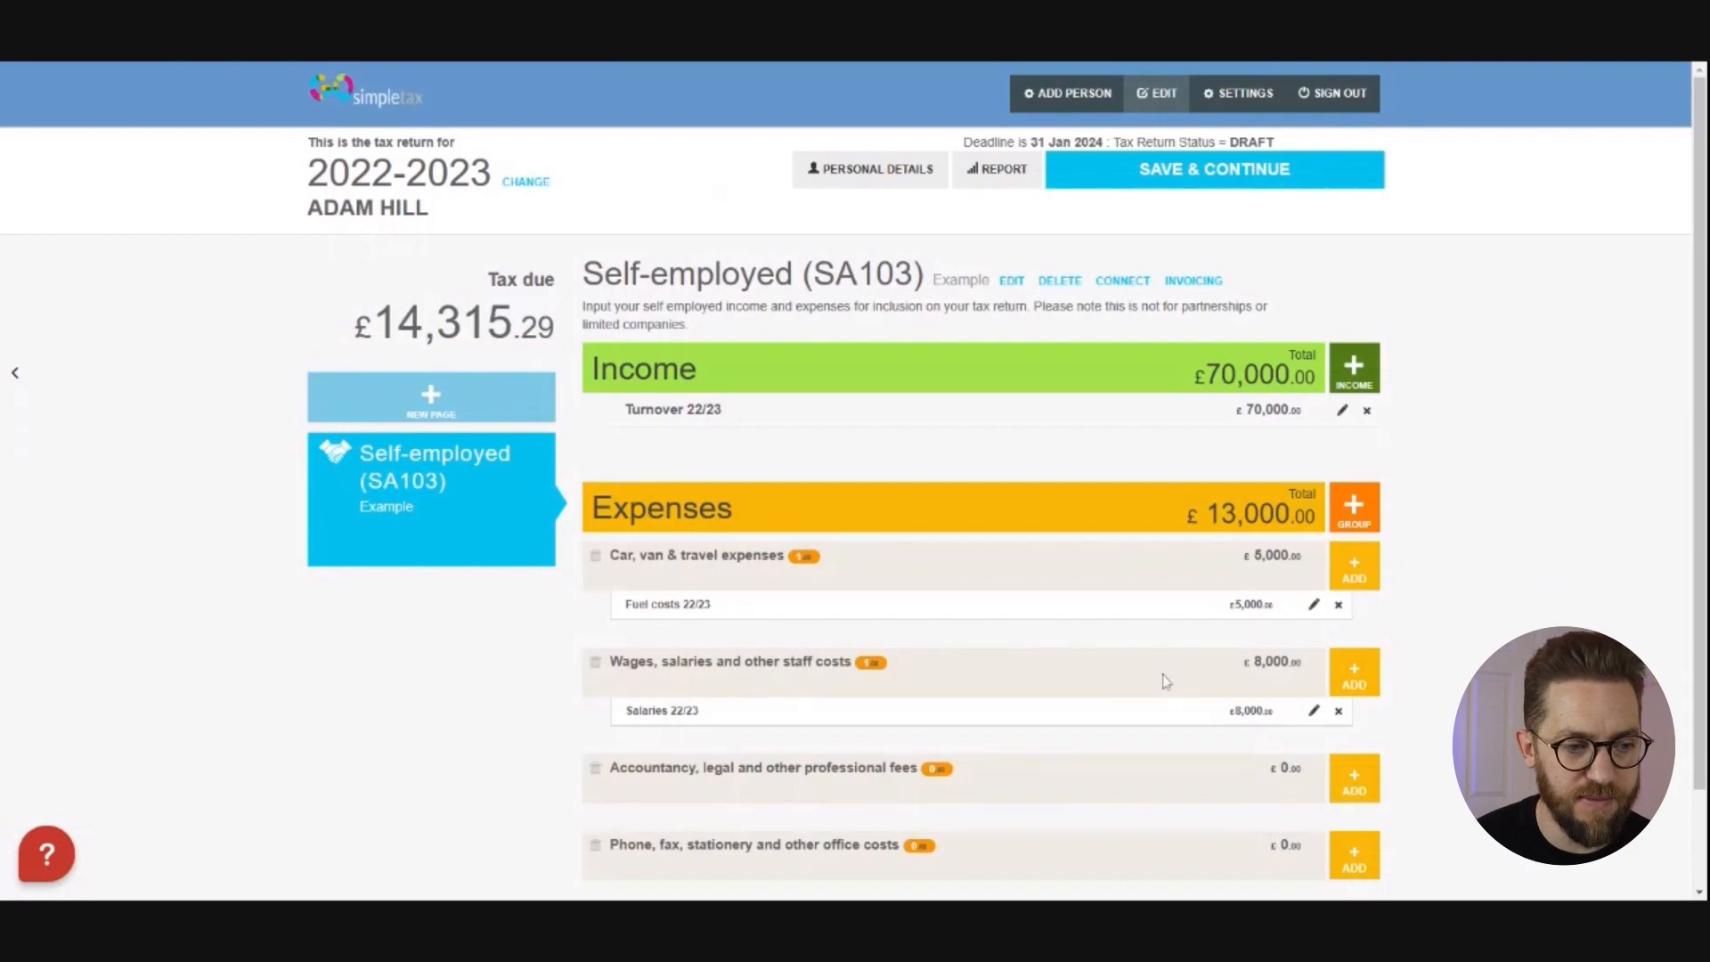
Start a new expense under Accountancy, legal and other professional fees with the category Accountancy and the description "Accountancy 22/23"
scroll(1165, 679, down, 1)
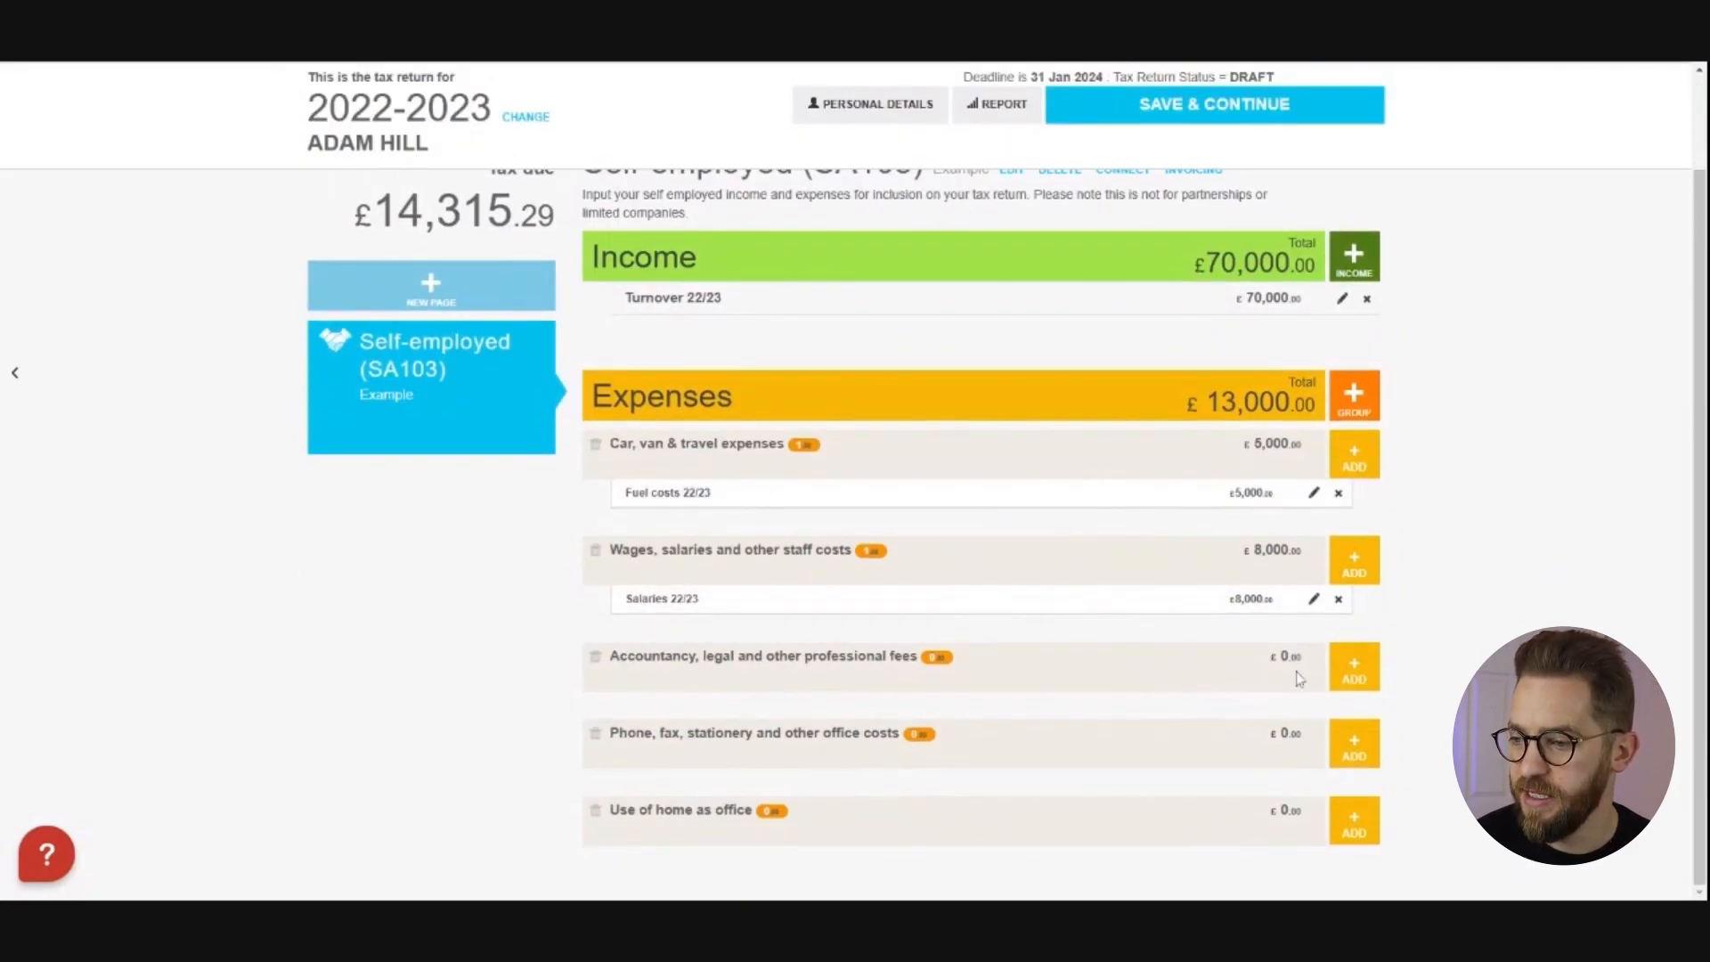
click(1356, 670)
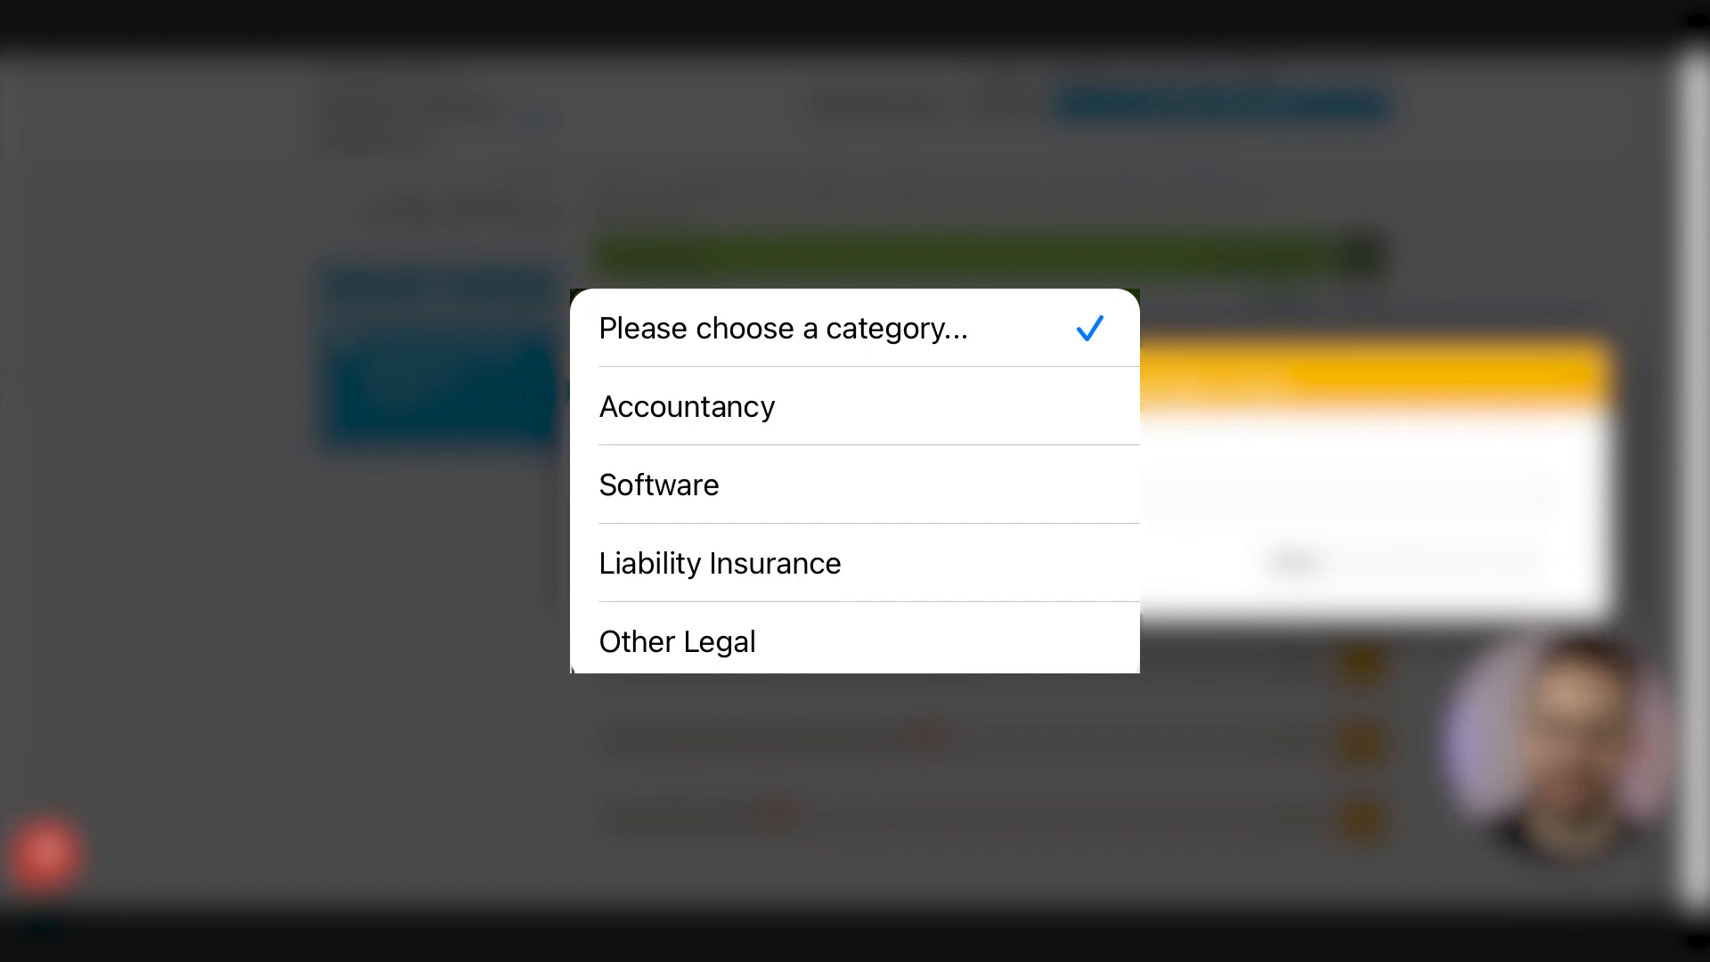
click(858, 545)
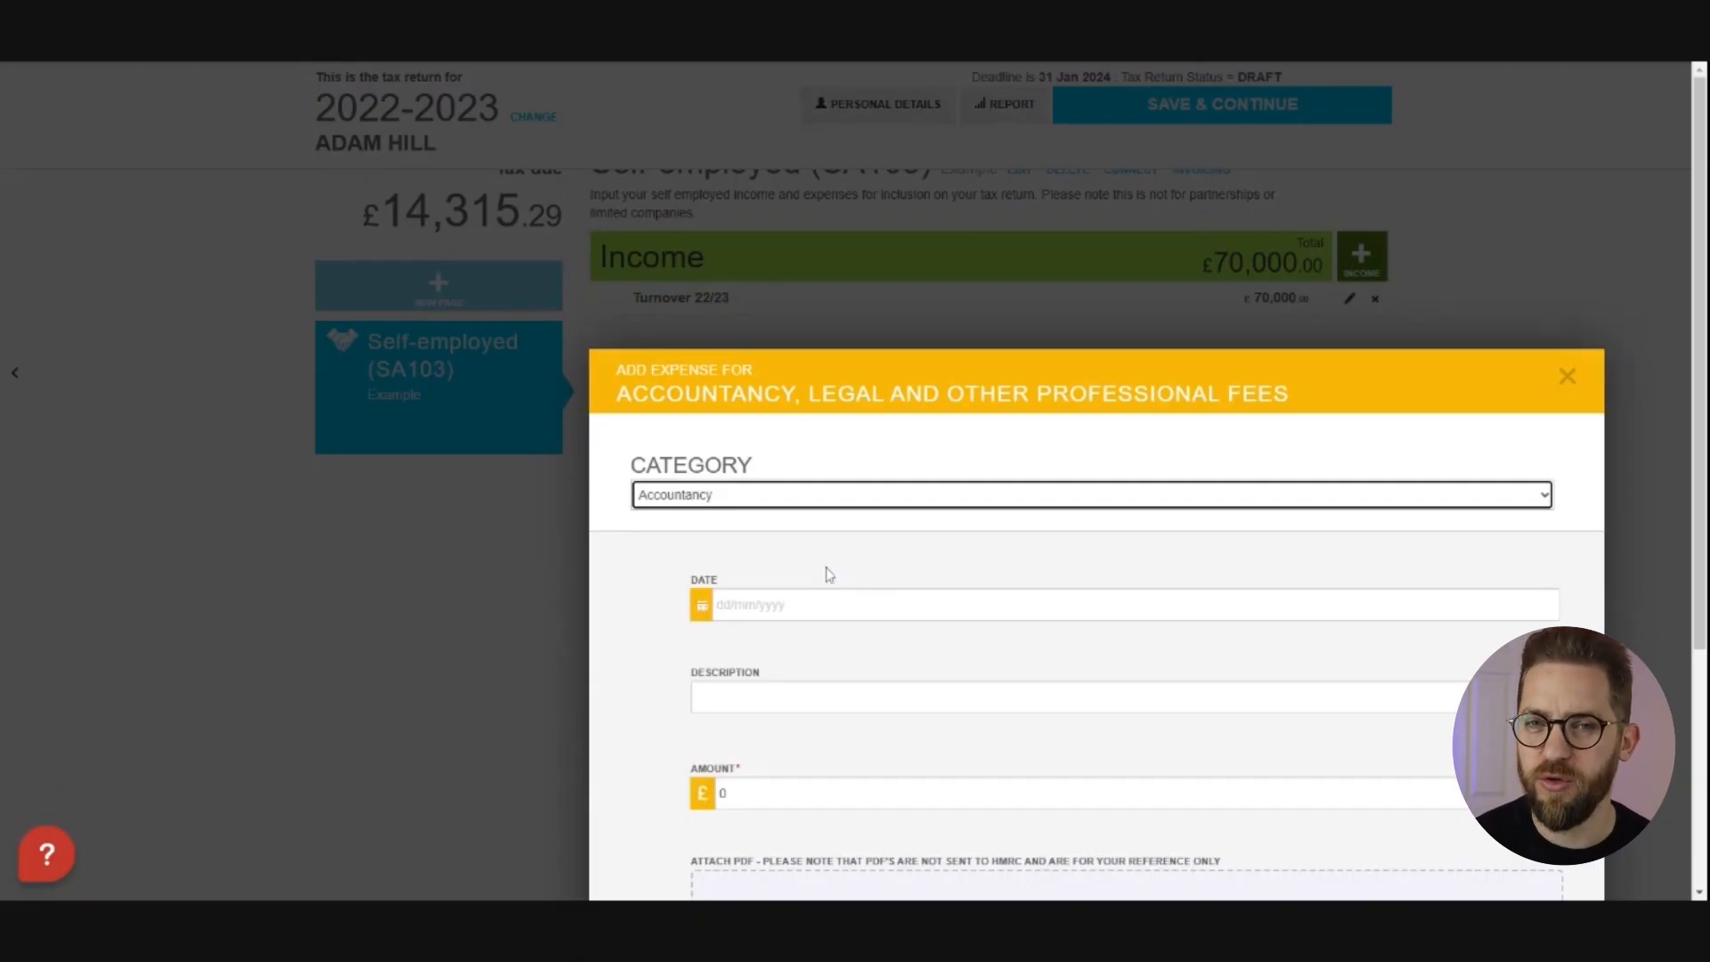
scroll(827, 574, down, 3)
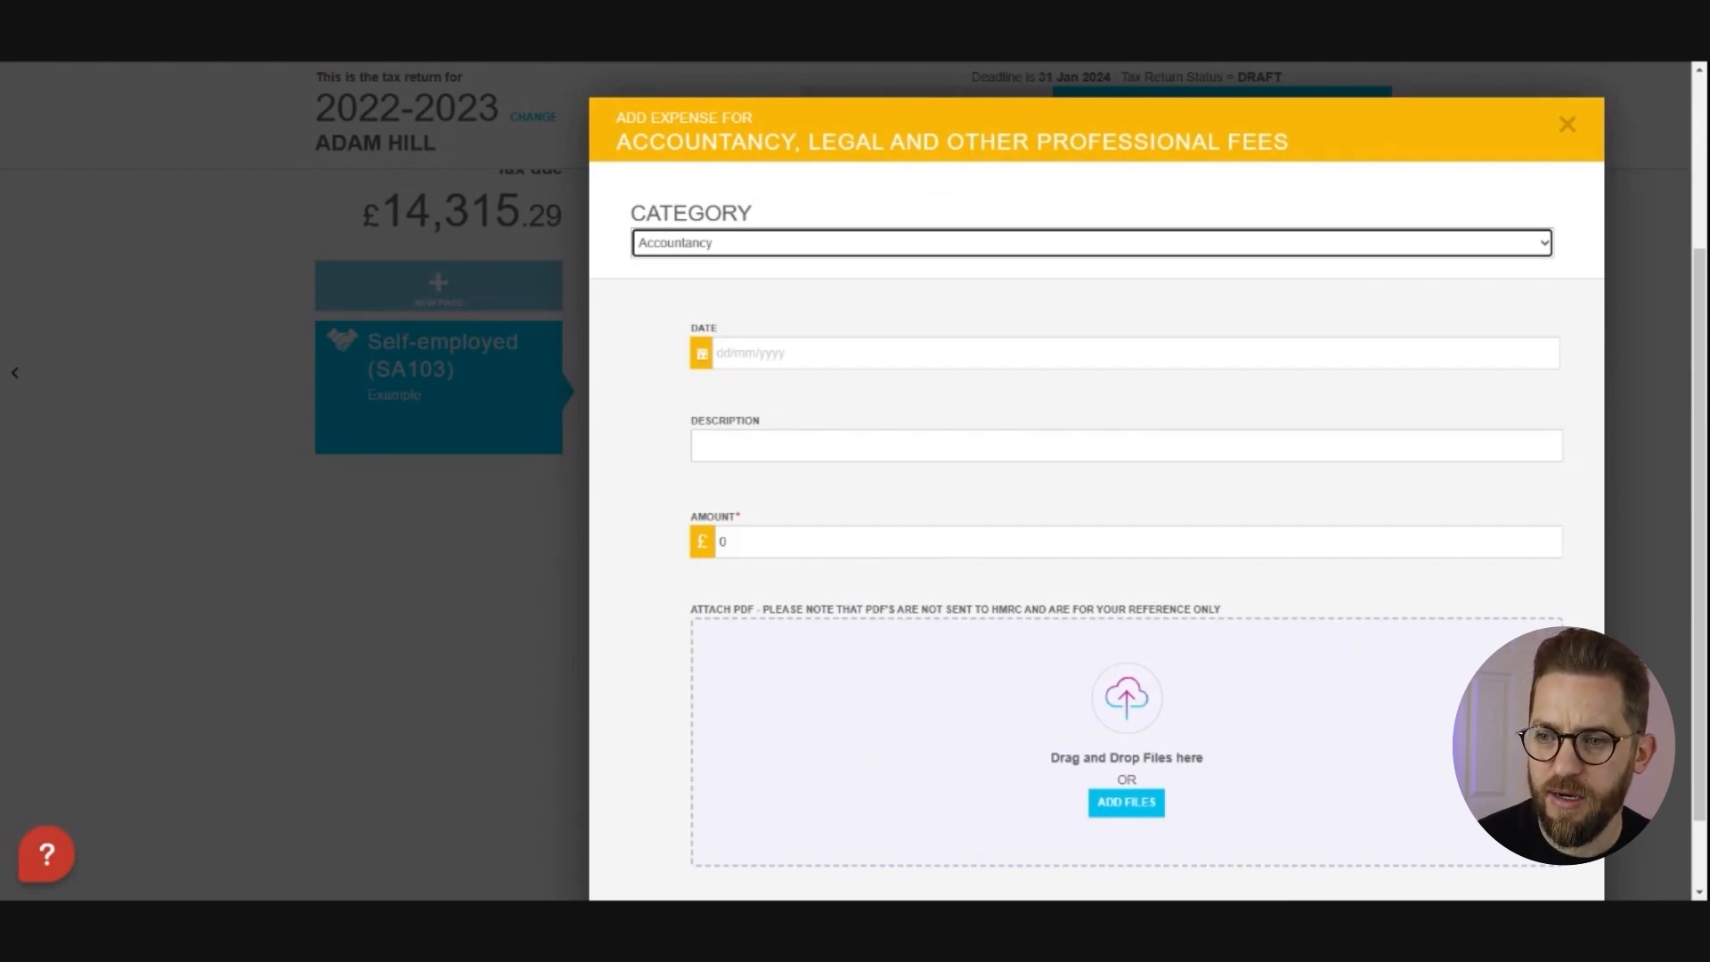
click(783, 447)
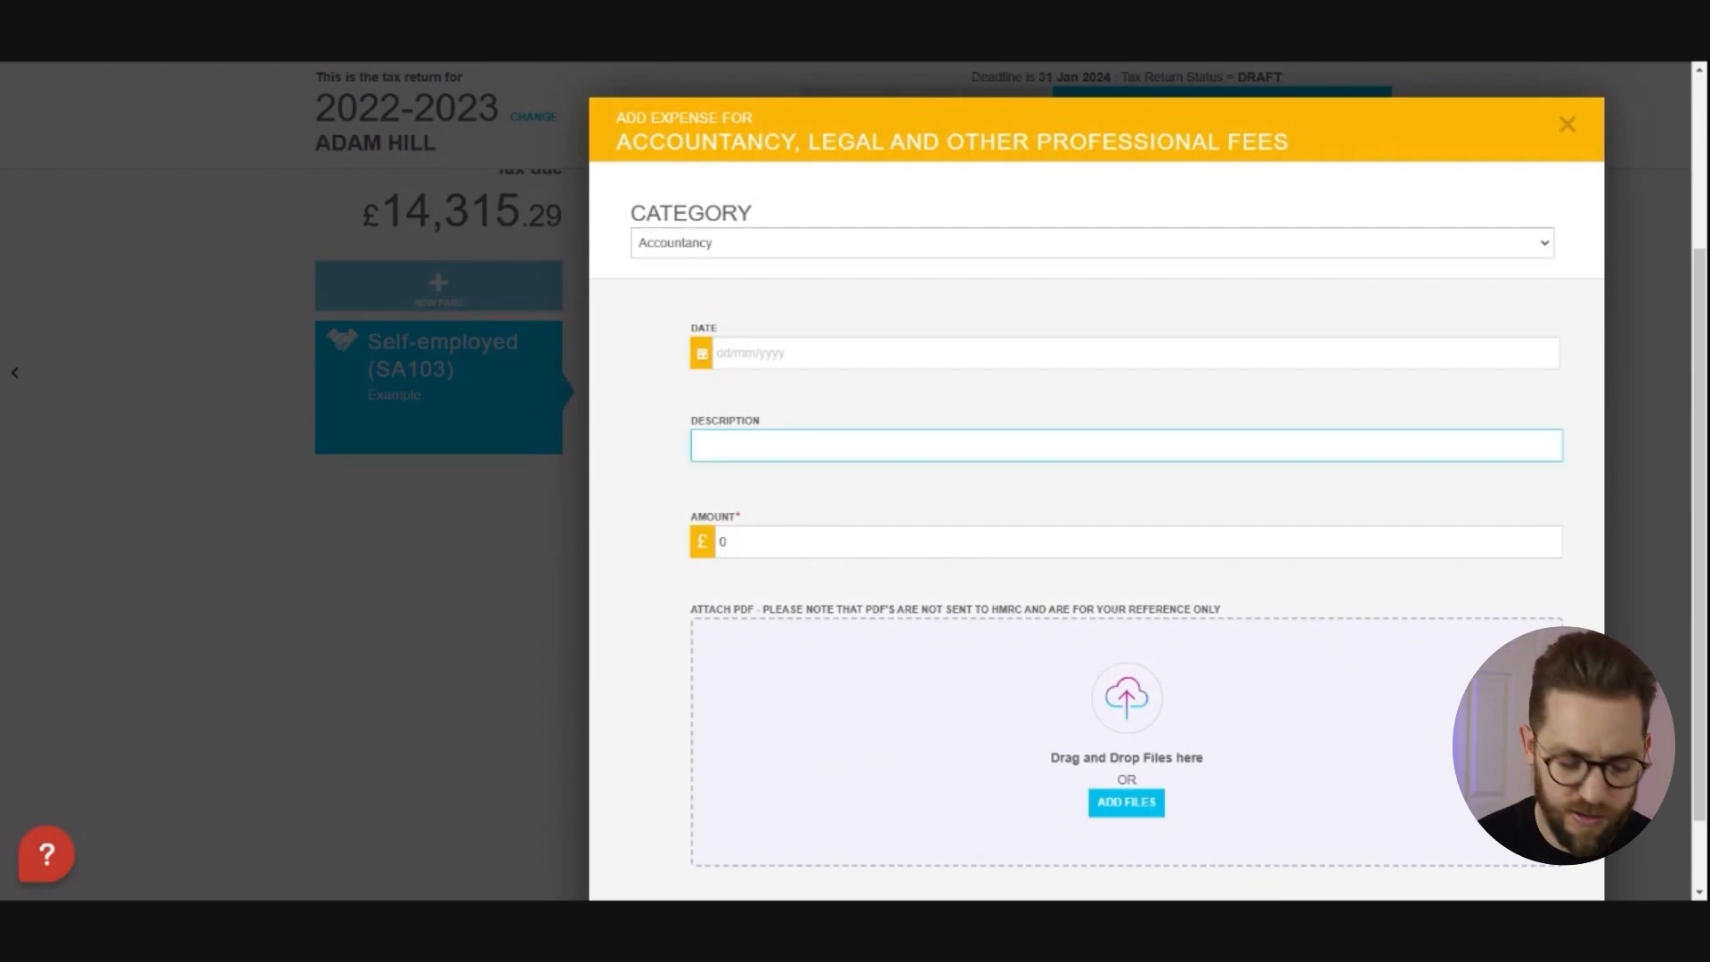
click(807, 354)
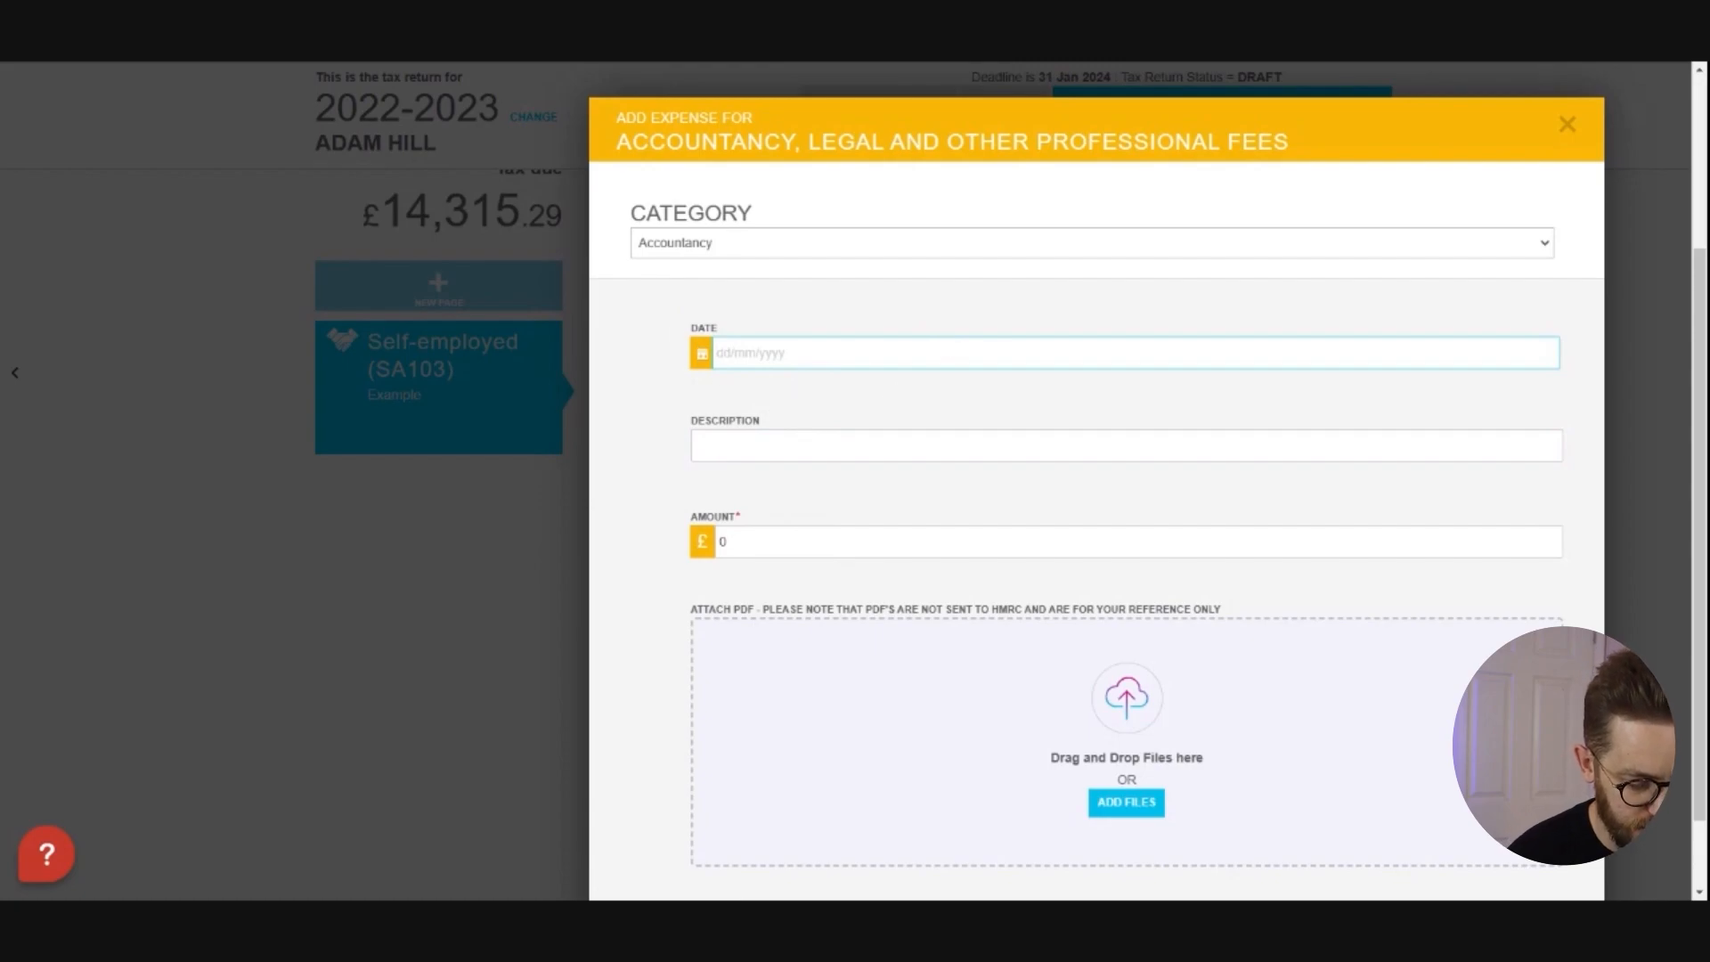
click(823, 446)
text(Acc)
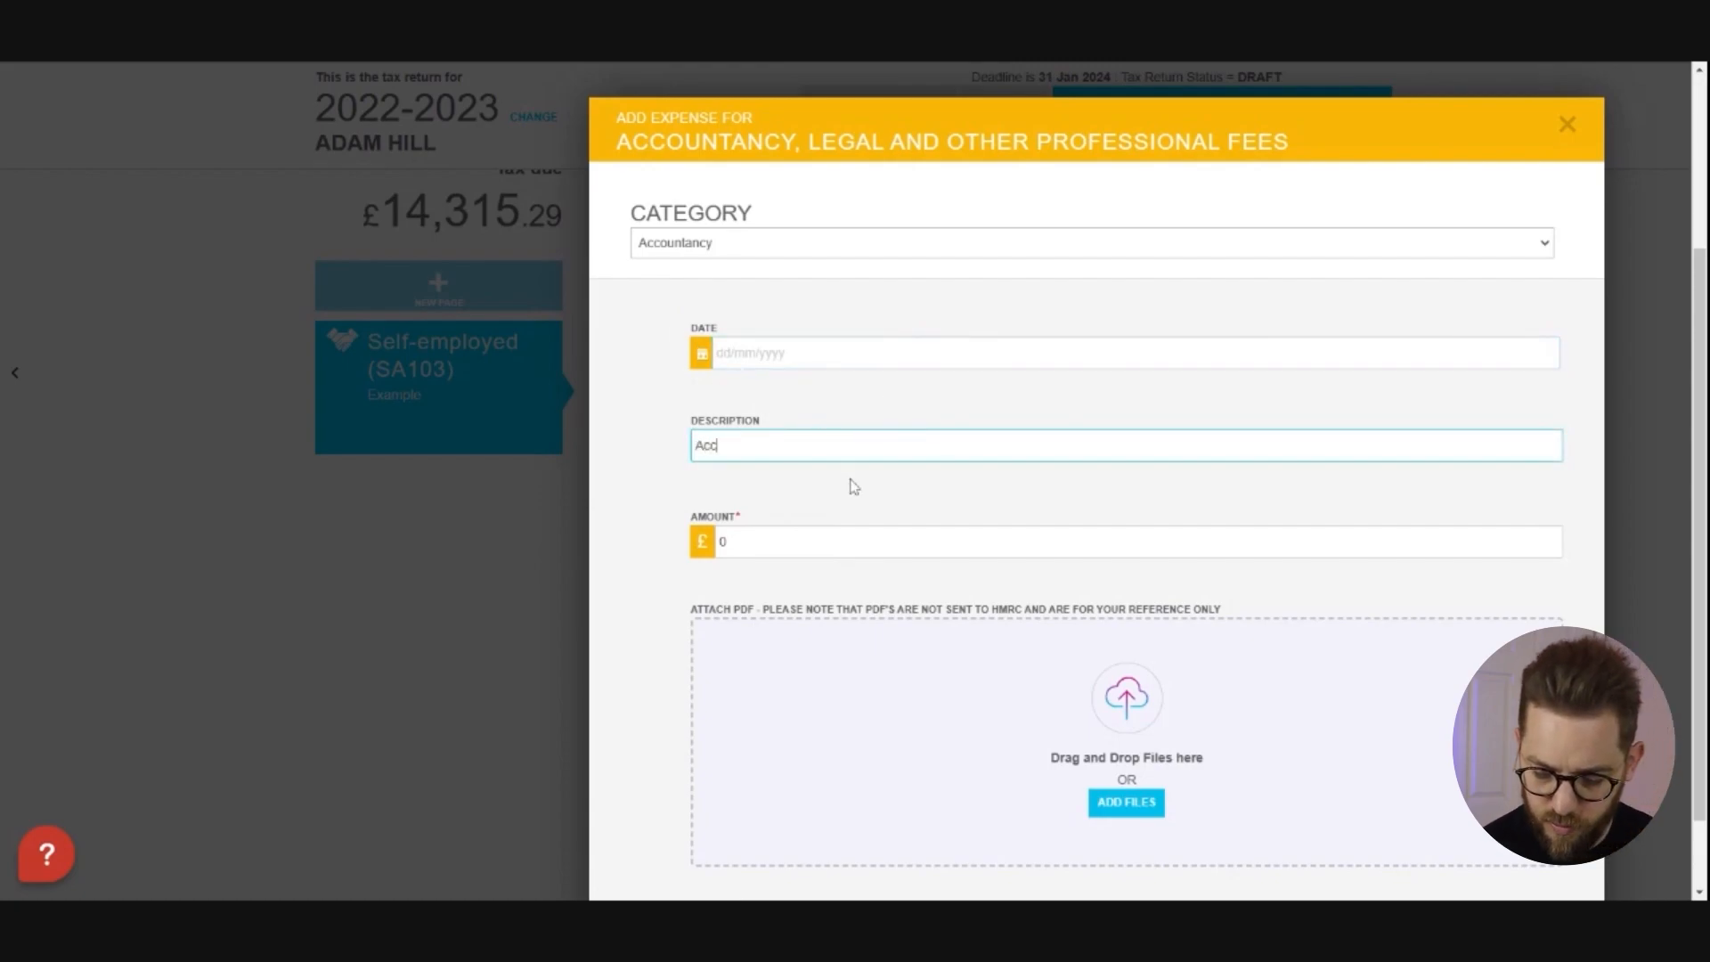
text(ountancy )
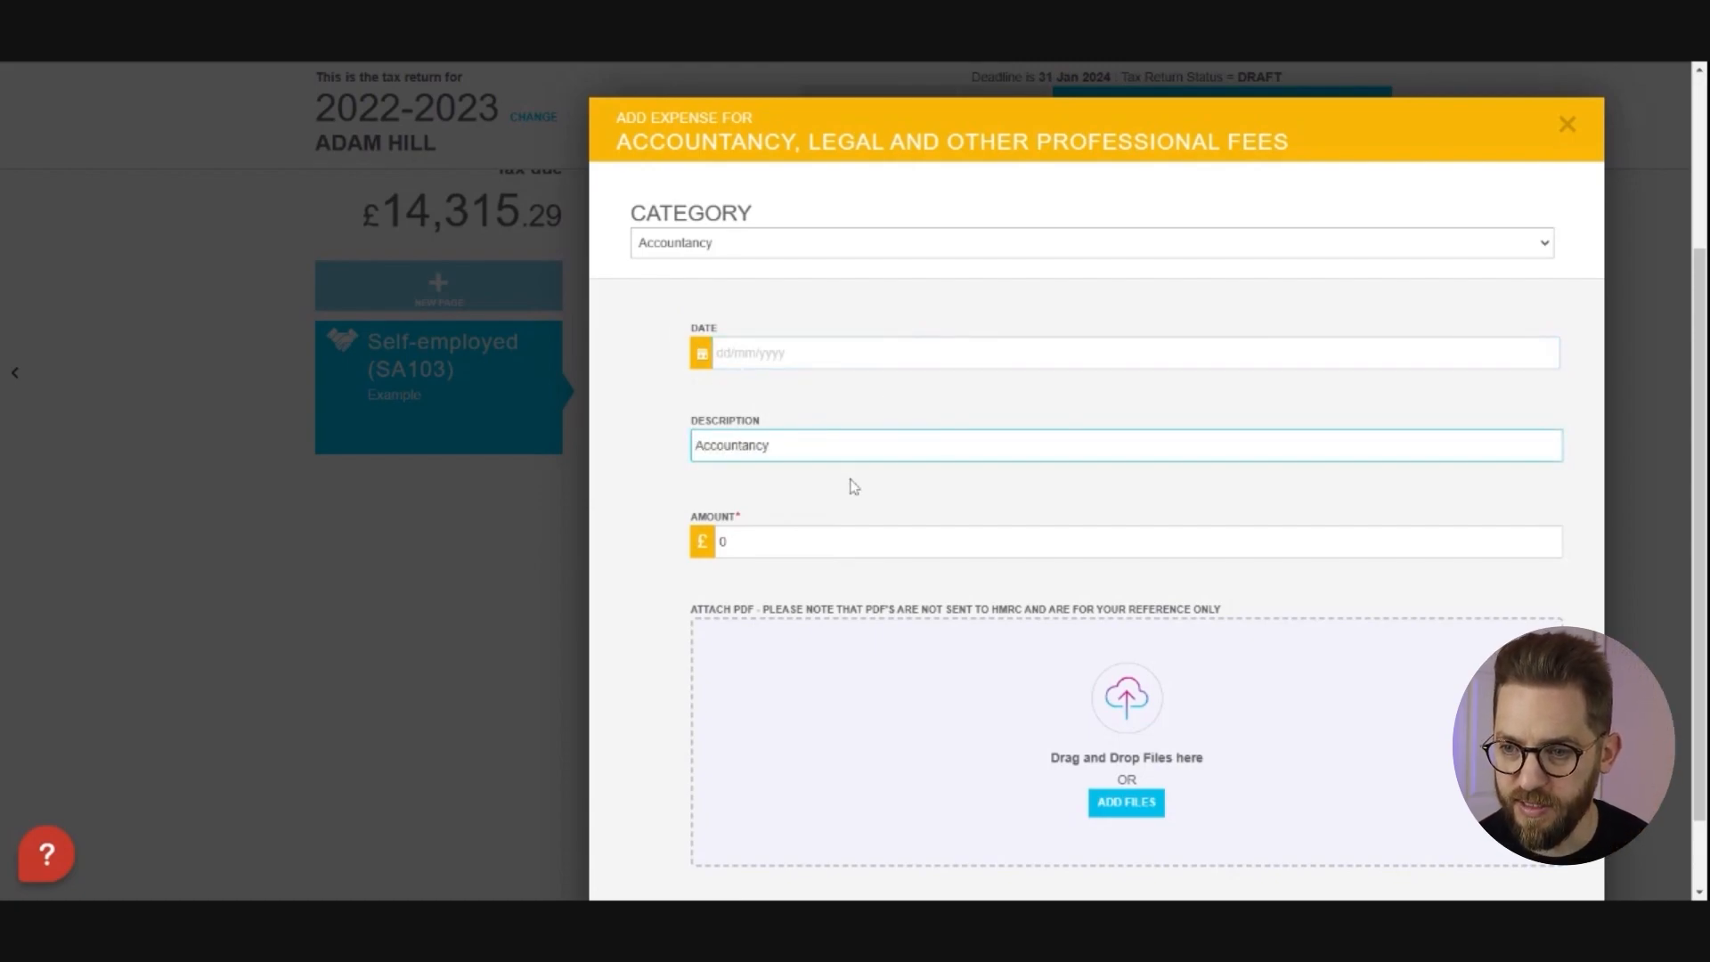
text(22/23)
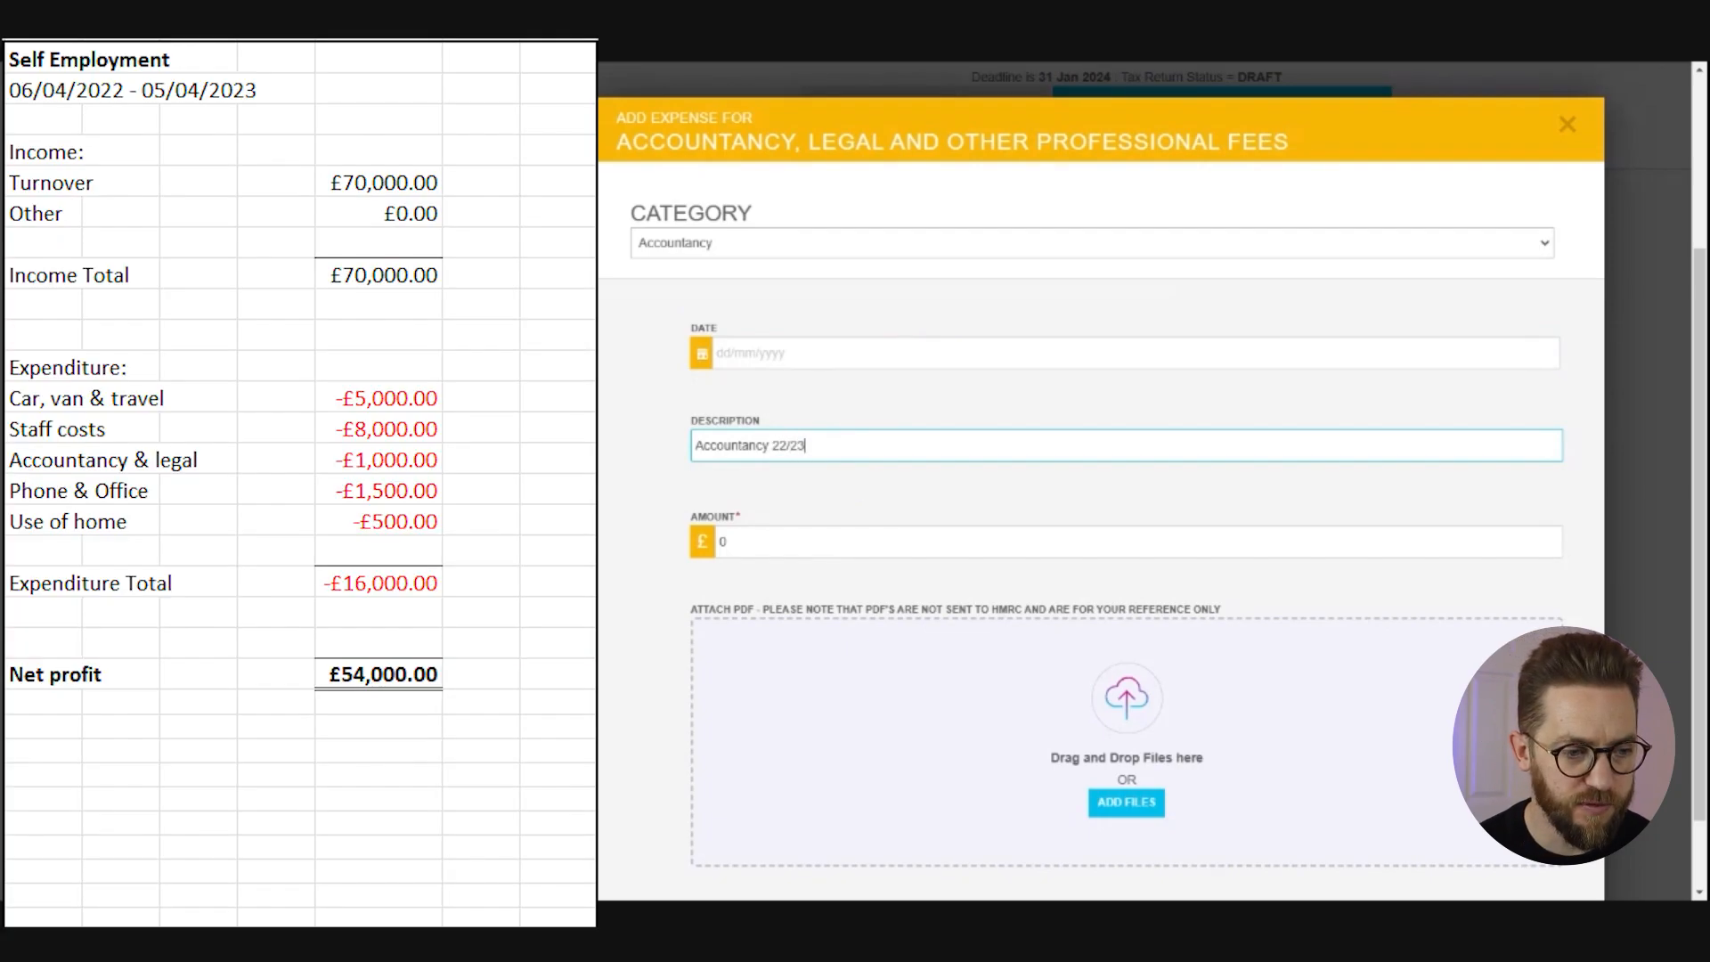
Set the accountancy expense's amount to £1000 and save the expense
key(Tab)
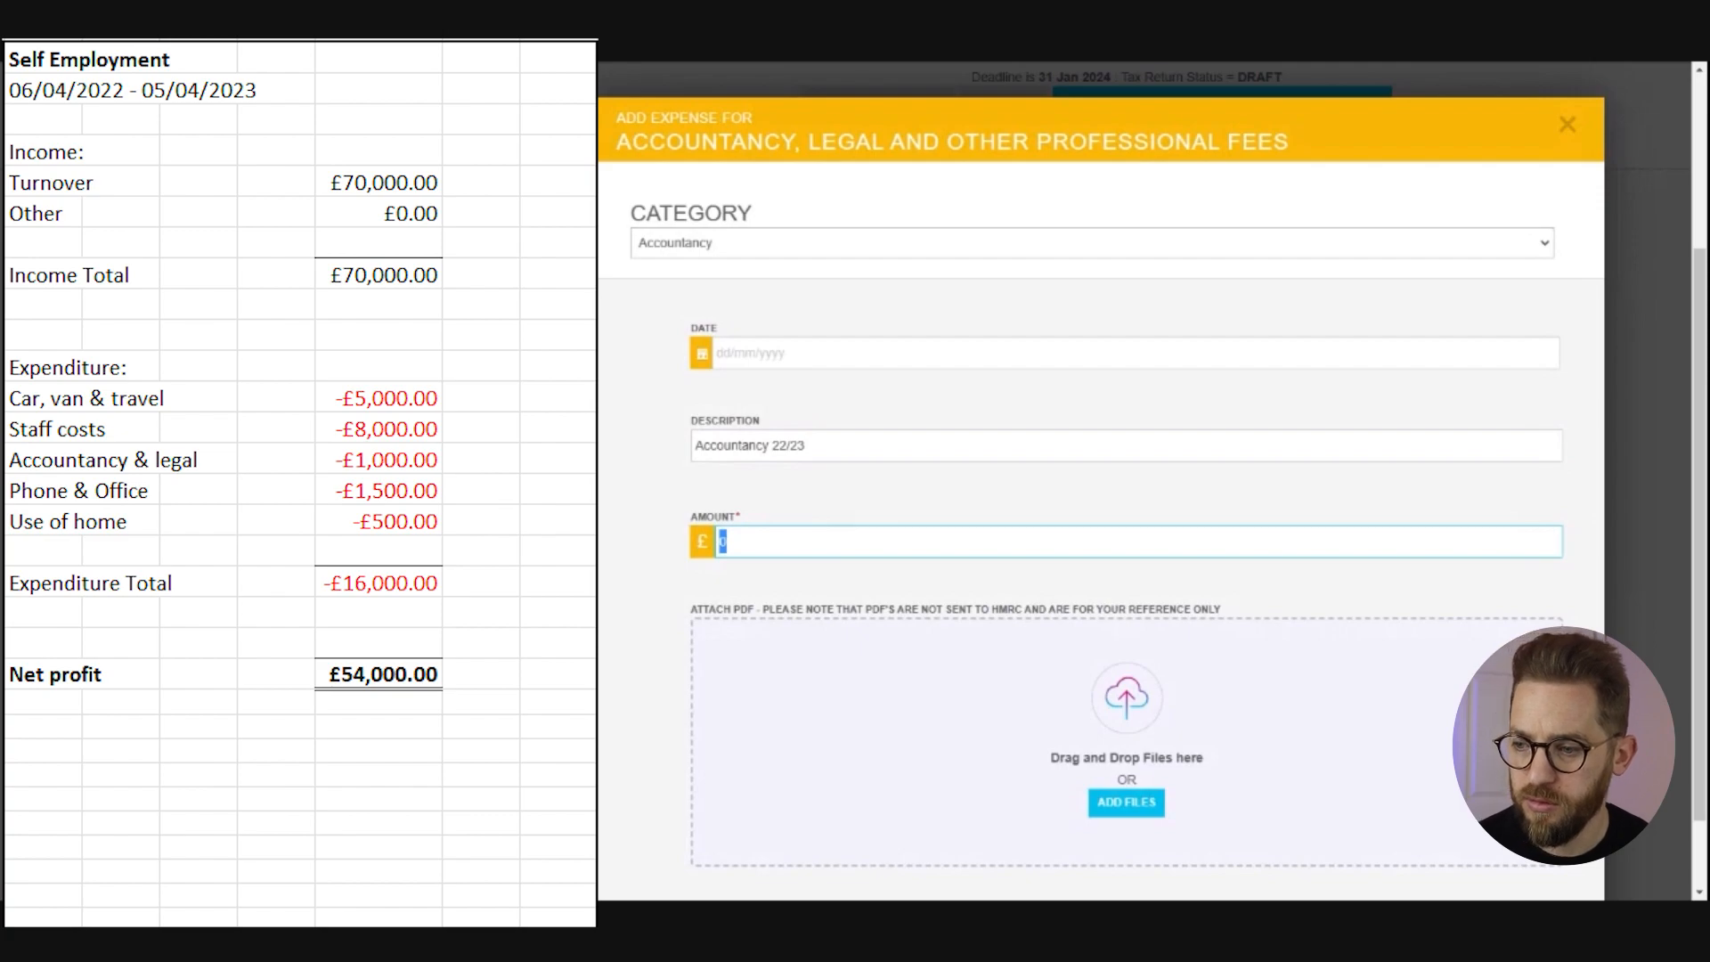
text(1000)
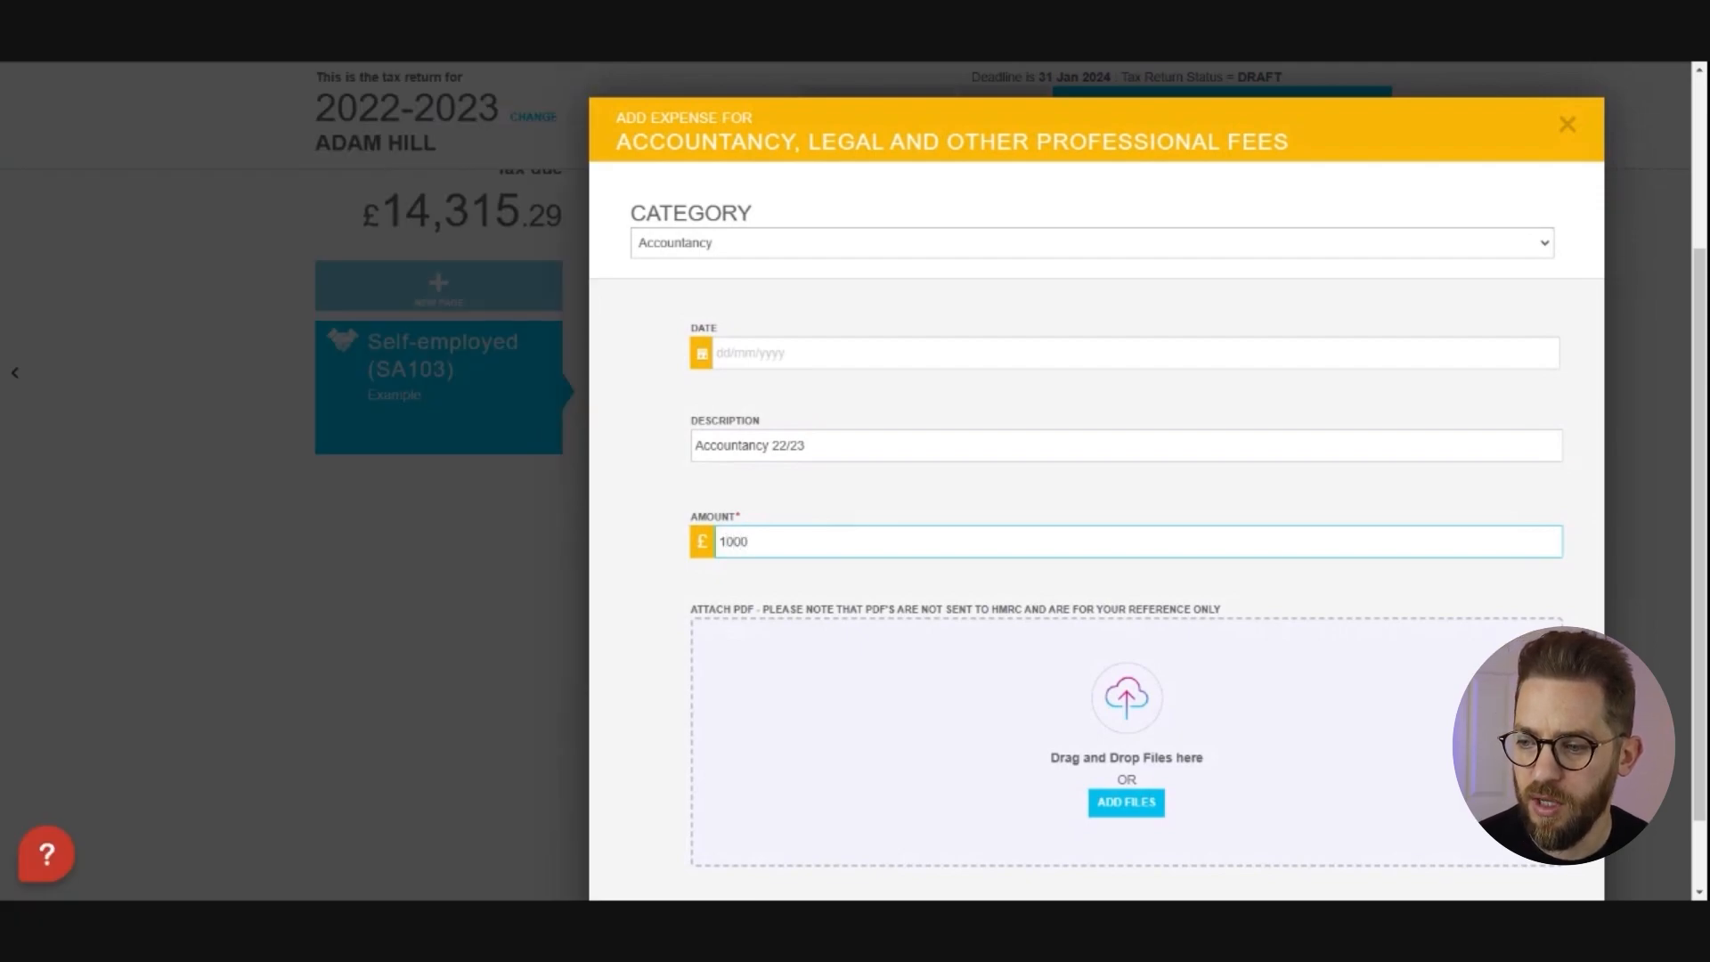
scroll(1095, 481, down, 1)
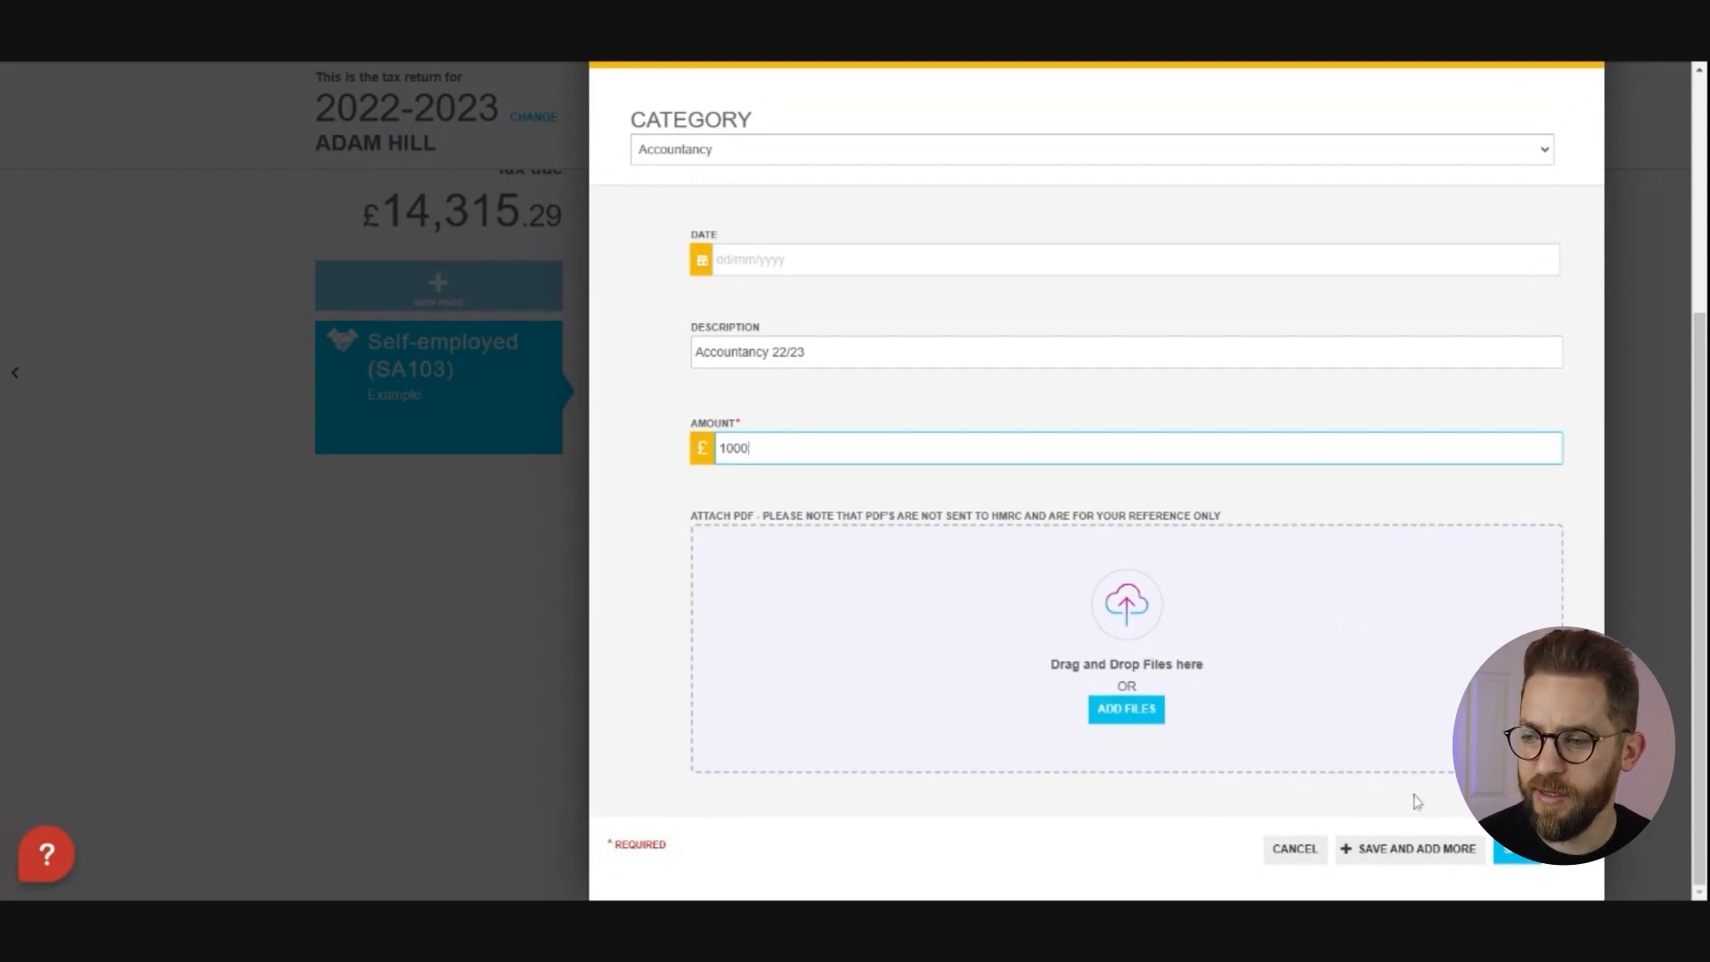
click(1526, 859)
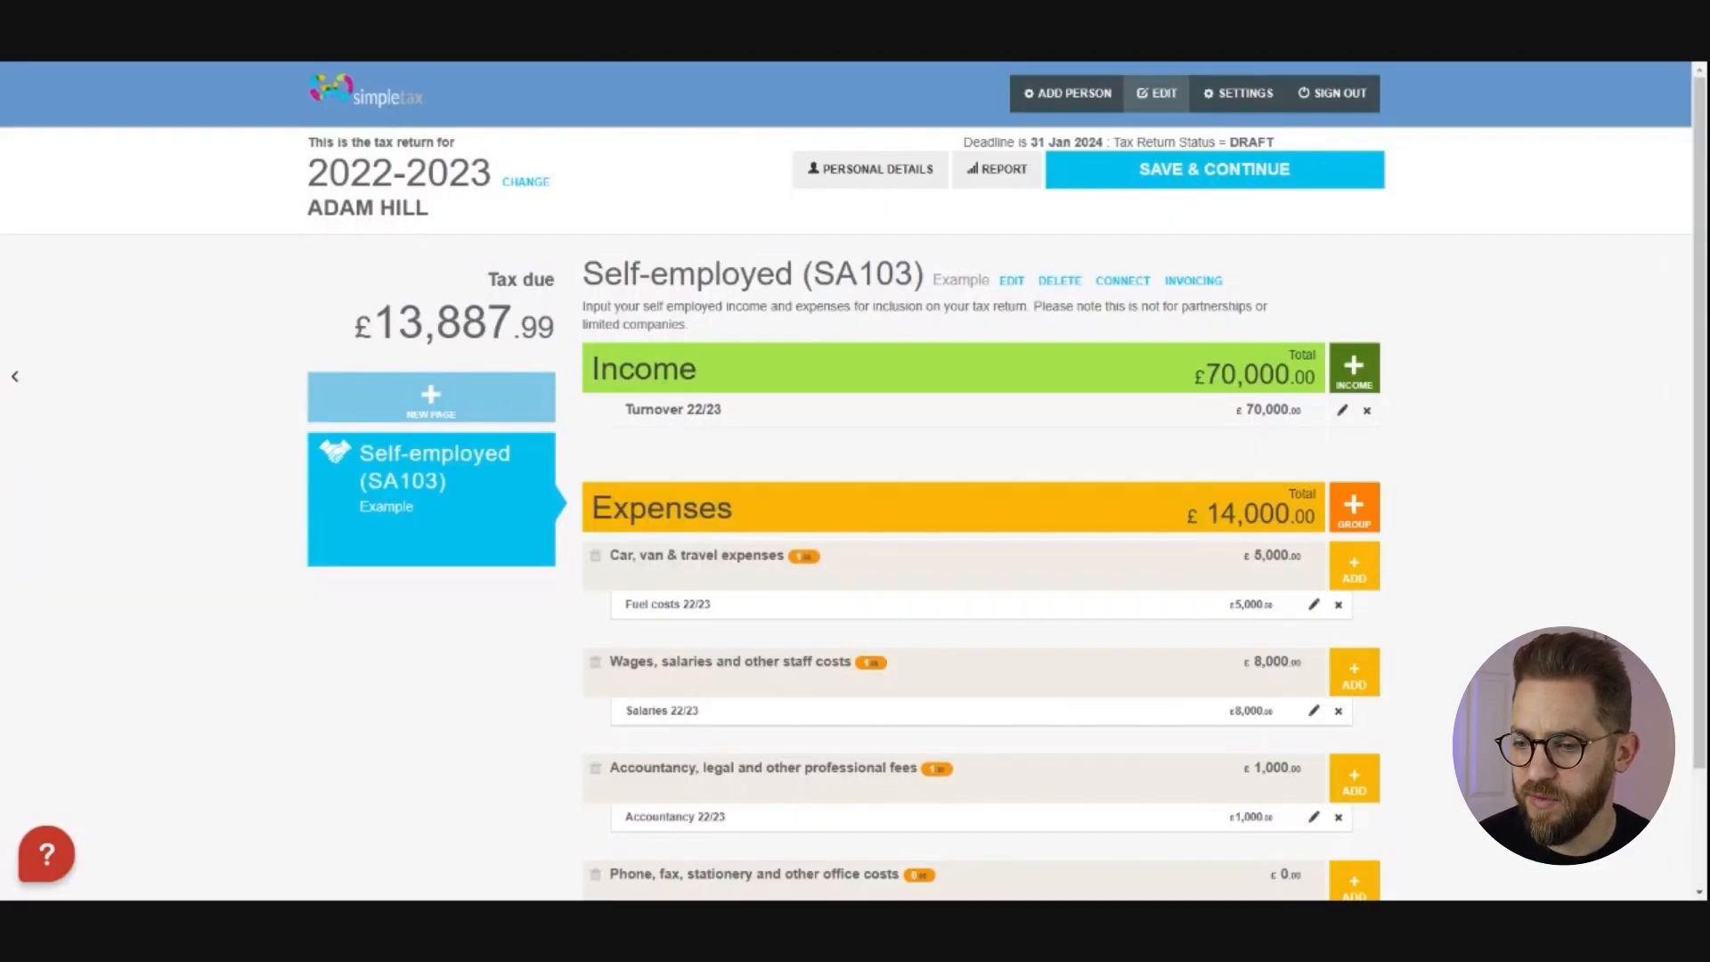
Start a new expense under Phone, fax, stationery and other office costs with the category Phone, fax & broadband and the description "Phone & office 22/23"
scroll(1442, 699, down, 2)
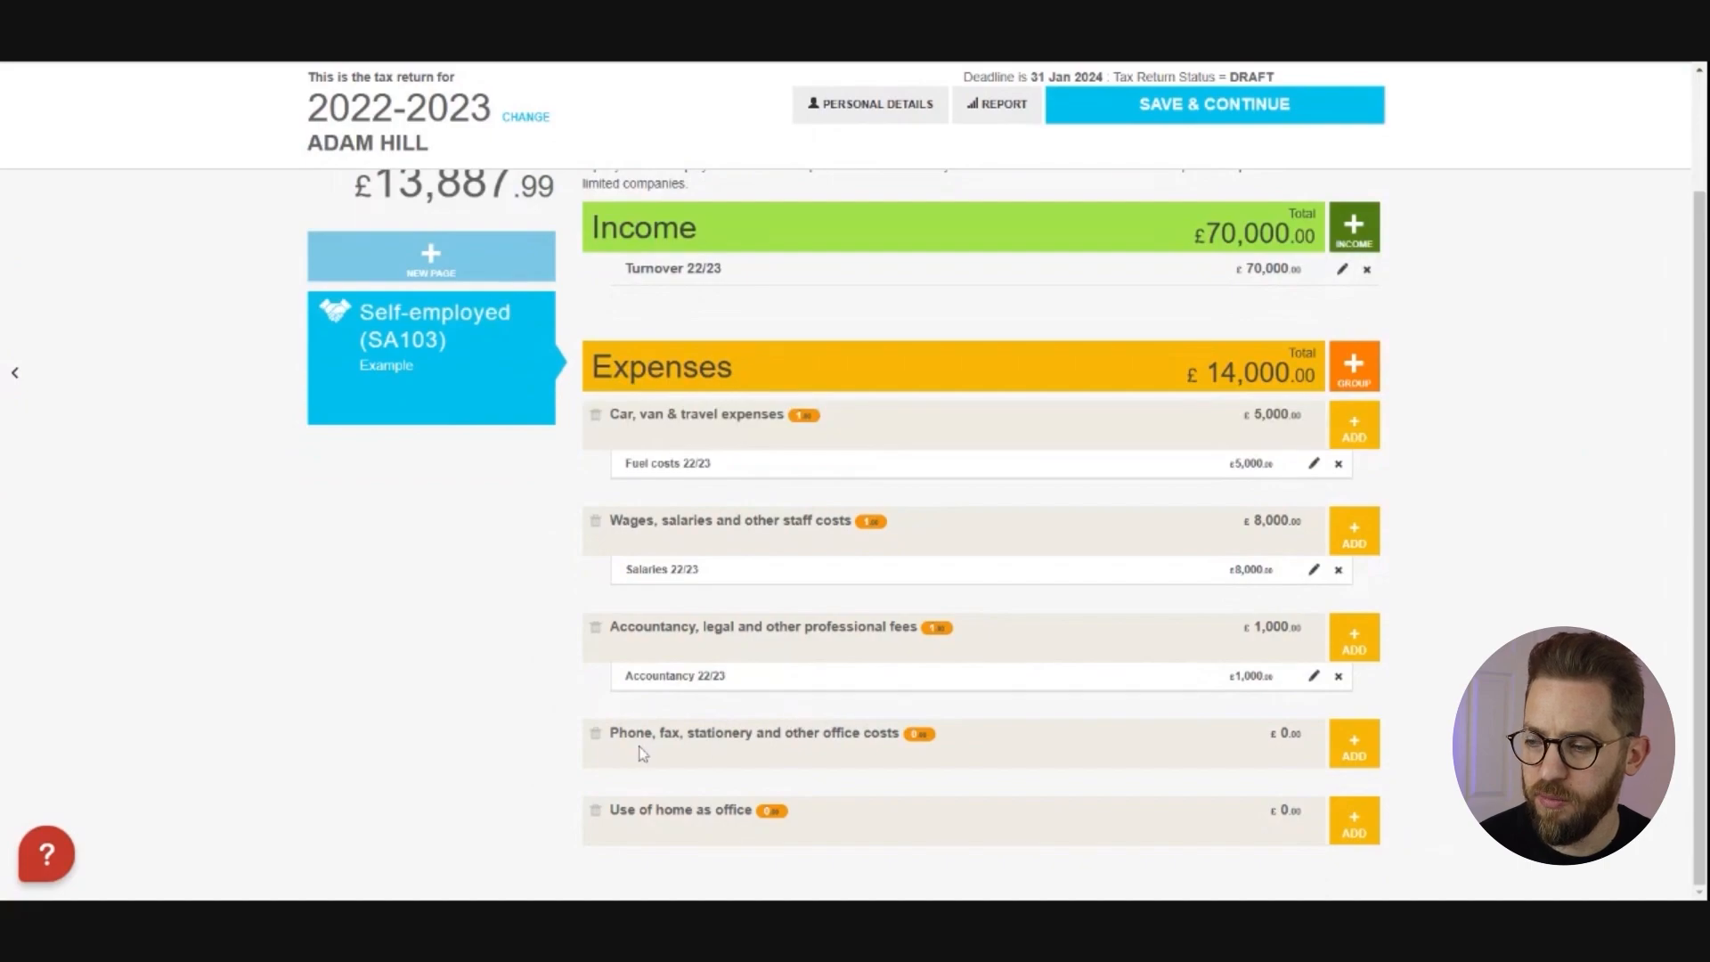
click(1354, 753)
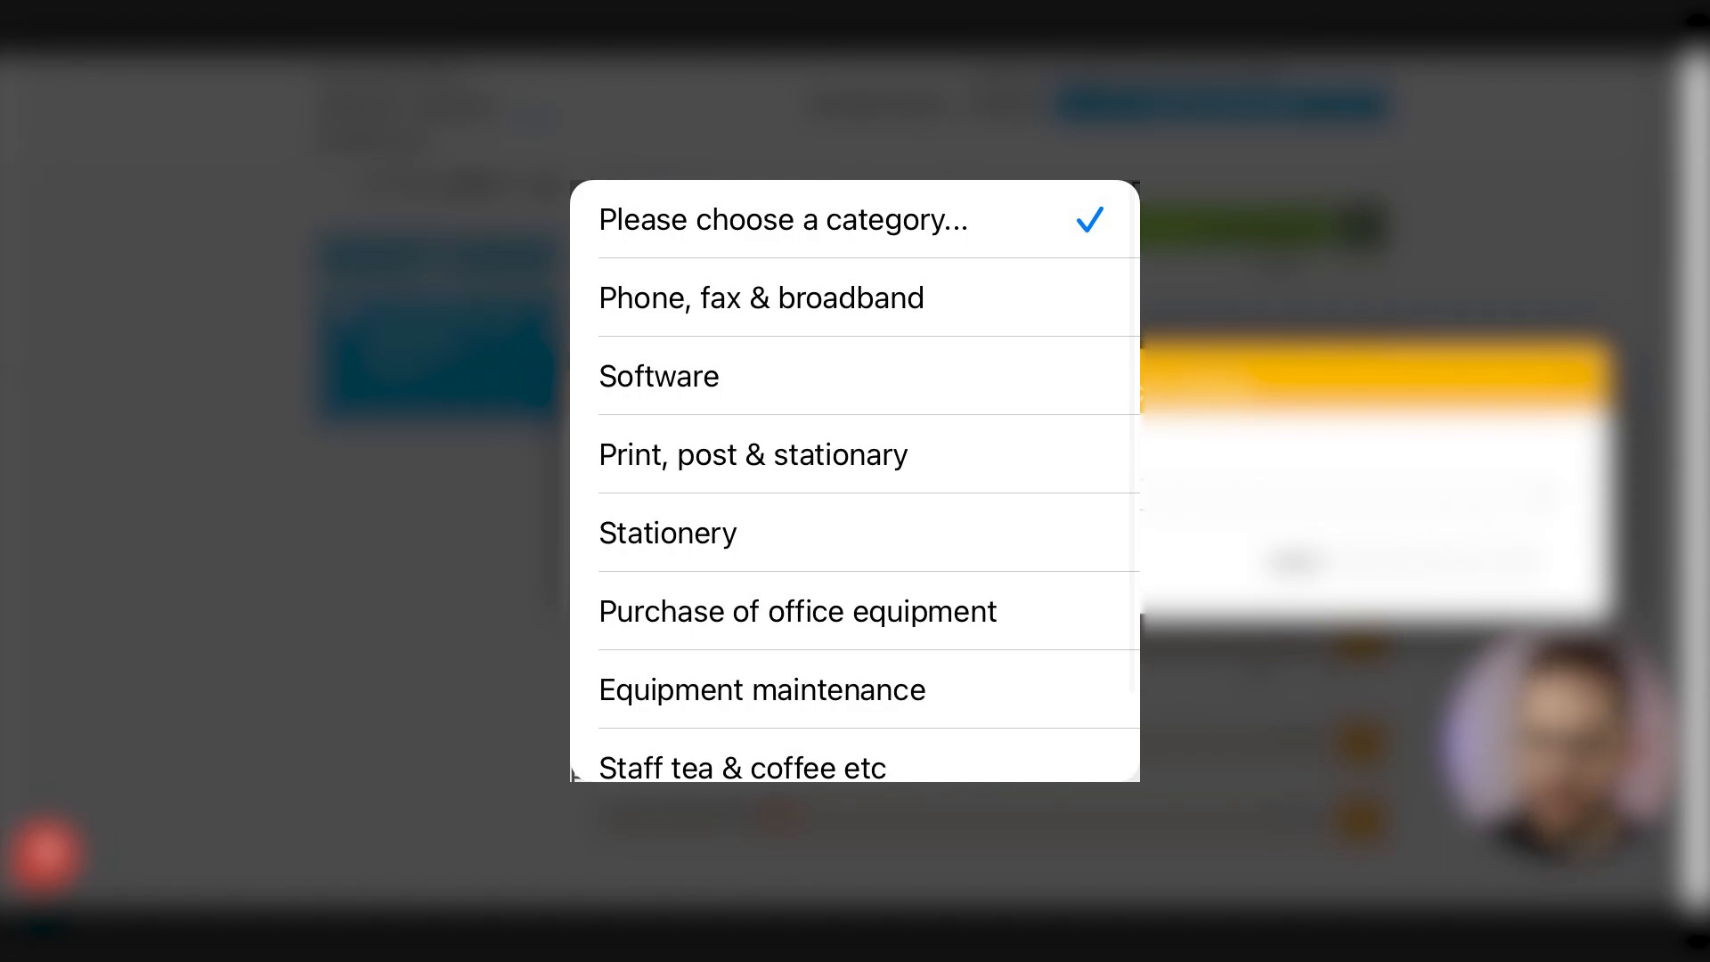
click(761, 297)
scroll(1096, 623, down, 1)
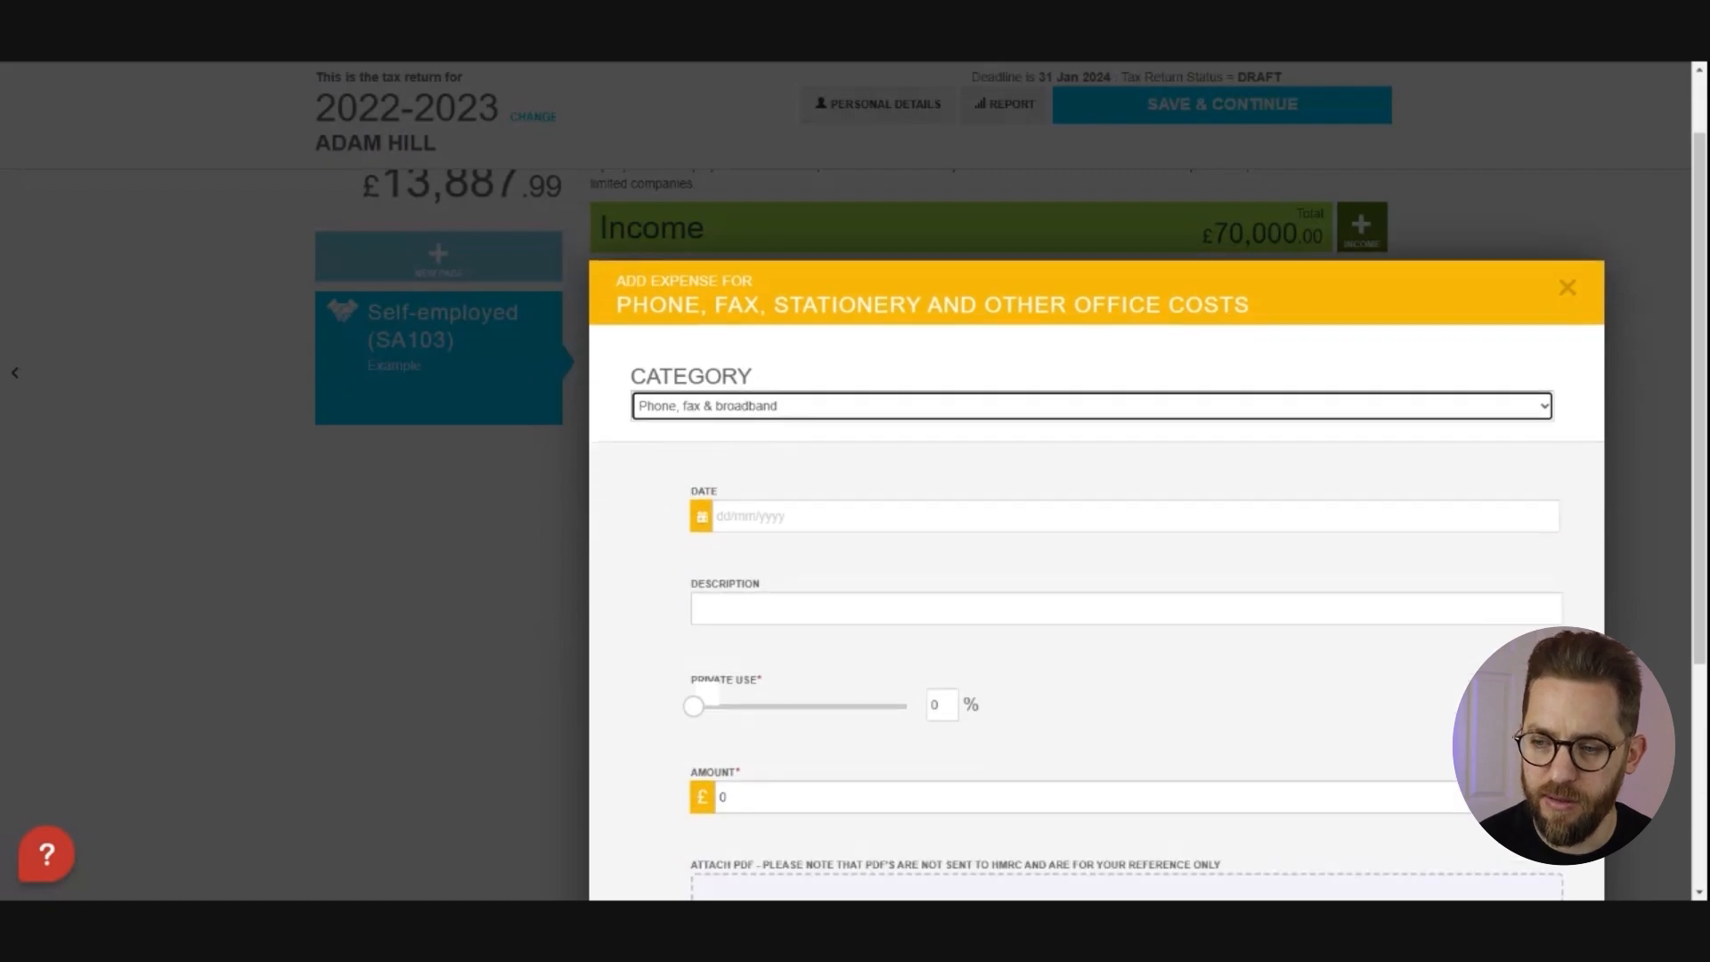
scroll(1040, 628, down, 1)
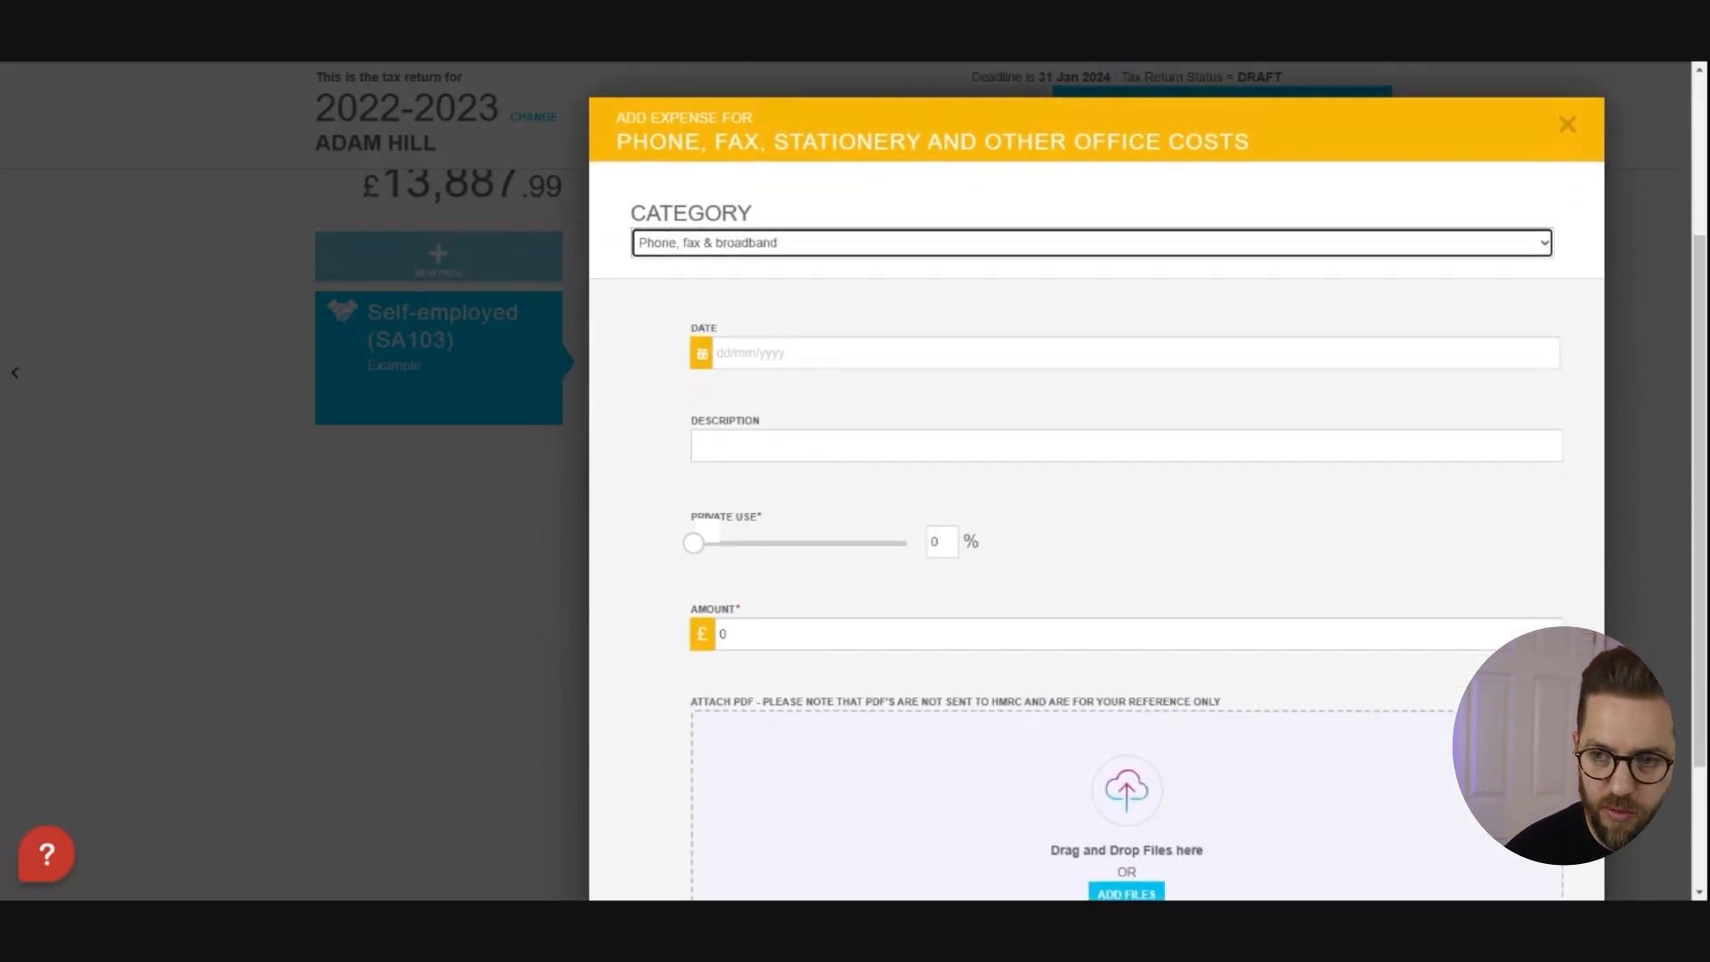
click(750, 447)
text(Ph)
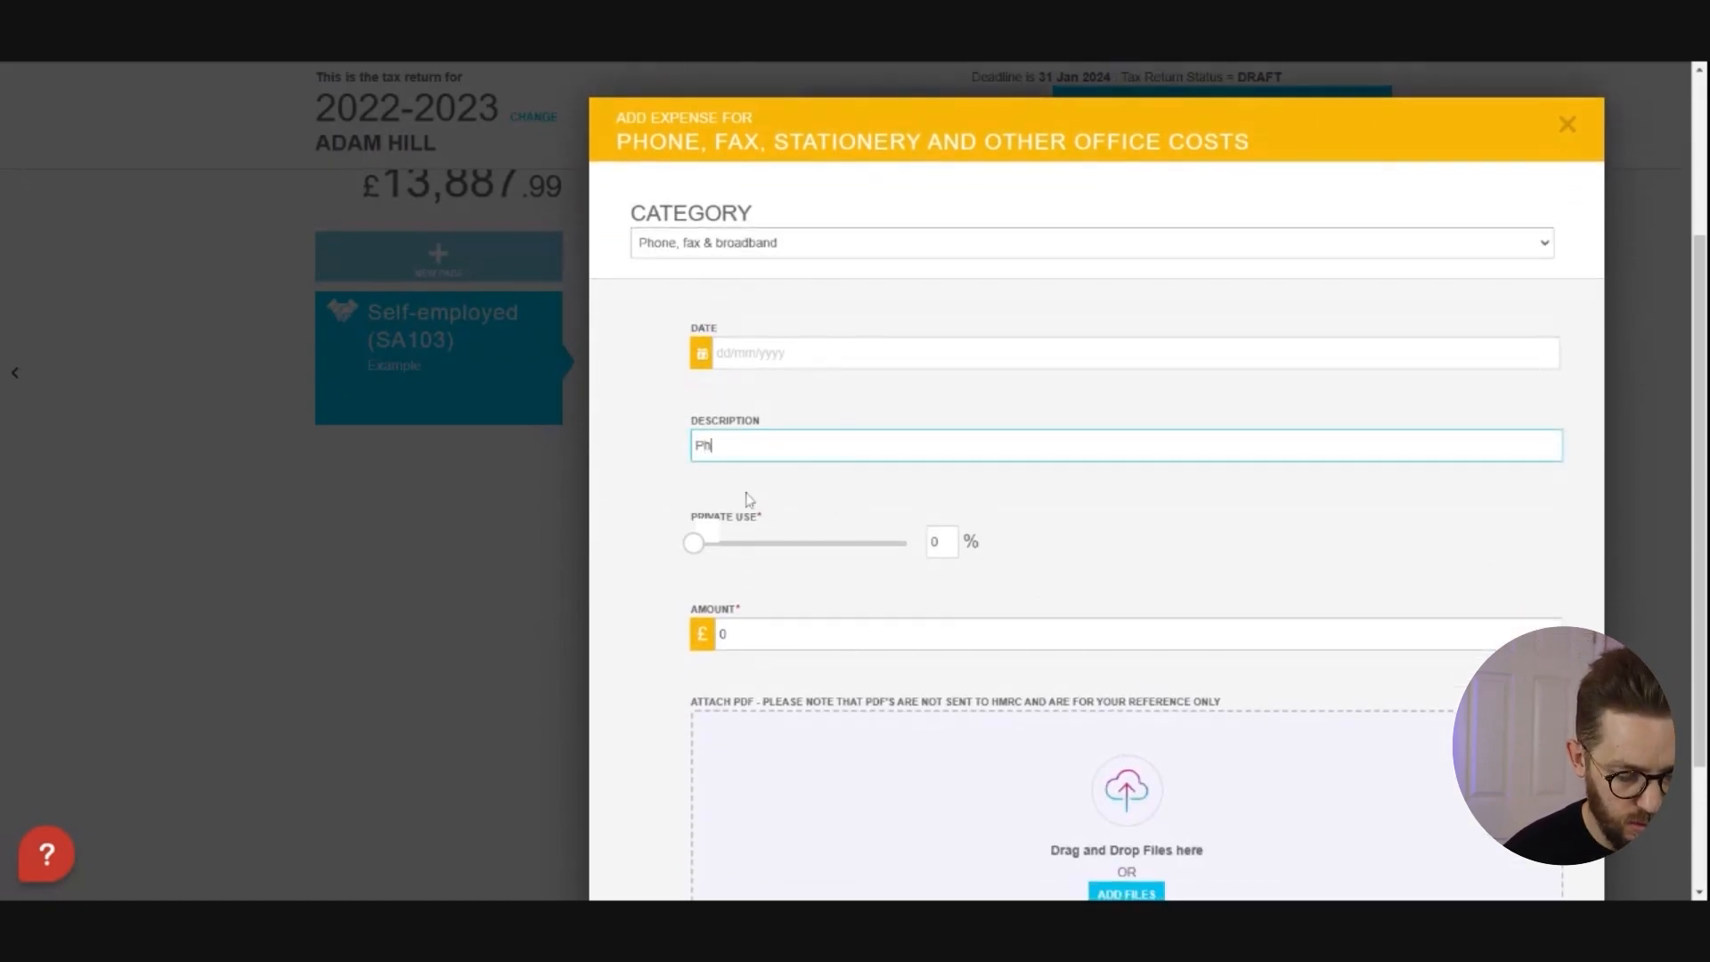
text(one)
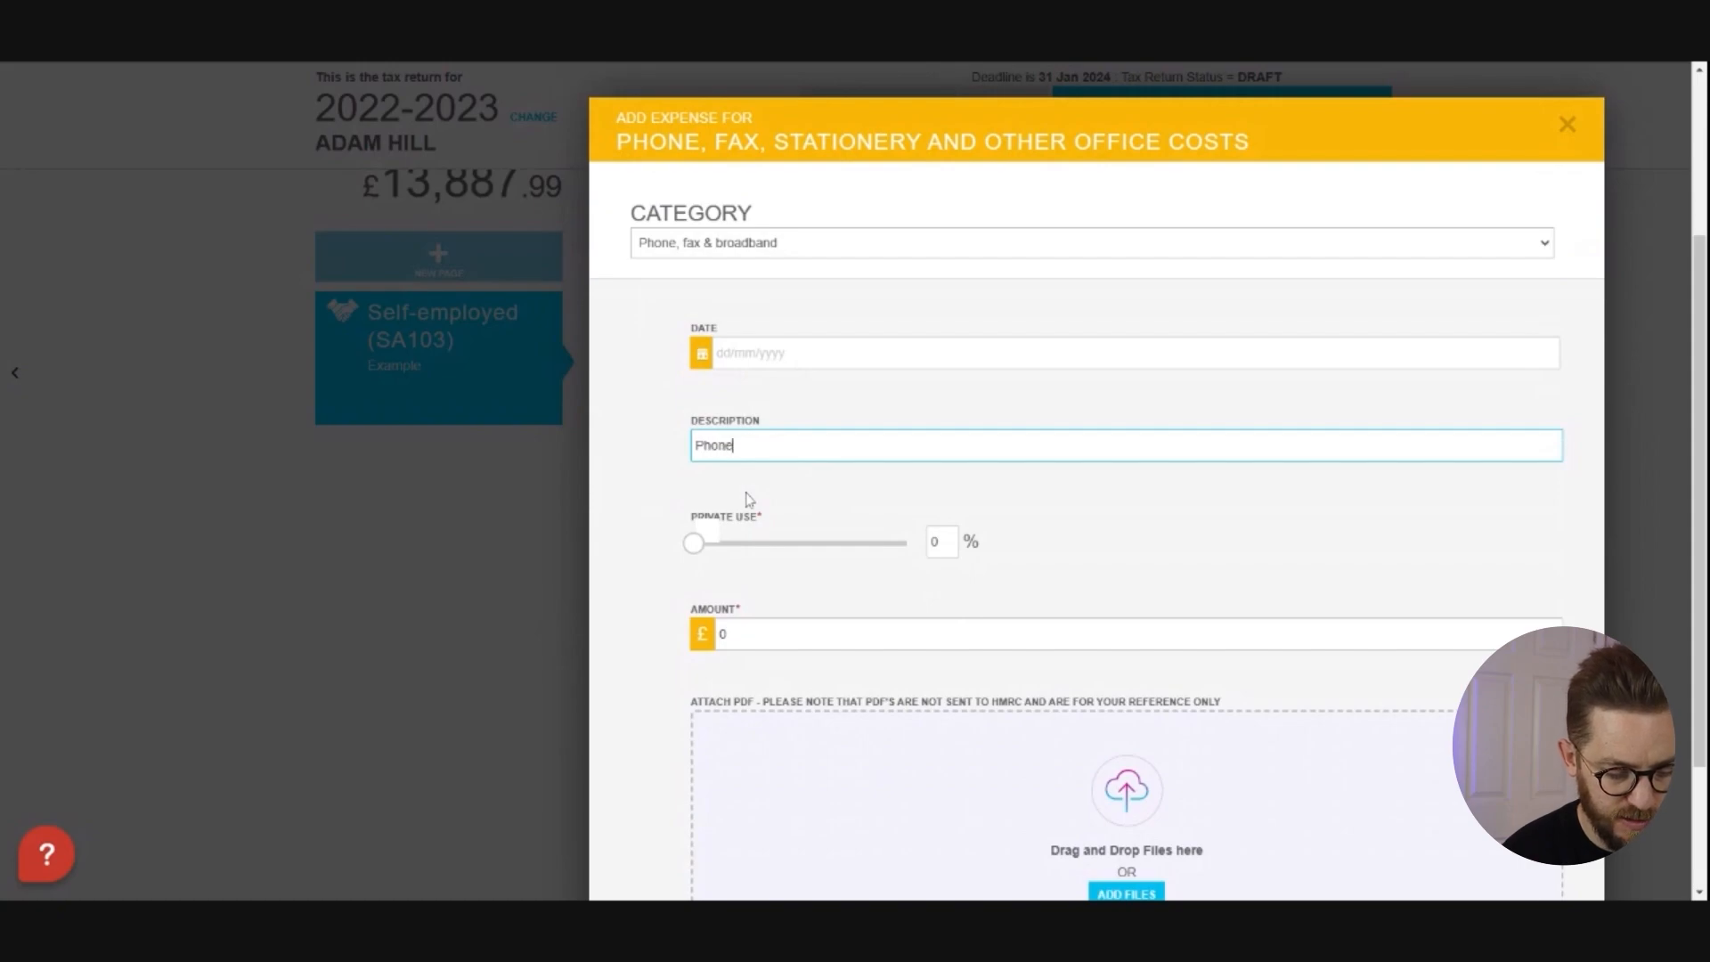
text( % offi)
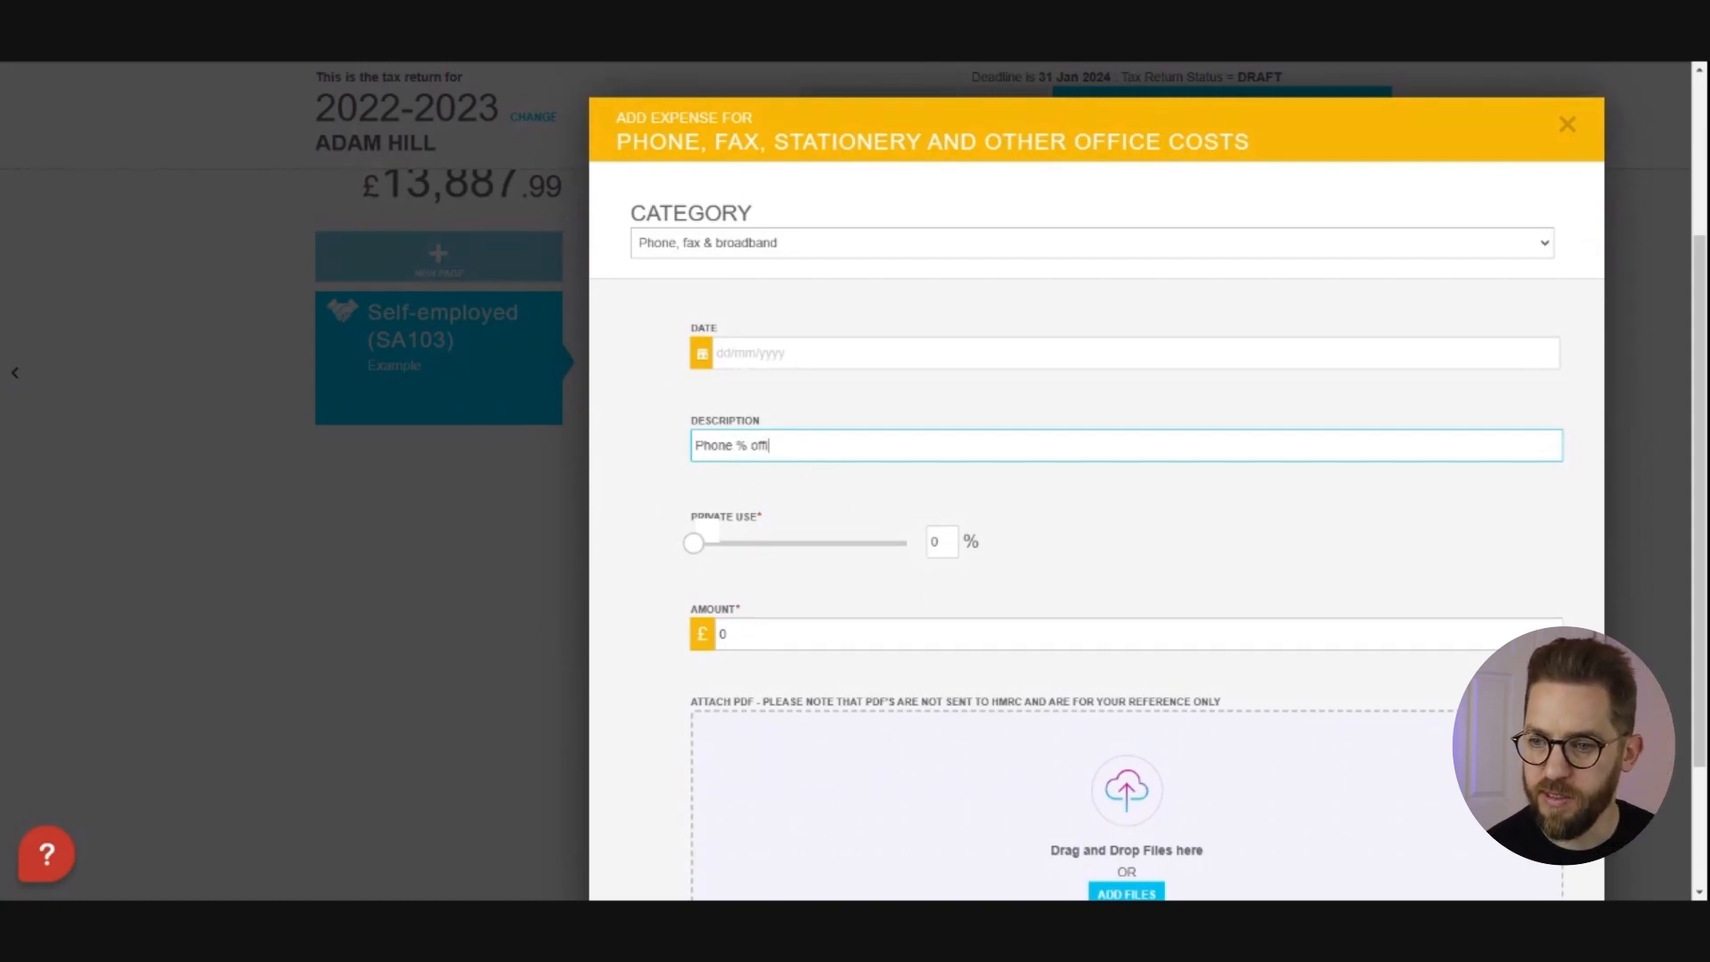
text(ce 22/23)
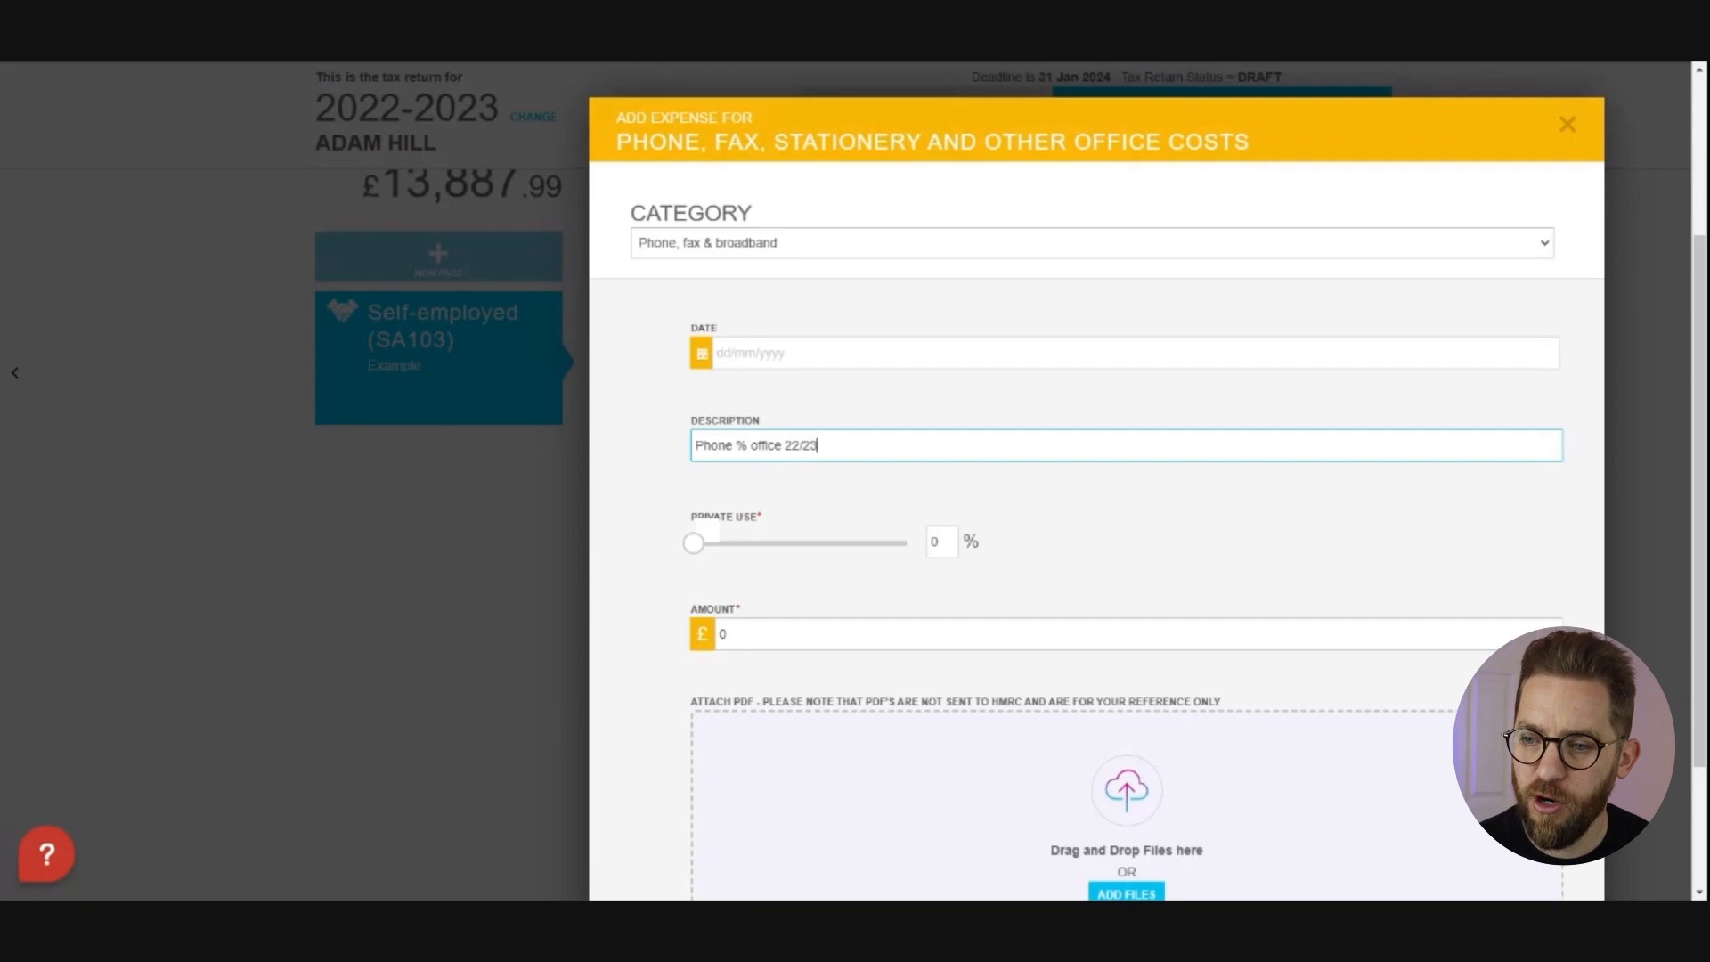
Set the phone and office expense's amount to £1500 and save the expense
scroll(755, 484, down, 2)
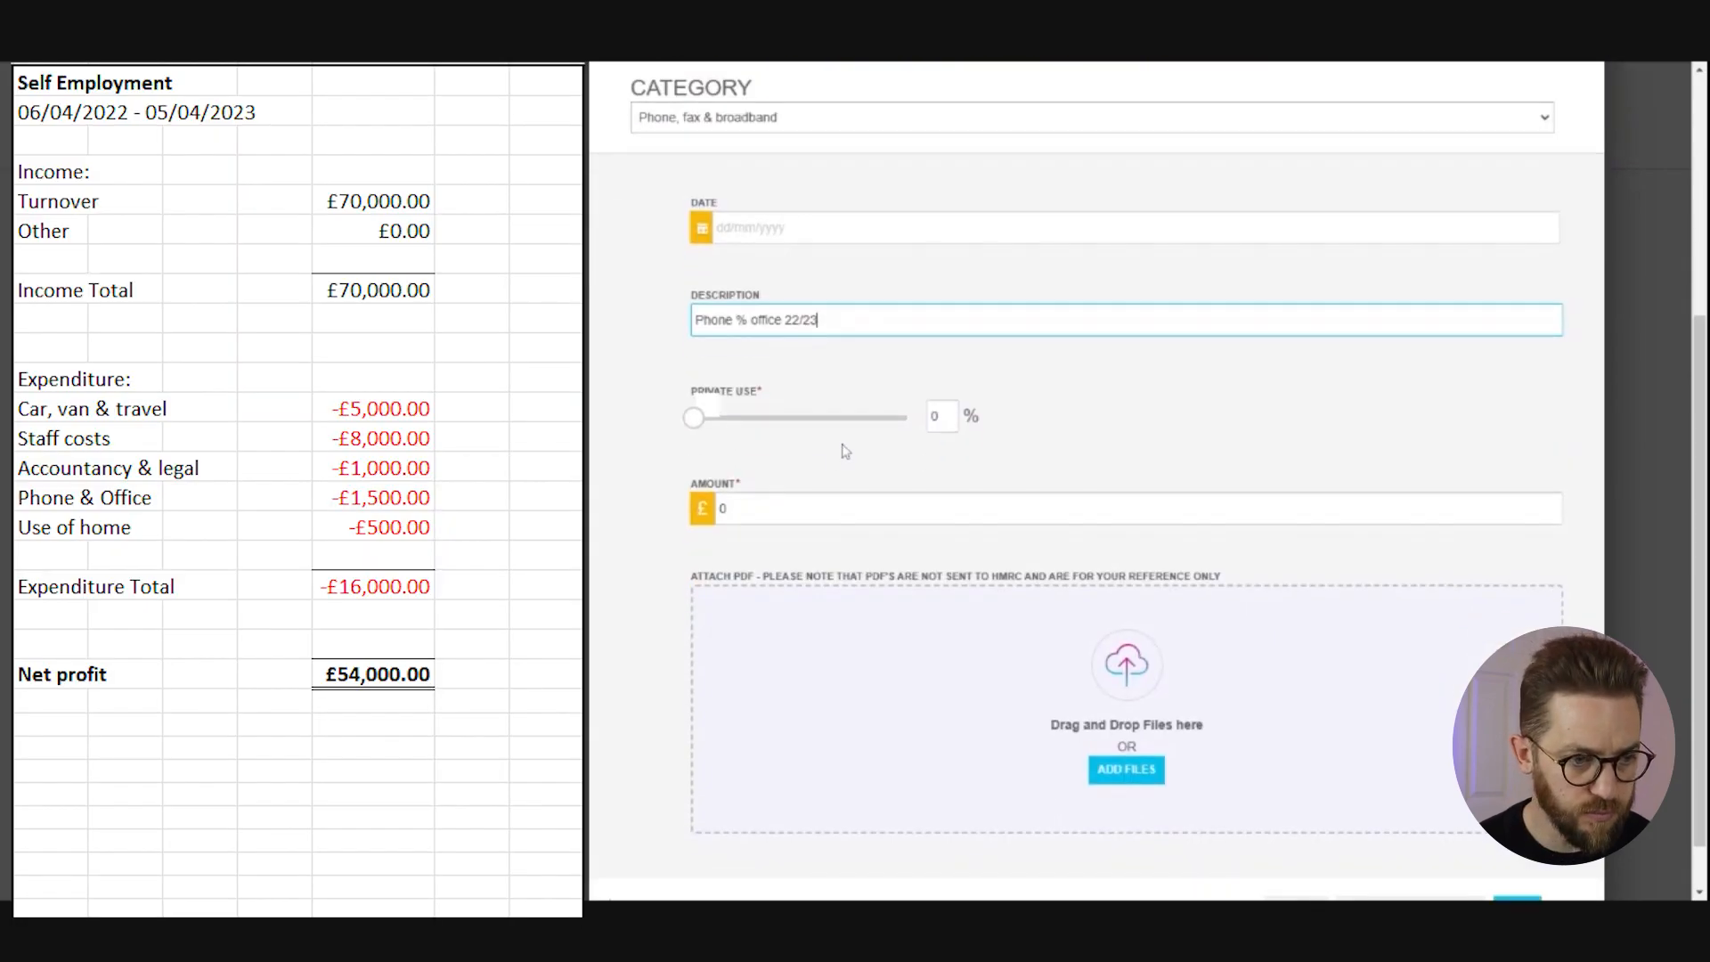
click(699, 510)
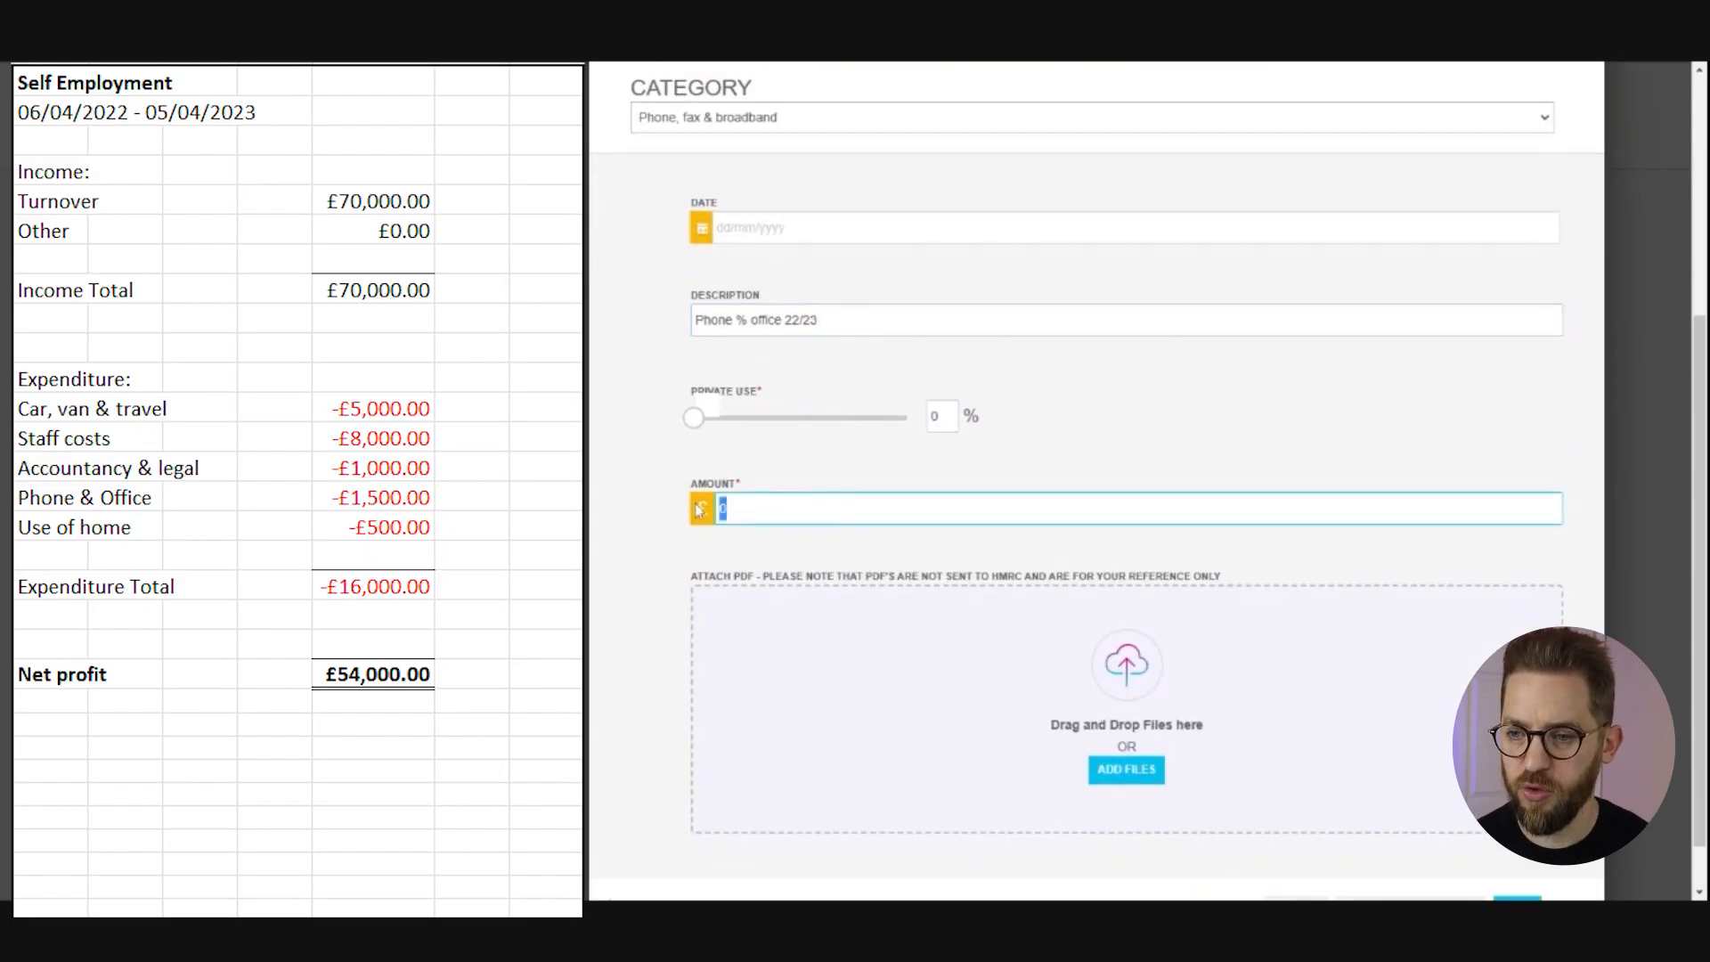
text(1500)
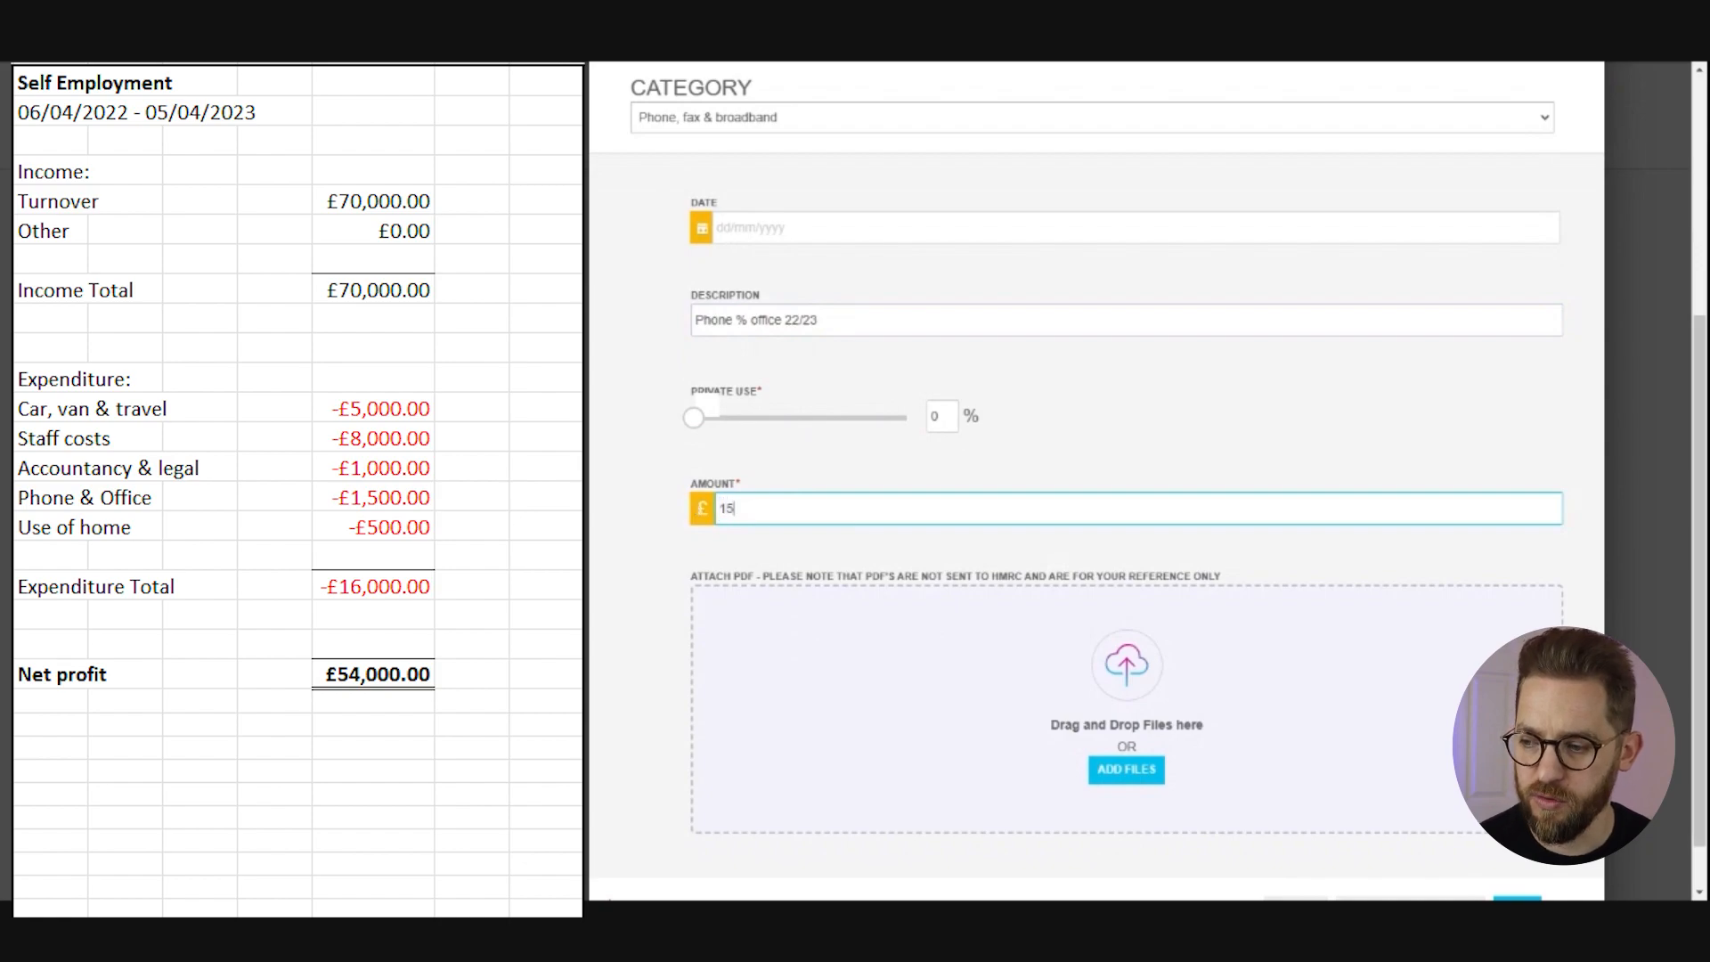
scroll(1377, 706, down, 1)
click(1513, 850)
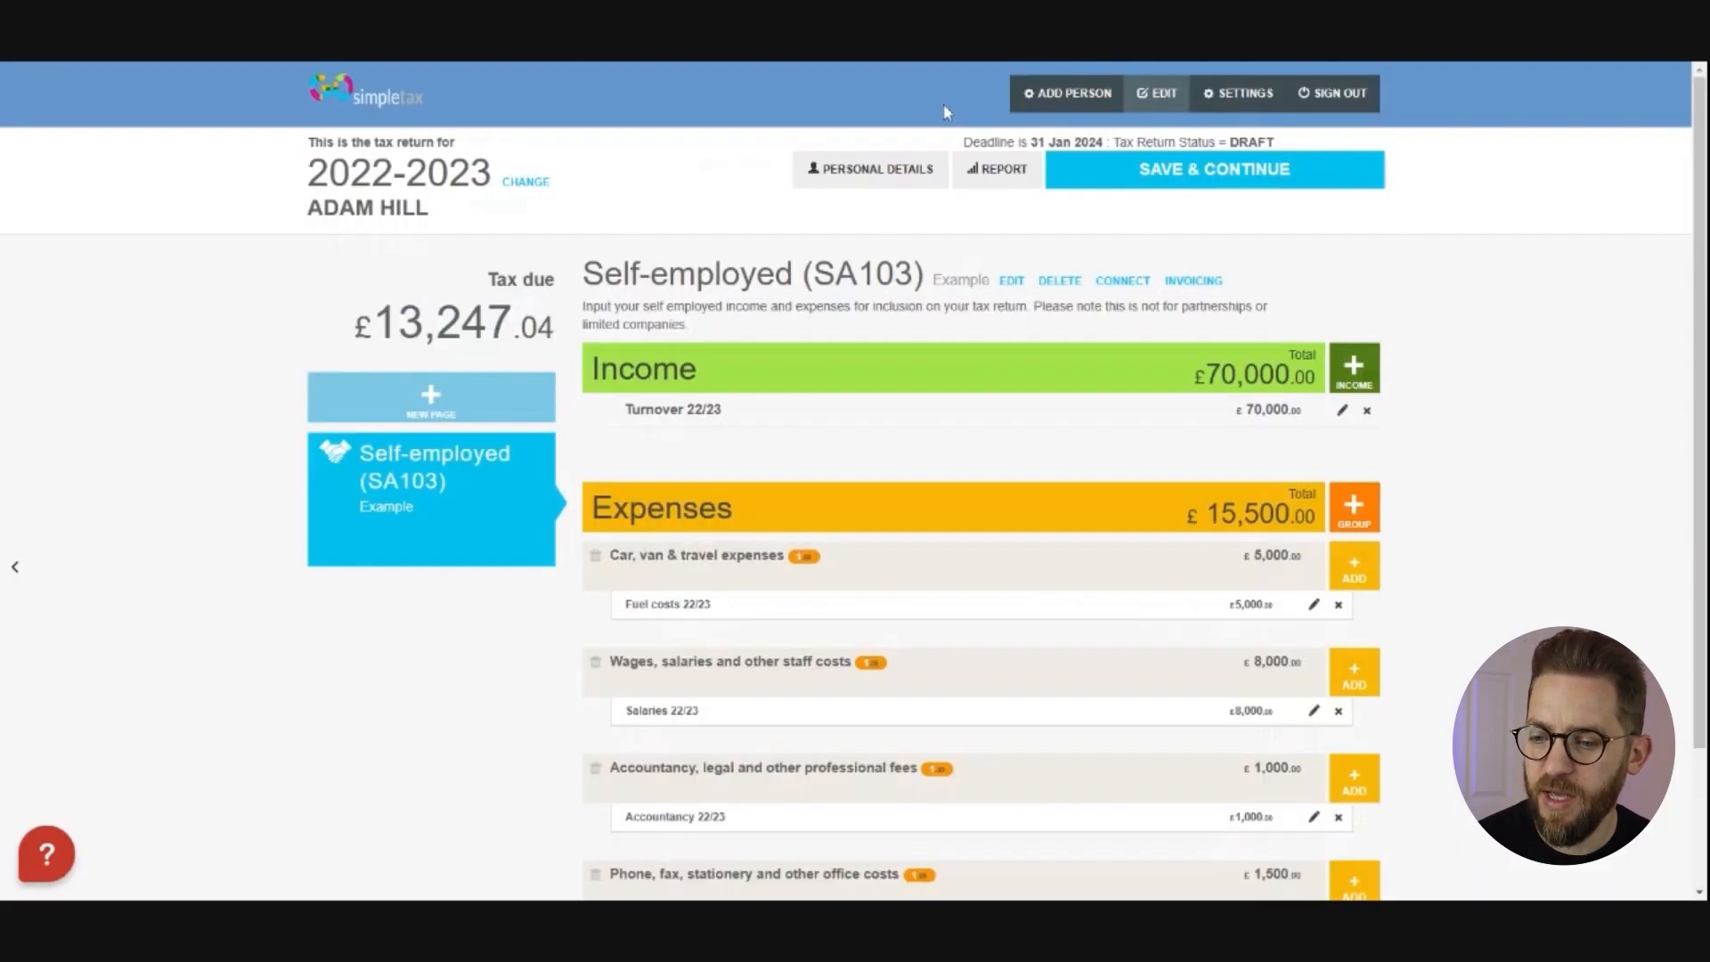
Add an expense under Use of home as office with the category Use of home as office, the description "Use of Home" and the amount £500
scroll(1336, 784, down, 1)
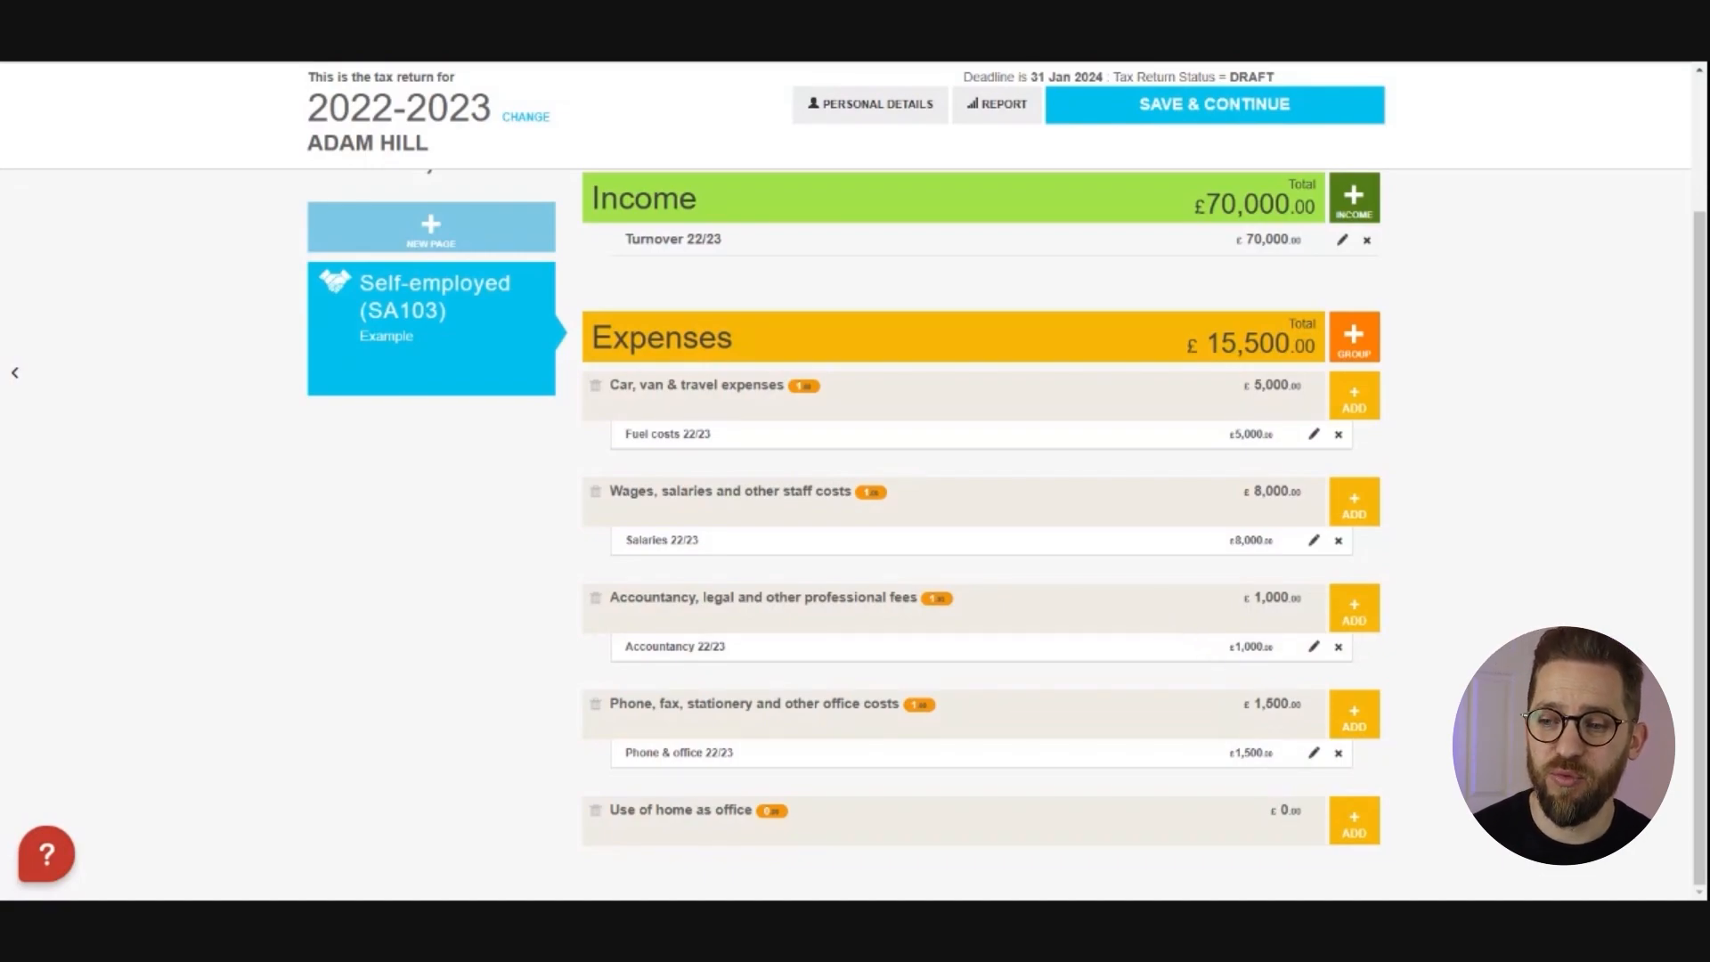
click(1354, 819)
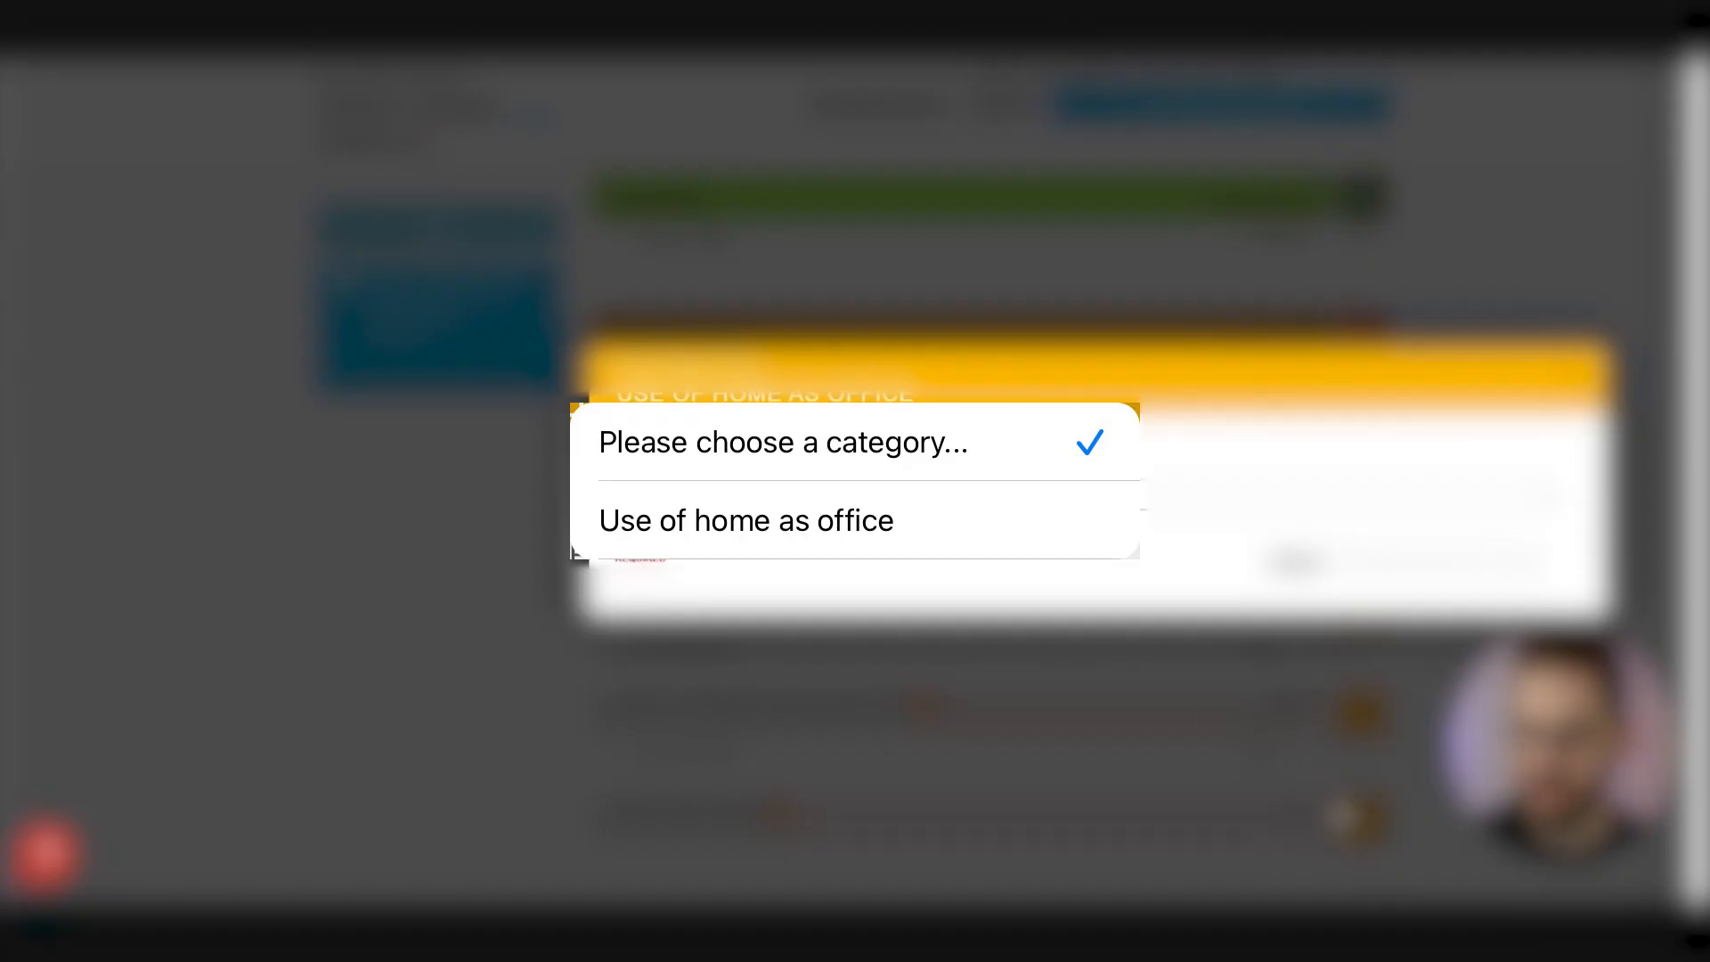
click(746, 521)
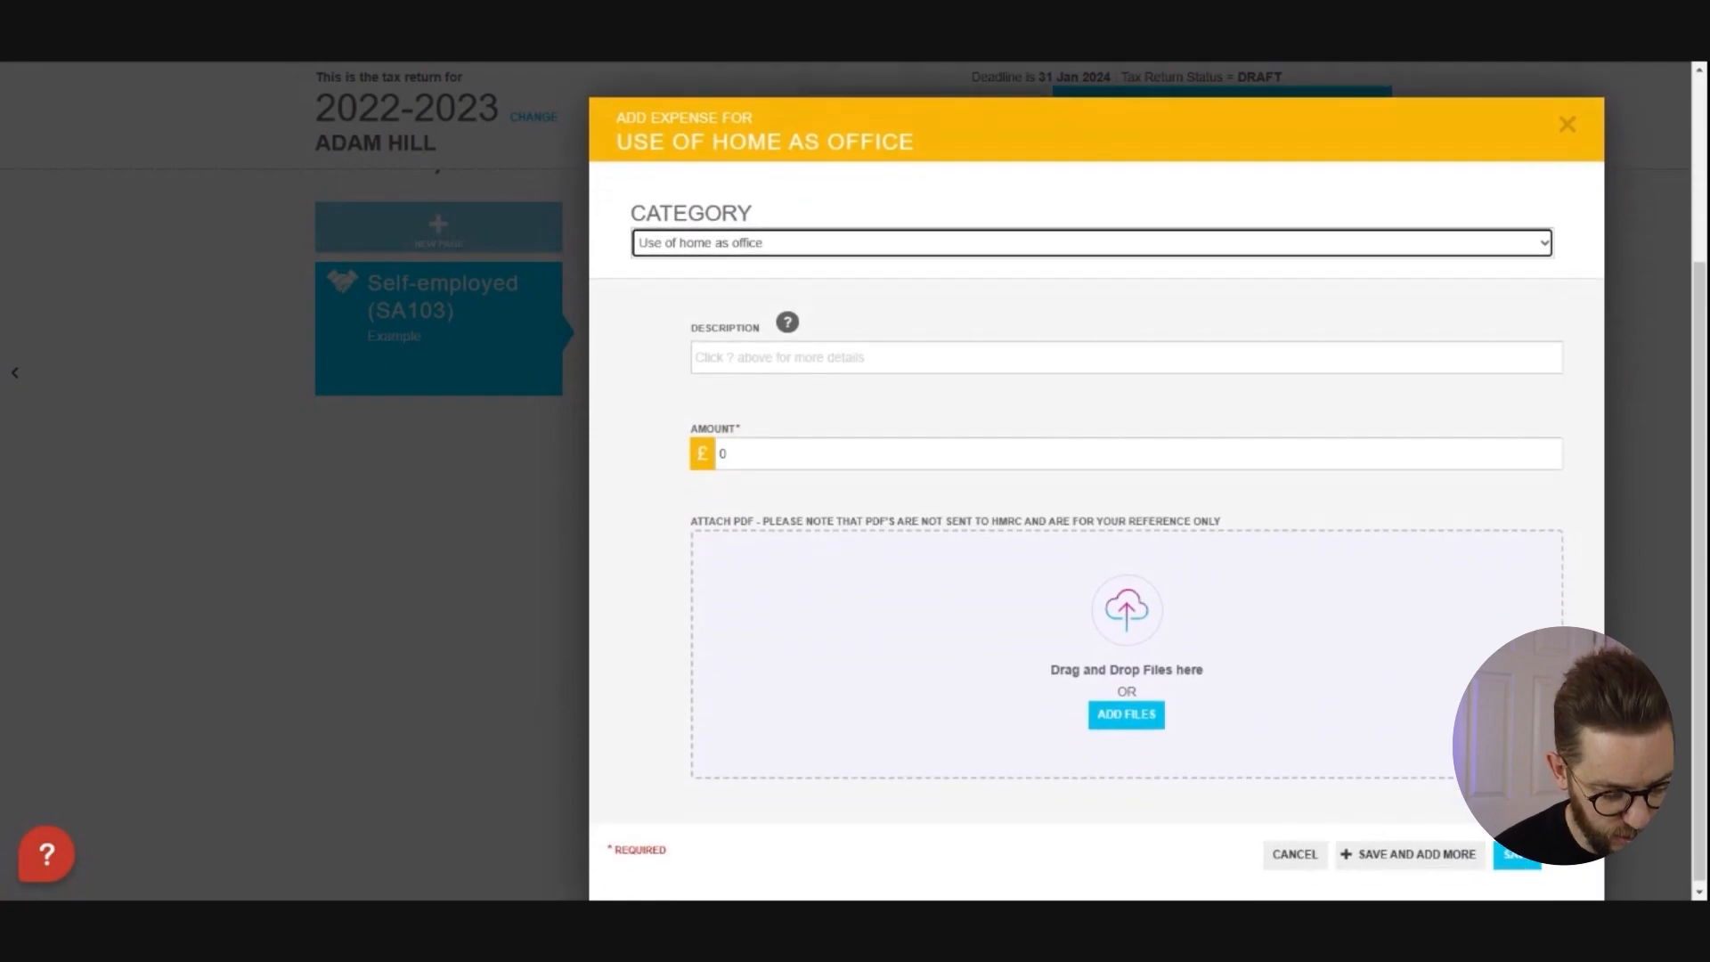
key(Tab)
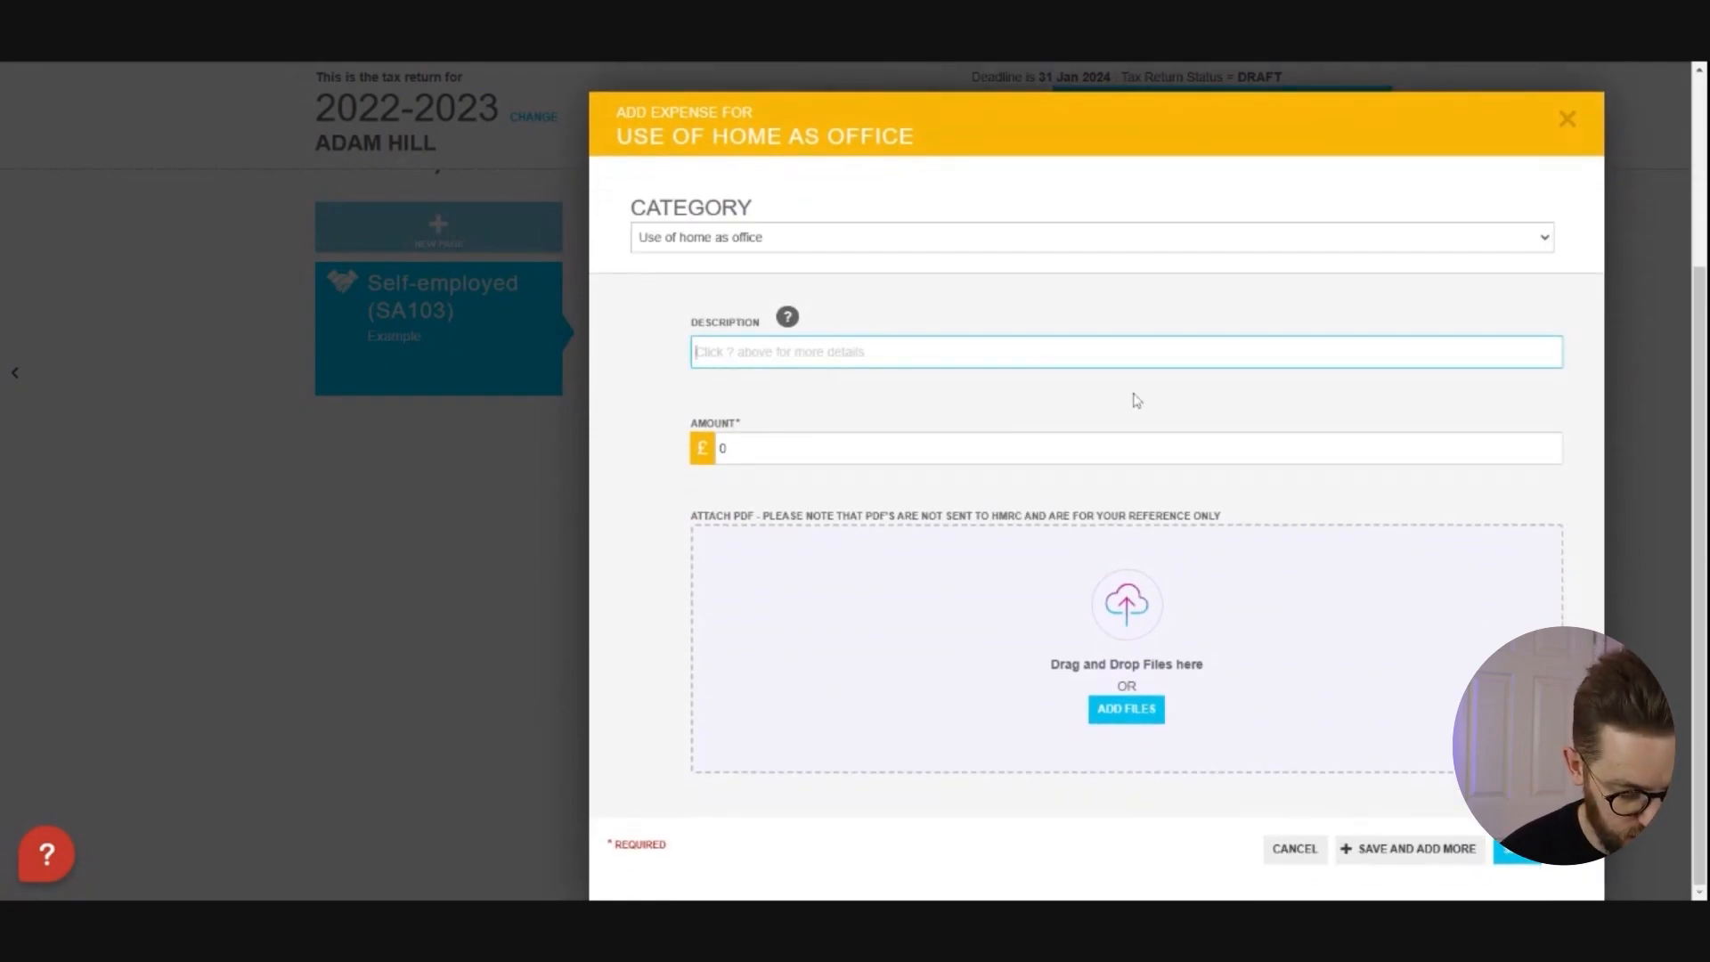
text(Use of Home)
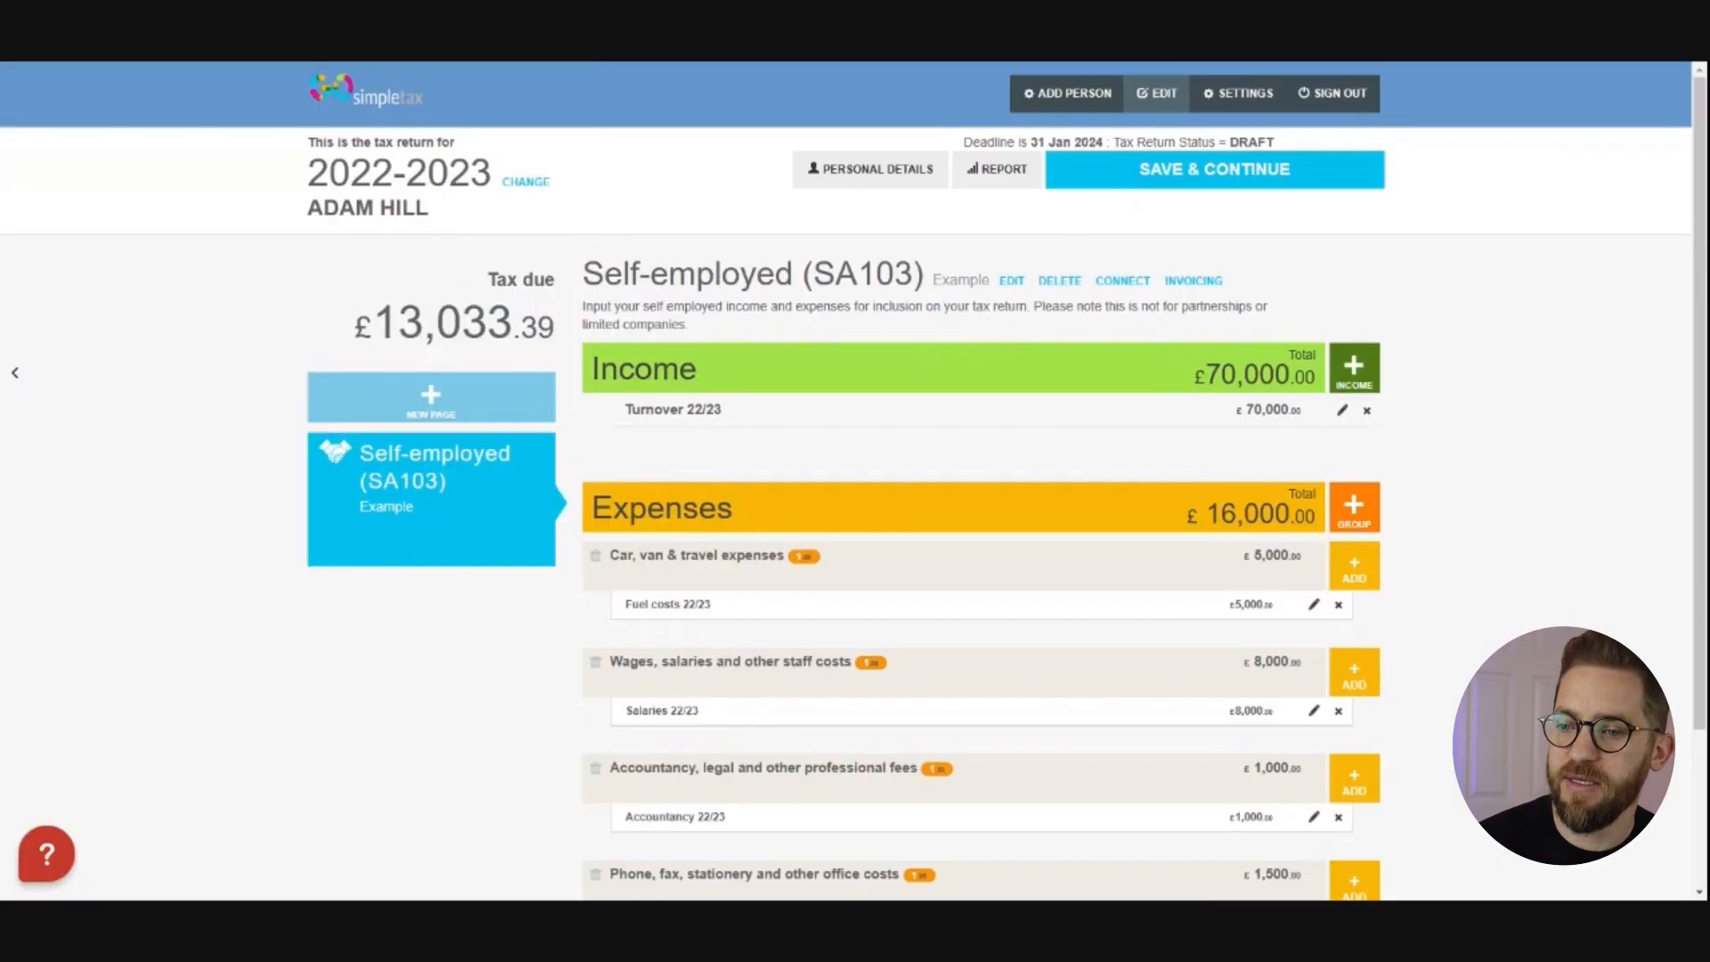
Check the self-employed income and expense entries against each group, and save the return to continue
scroll(1234, 502, down, 3)
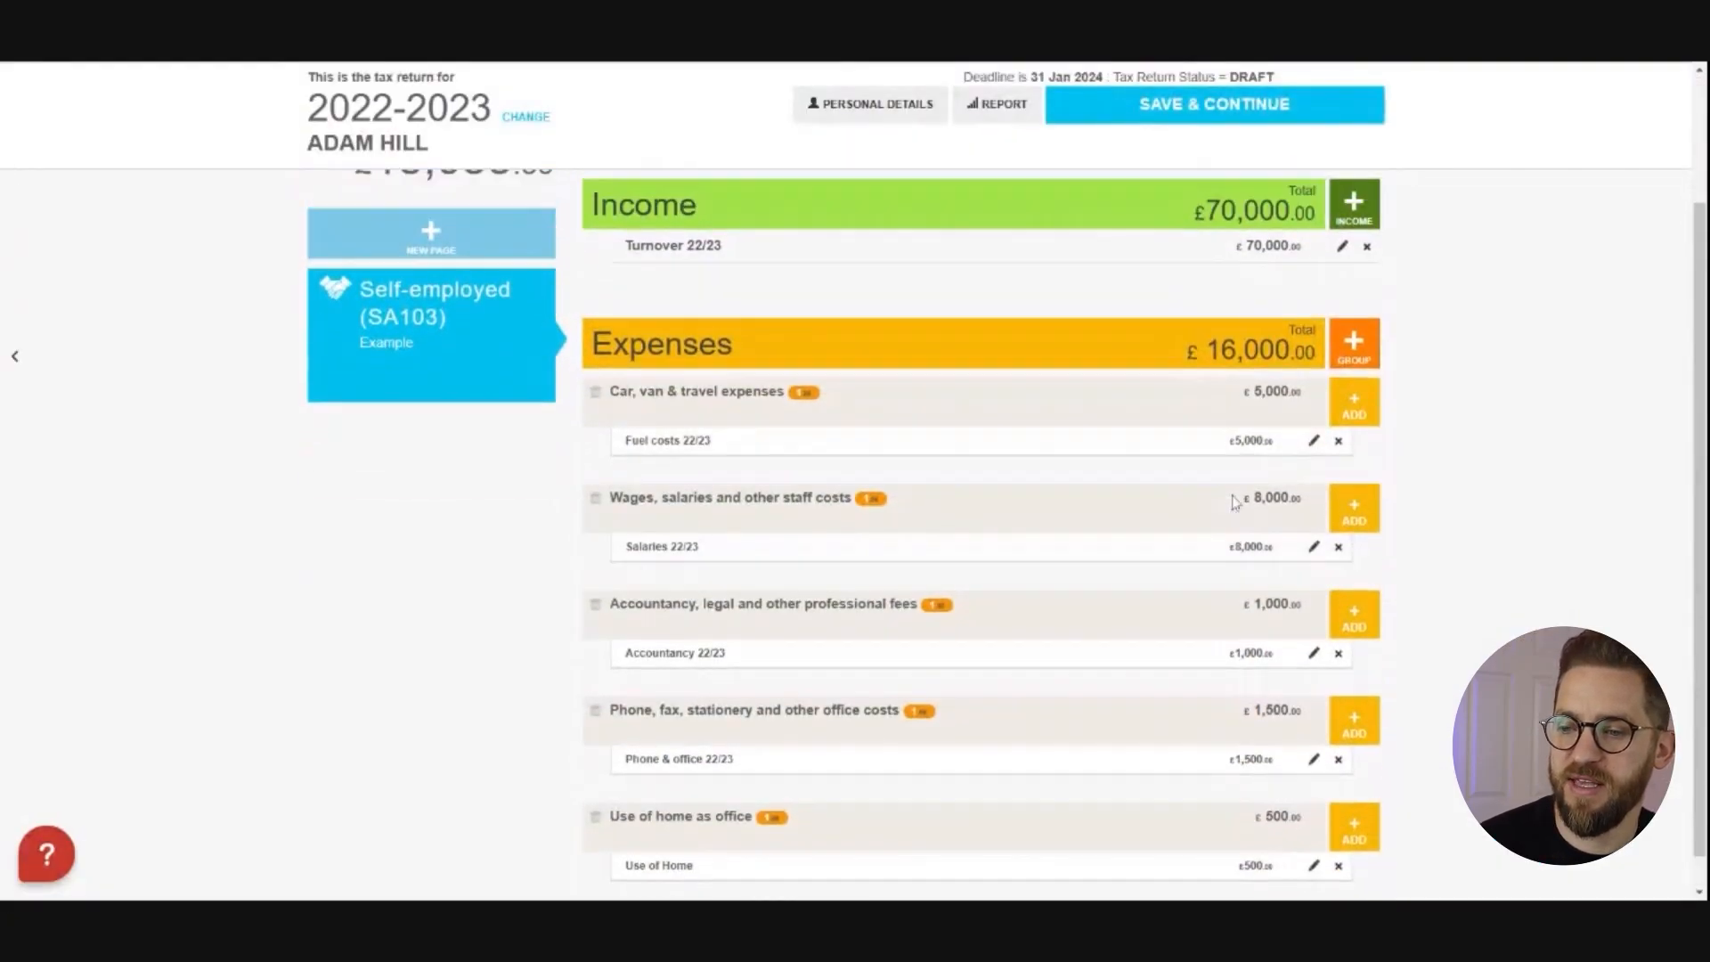
scroll(1234, 502, up, 3)
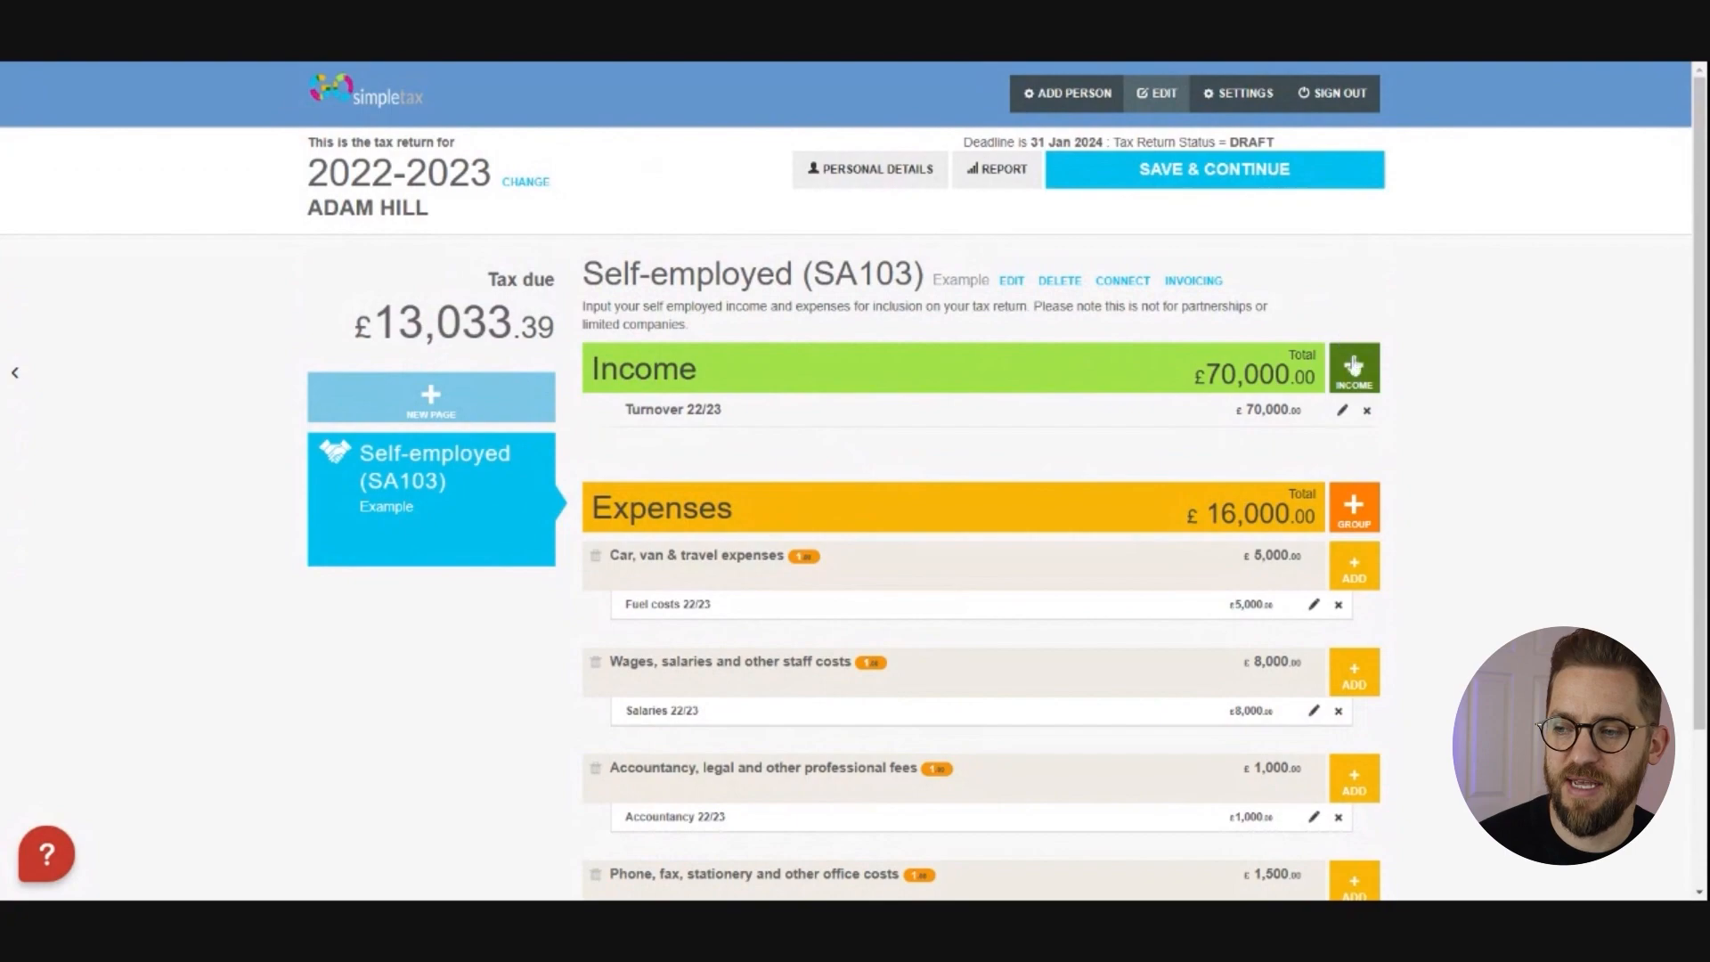
scroll(1344, 453, down, 2)
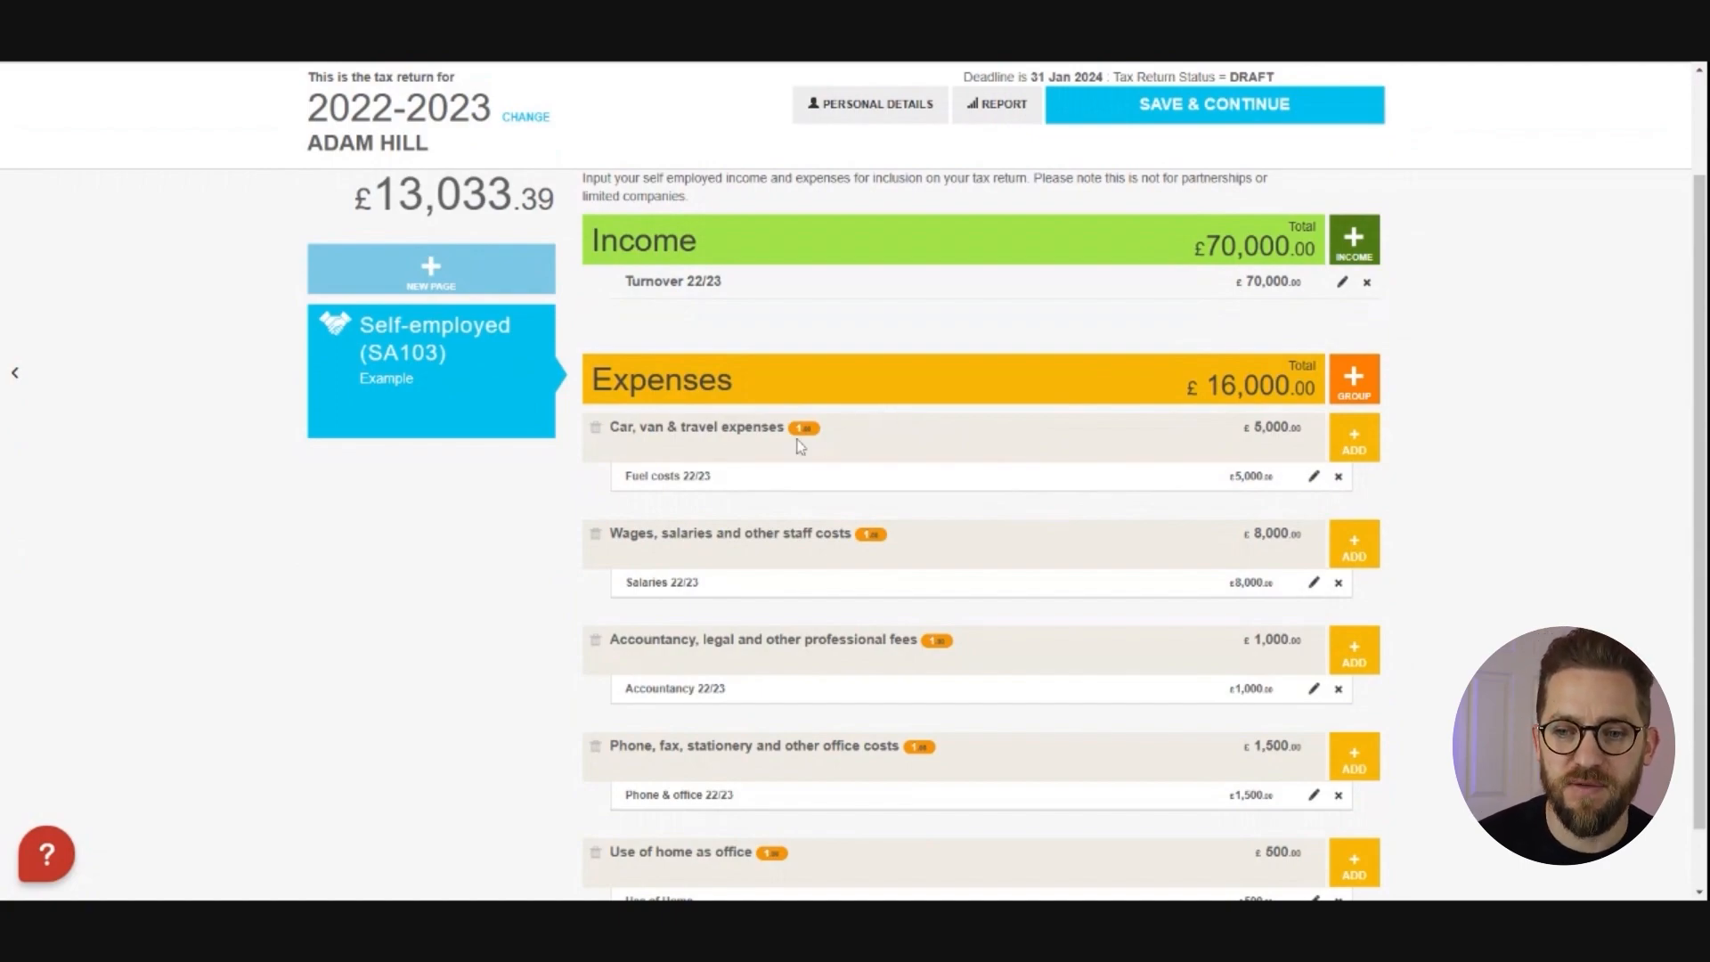
scroll(725, 512, up, 3)
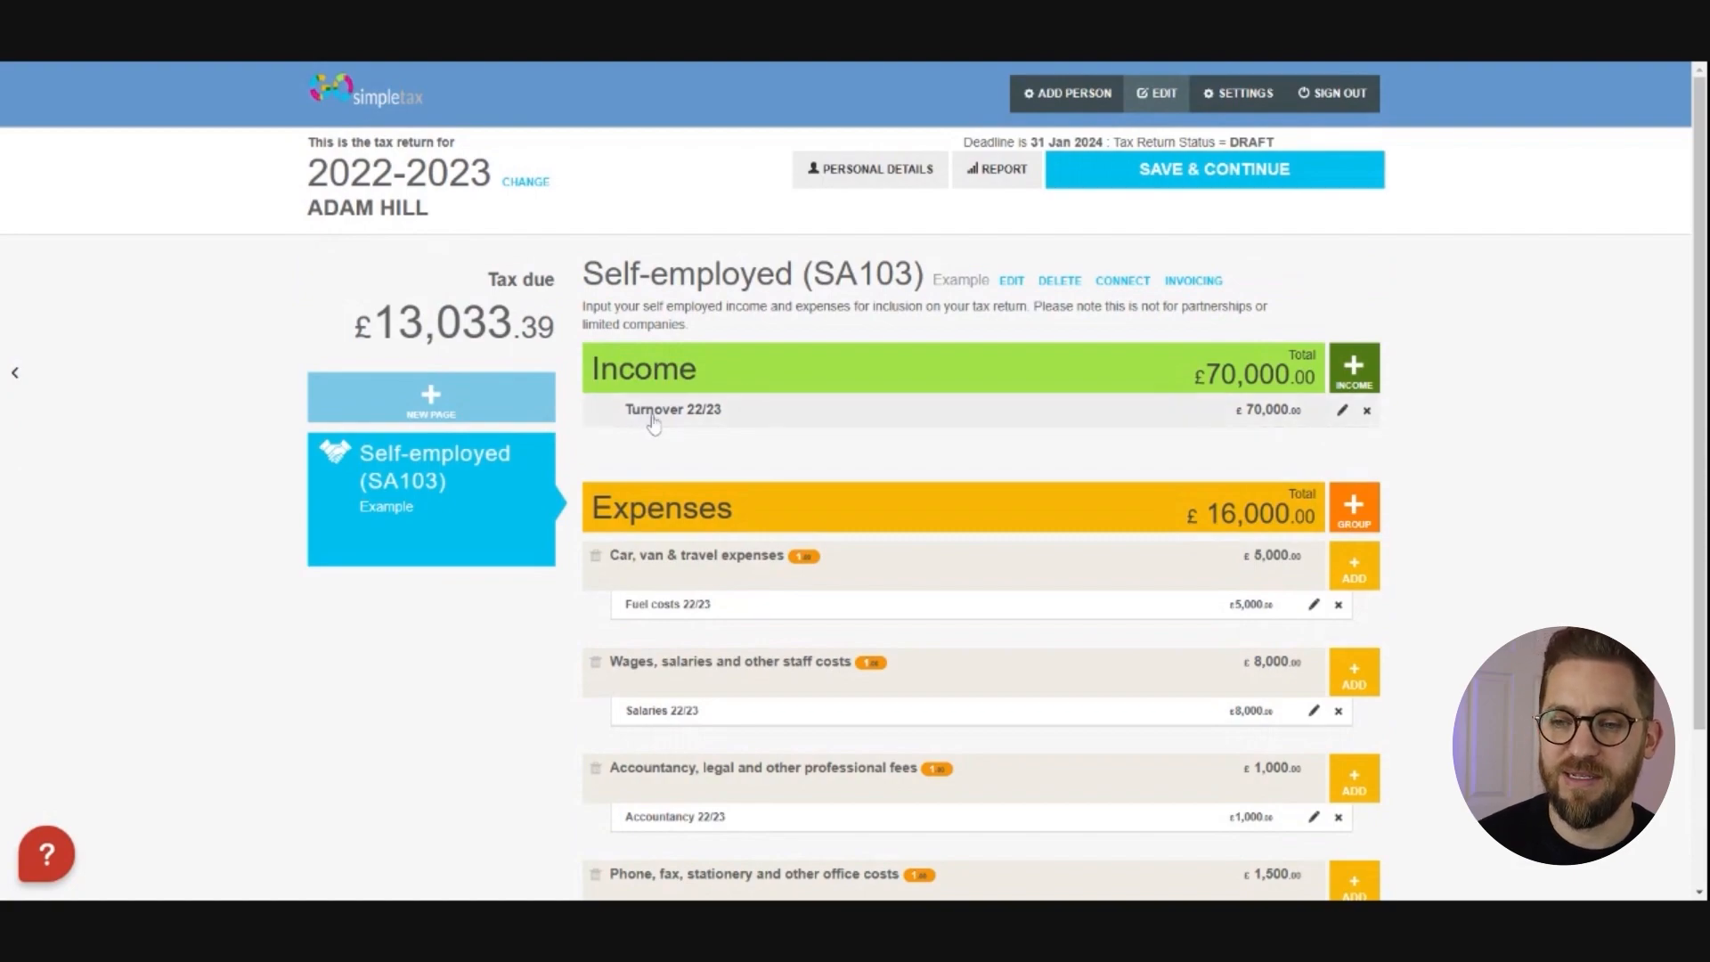
scroll(653, 423, down, 3)
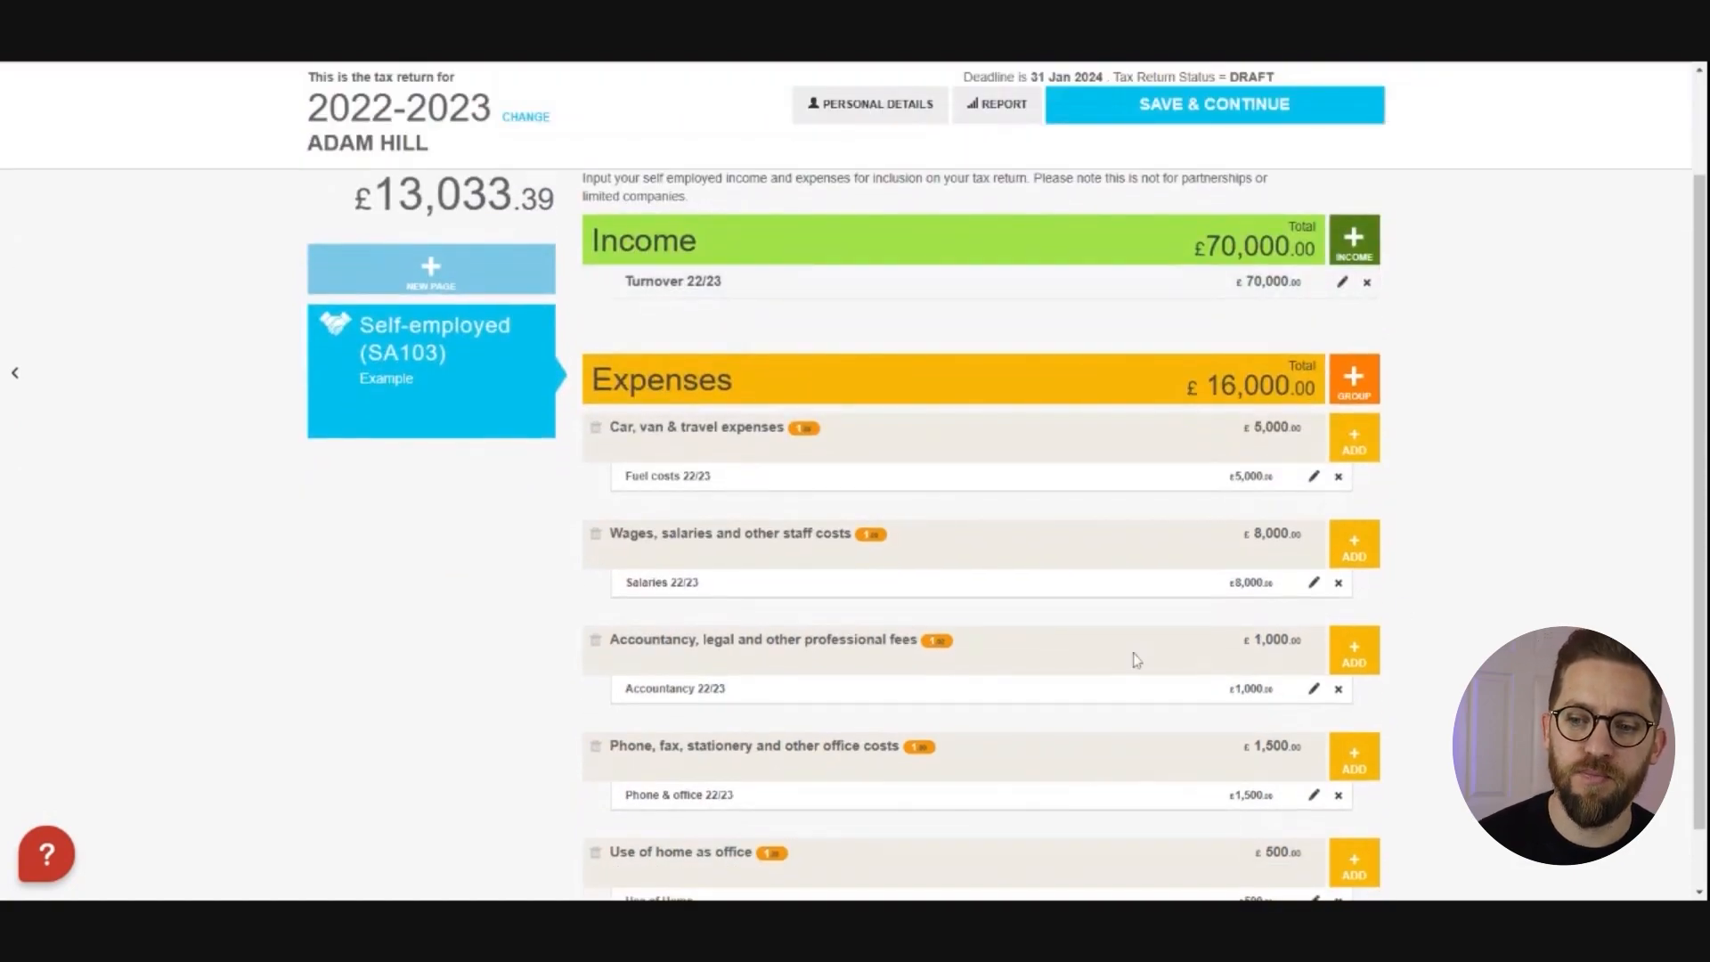
scroll(853, 661, up, 3)
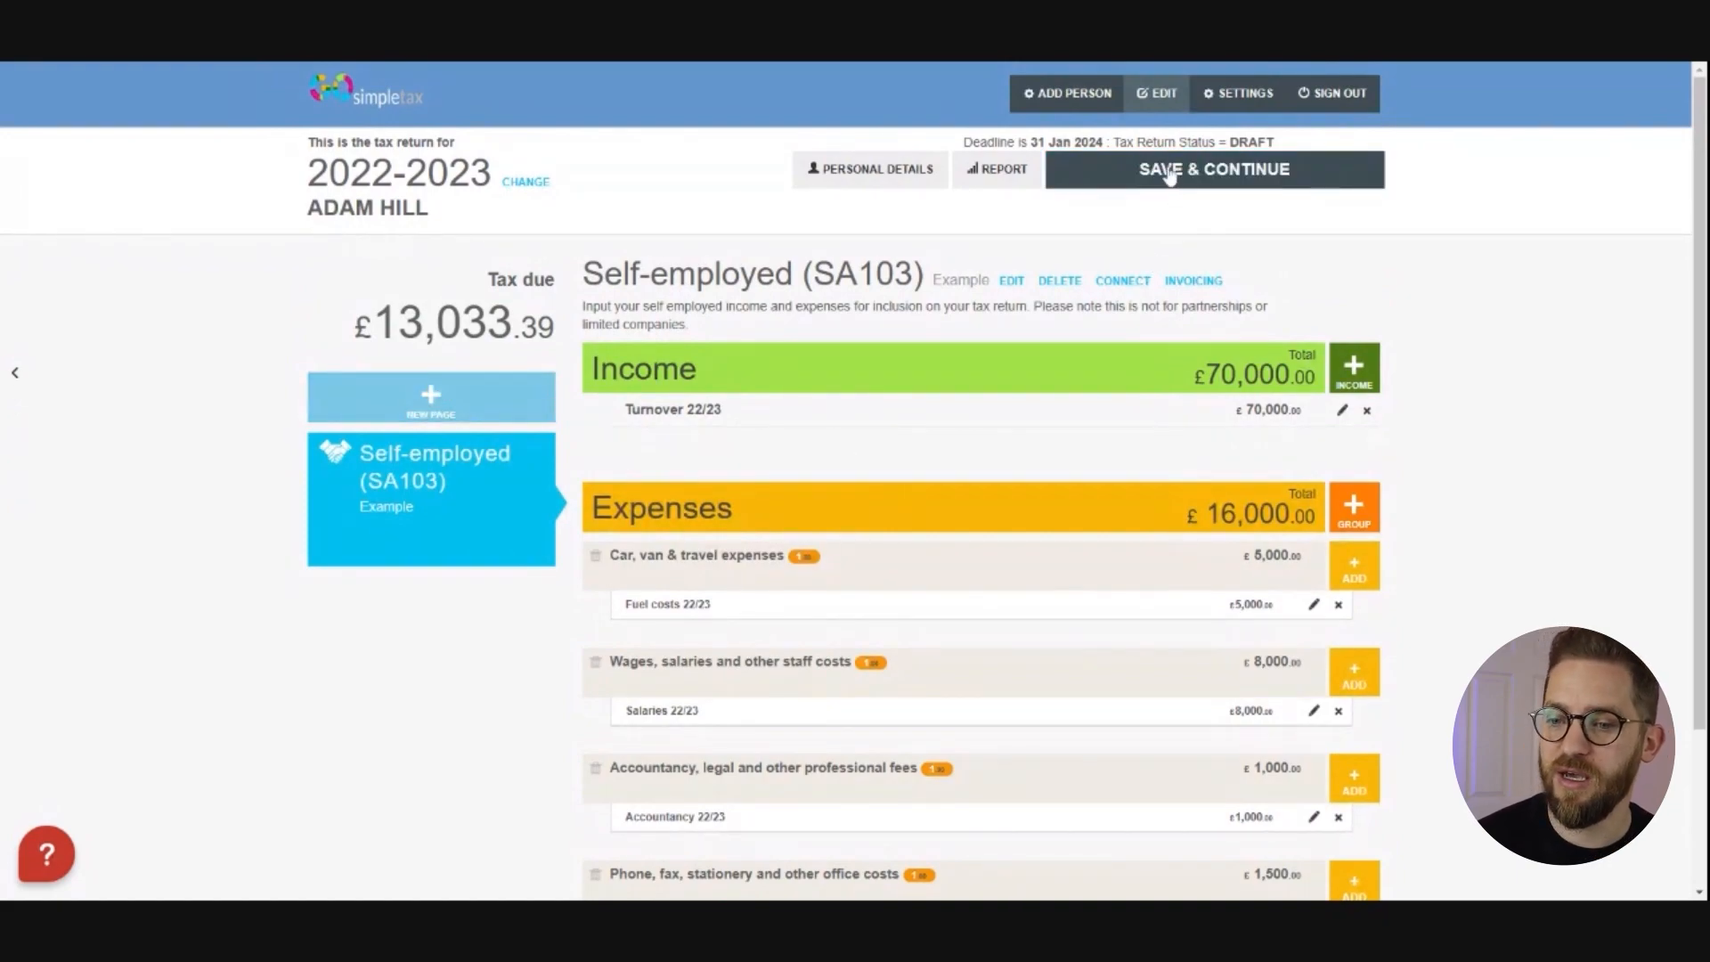
click(1169, 176)
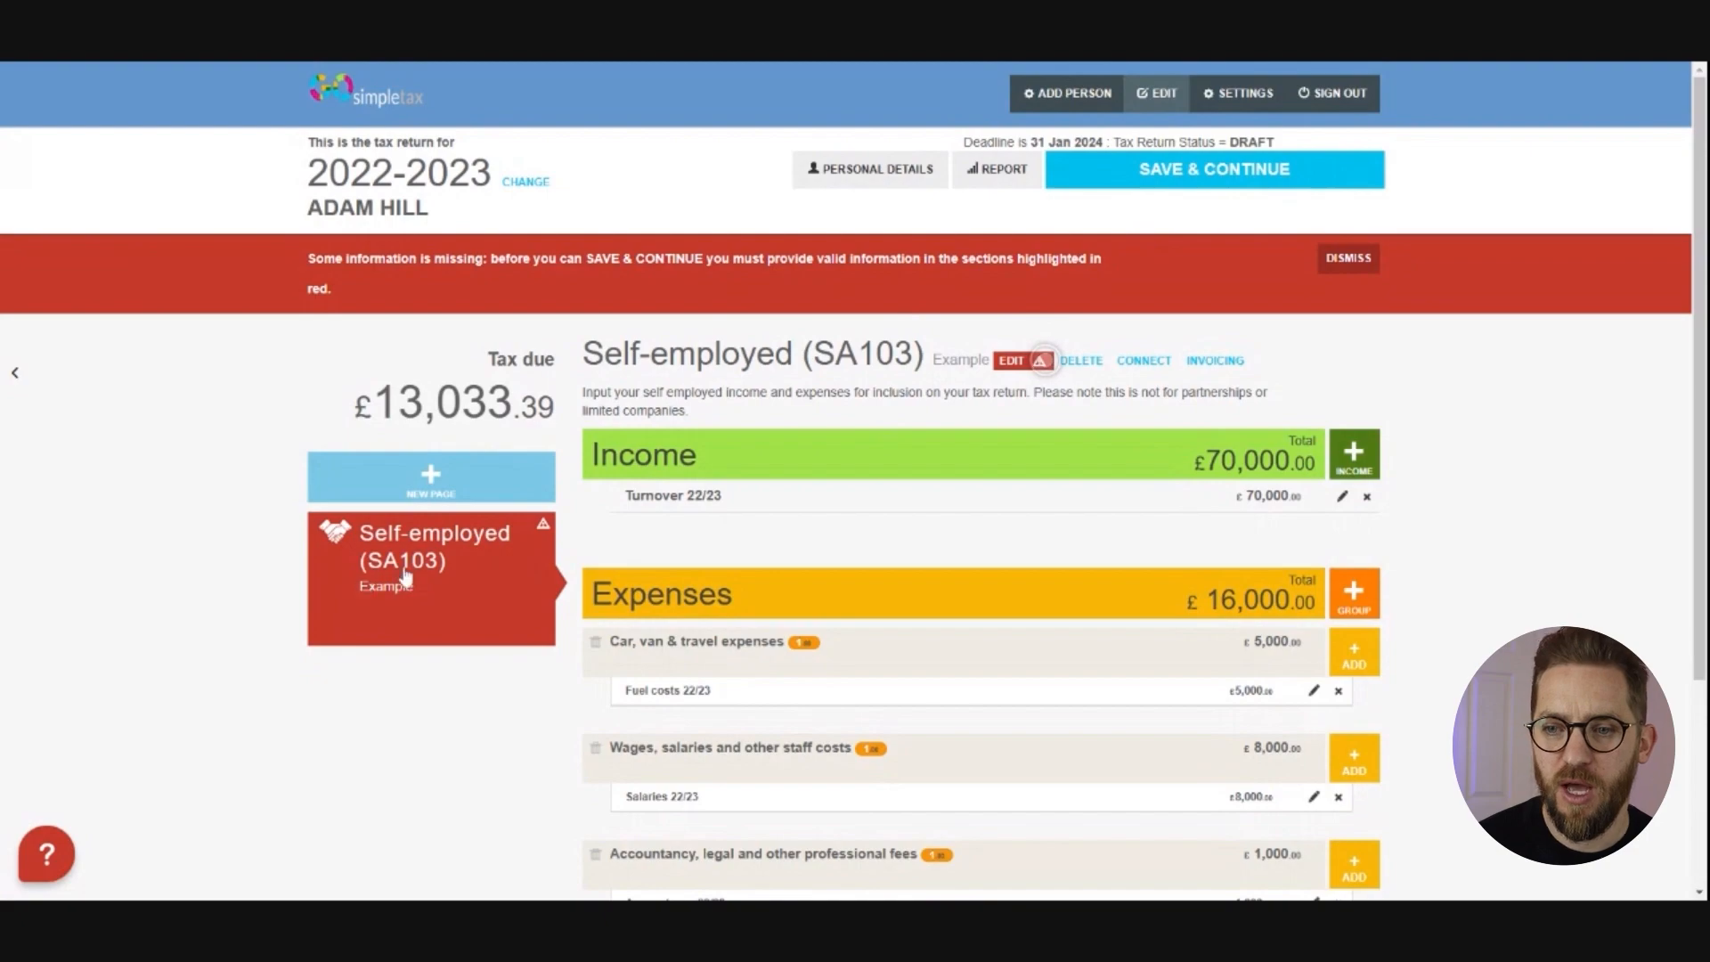
Fill in a valid UK postcode in the Self-employed (SA103) business details and save the return again
scroll(405, 579, down, 3)
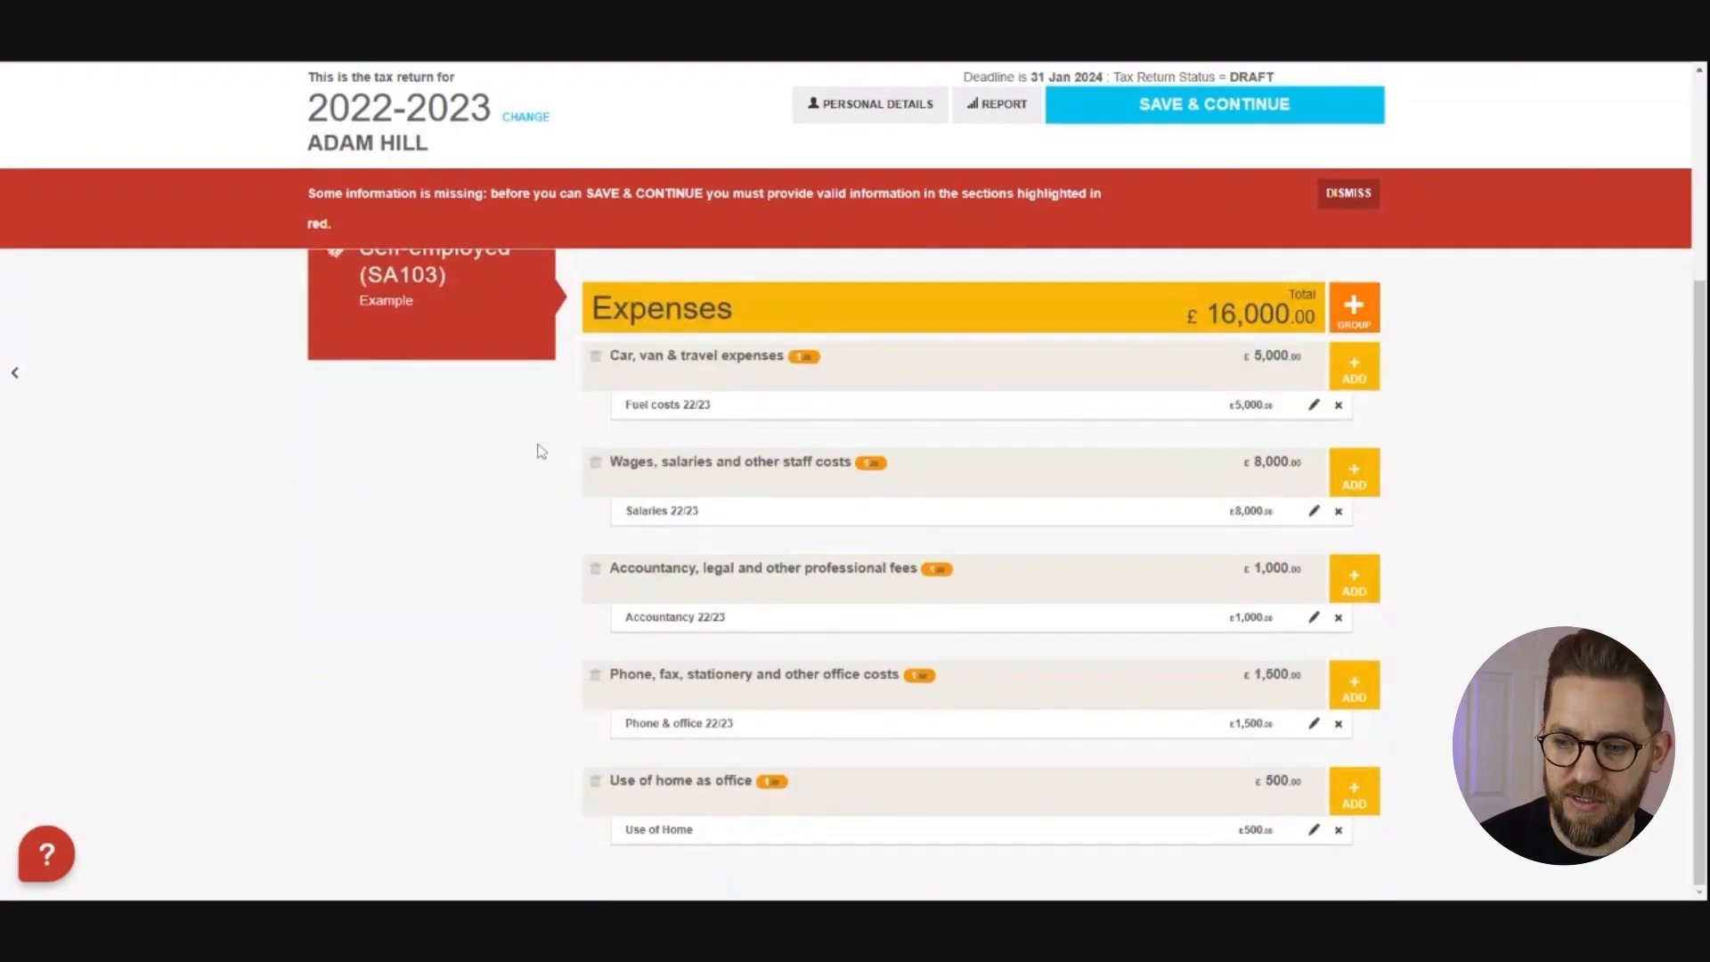
click(487, 322)
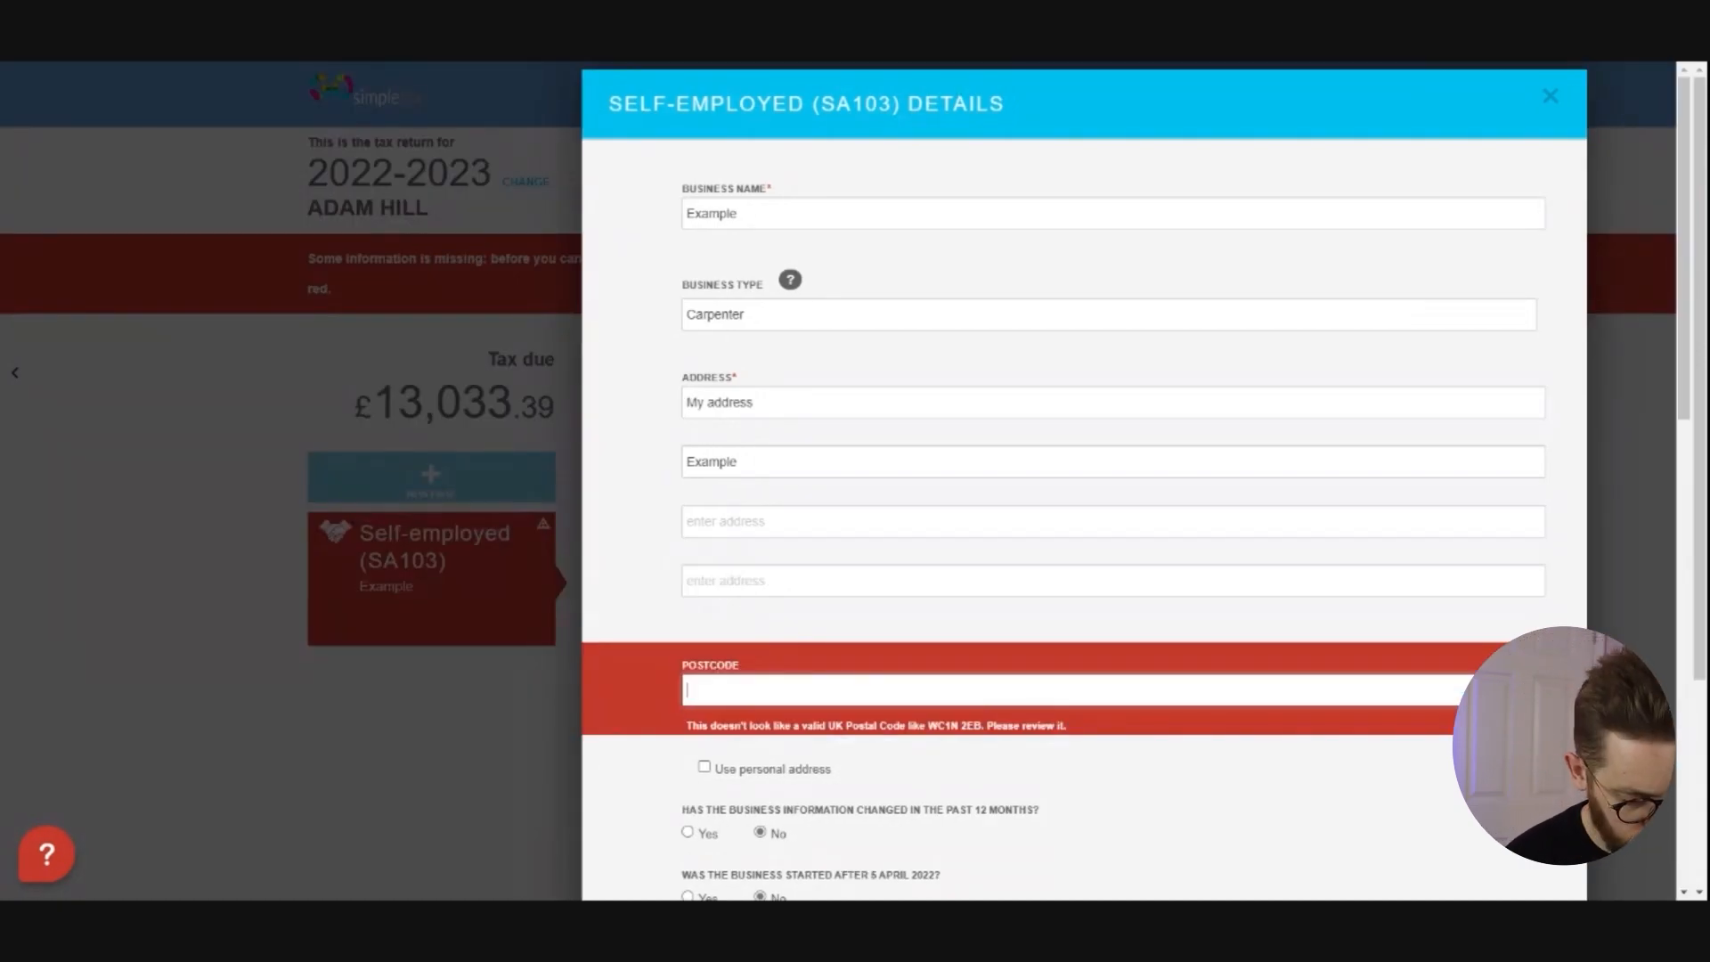
text(WC1N 2EB)
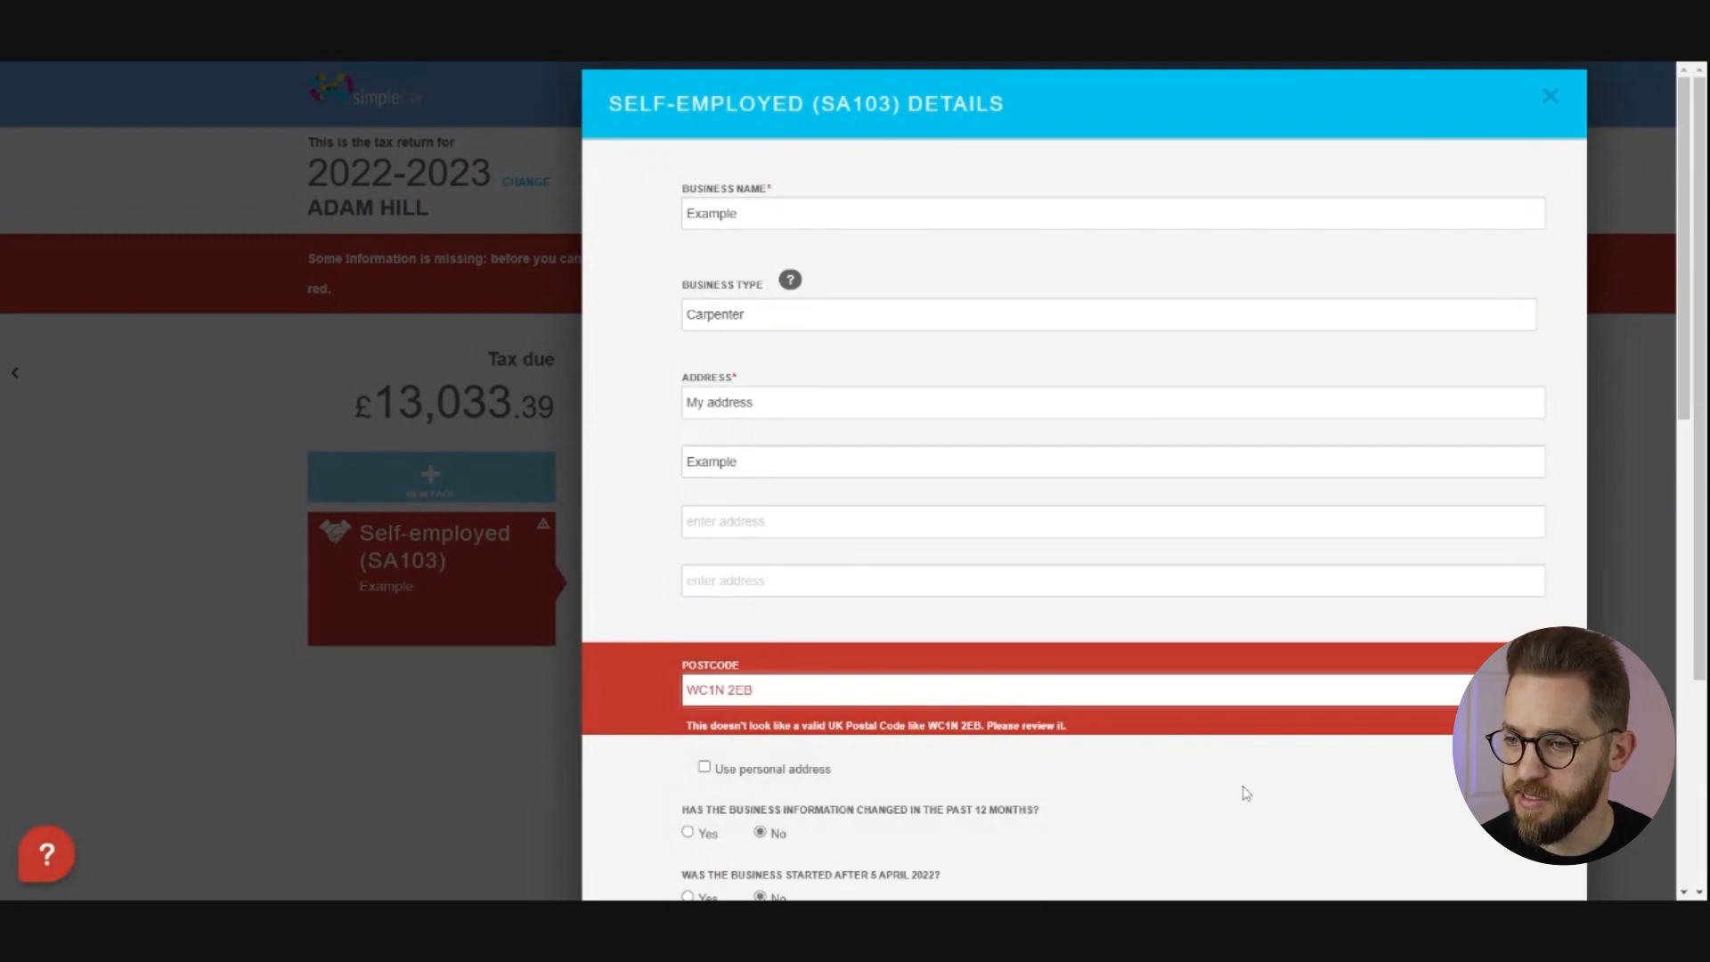
scroll(1397, 813, down, 12)
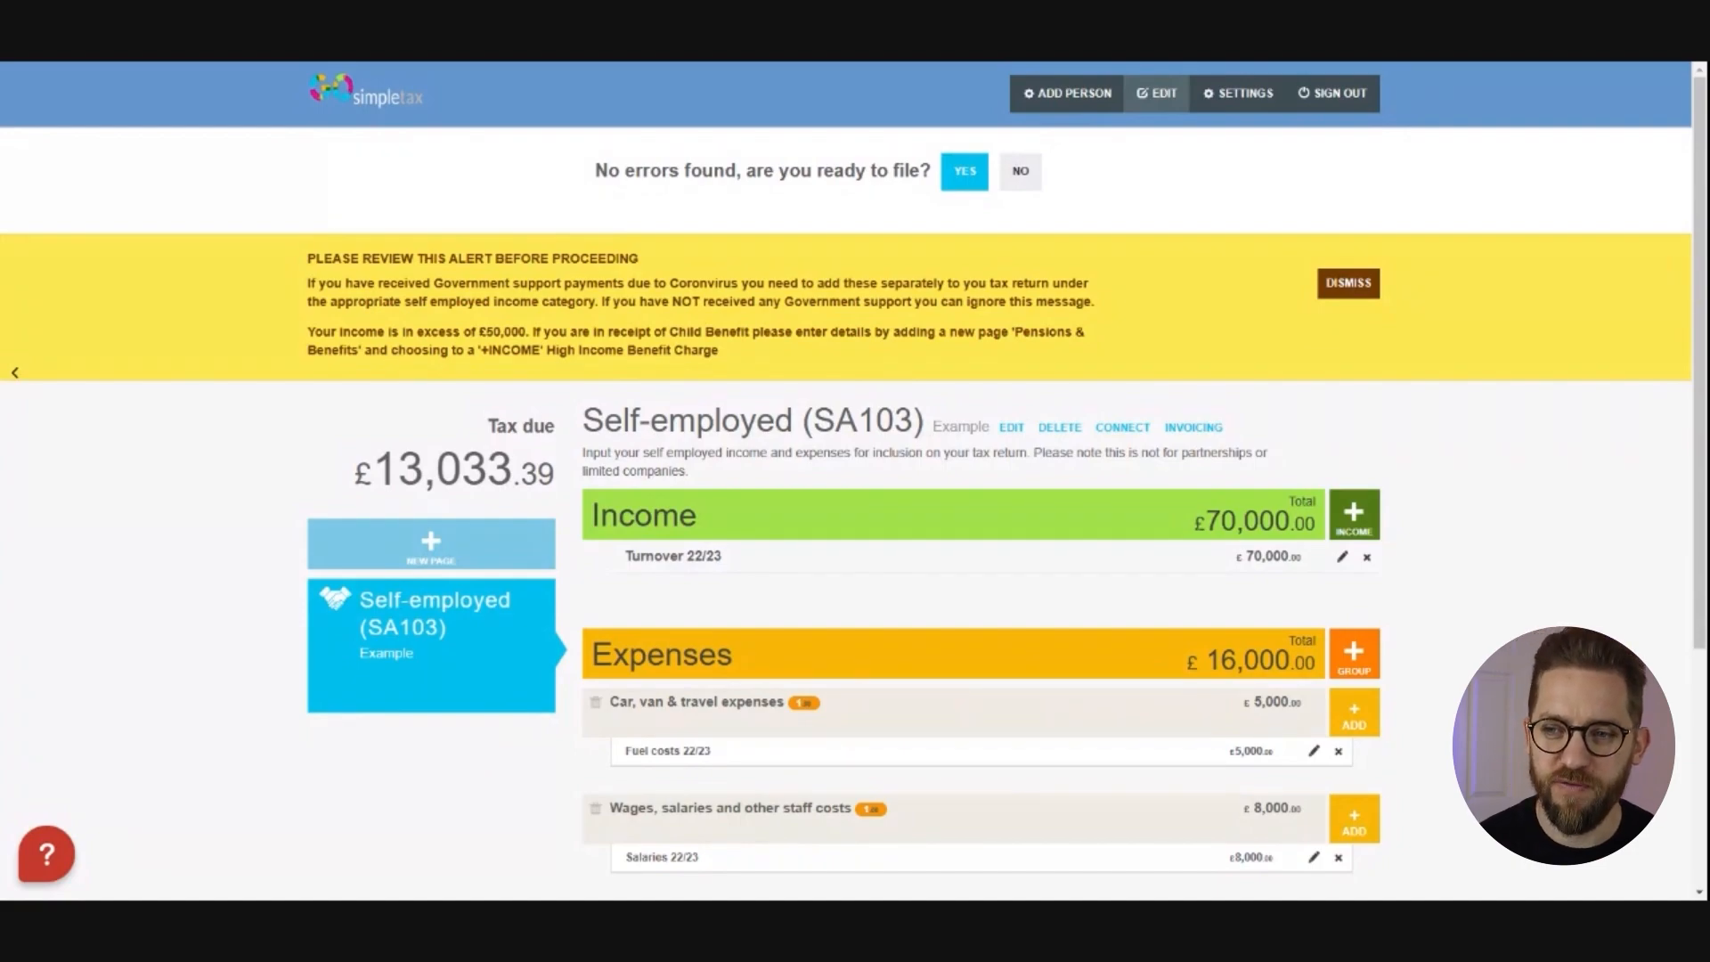
Confirm that the return is ready to file and examine the HMRC submission questions and their preset answers
click(962, 186)
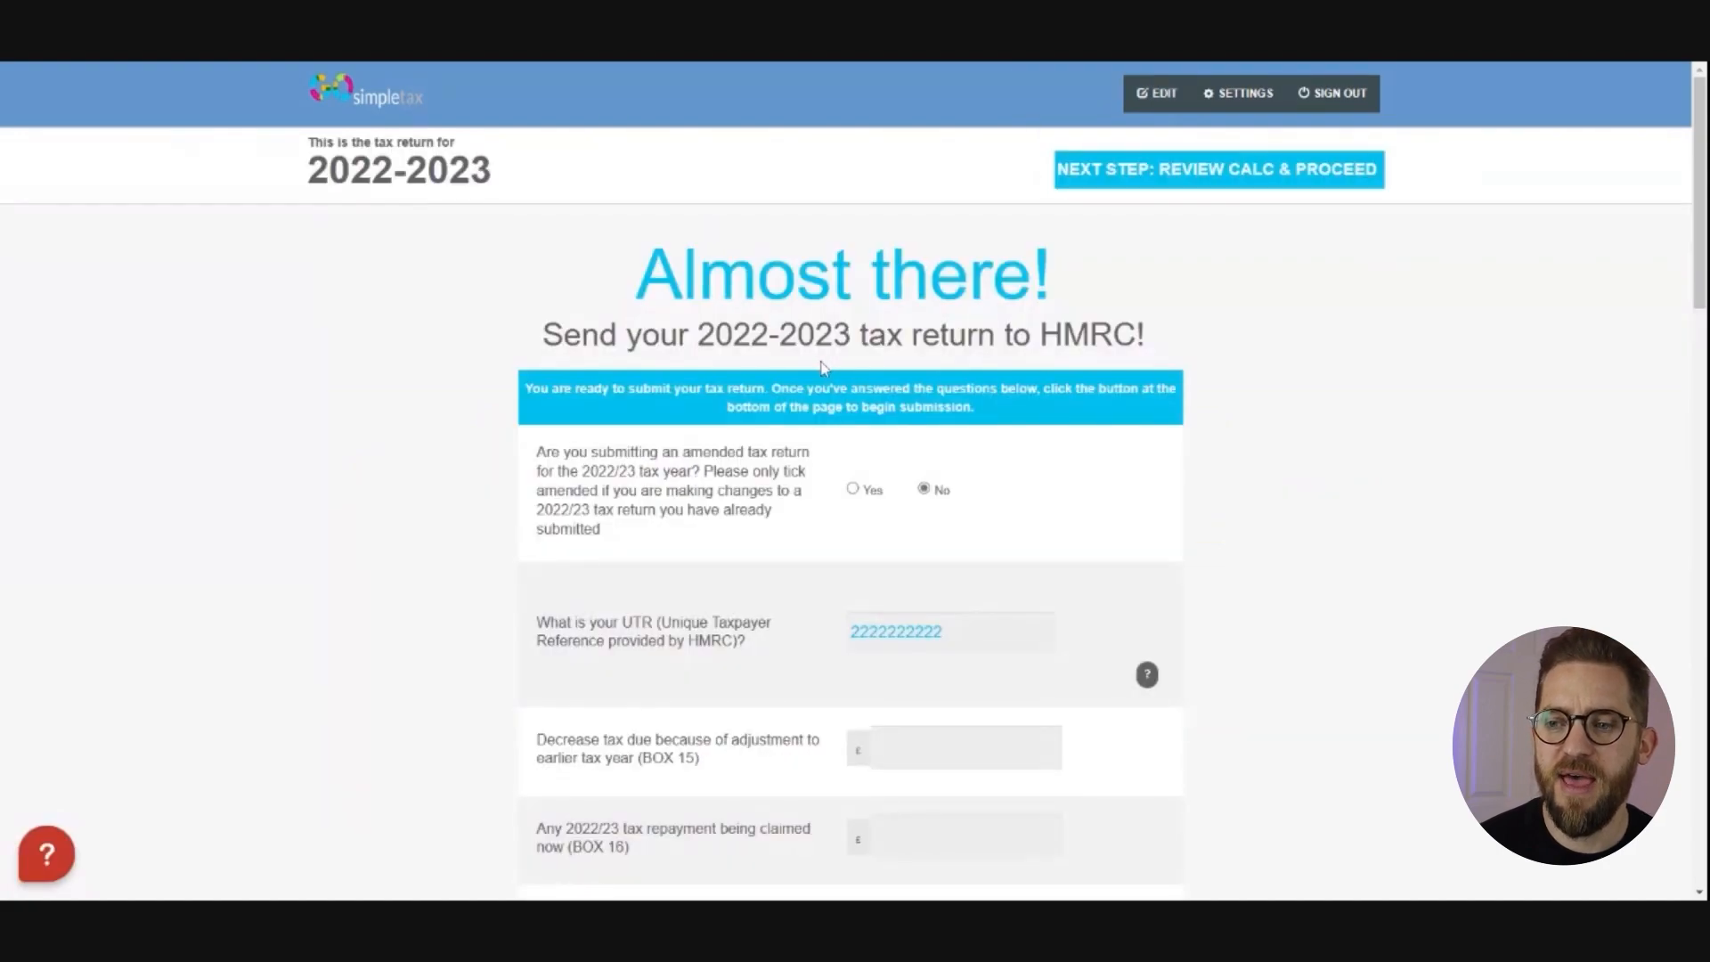
scroll(821, 367, down, 5)
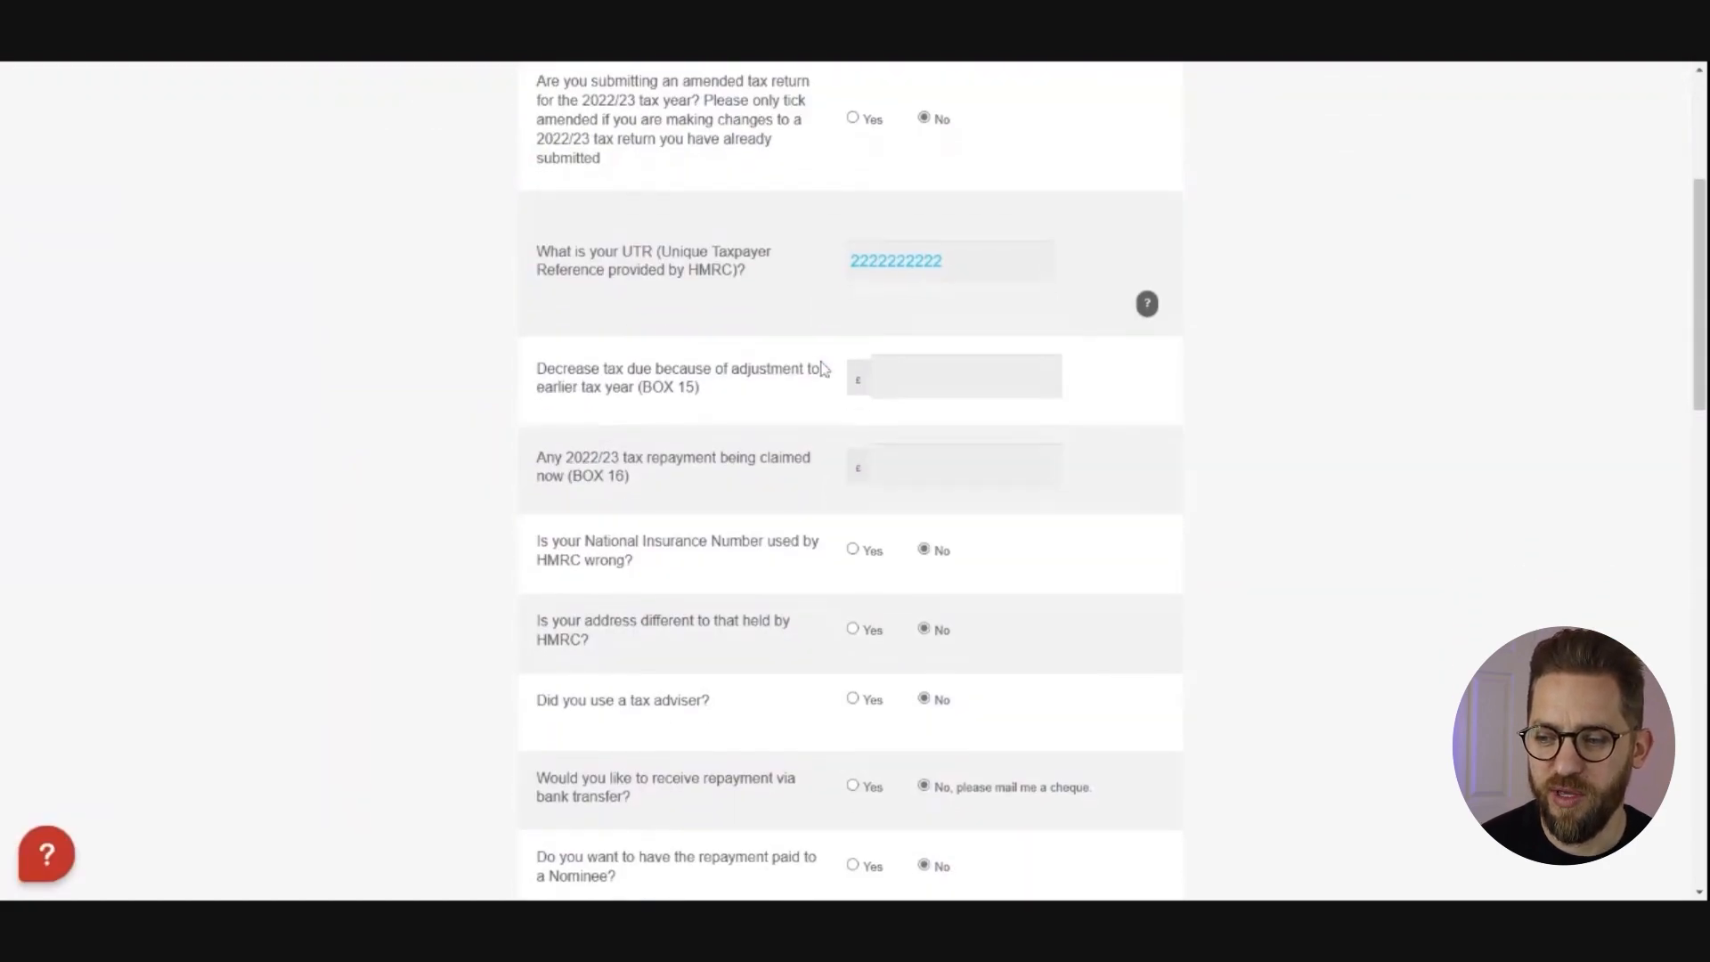
scroll(821, 367, down, 3)
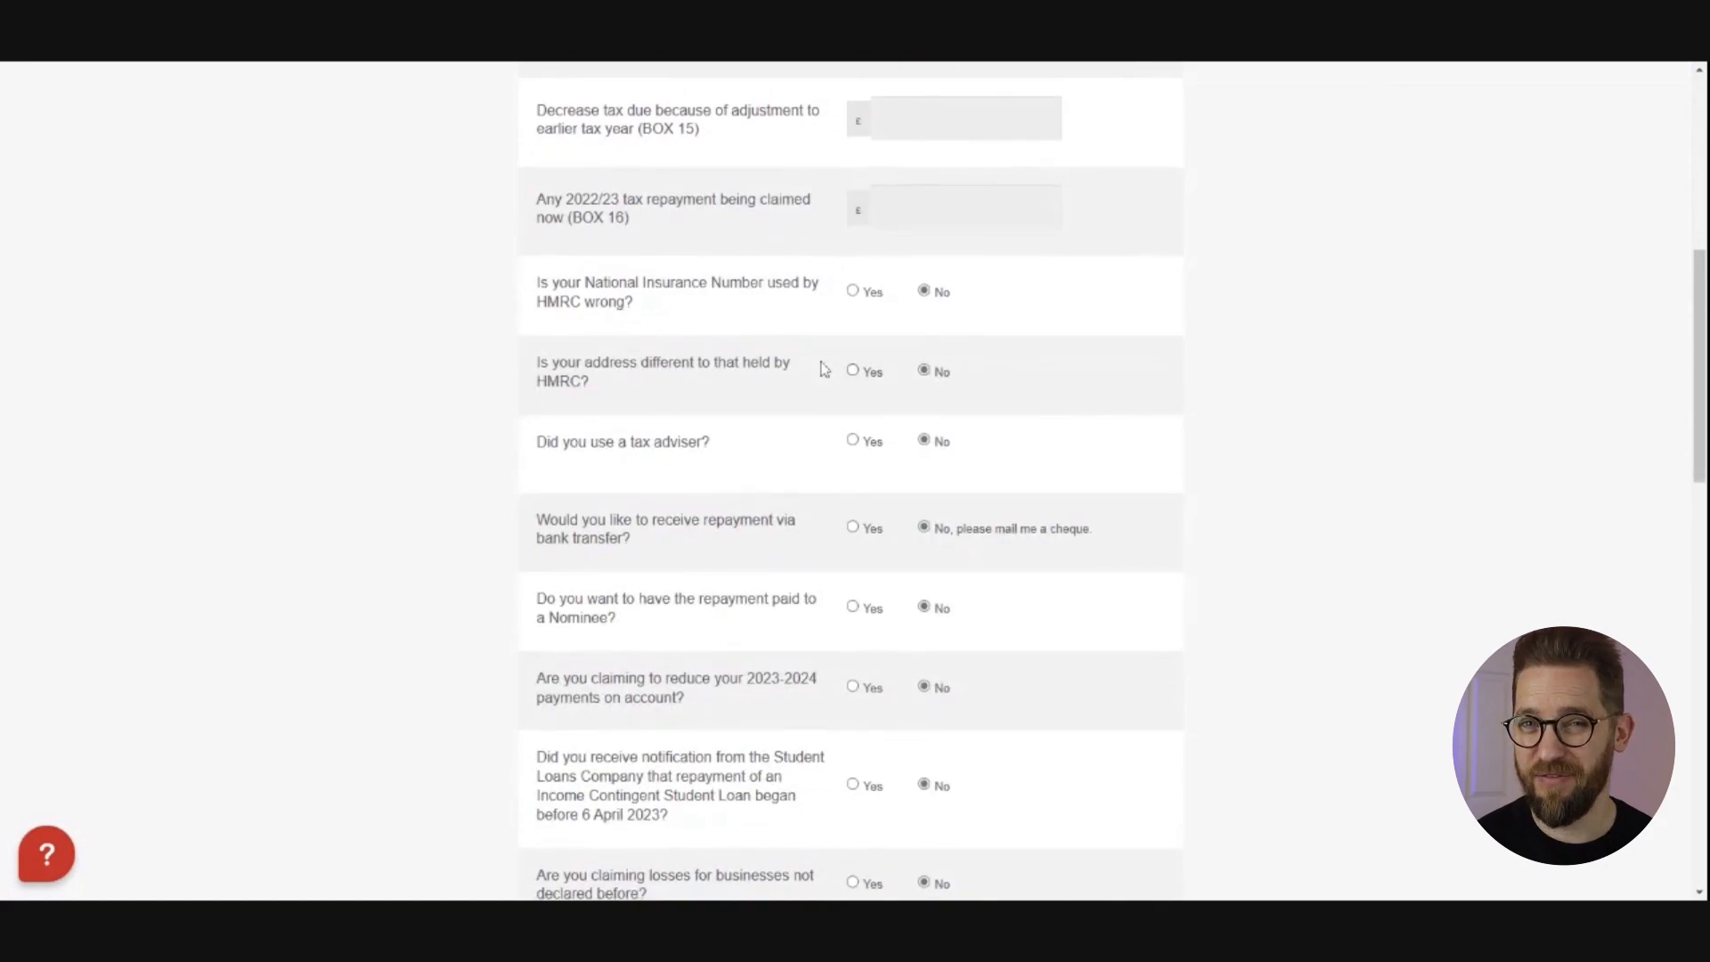
scroll(823, 369, down, 3)
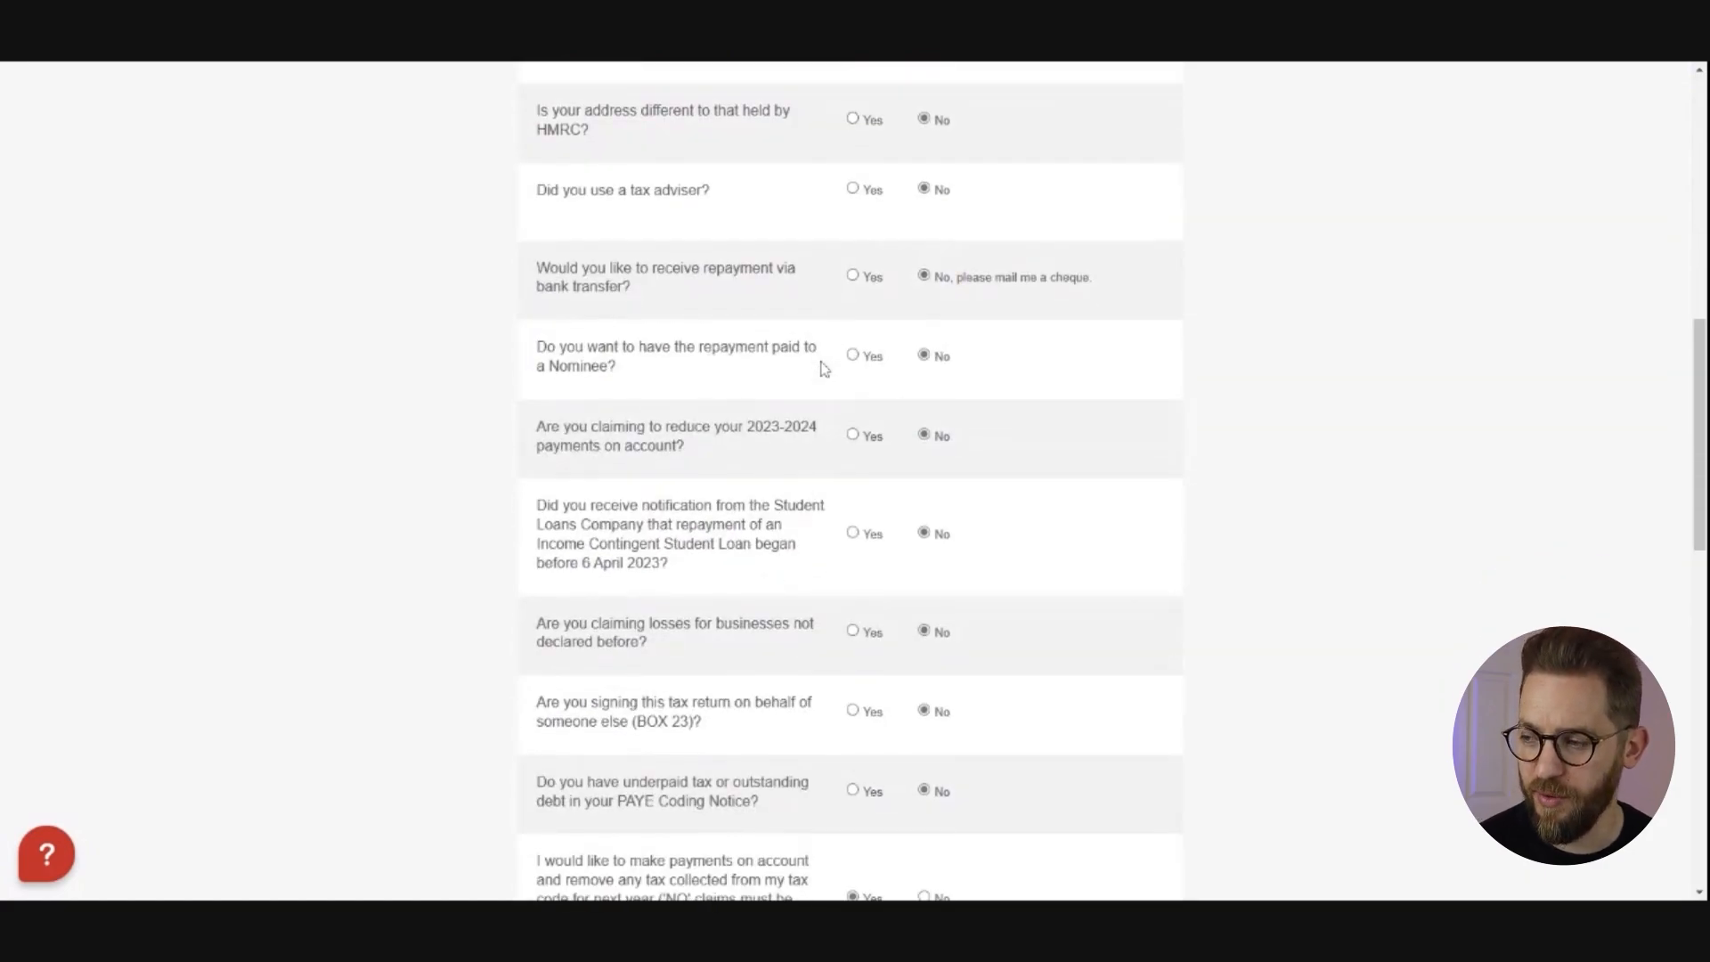
scroll(823, 368, down, 2)
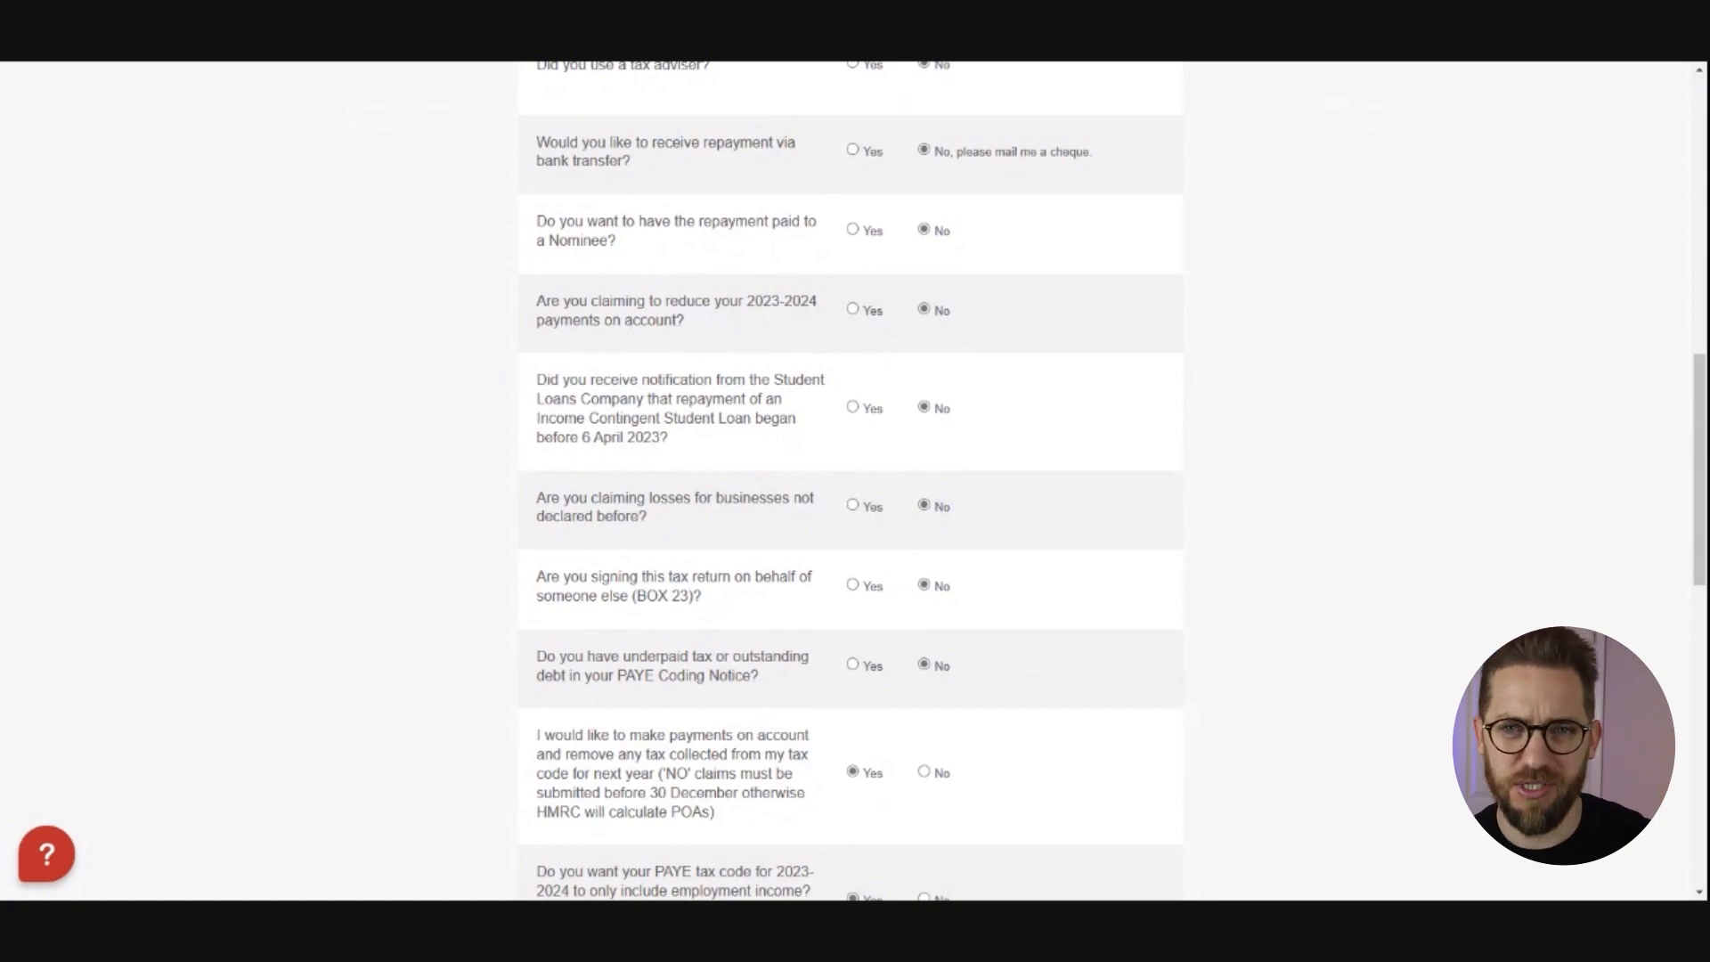
scroll(820, 366, down, 2)
scroll(820, 366, up, 10)
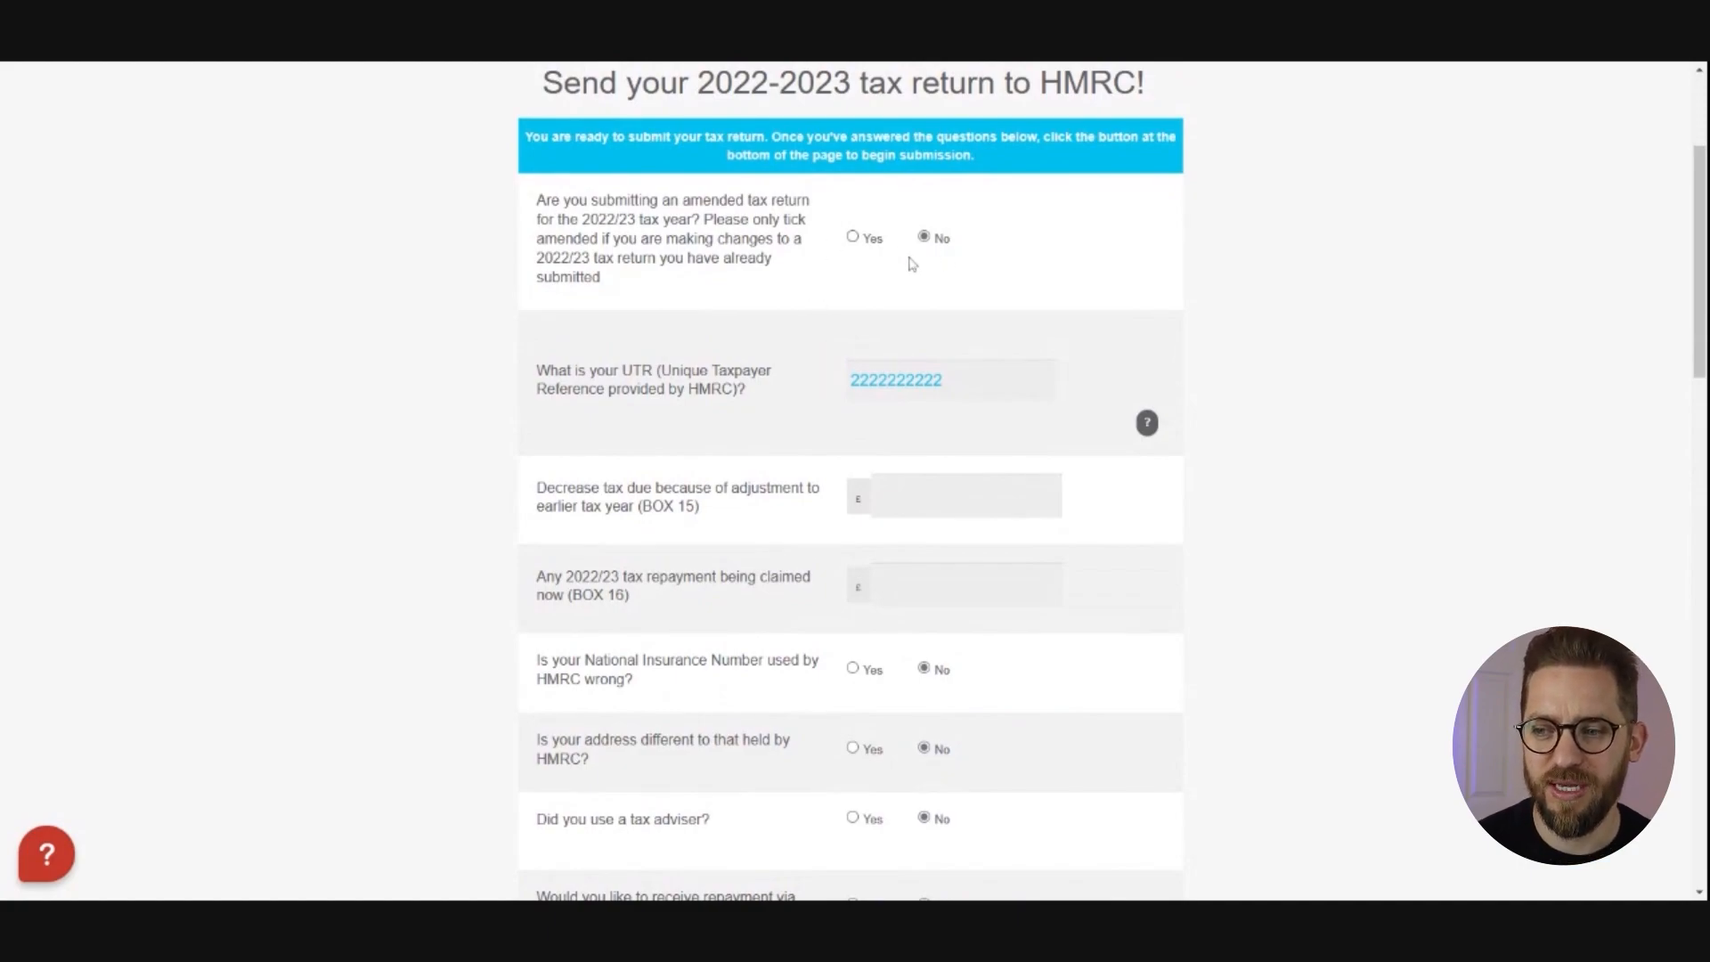
scroll(870, 309, down, 4)
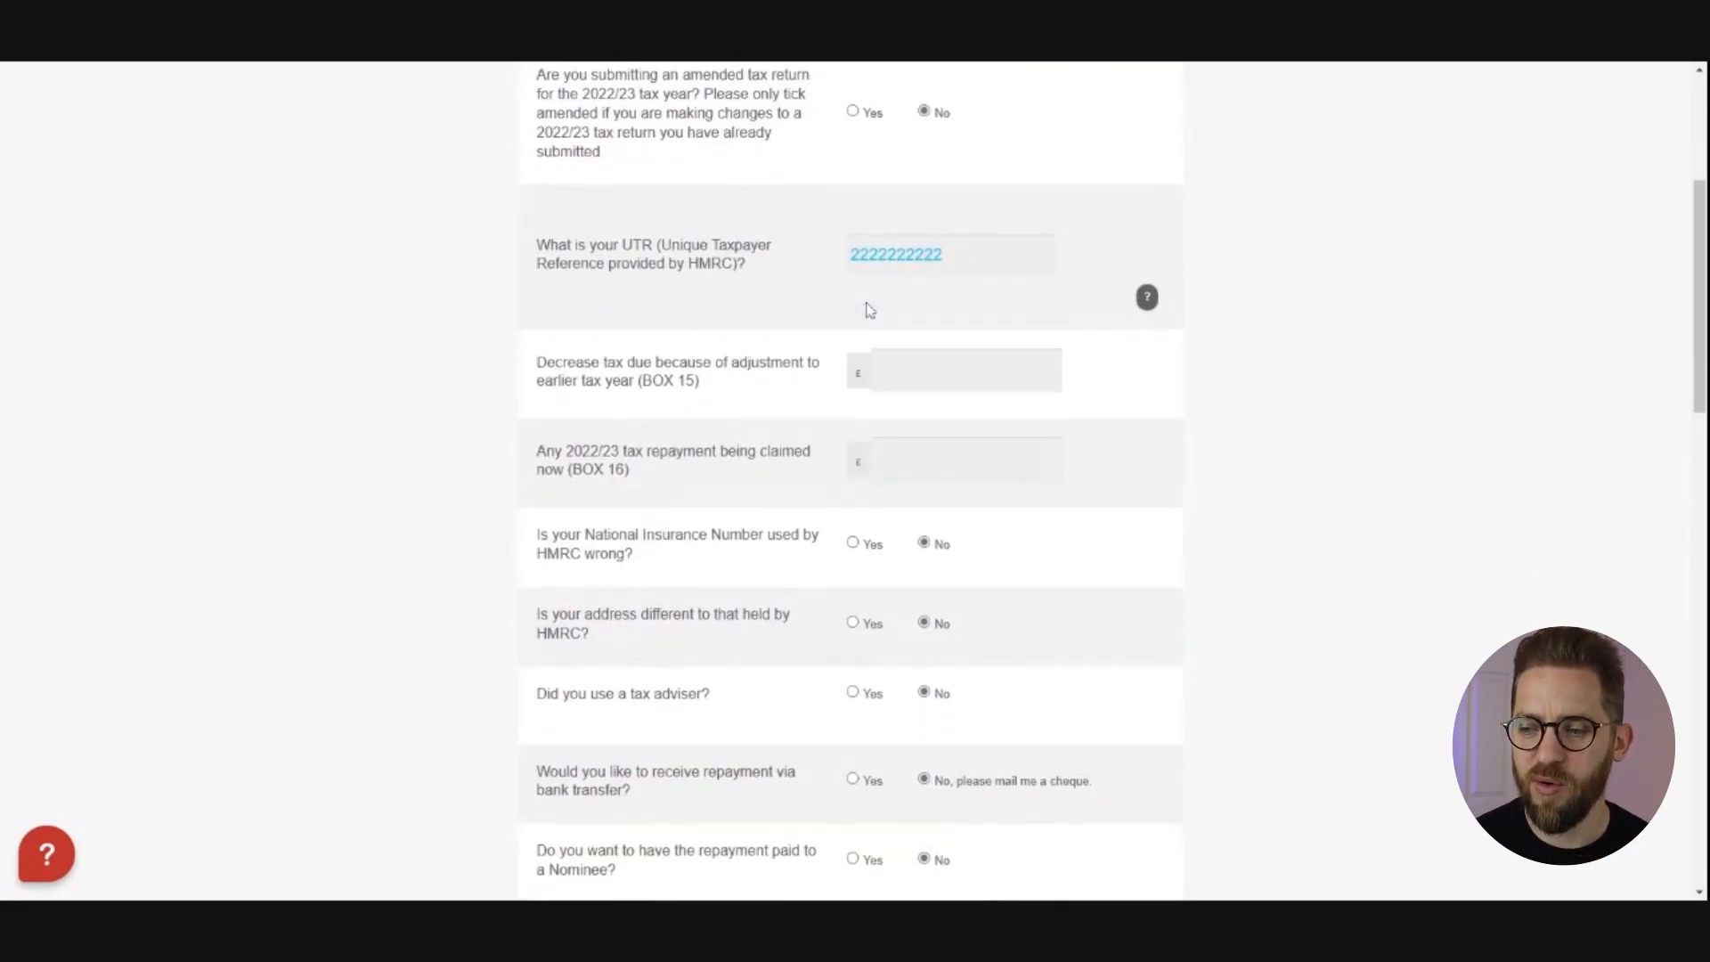
Answer Yes to claiming a reduction of the 2023-2024 payments on account and set the reduced amount to £4000
scroll(870, 309, down, 1)
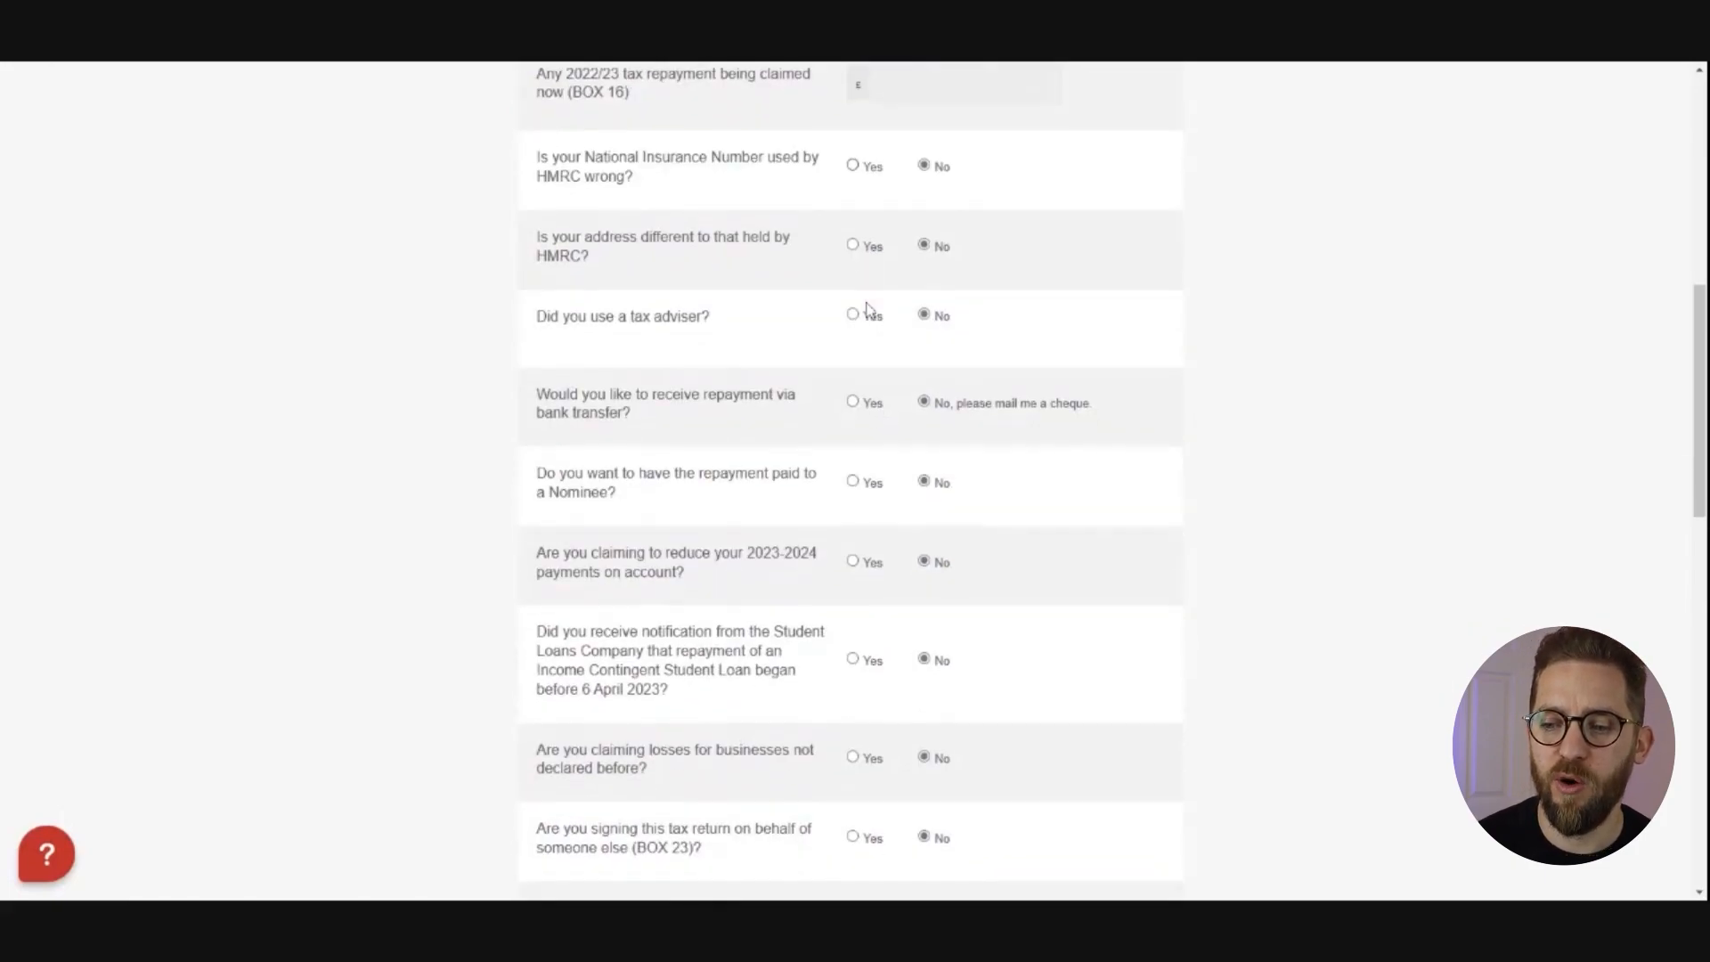
scroll(870, 309, down, 1)
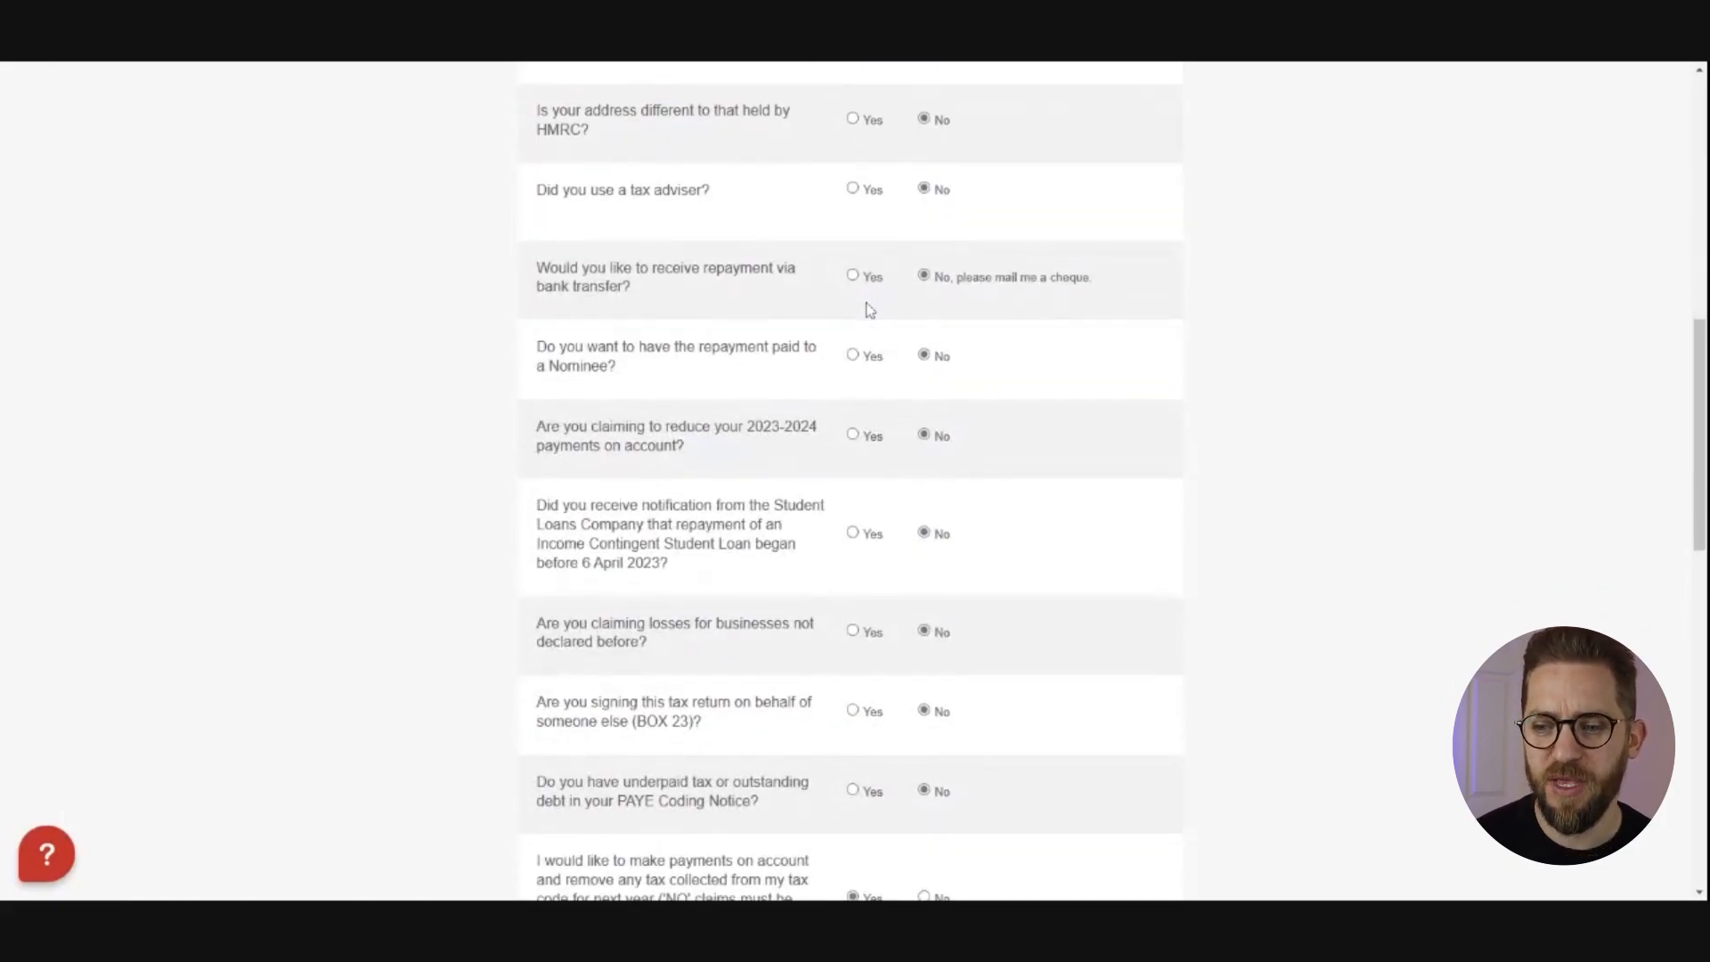
scroll(870, 309, down, 3)
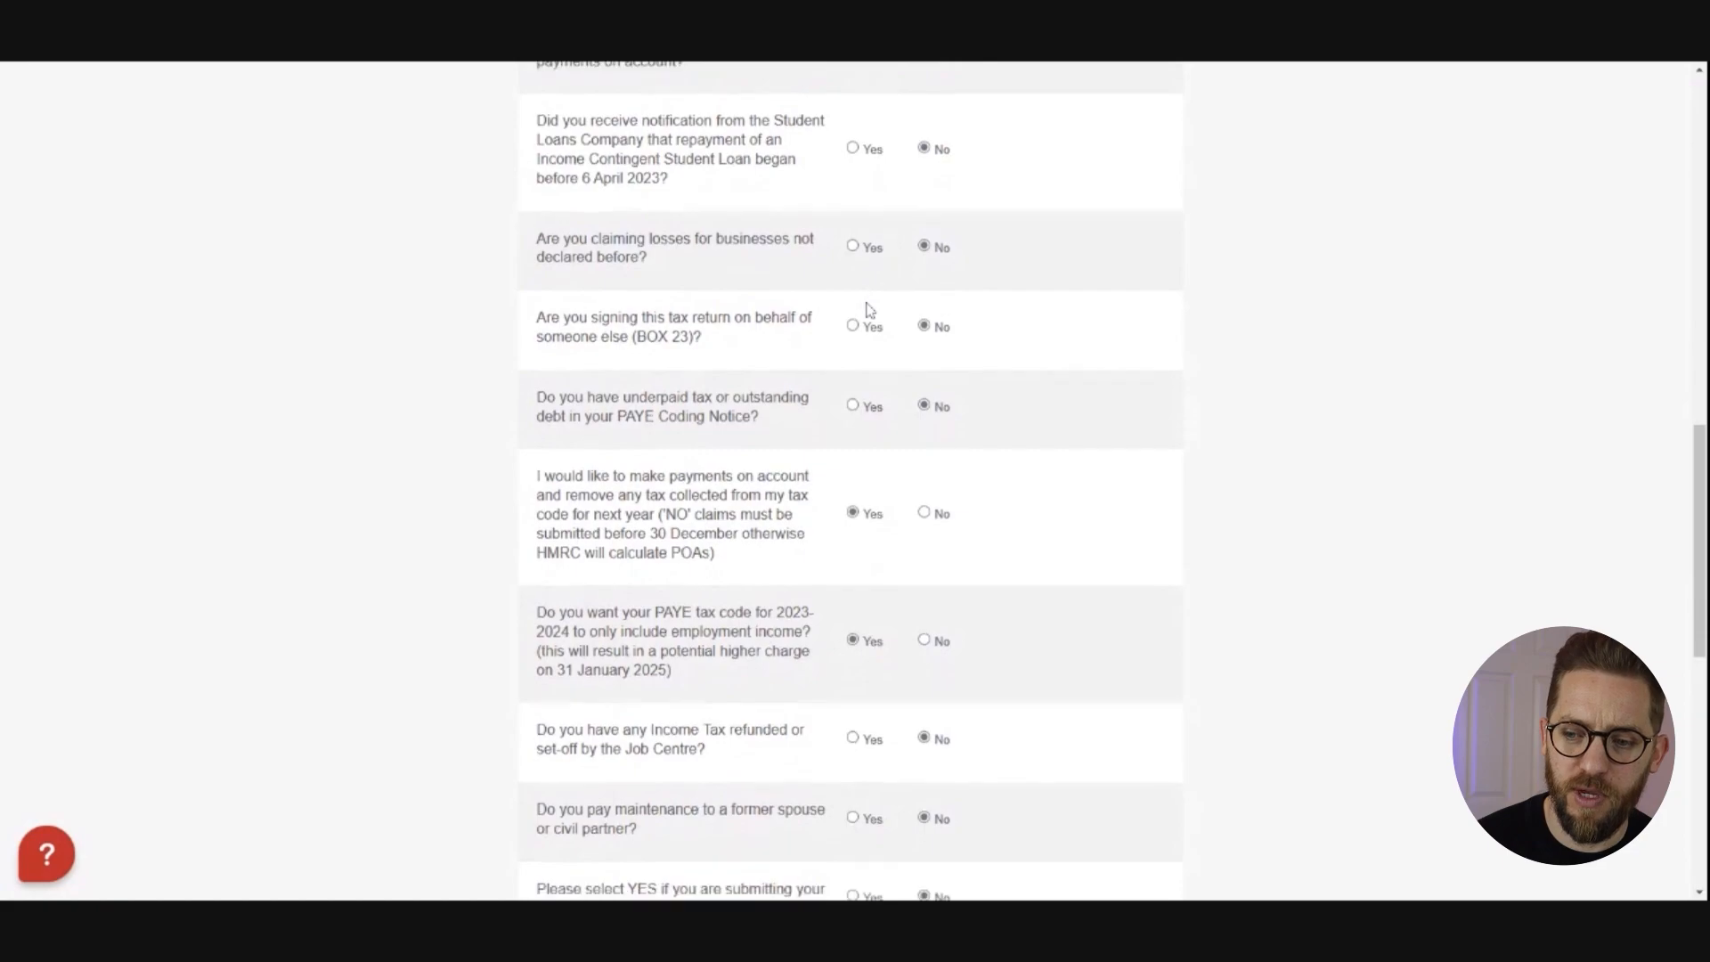
scroll(870, 309, down, 2)
scroll(870, 309, up, 4)
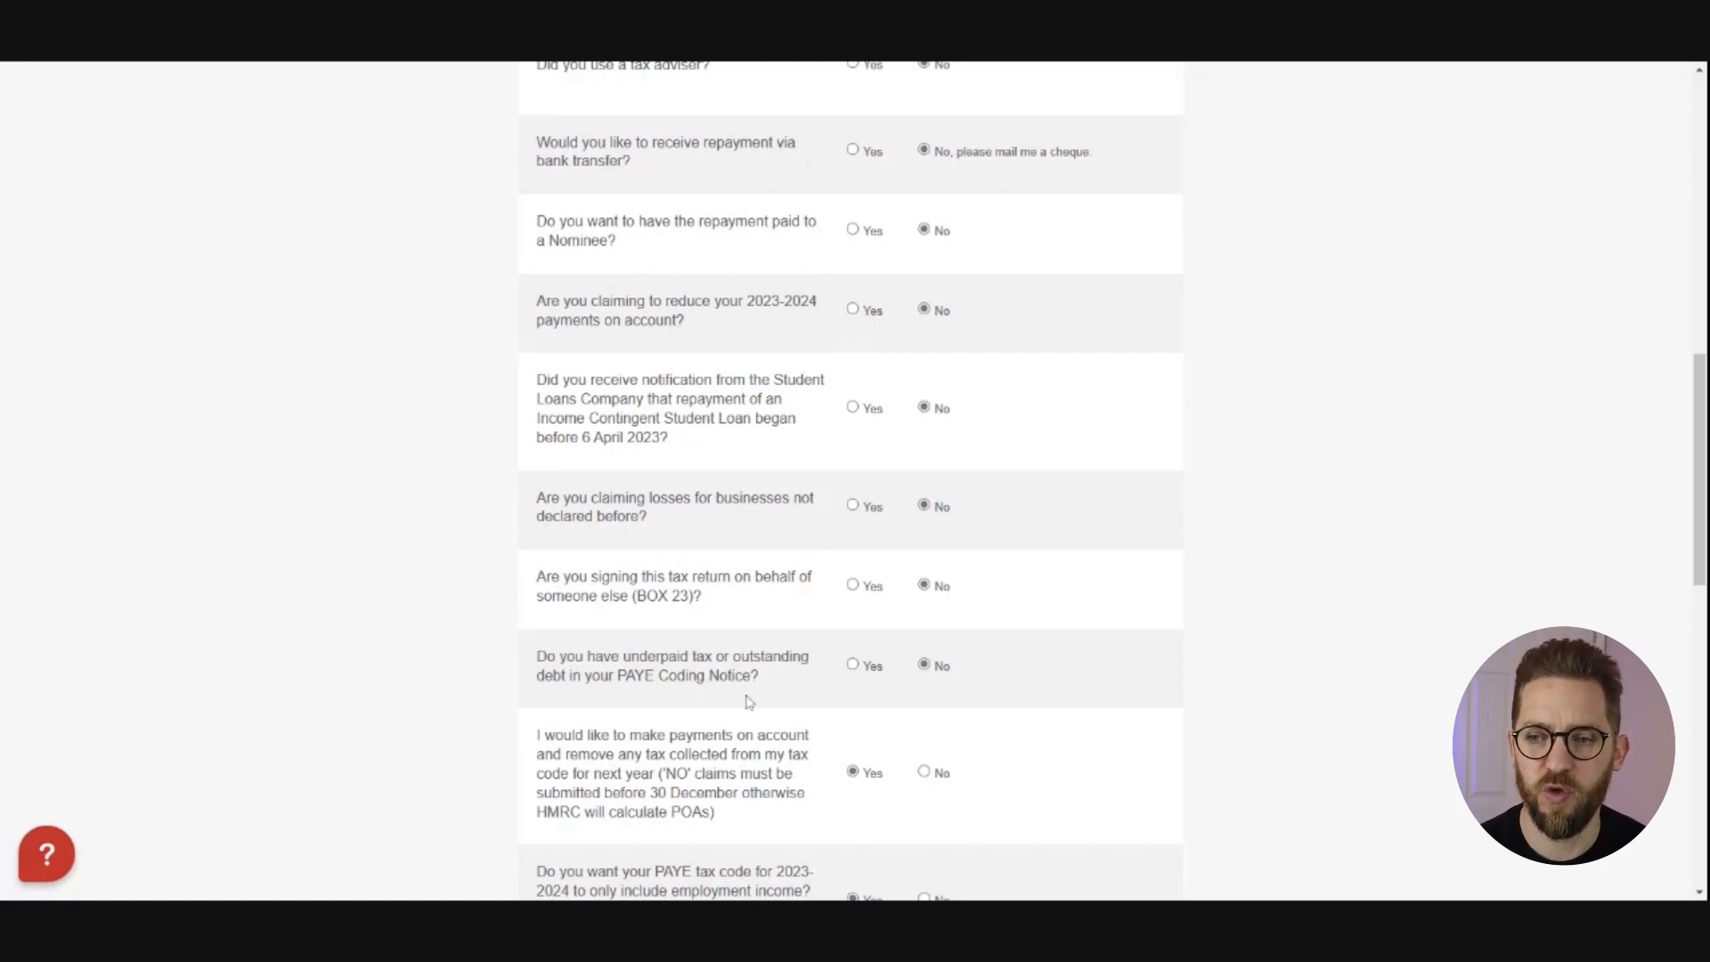
scroll(744, 710, up, 1)
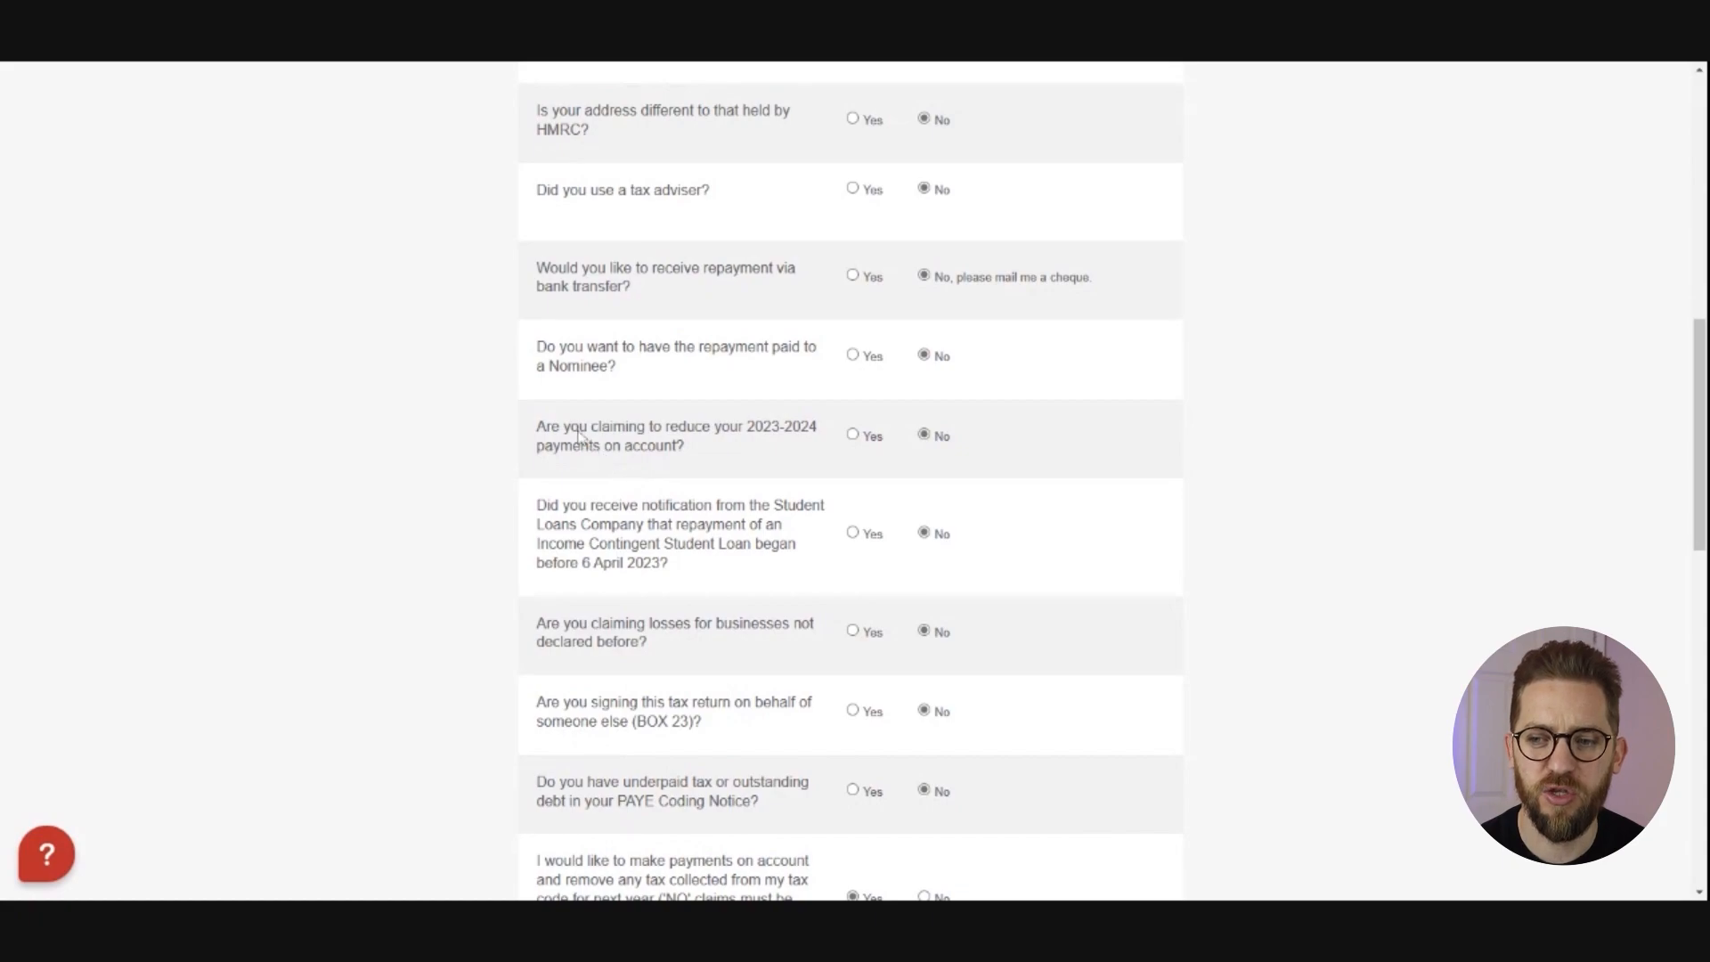
click(852, 436)
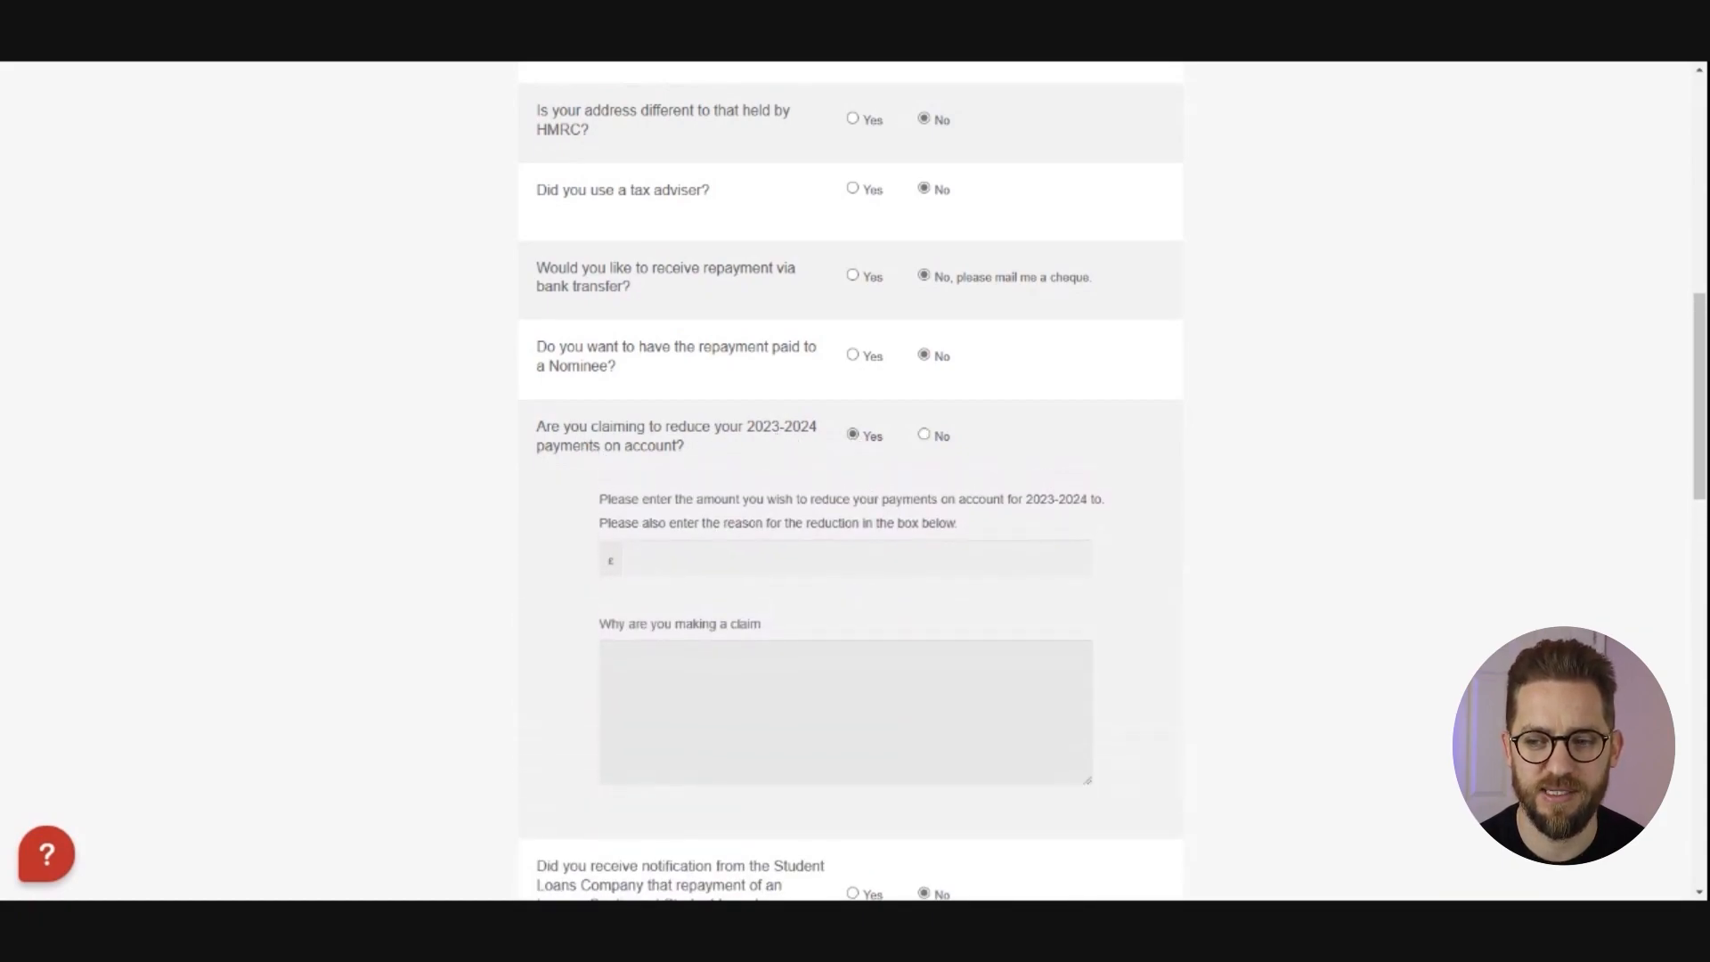
click(870, 545)
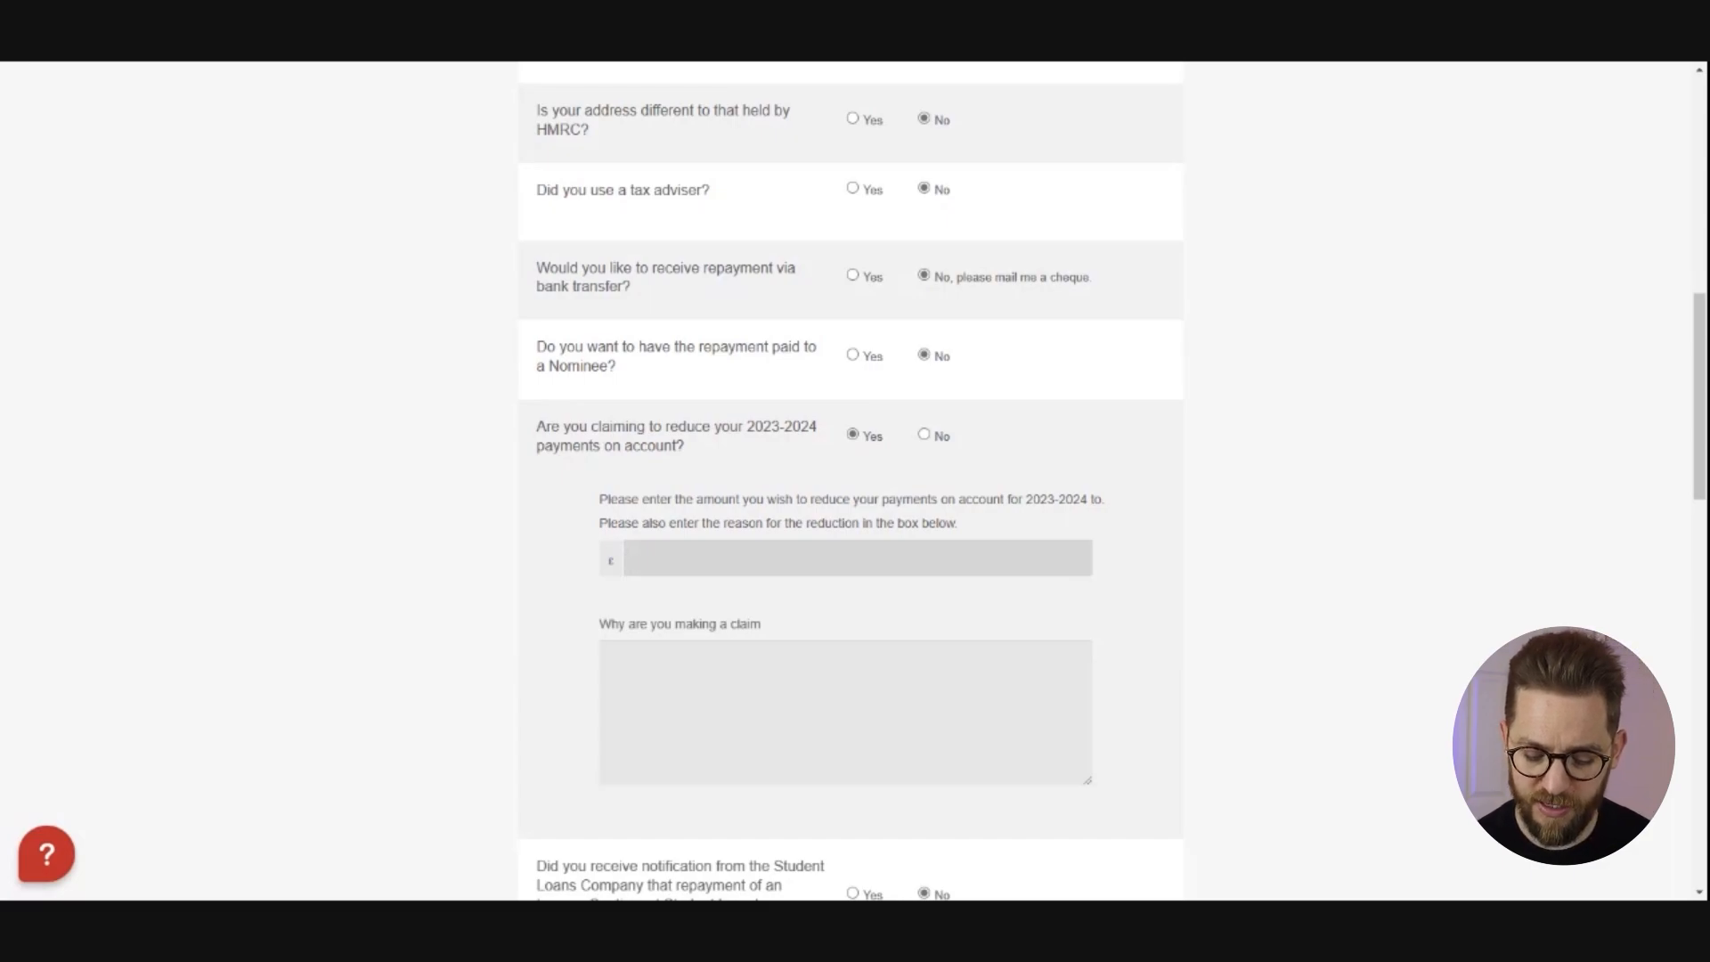
text(4000)
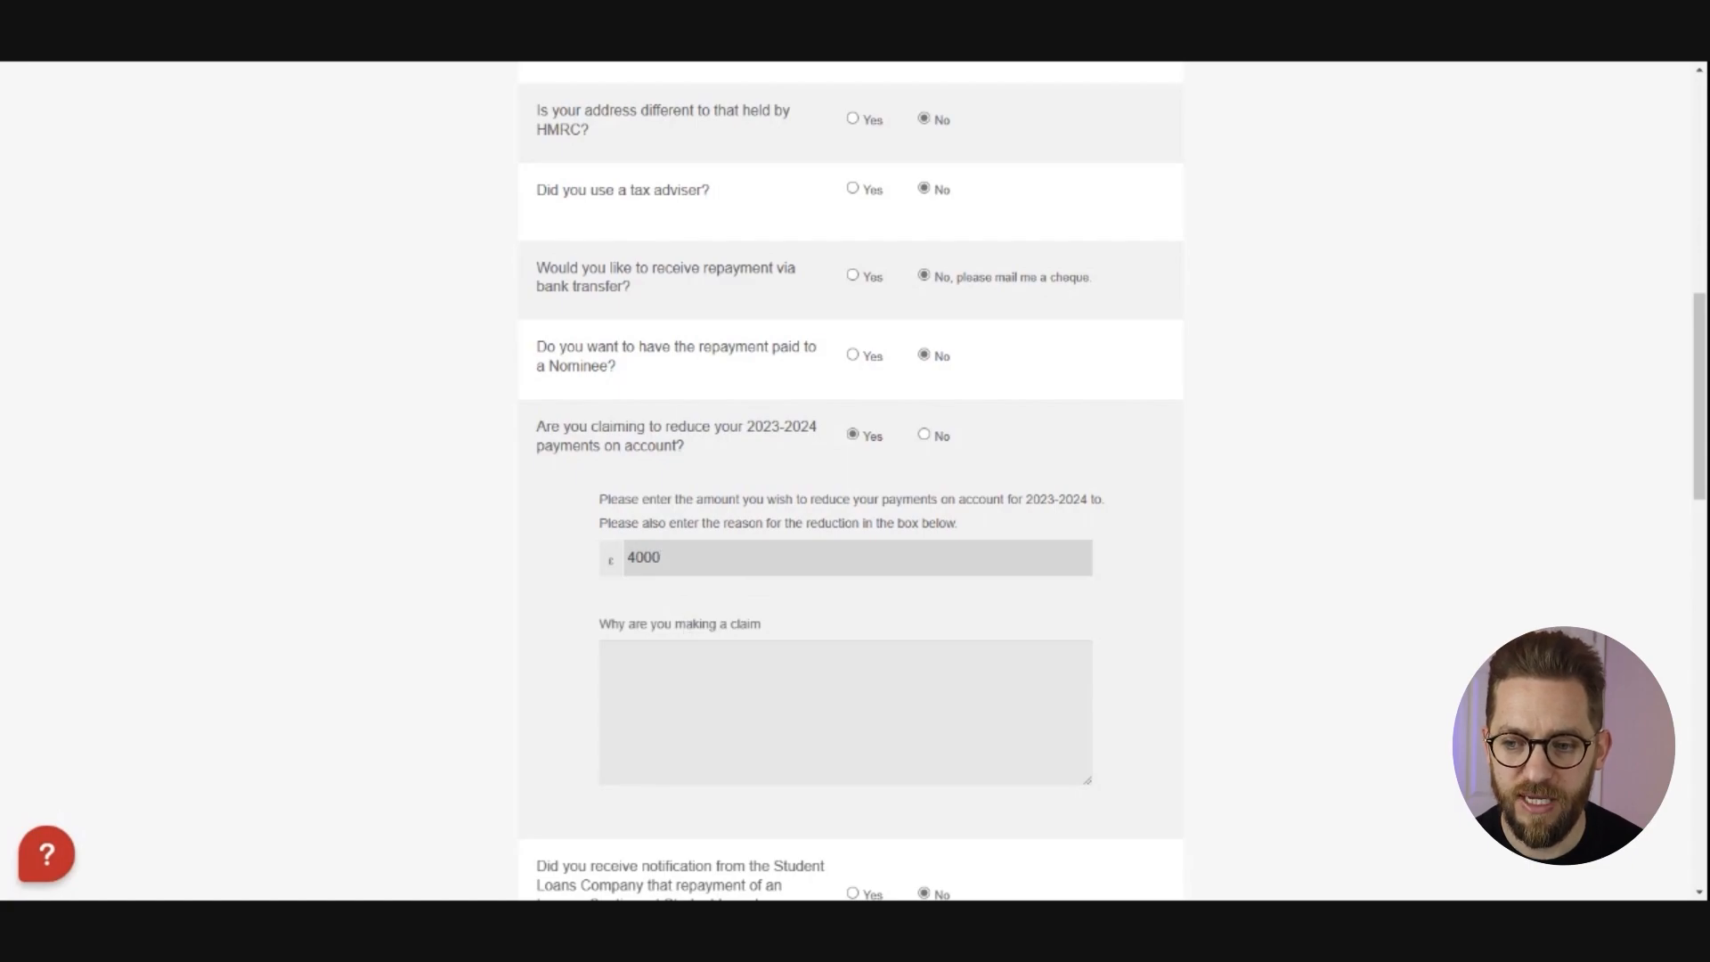
Give "My self employed income is going to be much lower next year." as the reason for the payments on account claim
click(603, 655)
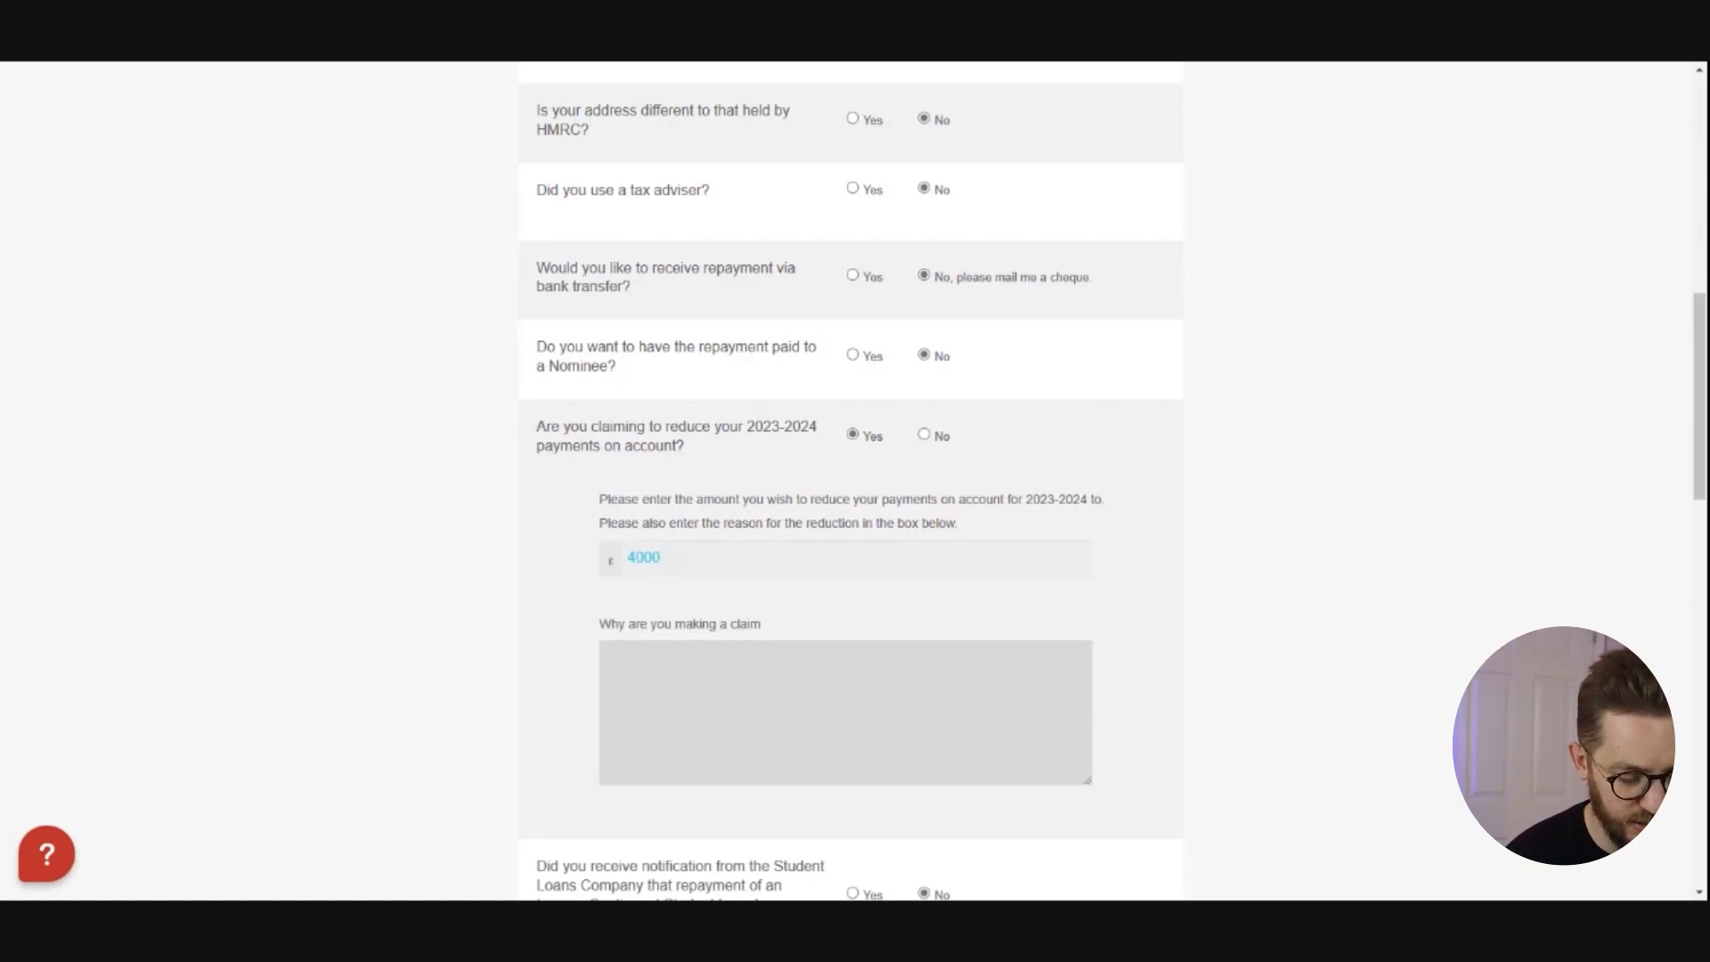
text(My self emplo)
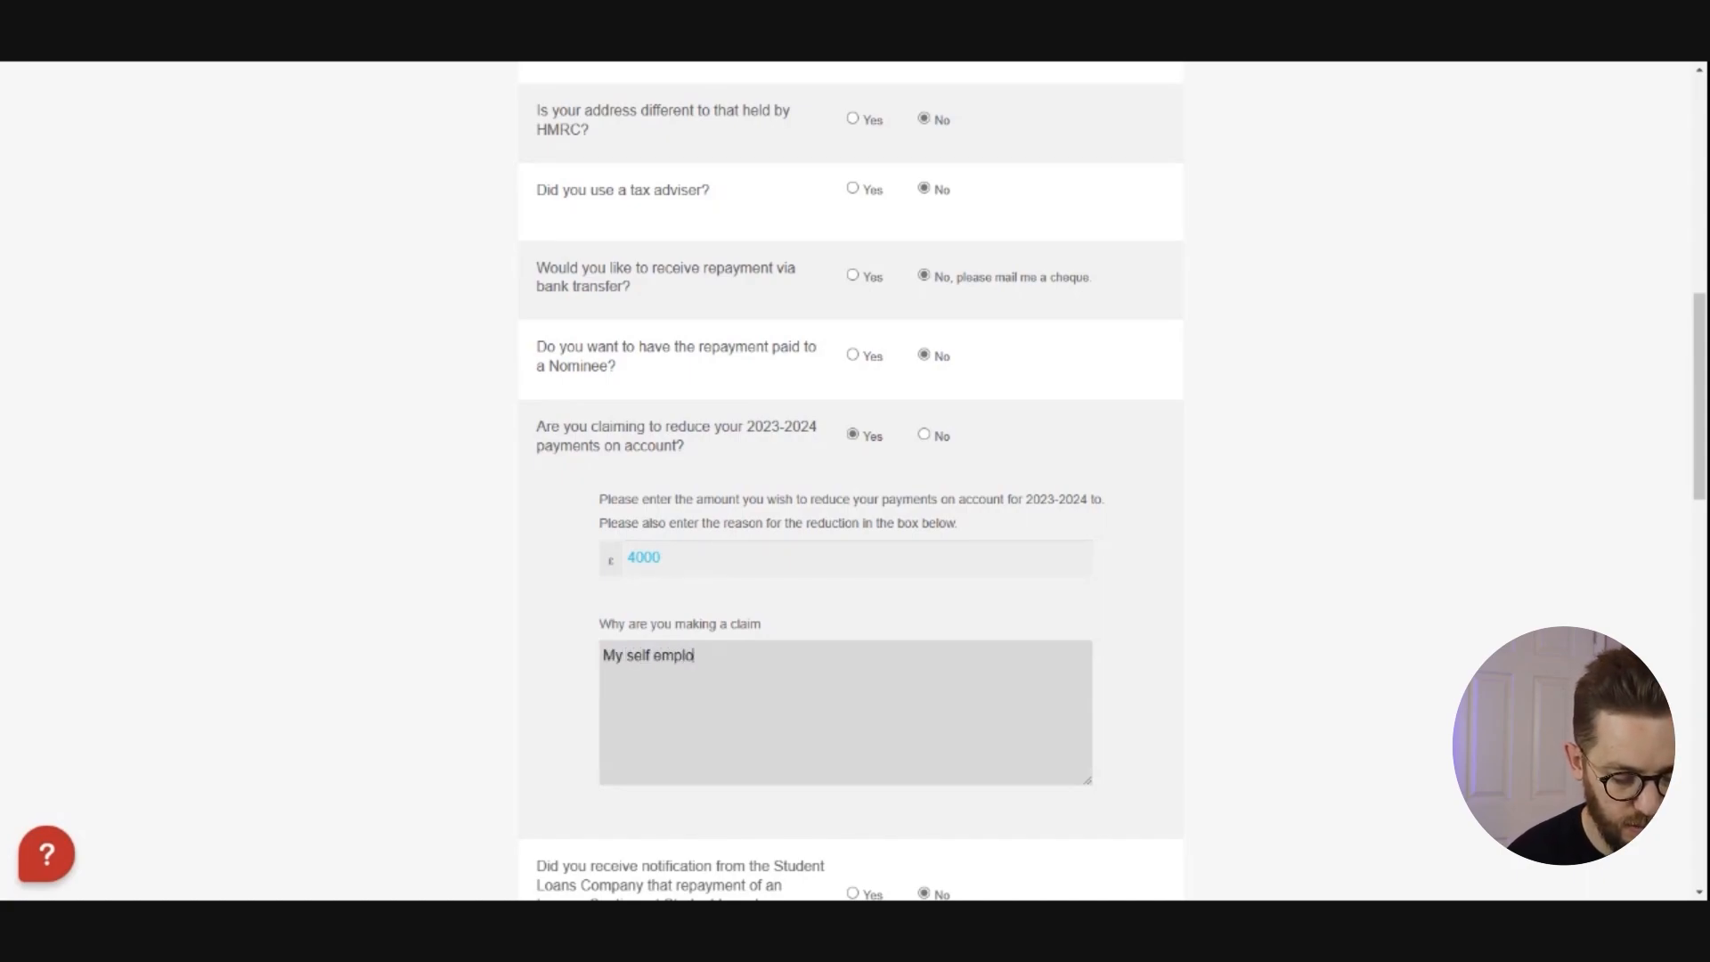
text(yed income )
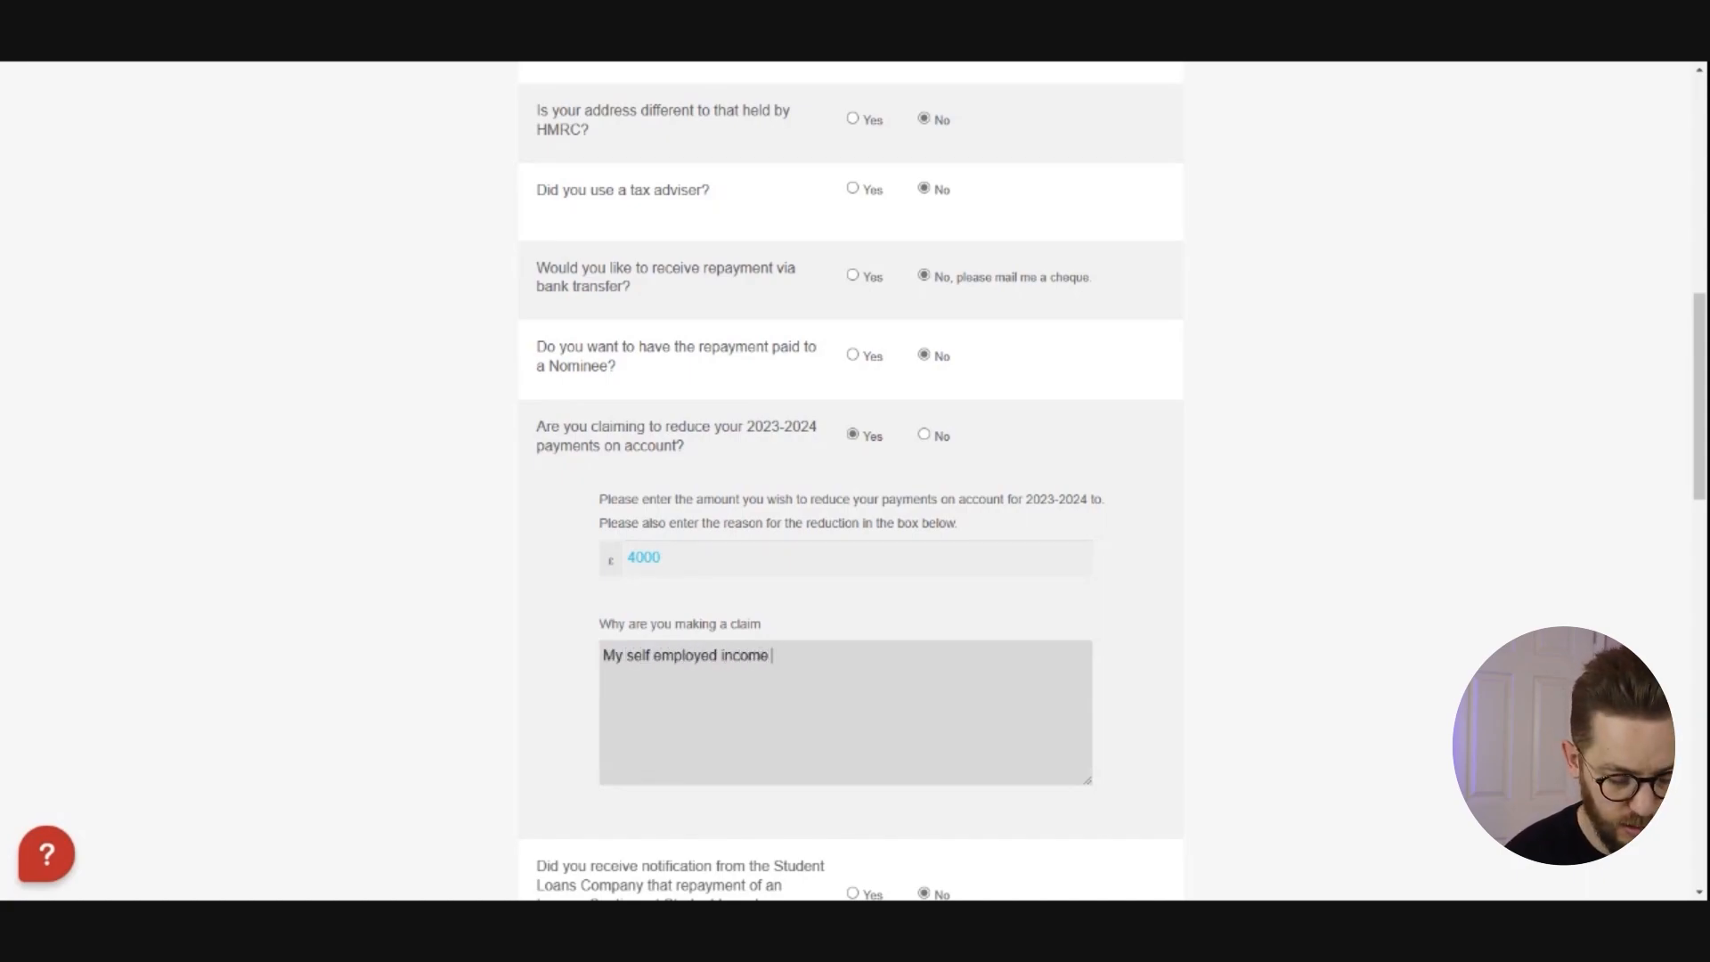
text(is going to be )
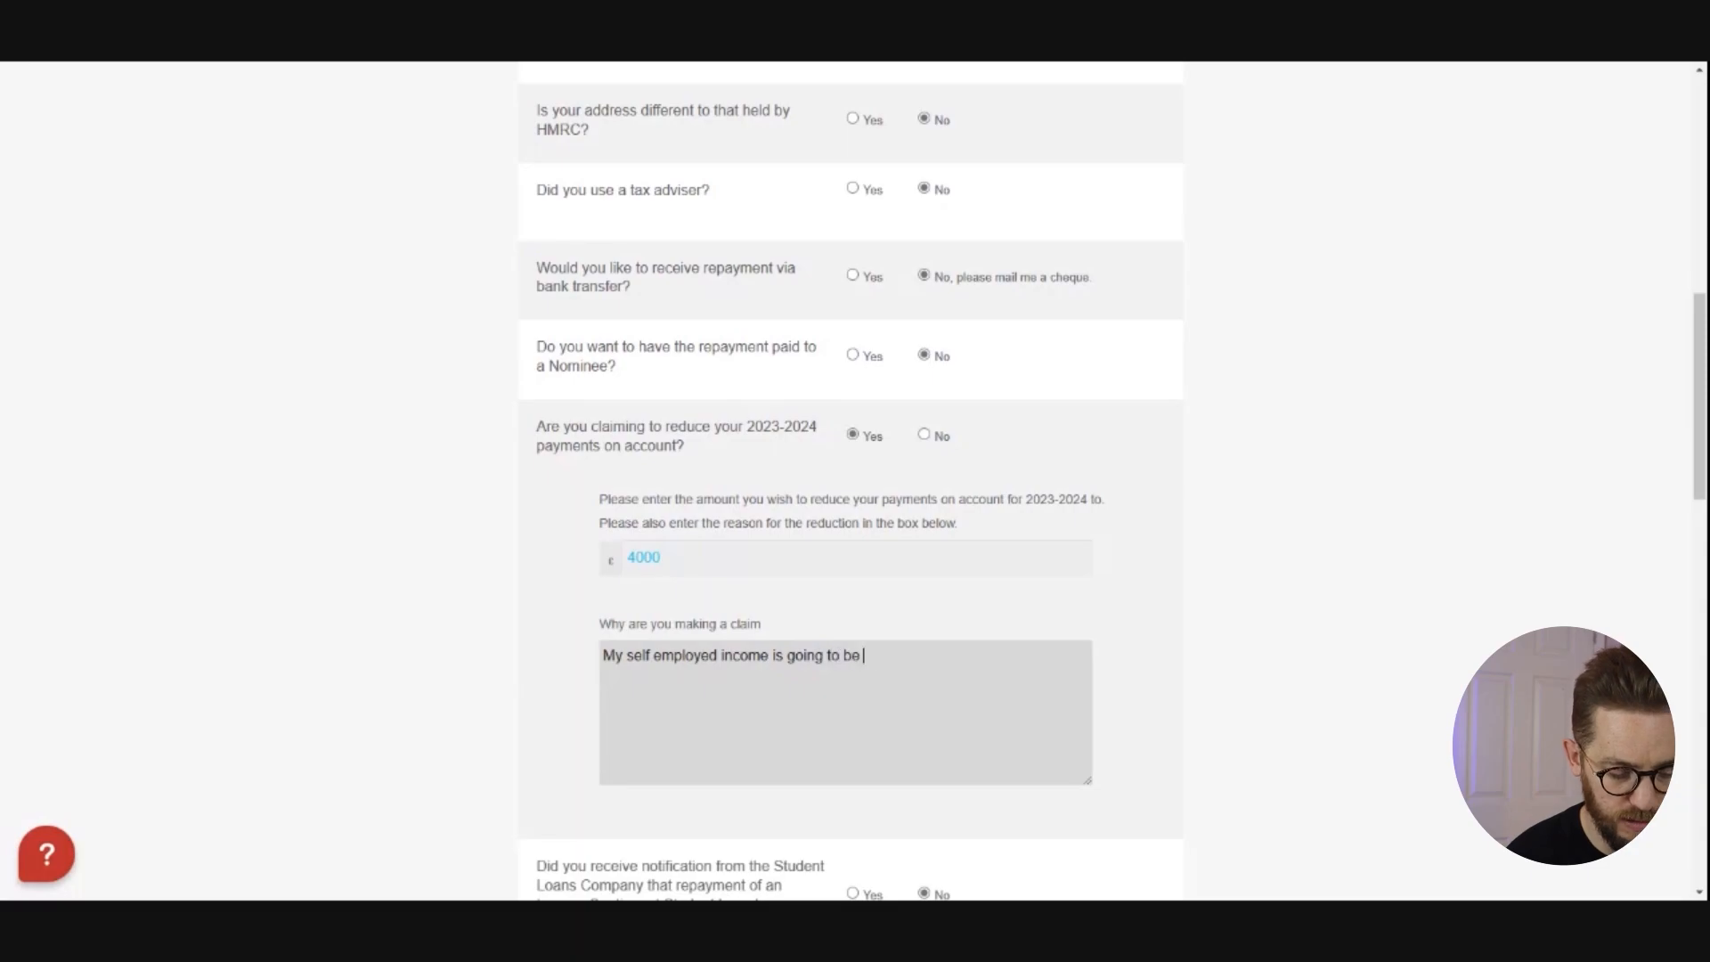
text(much lower ne)
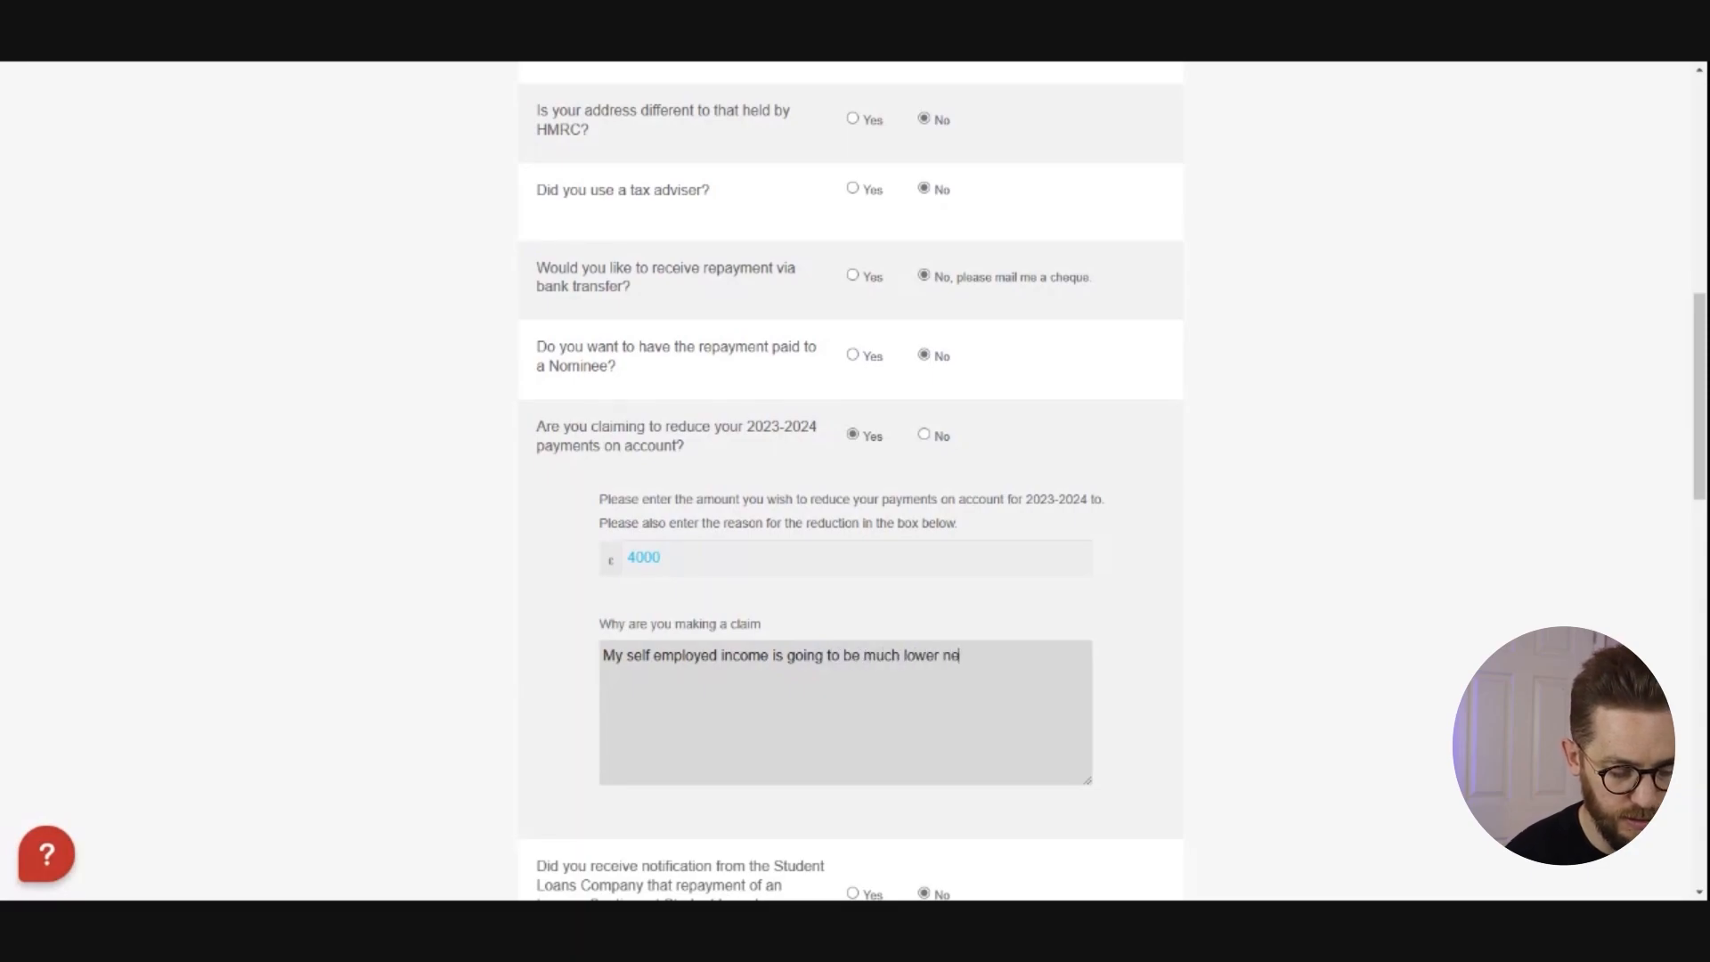
text(xt year.)
Check the remaining HMRC submission questions, leave the other information for HMRC blank, and save the answers
scroll(850, 481, down, 3)
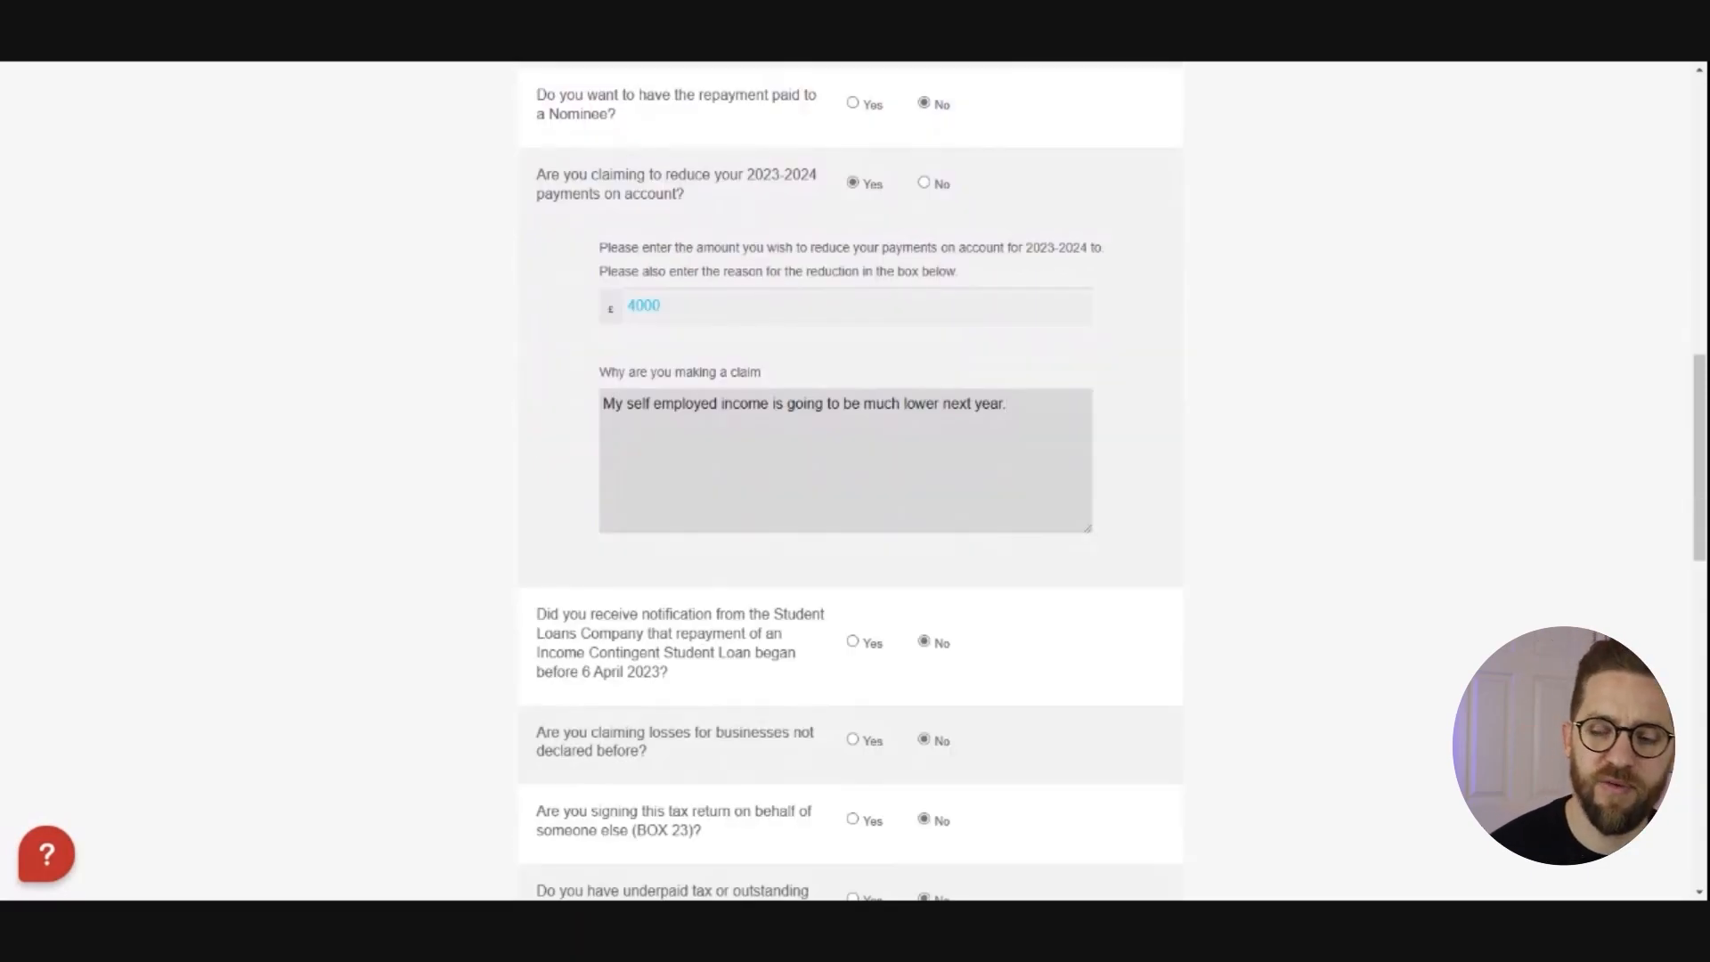
scroll(776, 586, down, 3)
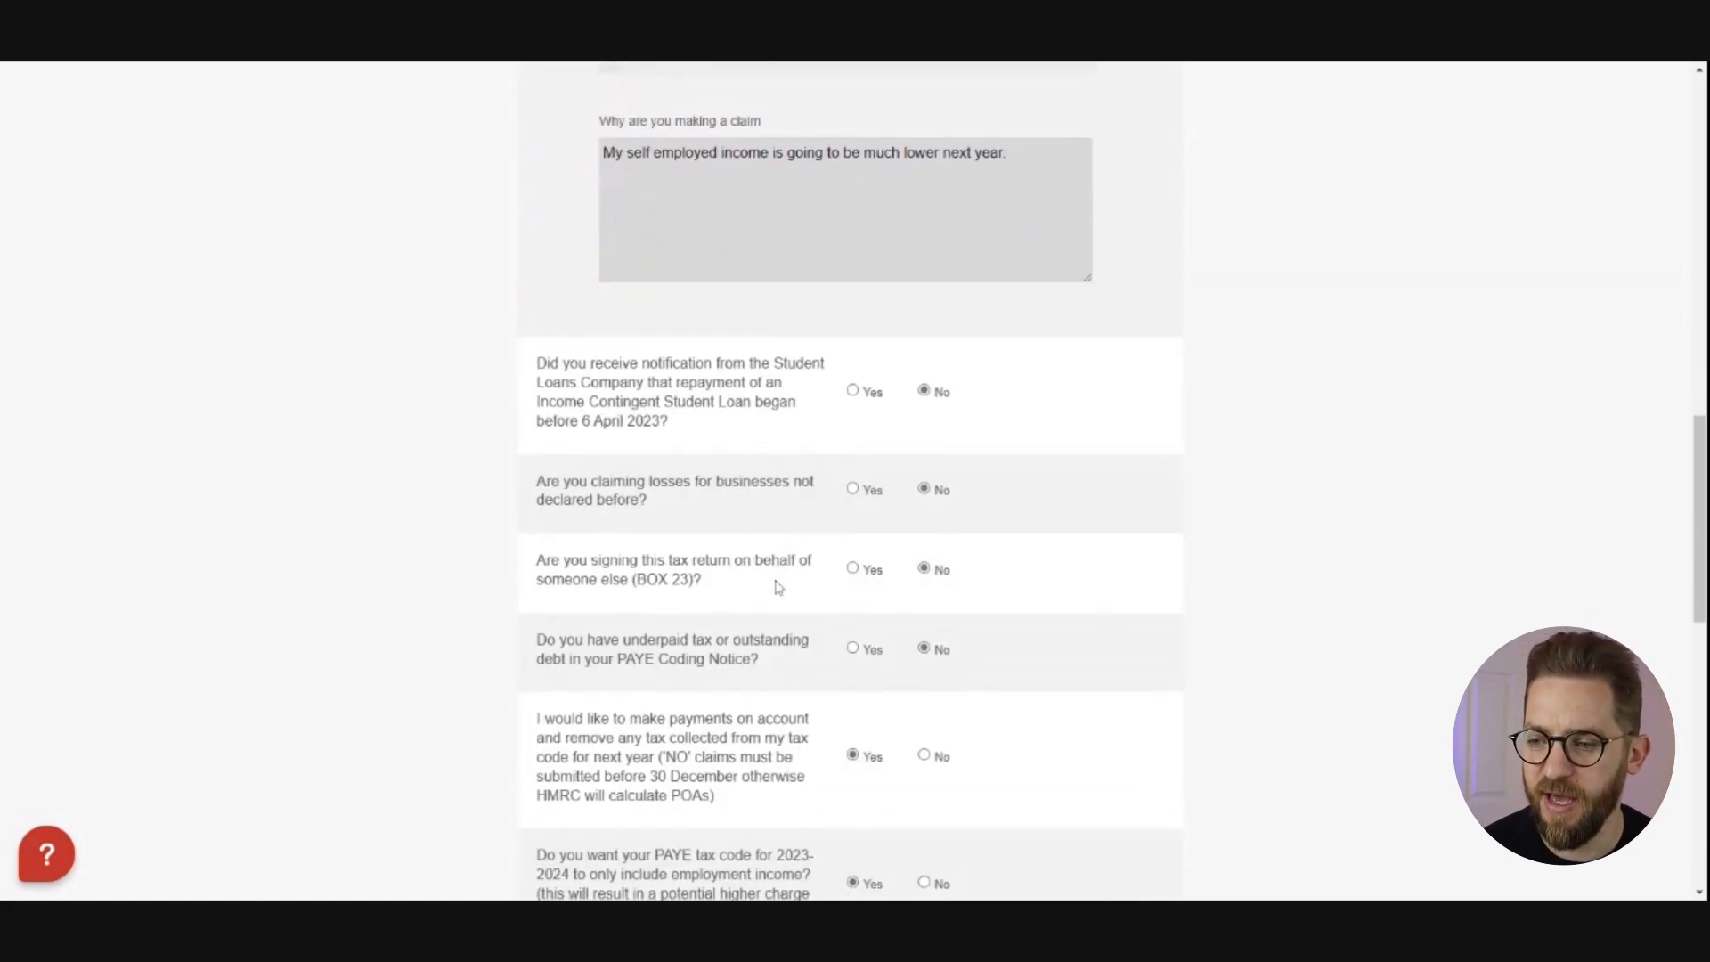
scroll(777, 586, down, 3)
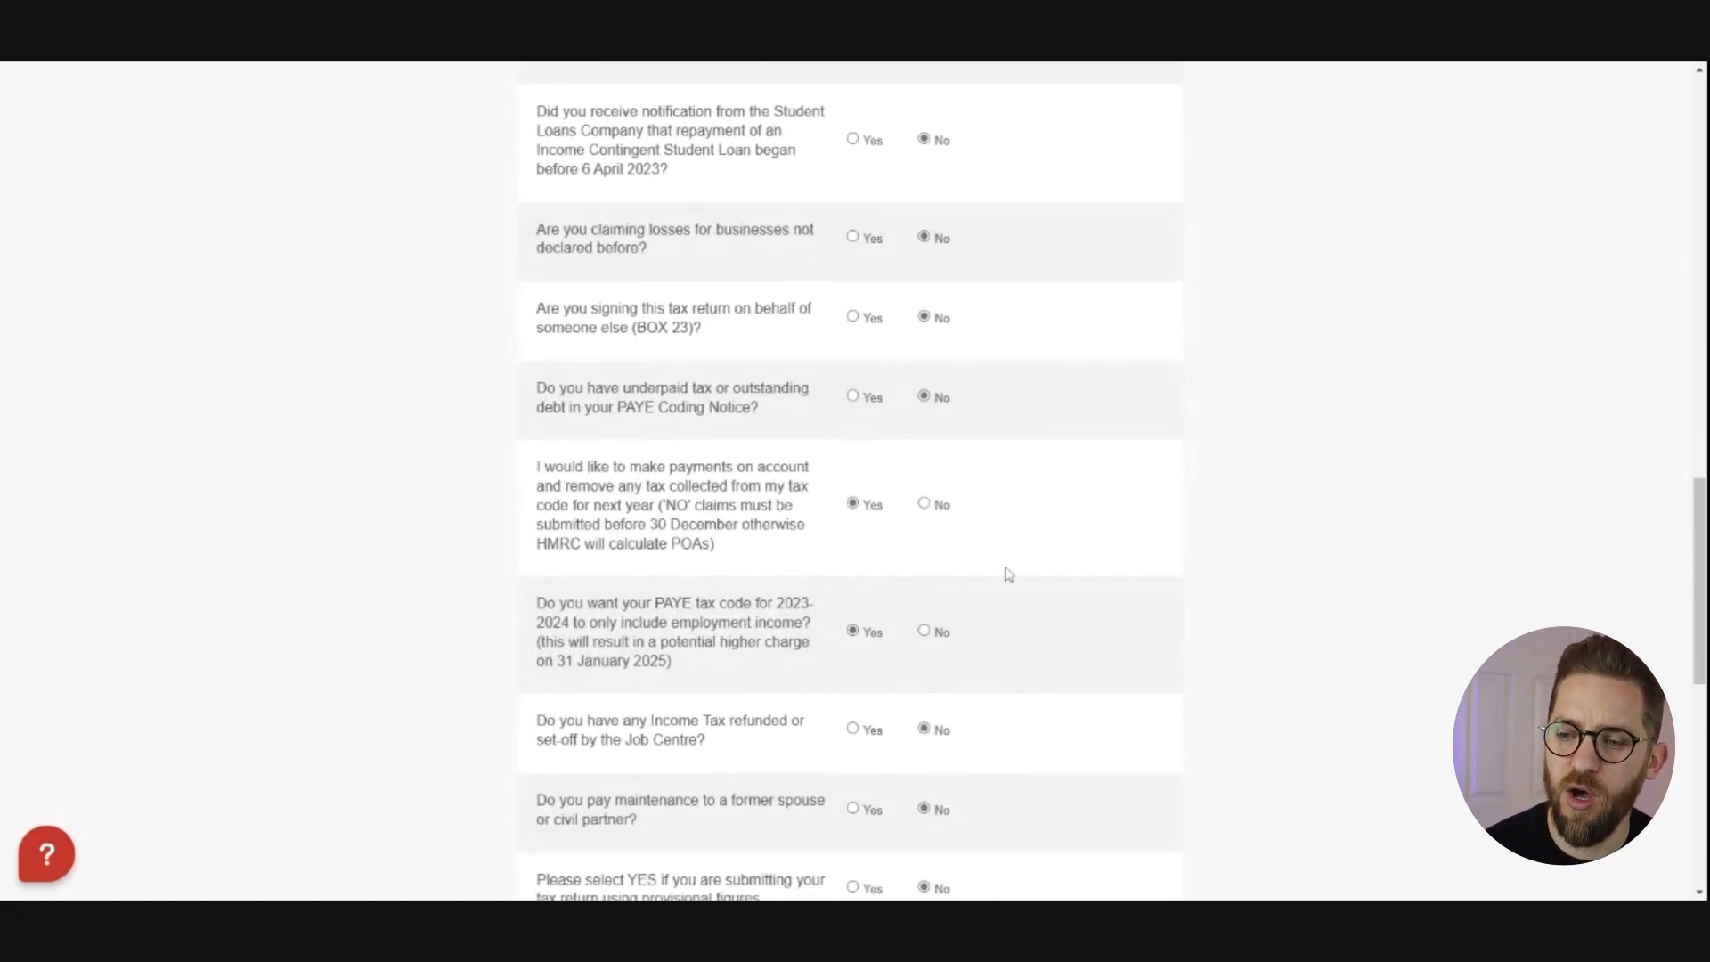
scroll(962, 601, down, 1)
scroll(957, 608, down, 2)
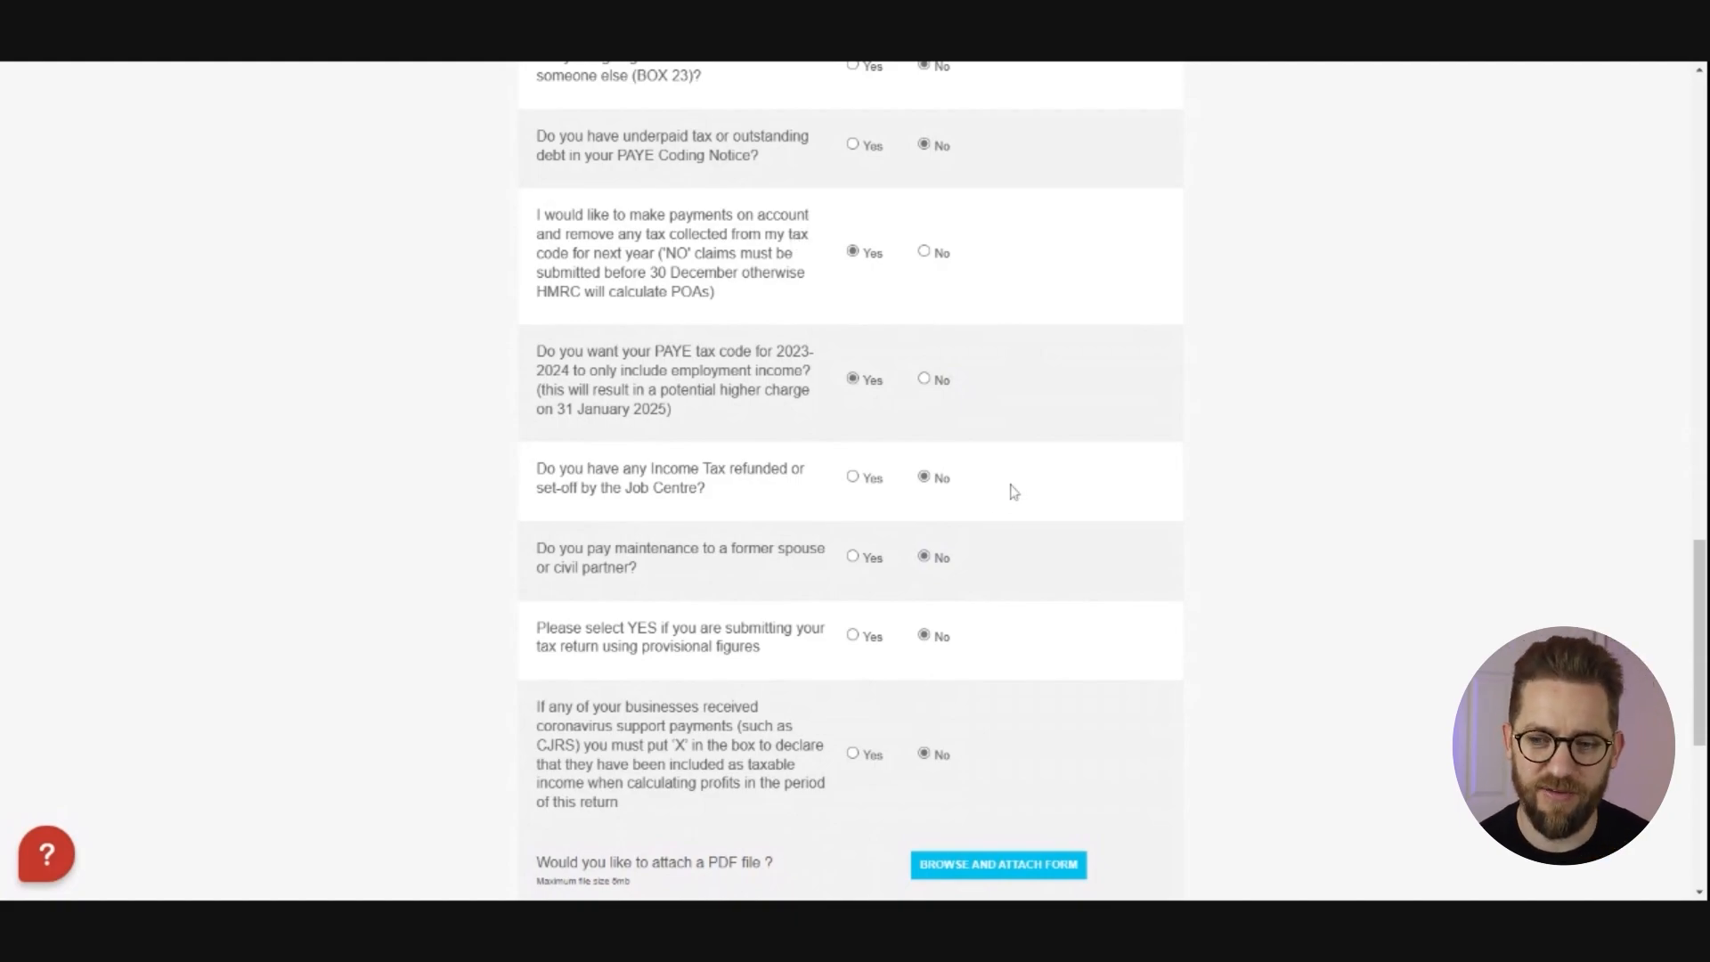
scroll(1012, 489, down, 4)
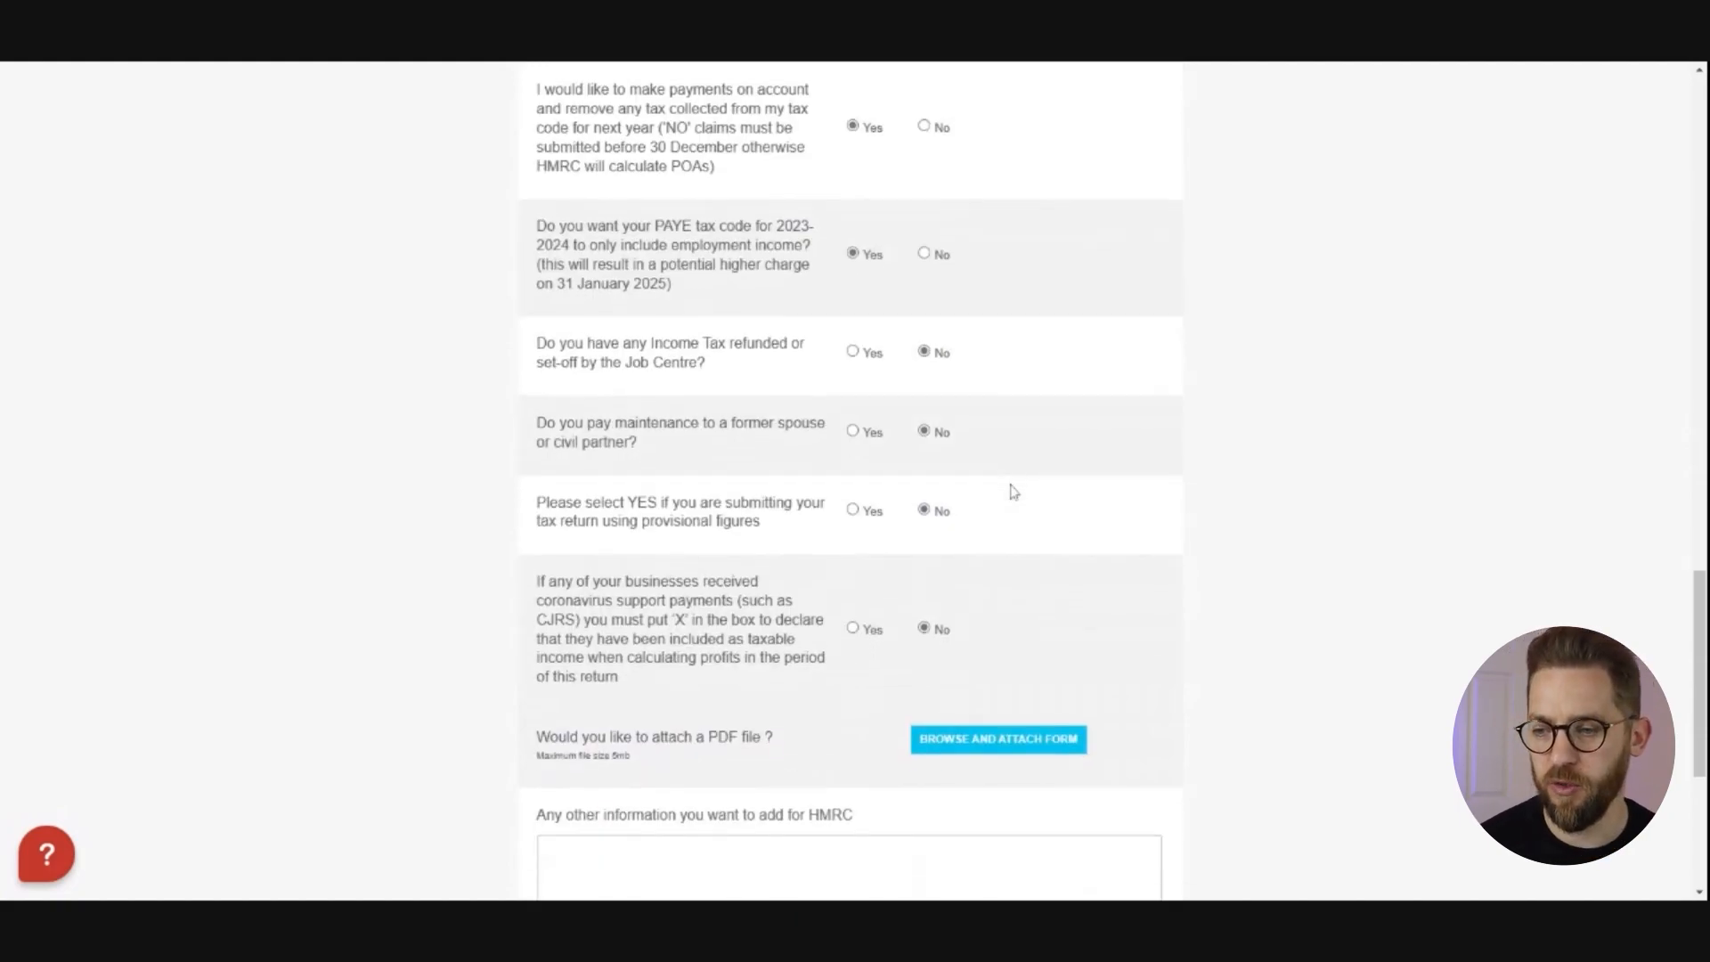
scroll(1015, 406, down, 1)
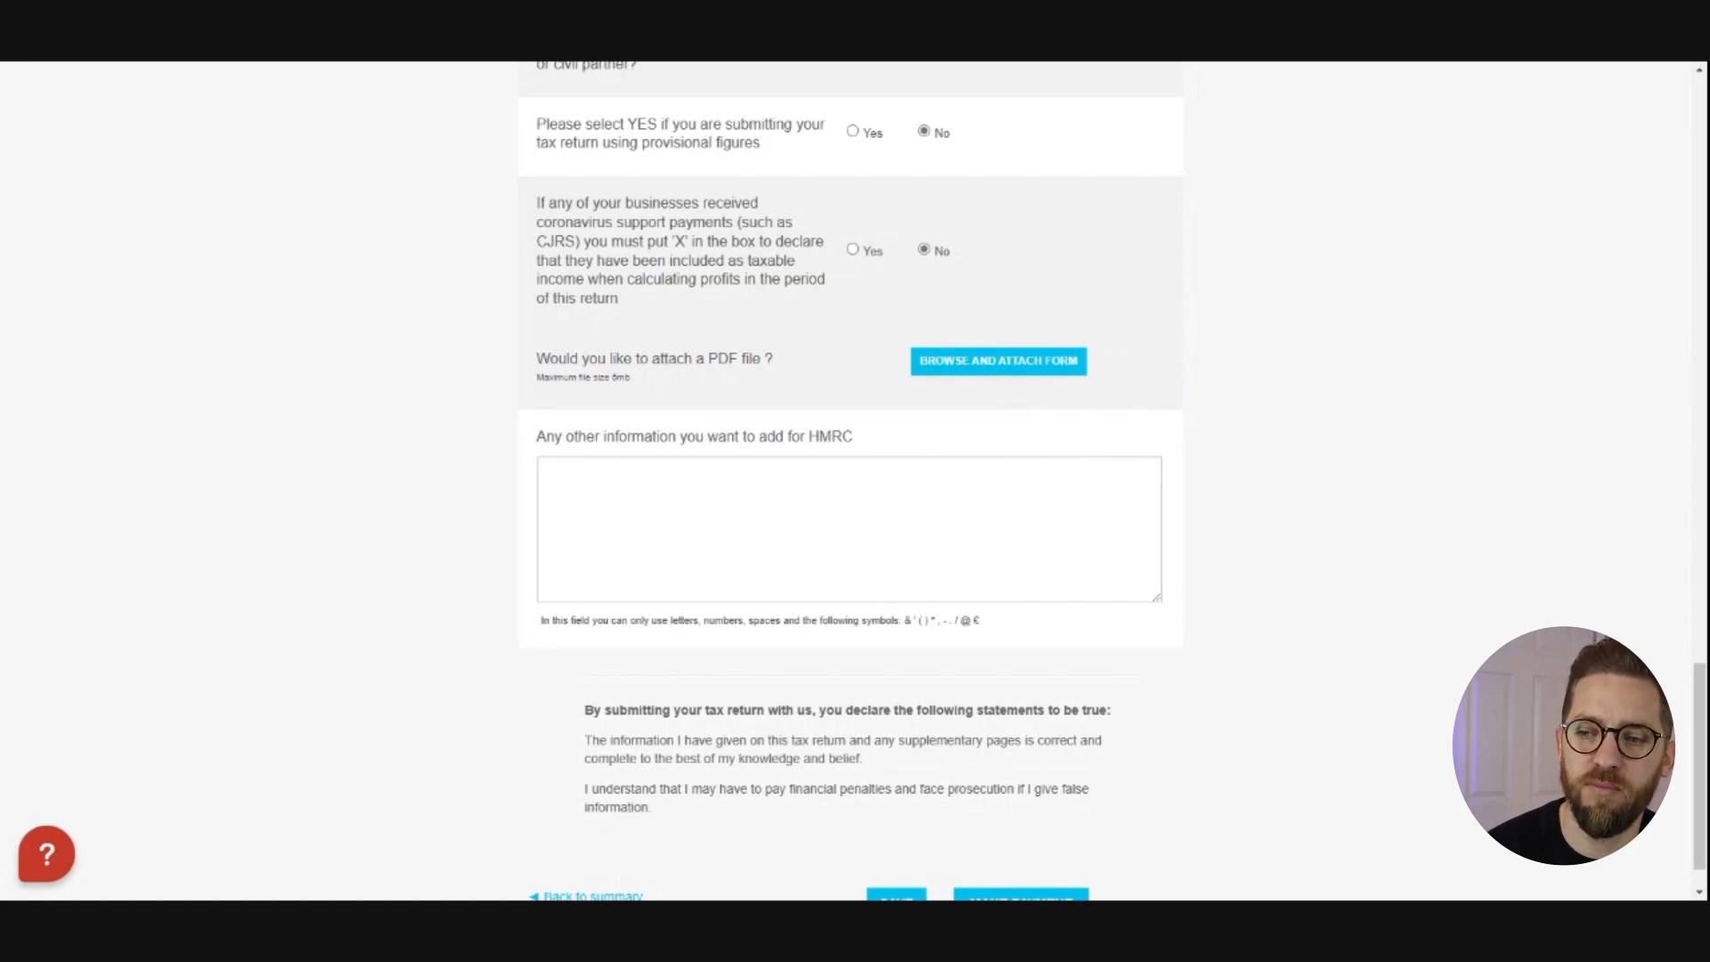
click(859, 481)
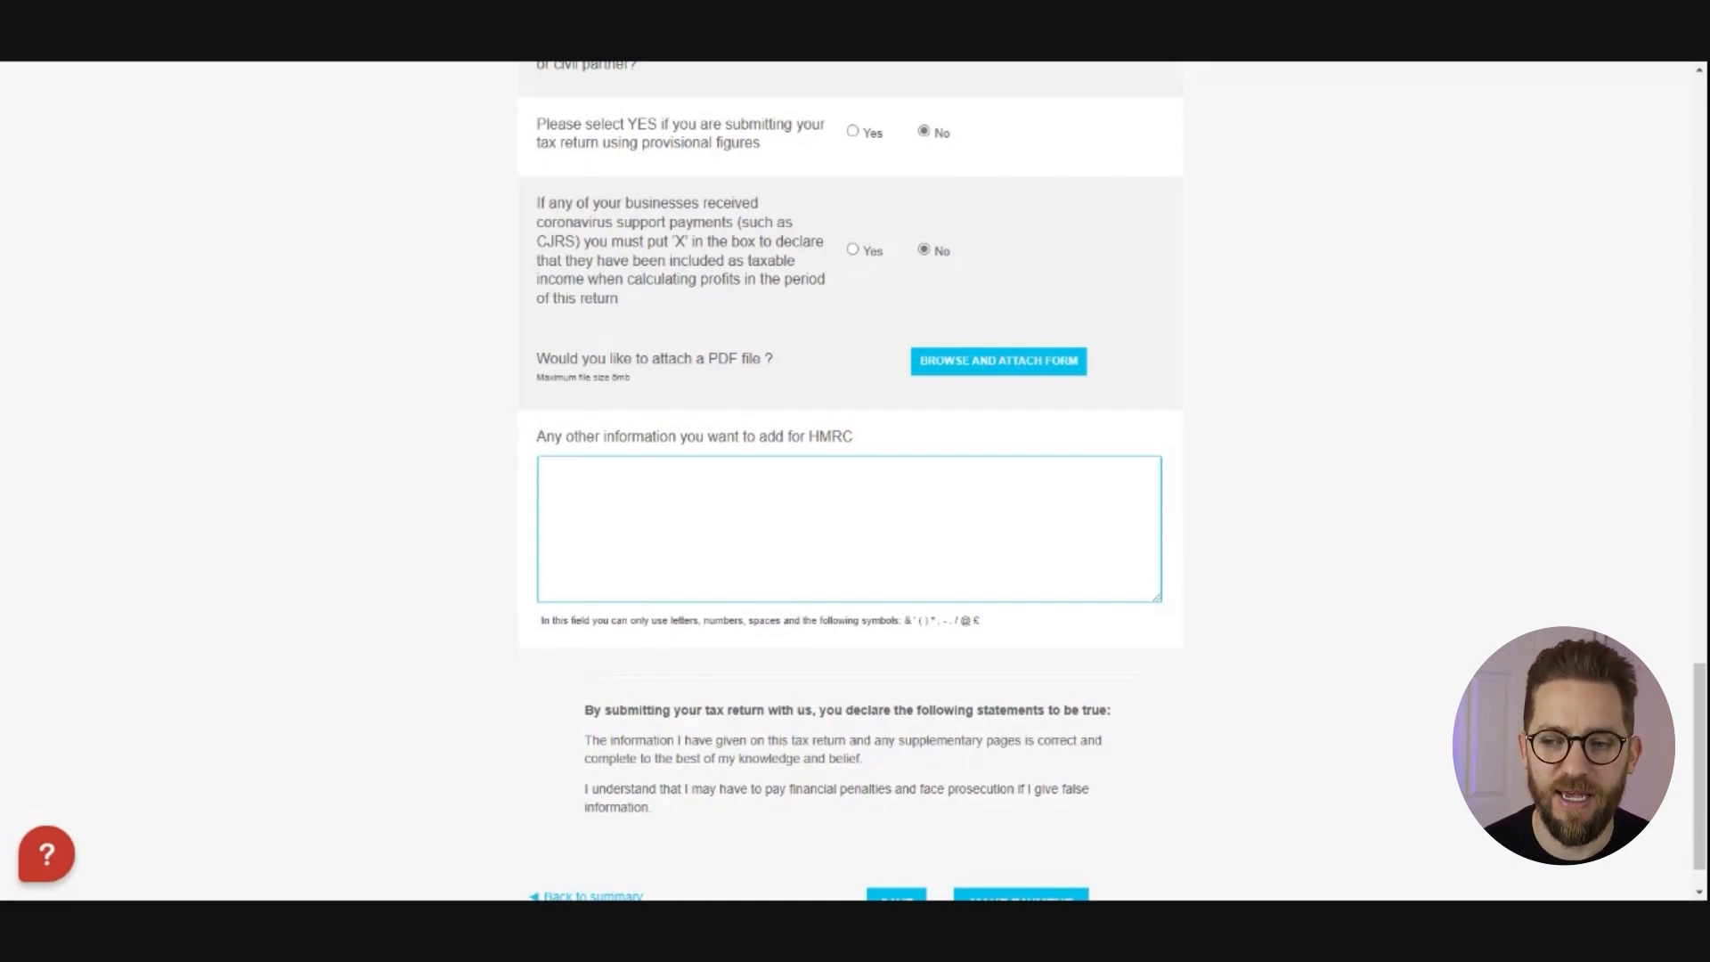
click(539, 468)
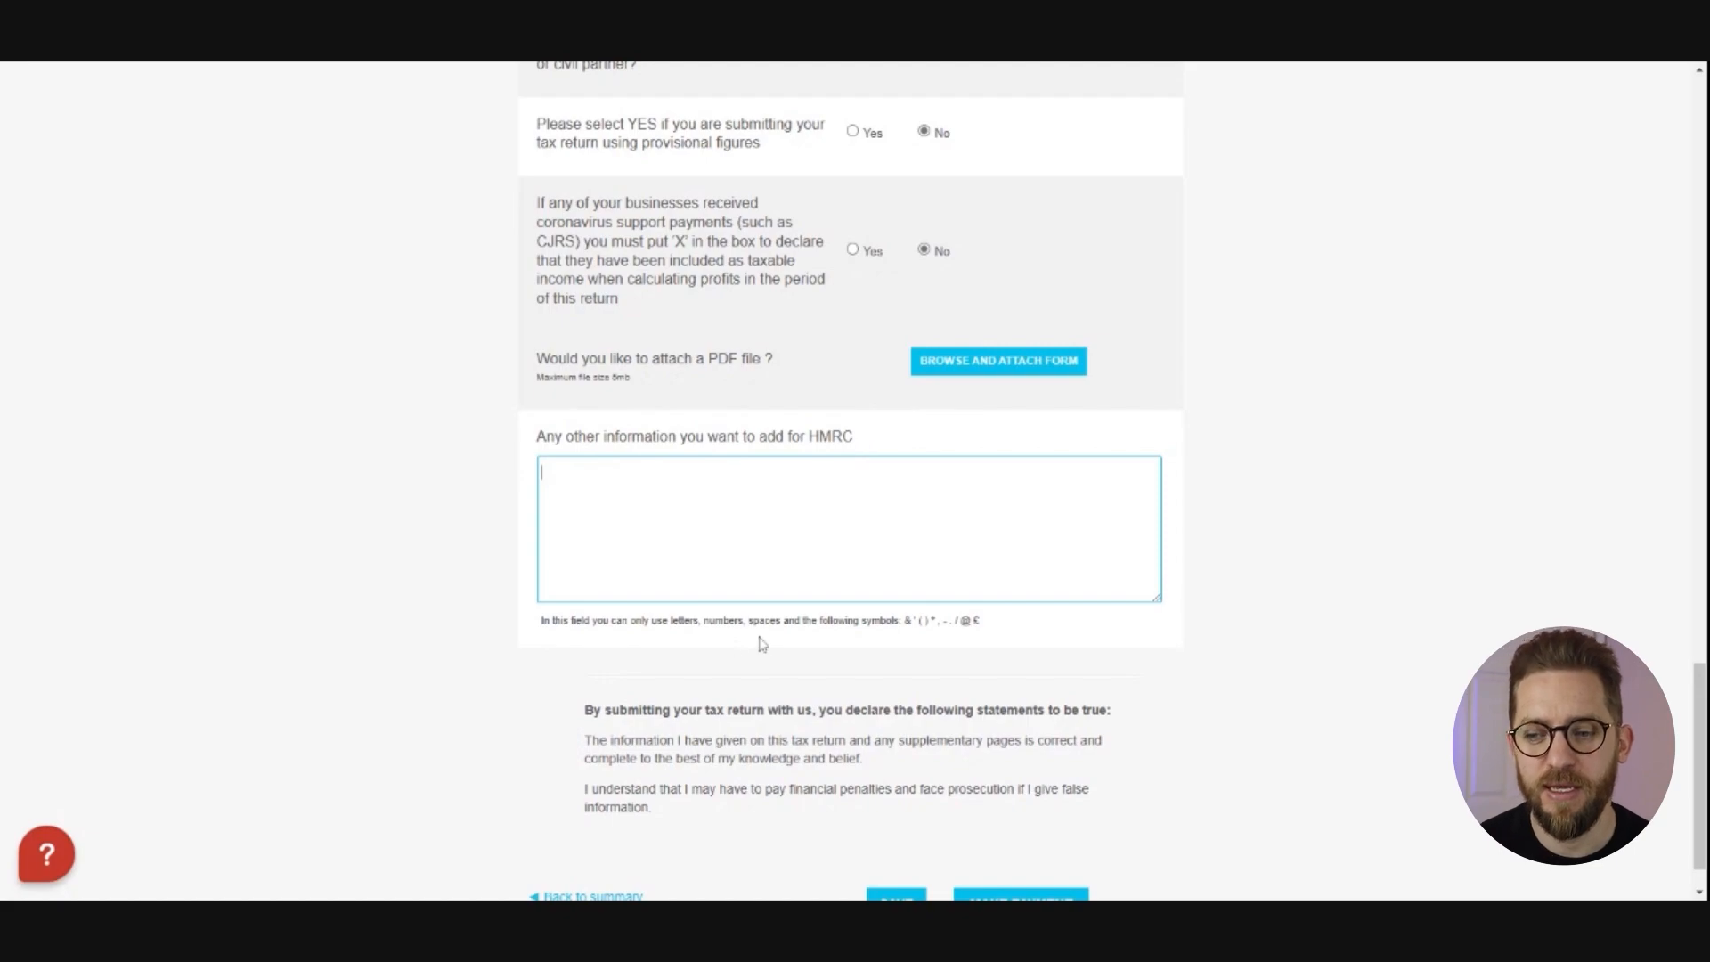
scroll(766, 645, down, 1)
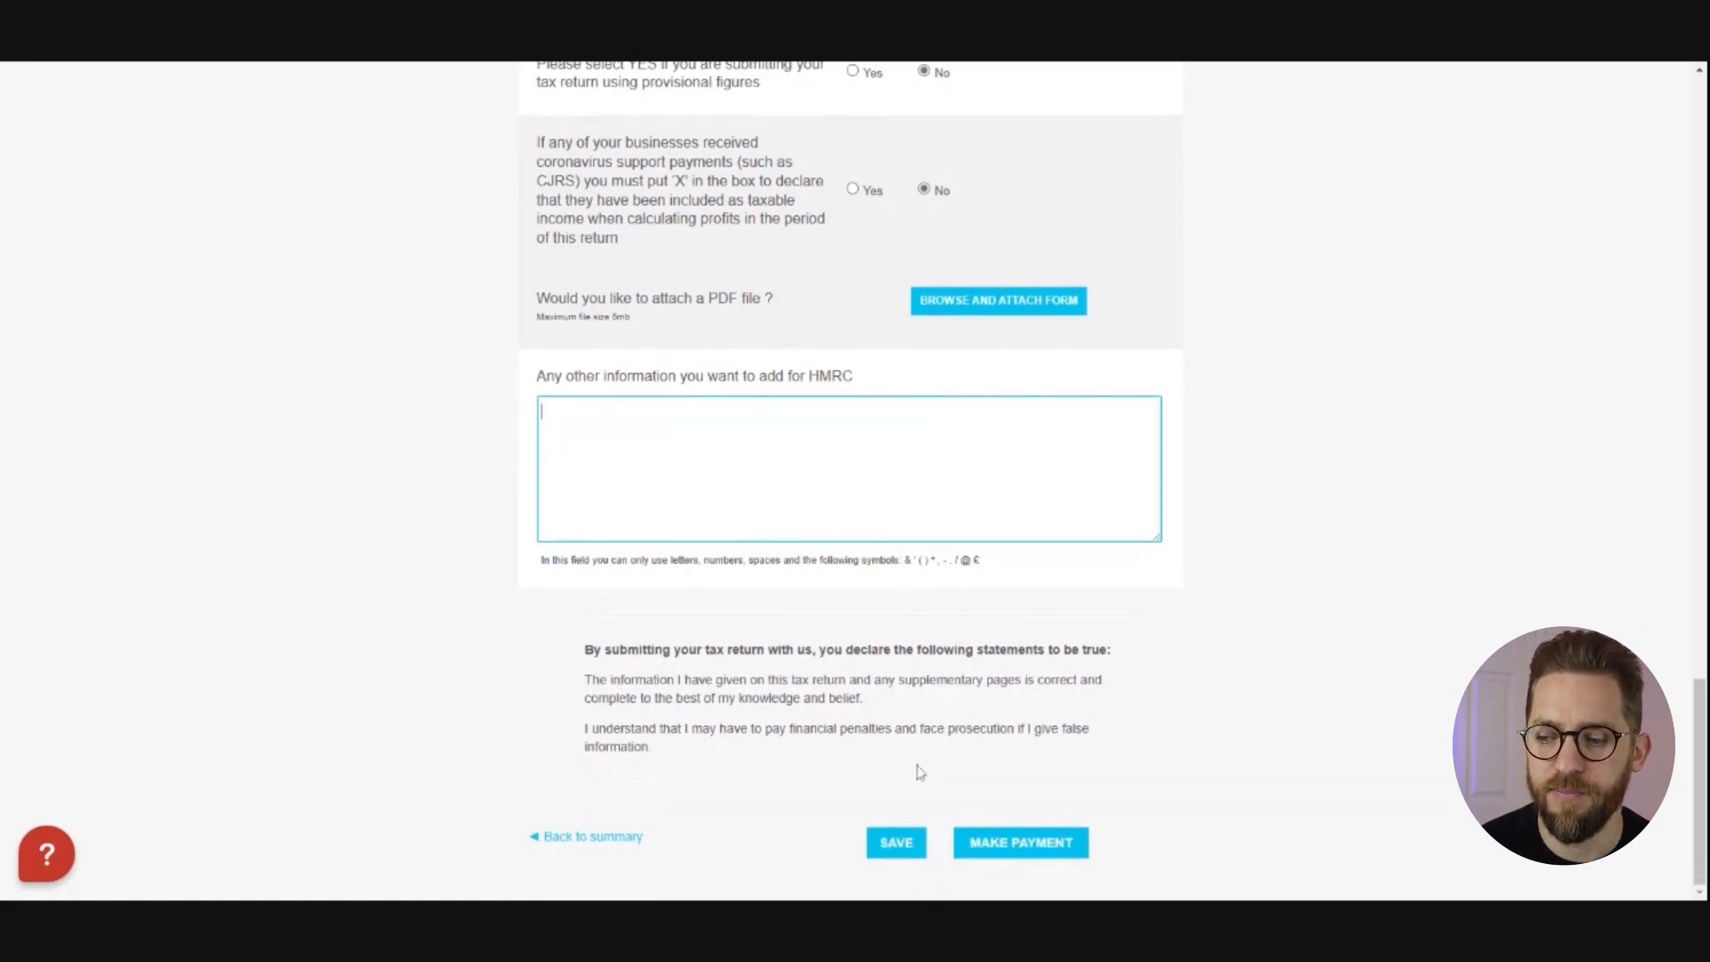
click(899, 848)
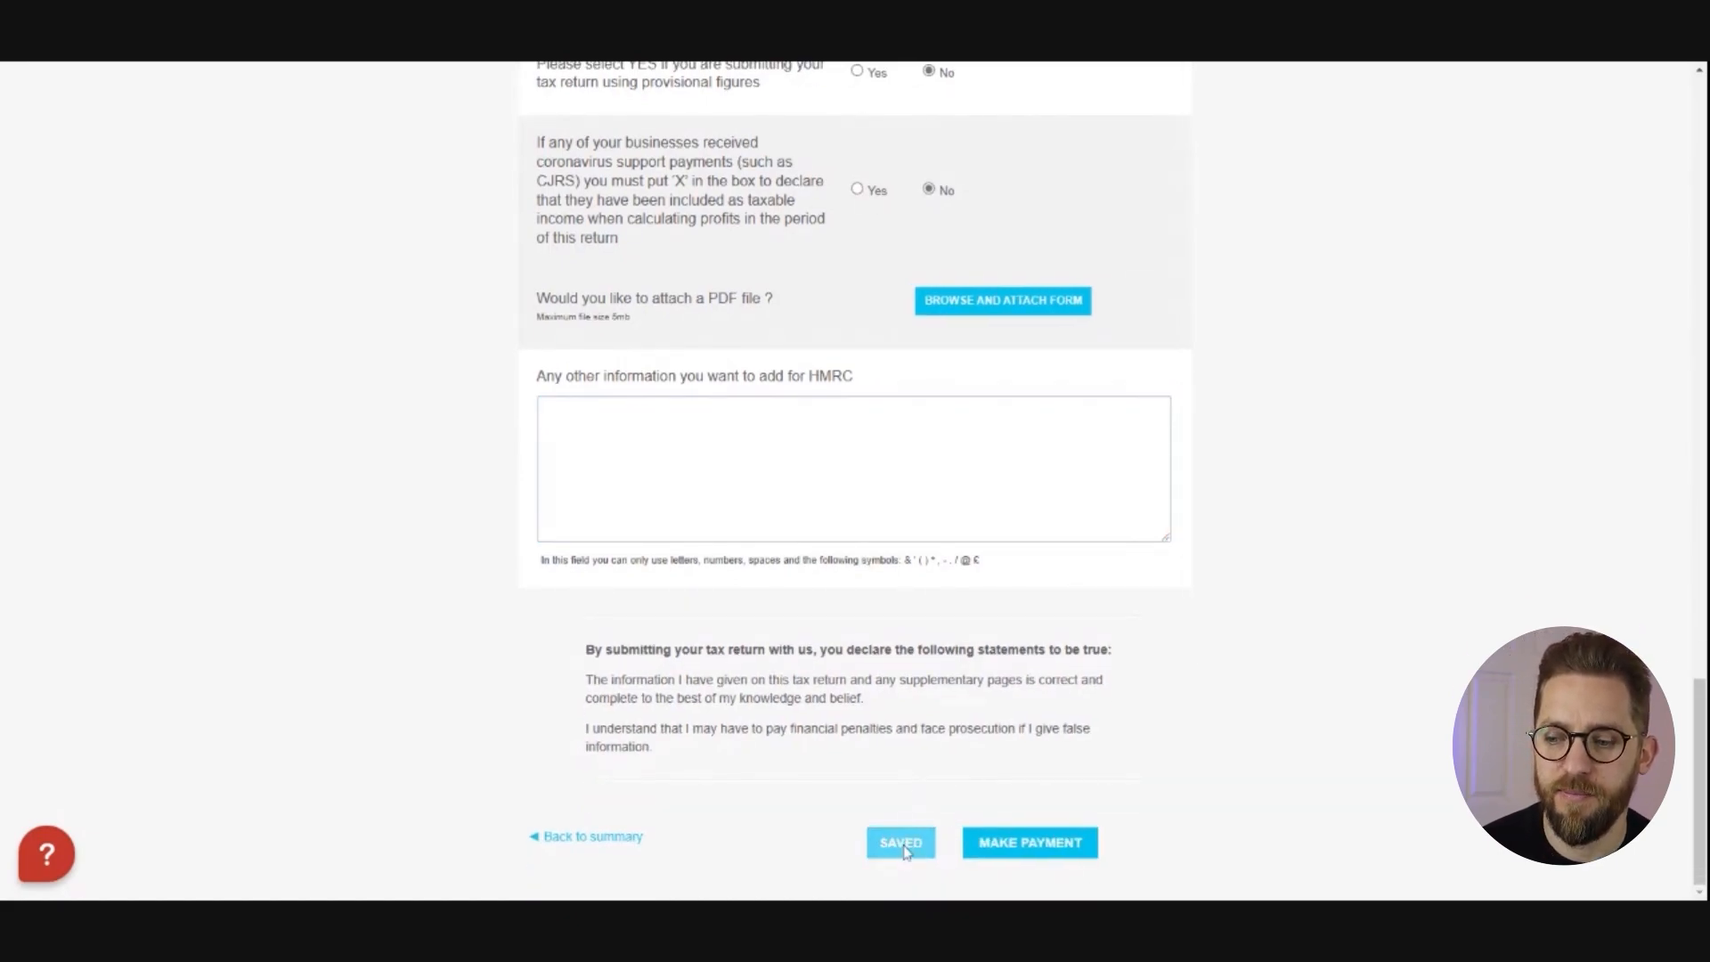
Proceed from the submission questions to the review of the final tax calculation
scroll(907, 846, up, 19)
scroll(910, 837, up, 8)
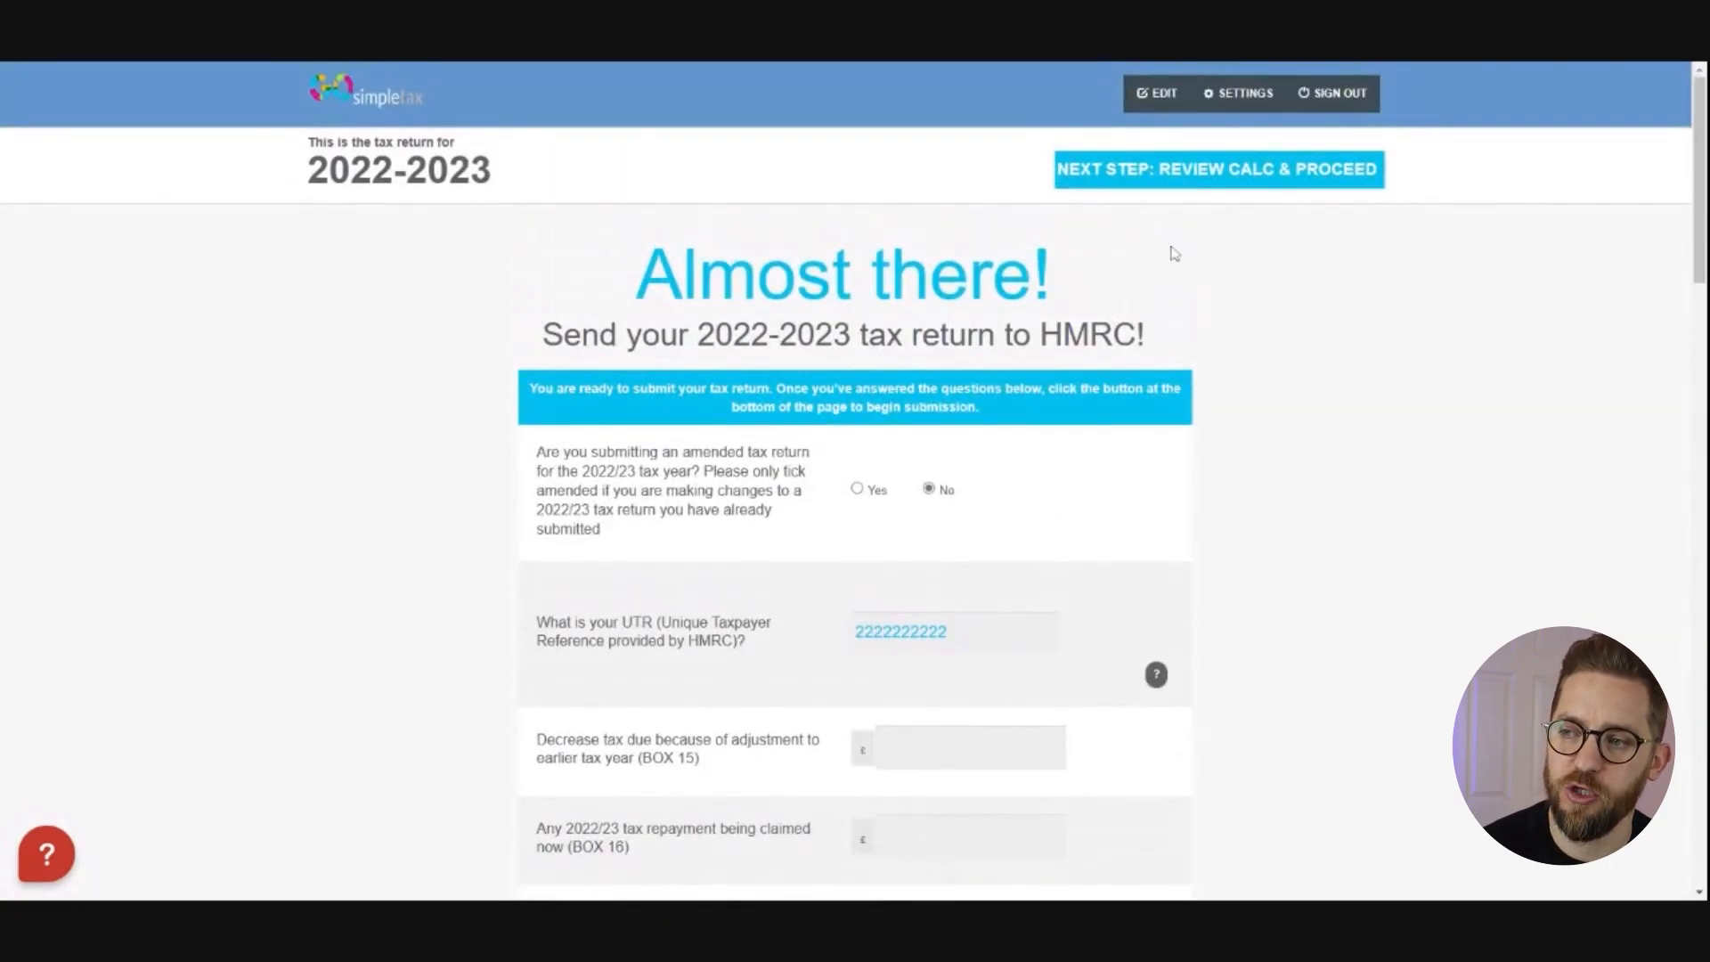
click(1218, 175)
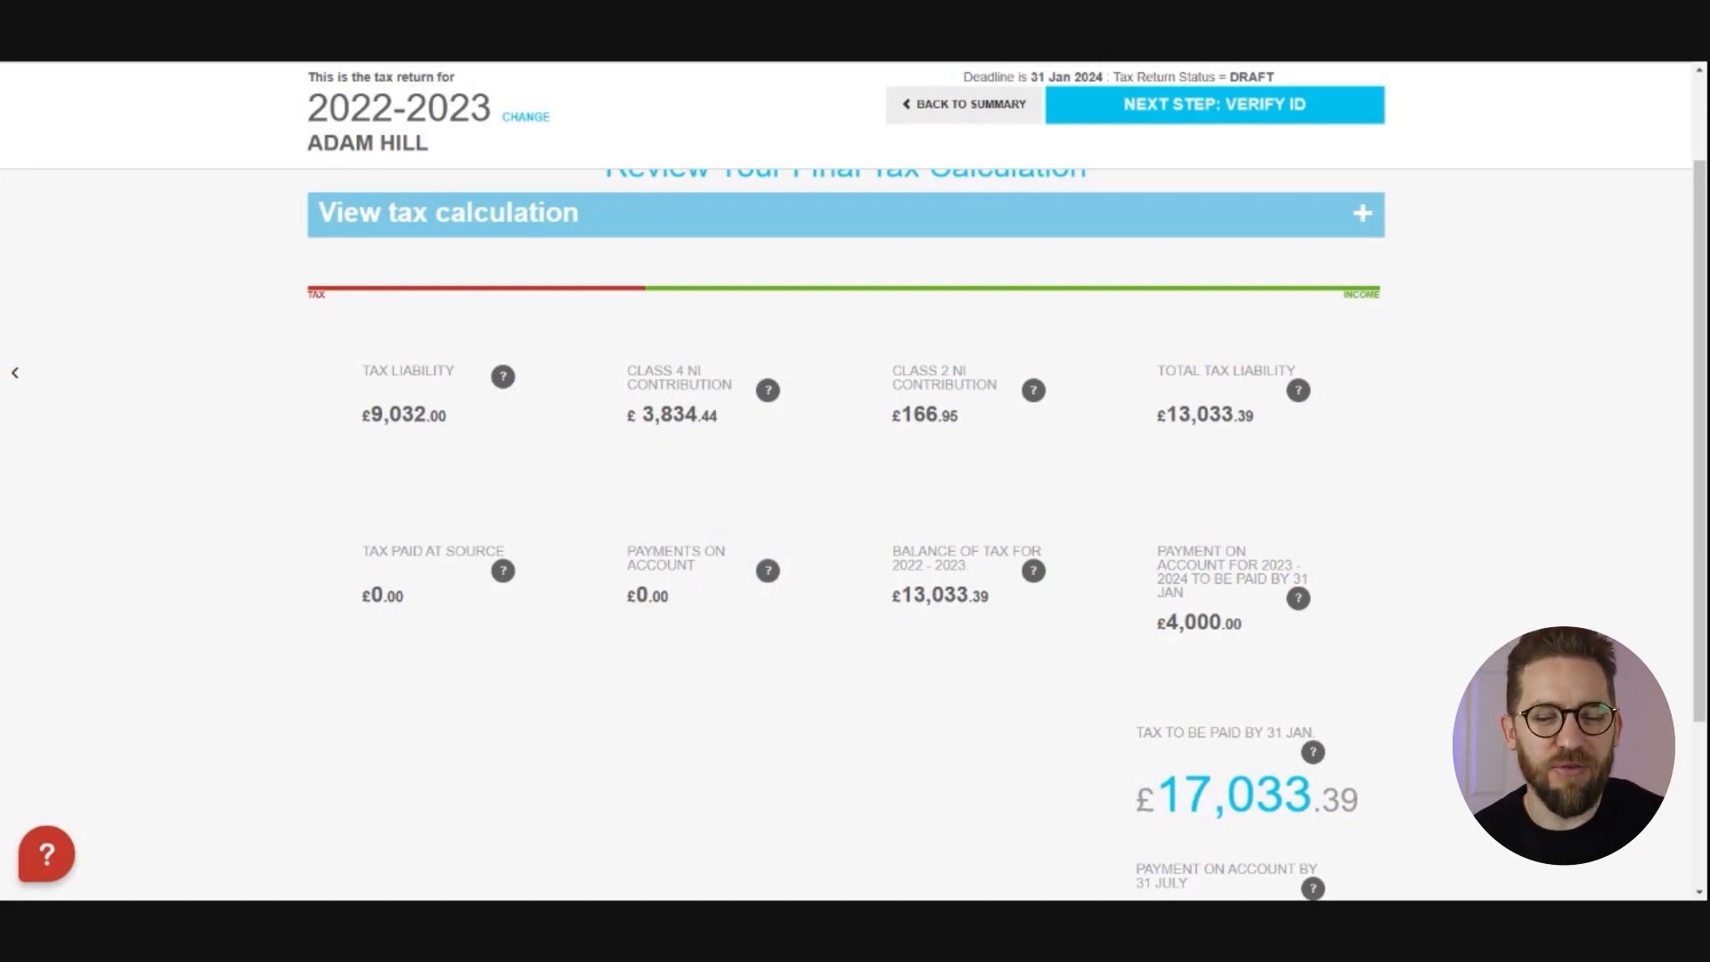
Examine the tax liability with its help explanation, and the Class 4 and Class 2 NI contributions in the final calculation
click(502, 377)
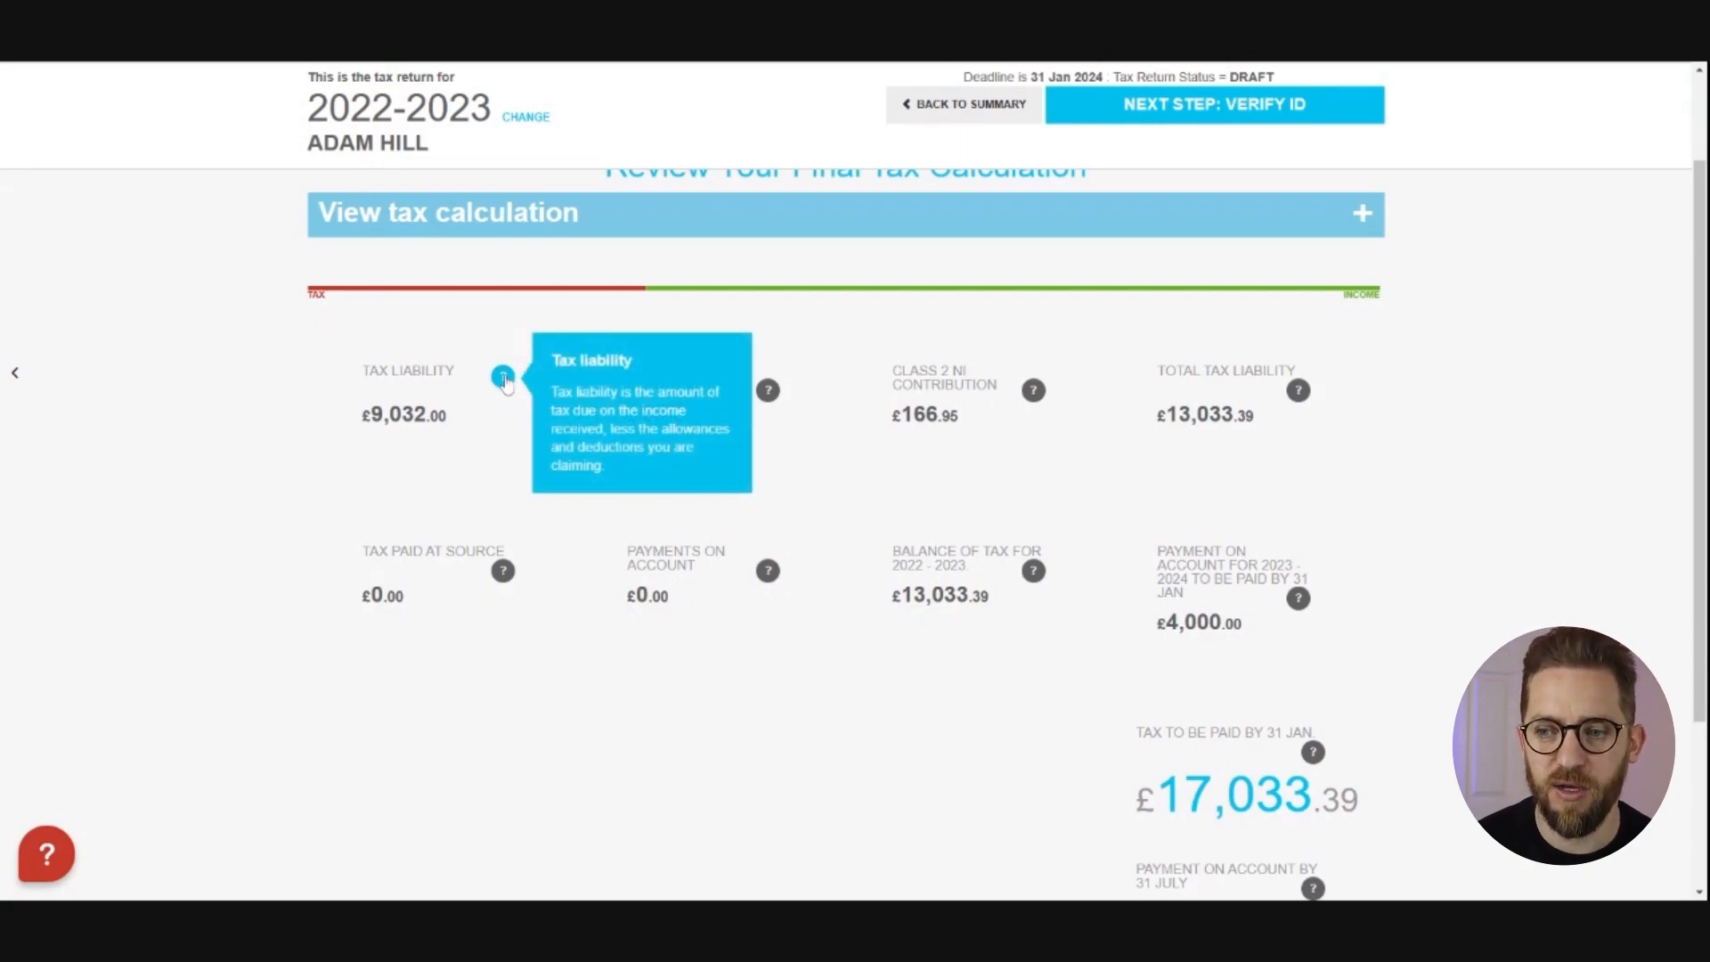
click(504, 380)
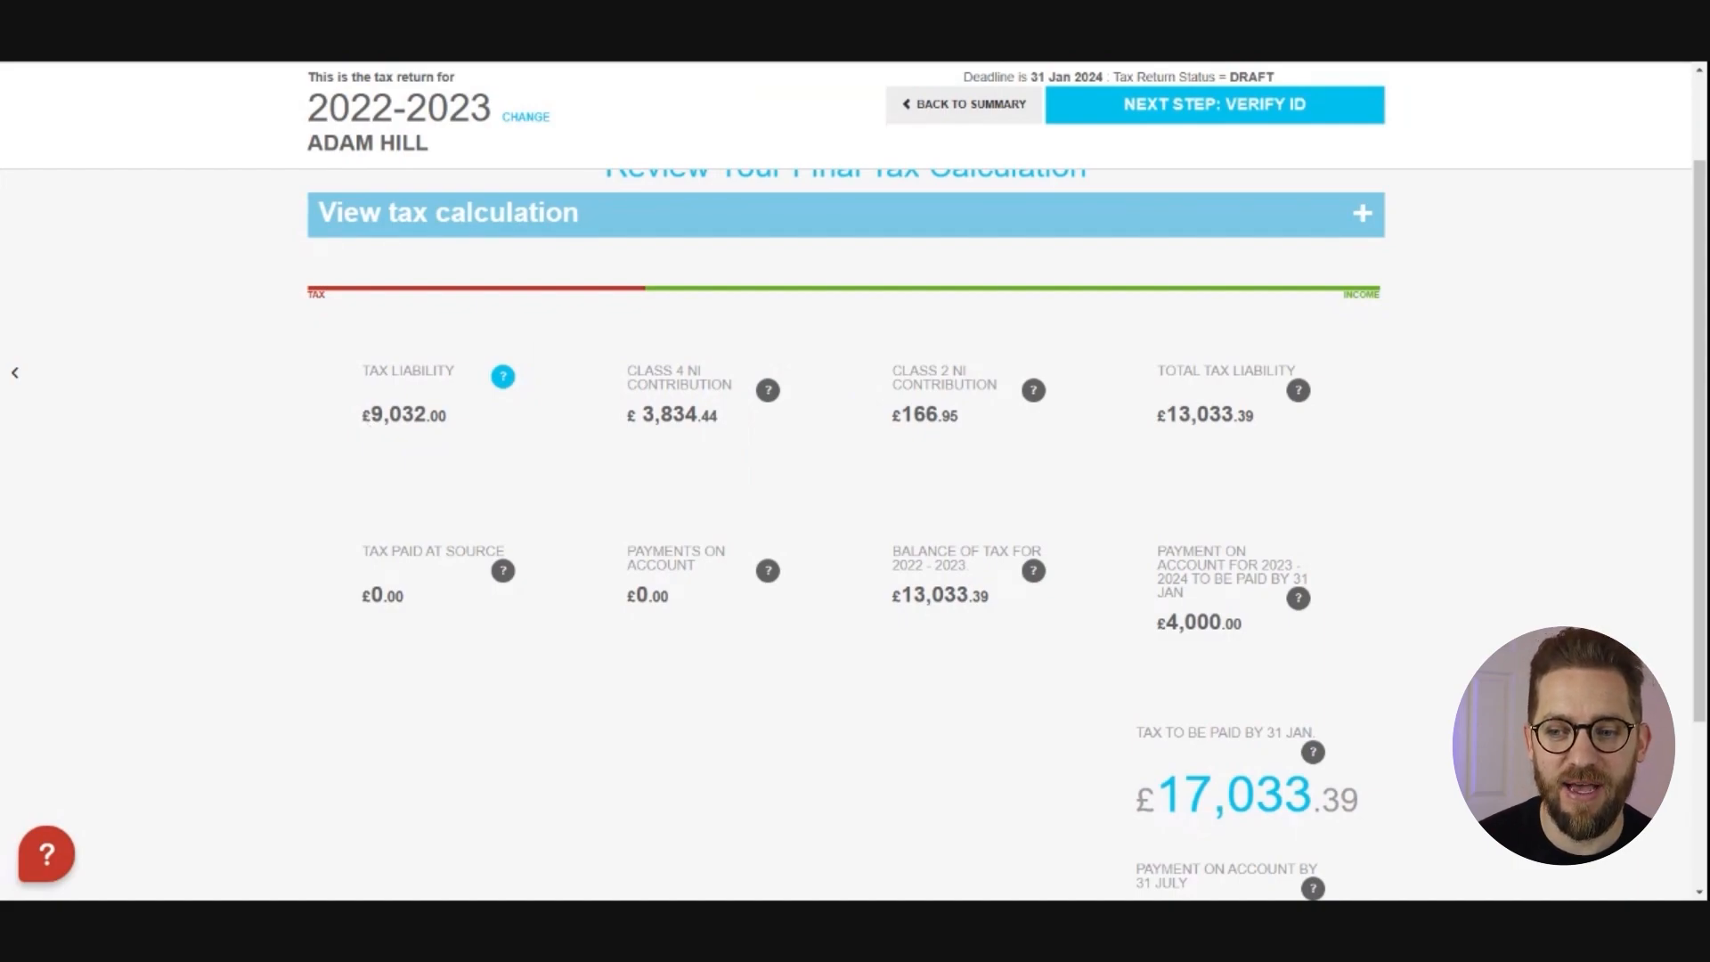
drag(371, 415, 445, 418)
click(465, 423)
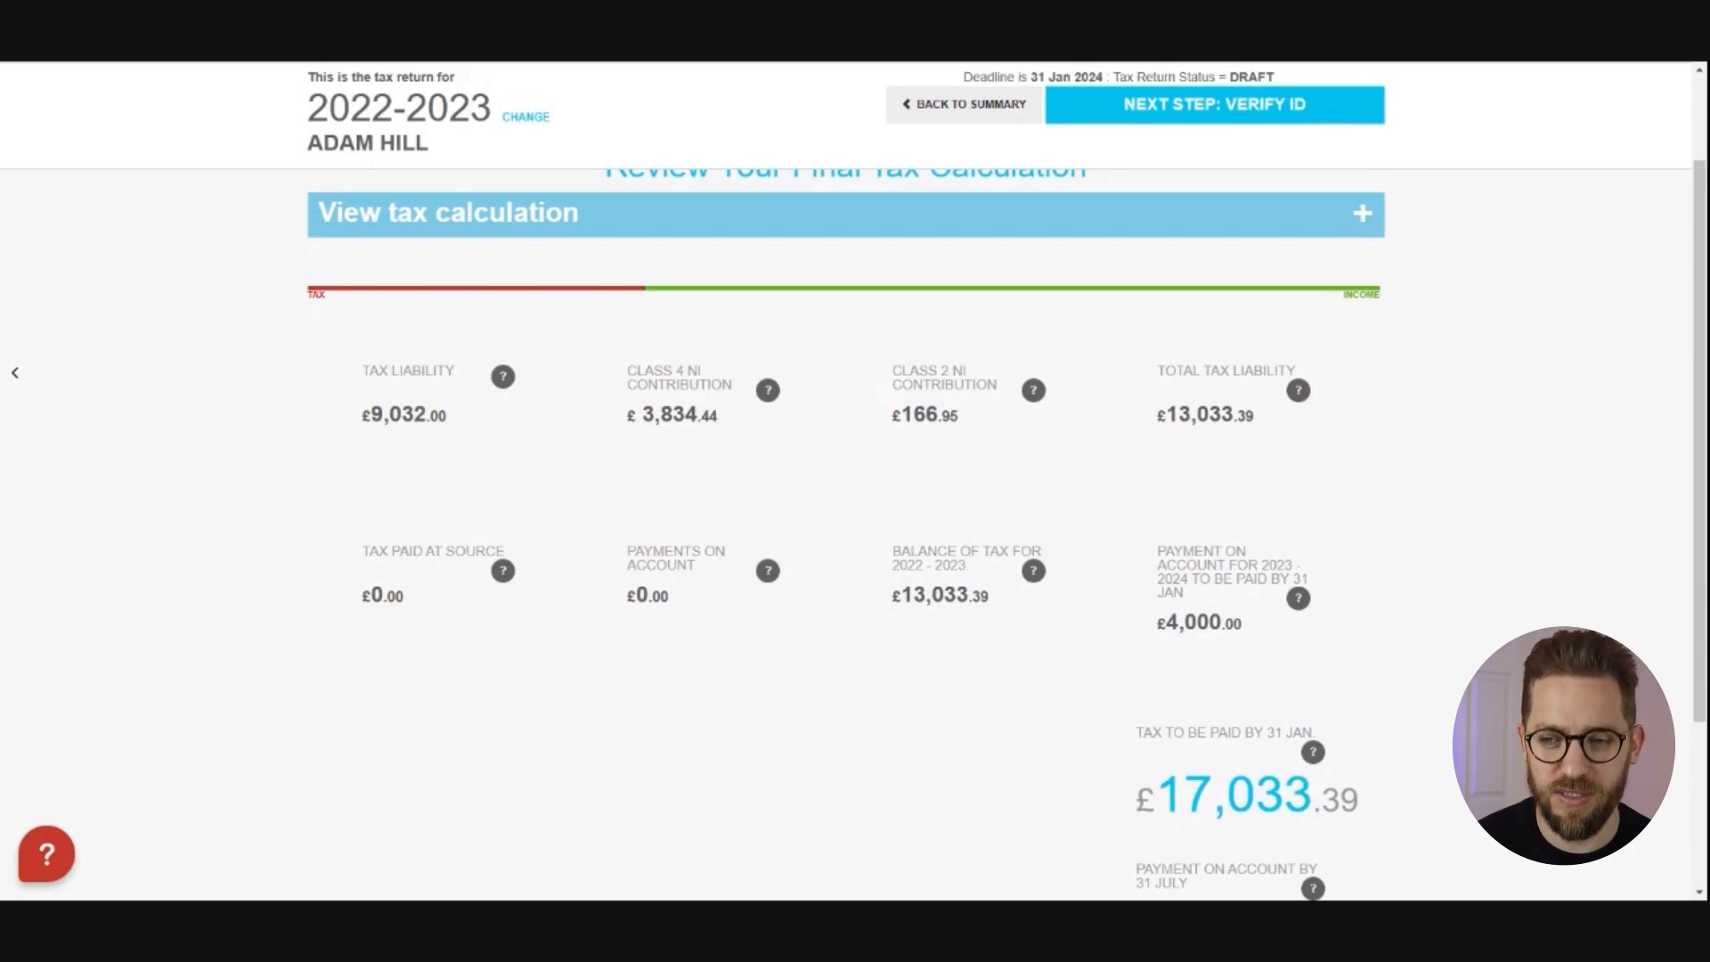
drag(643, 415, 718, 417)
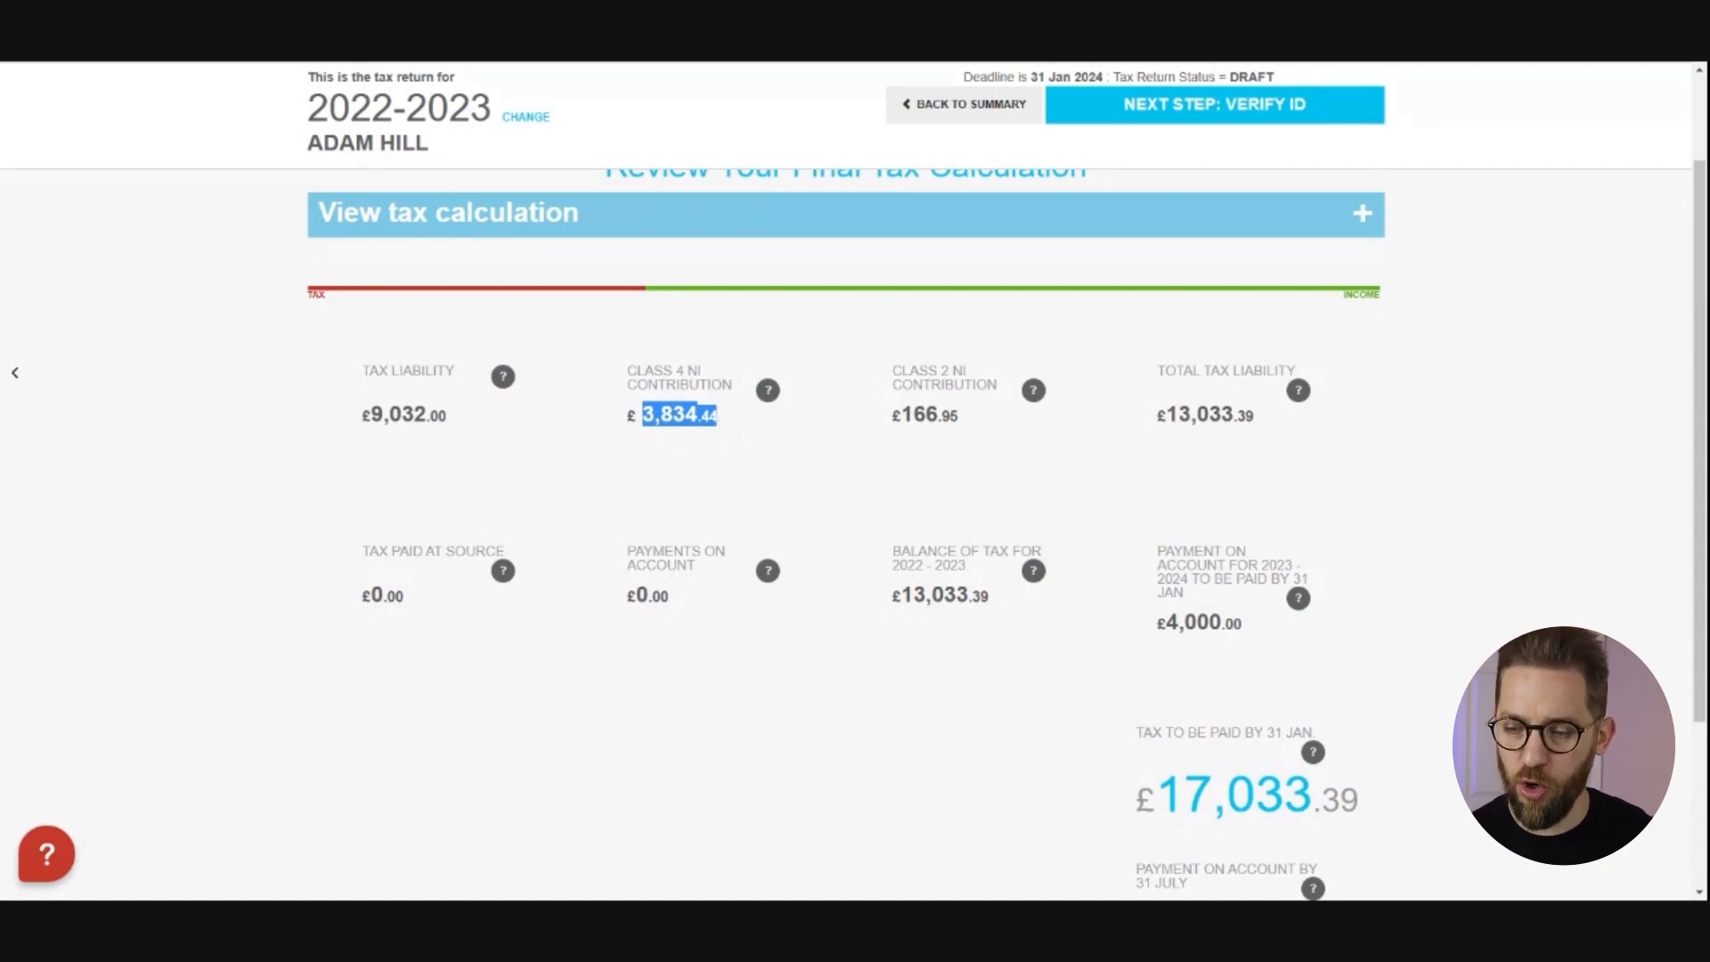
click(744, 436)
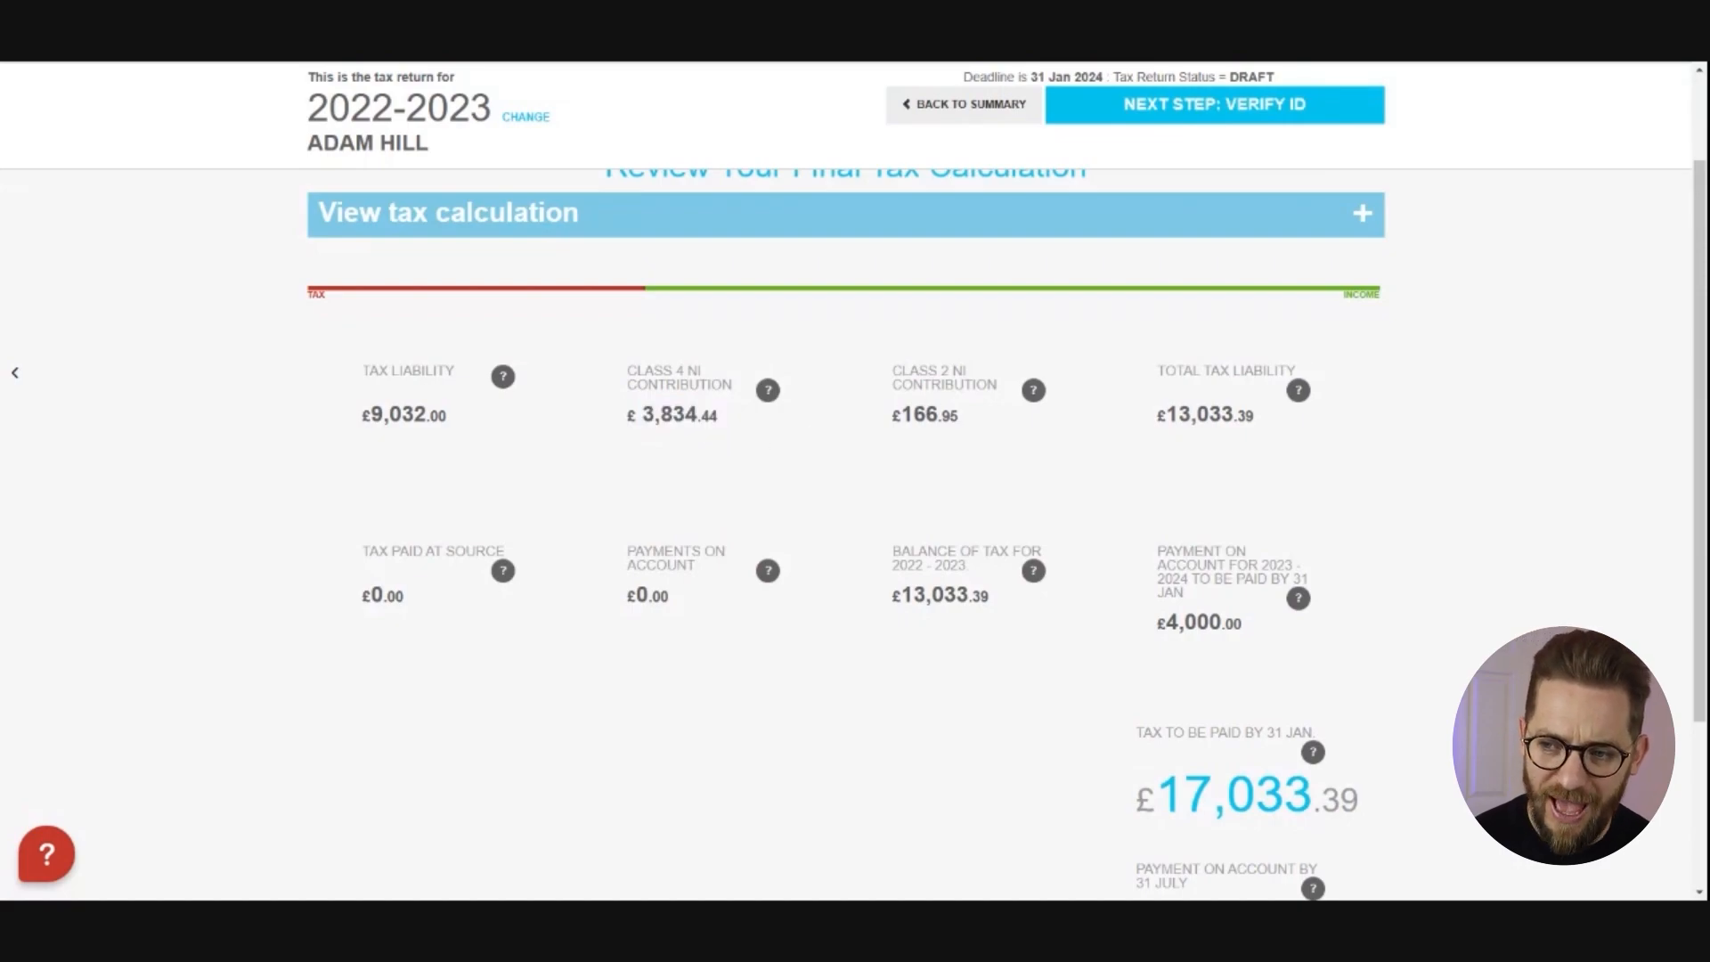
drag(909, 370, 953, 371)
click(954, 374)
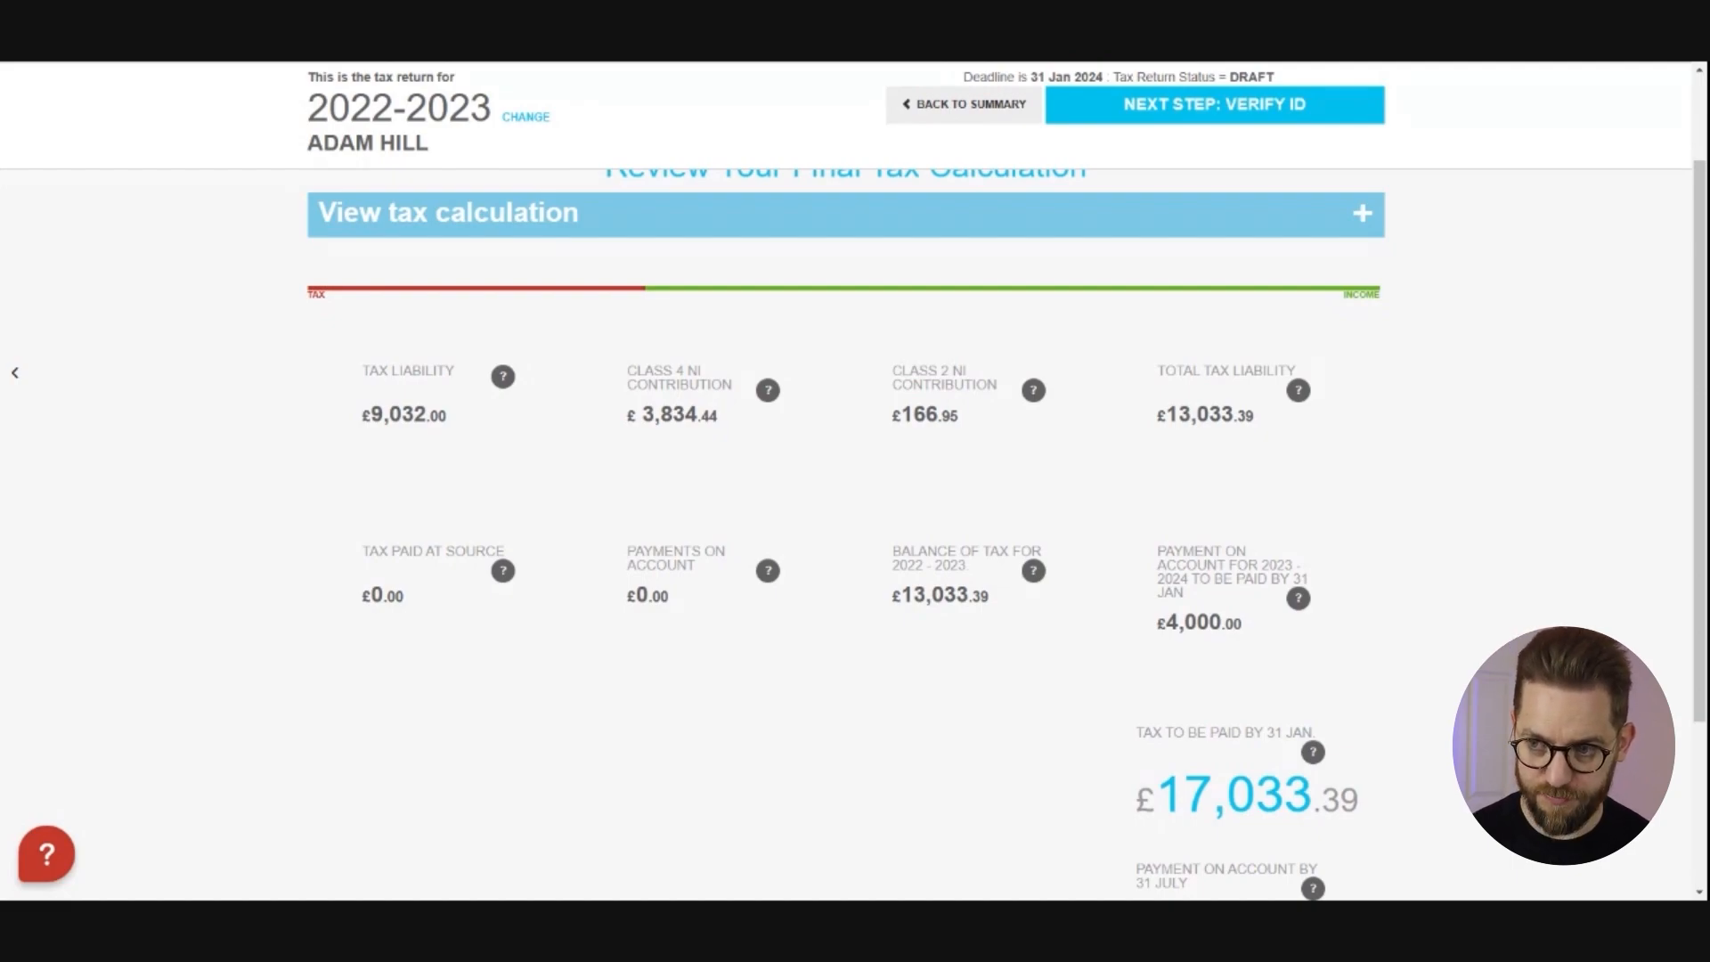
drag(914, 415, 941, 415)
click(944, 419)
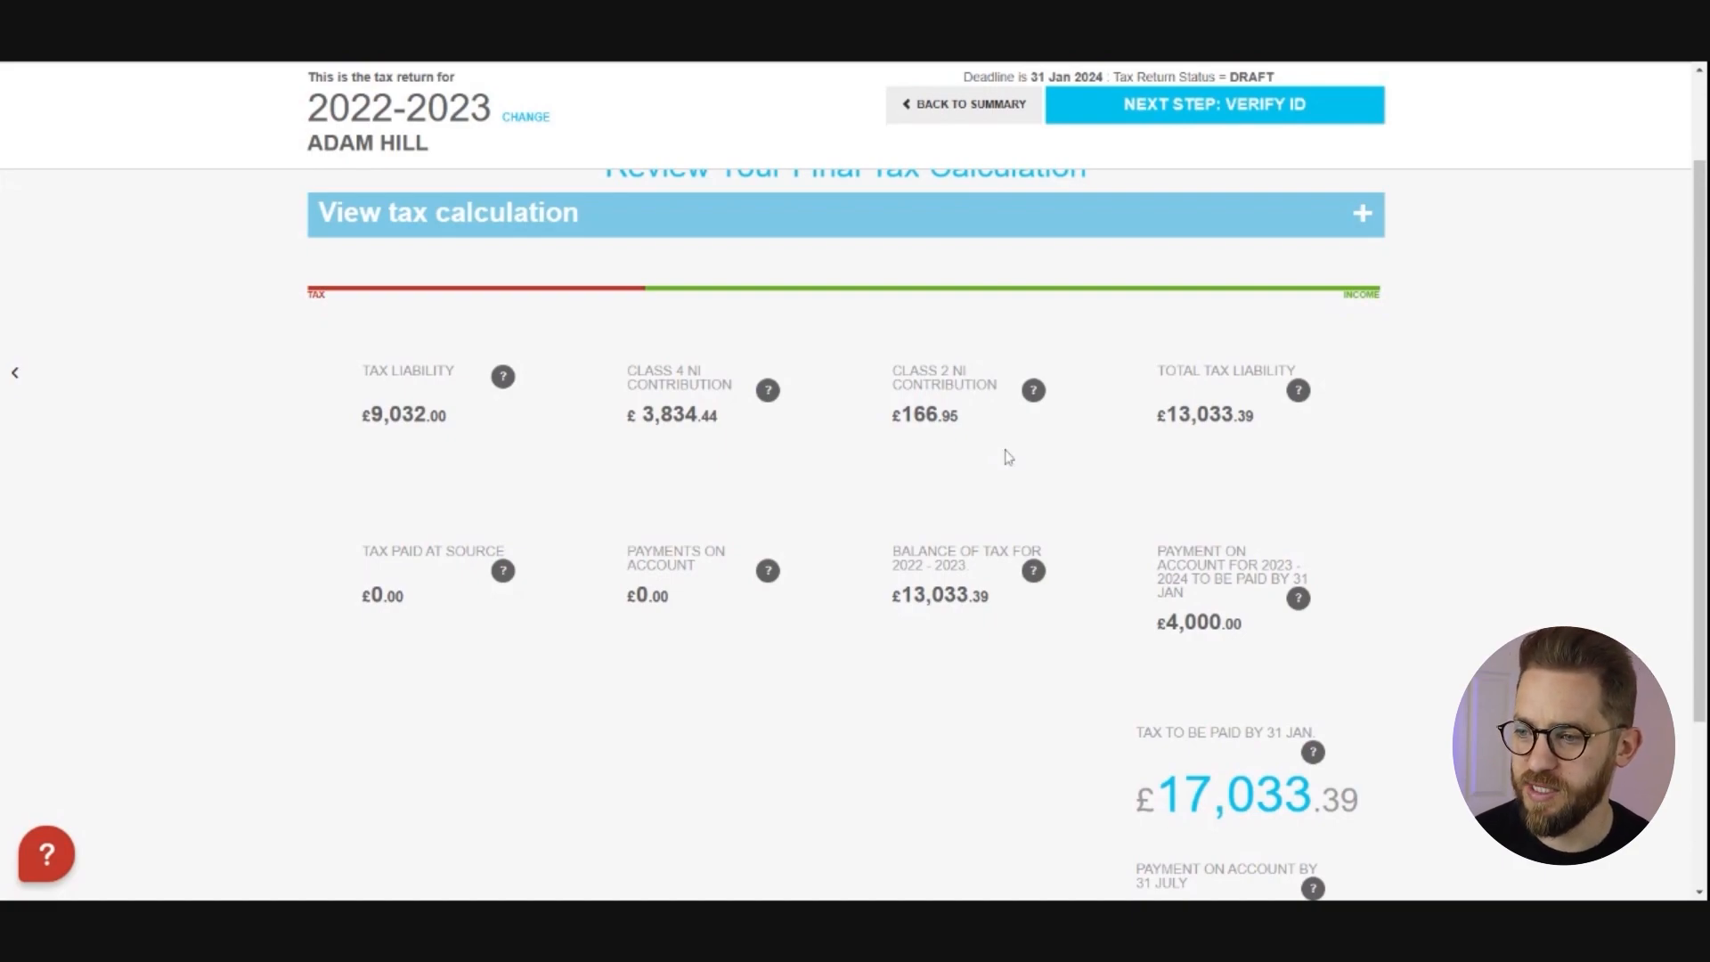
Examine the total tax liability, the 2023-2024 payment on account, and the amounts payable by 31 January and 31 July
drag(1167, 415, 1254, 416)
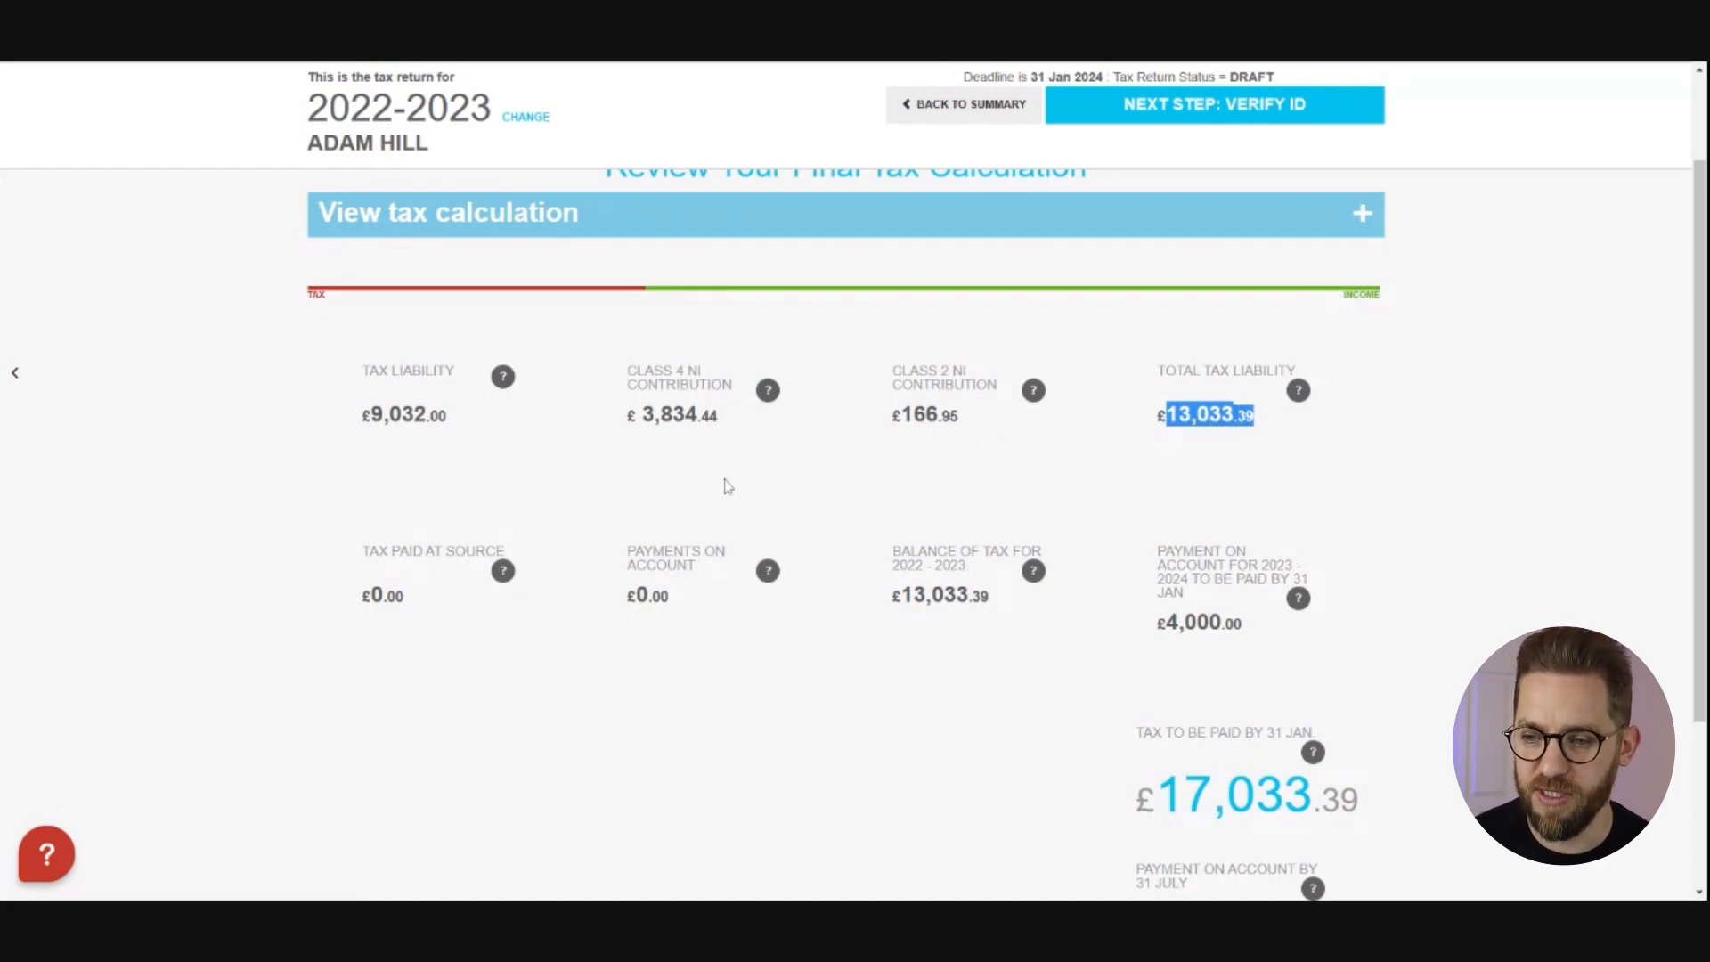
scroll(747, 484, down, 2)
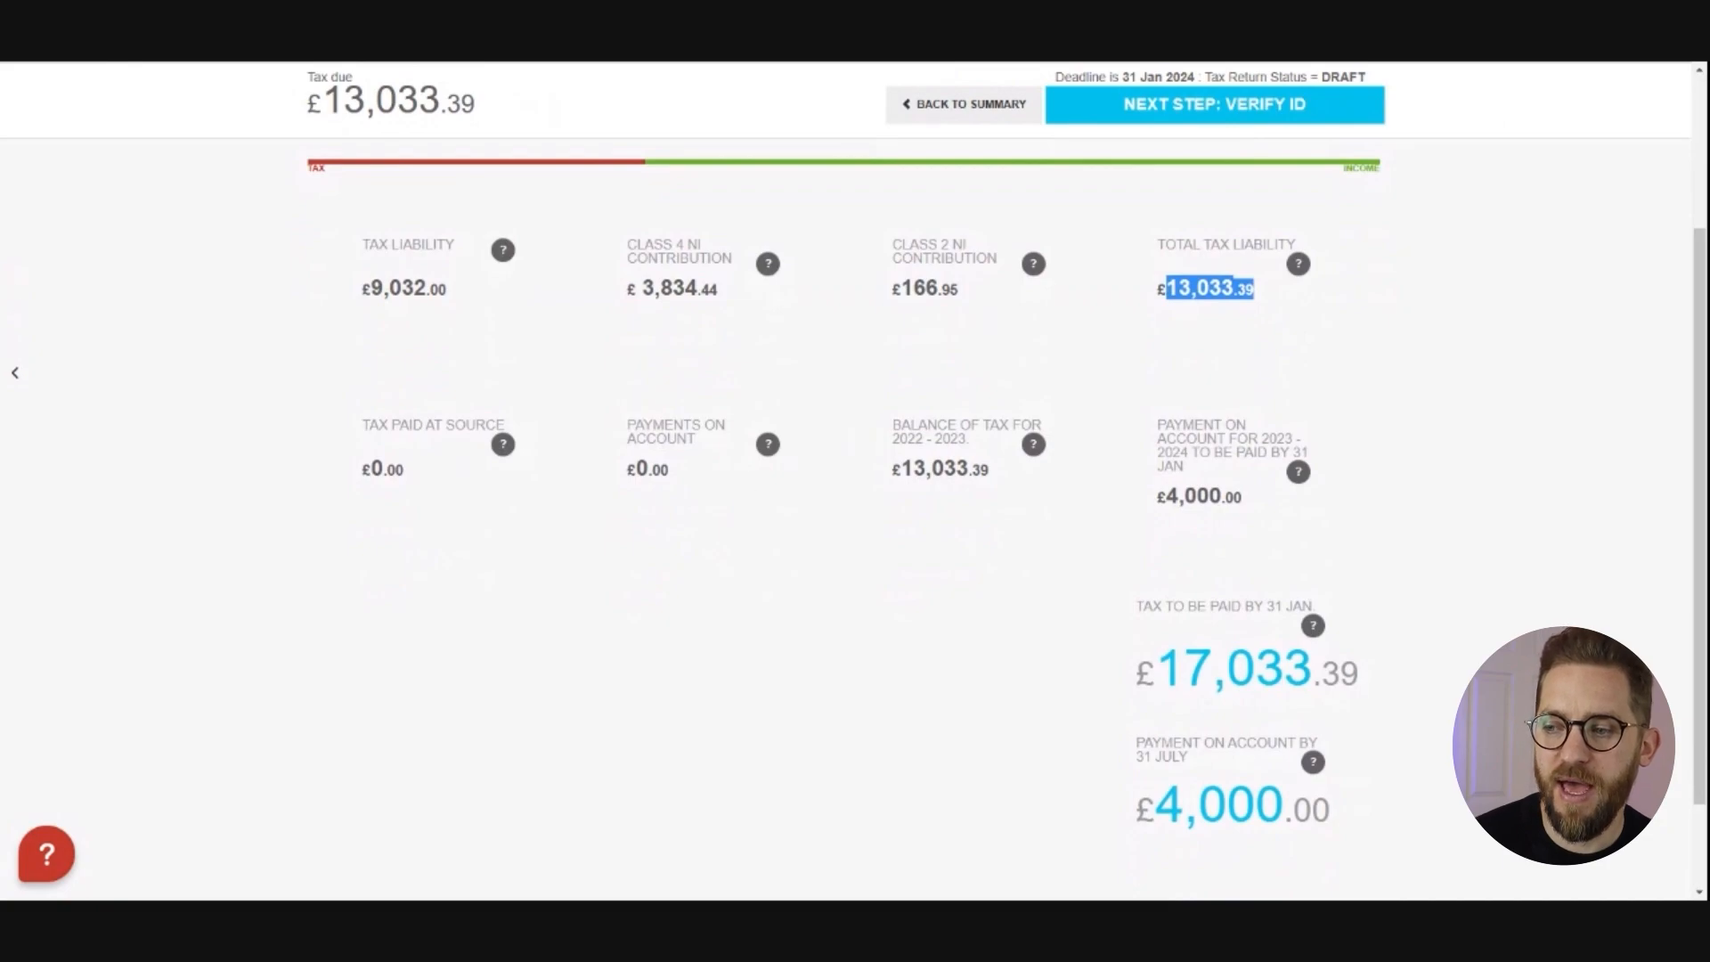
drag(1166, 496, 1242, 497)
click(1233, 496)
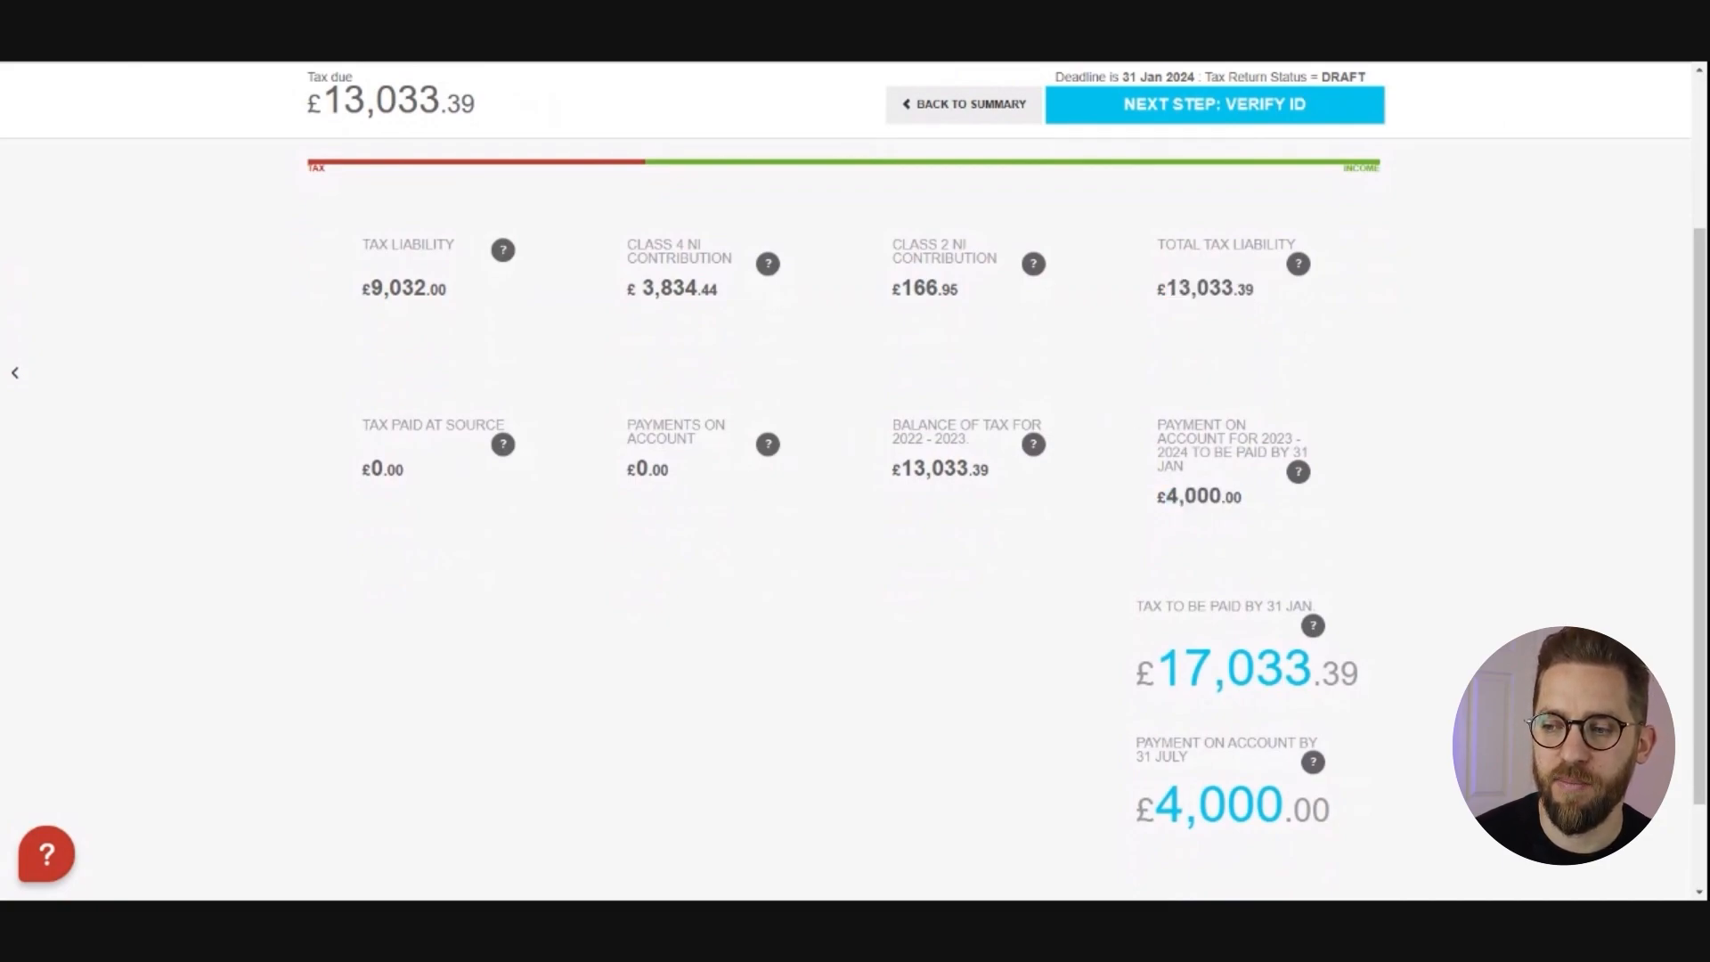
scroll(844, 516, down, 1)
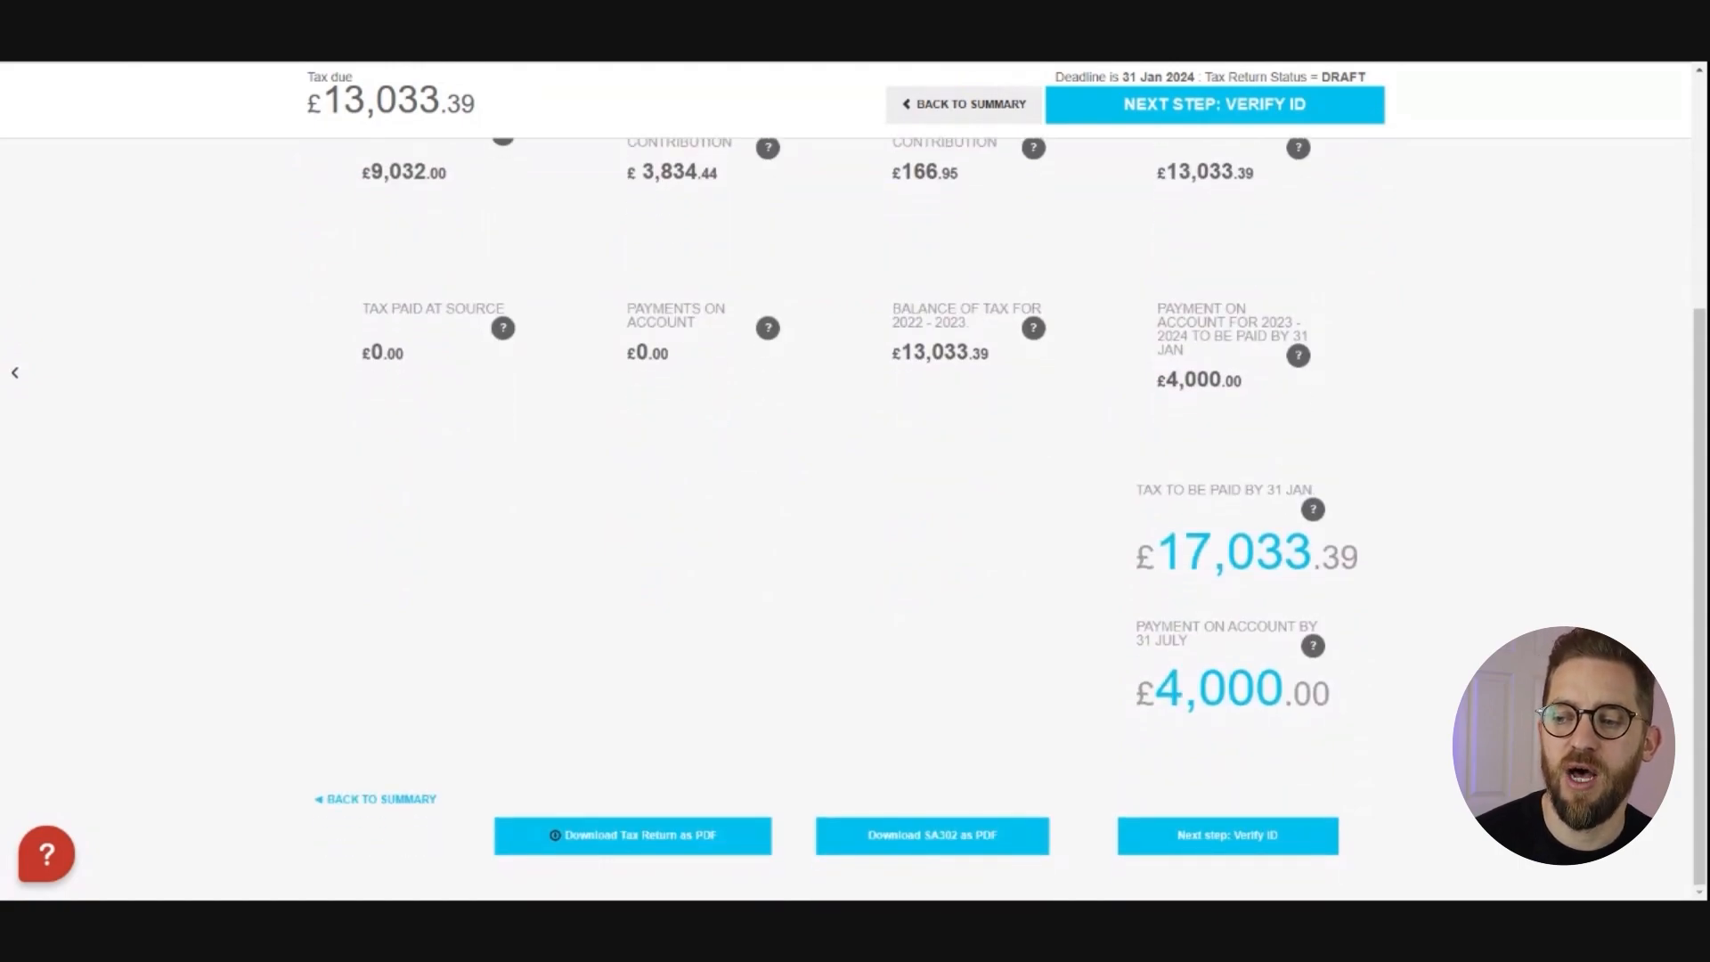
drag(1156, 552, 1312, 552)
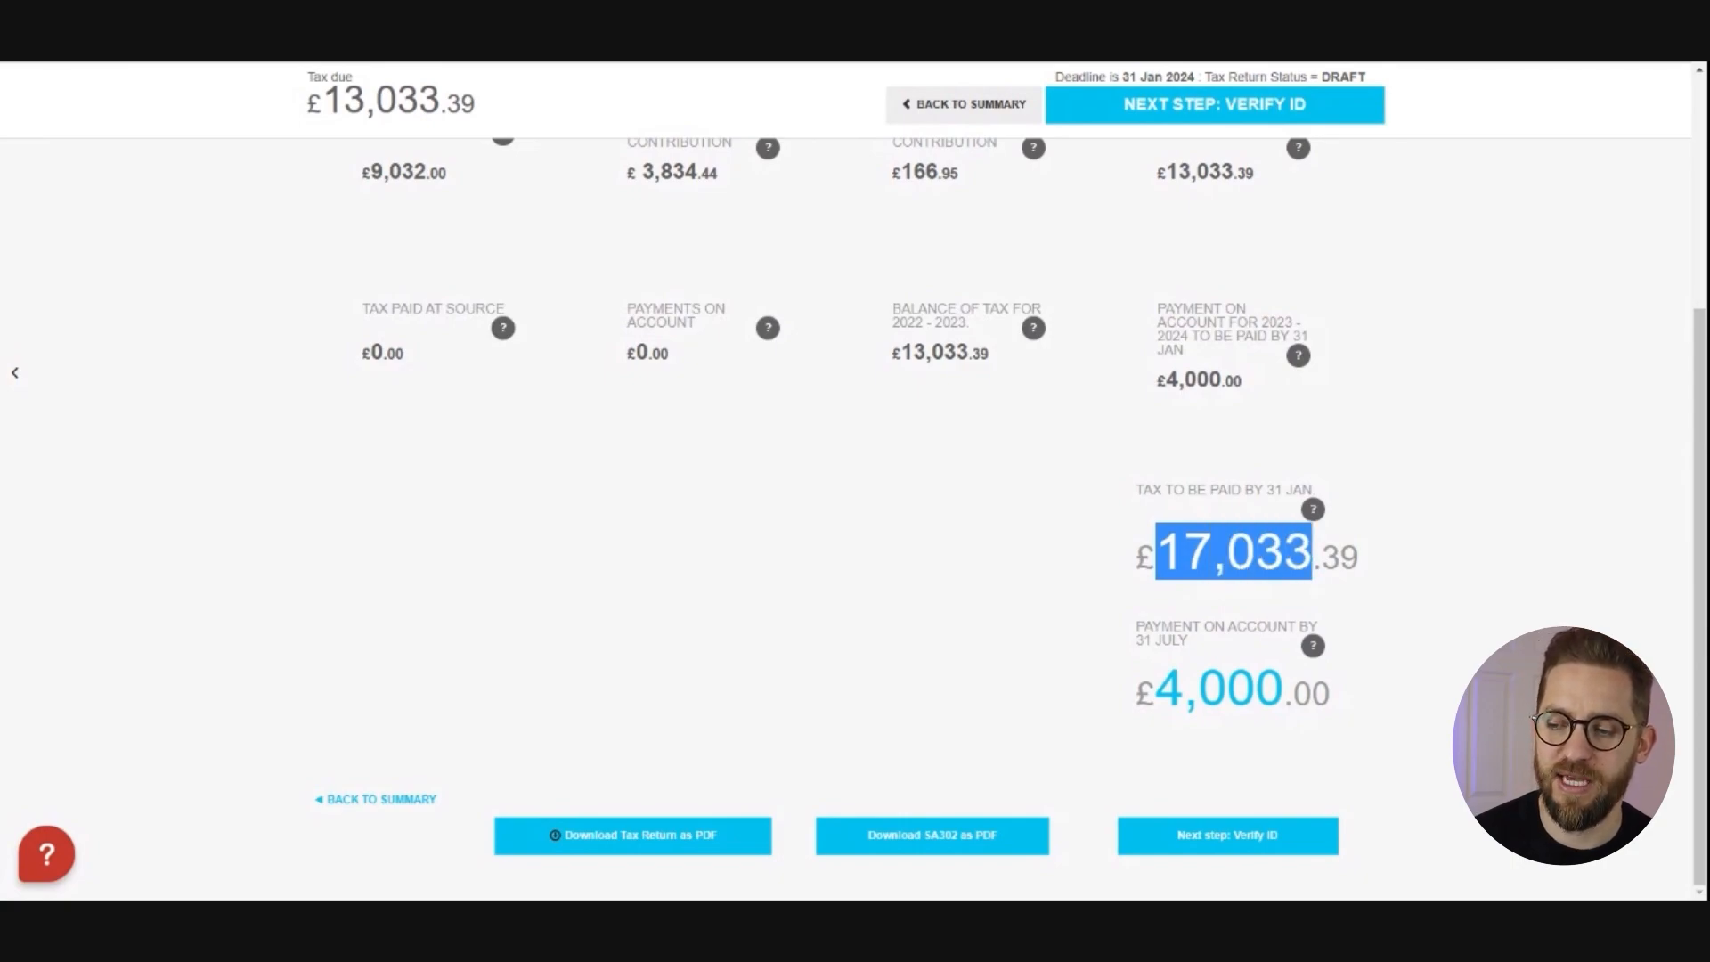
click(1157, 690)
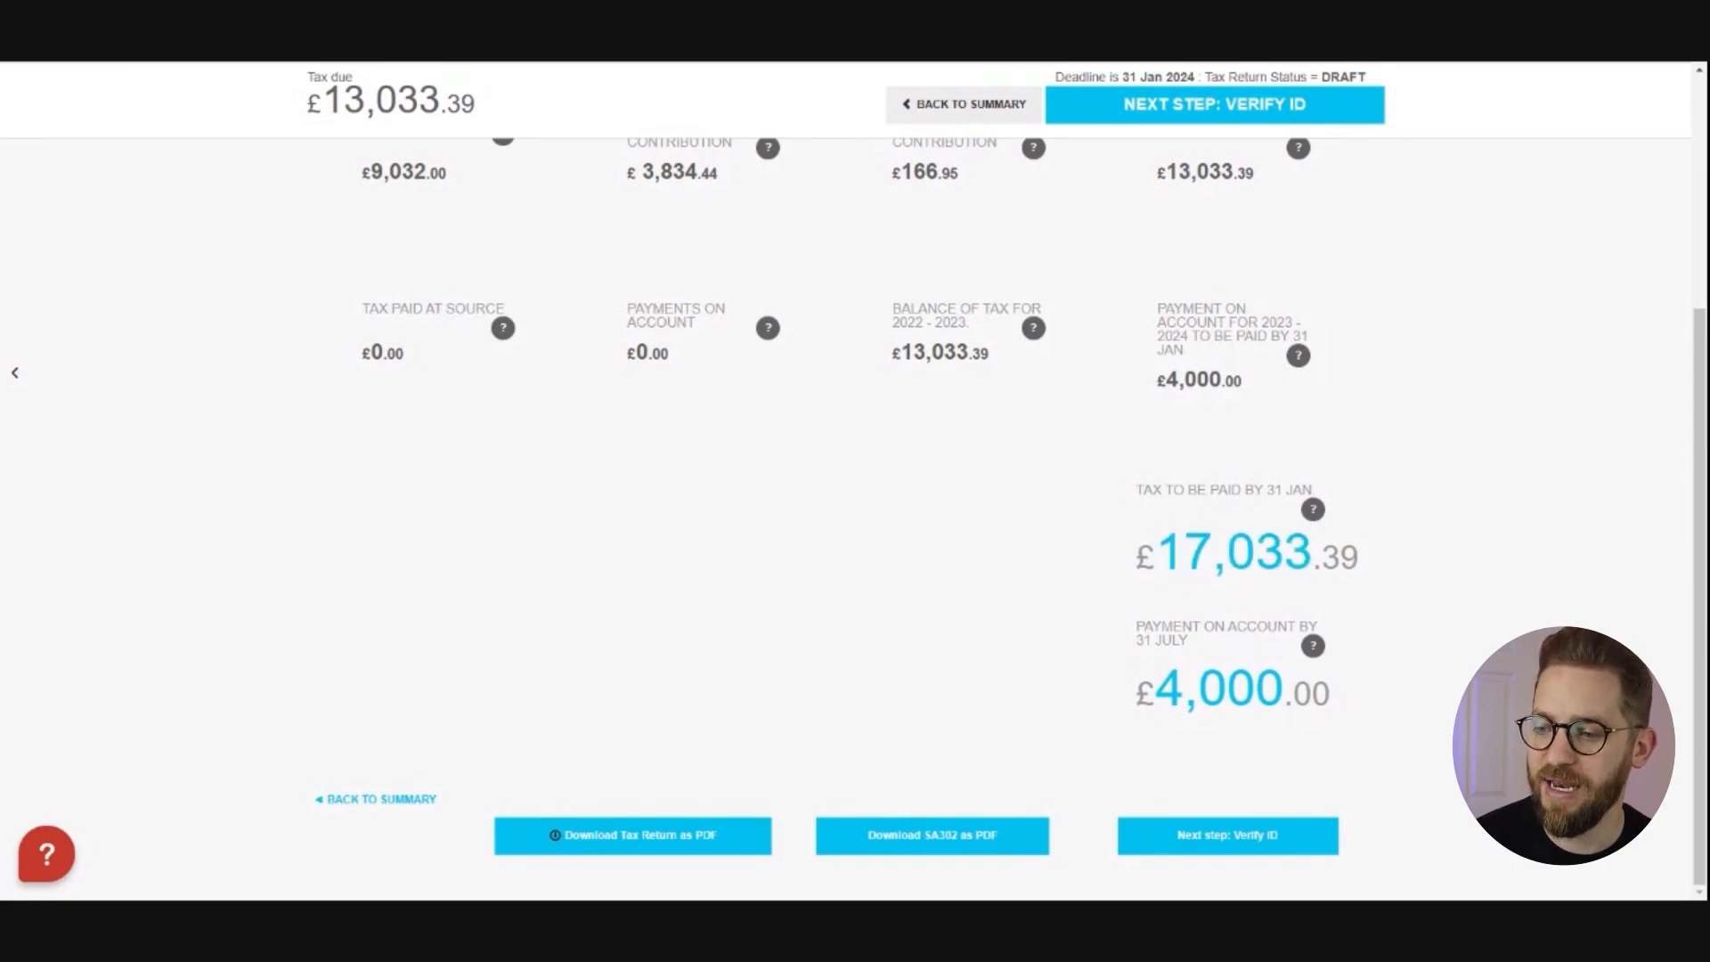
drag(1156, 690, 1283, 690)
click(1283, 690)
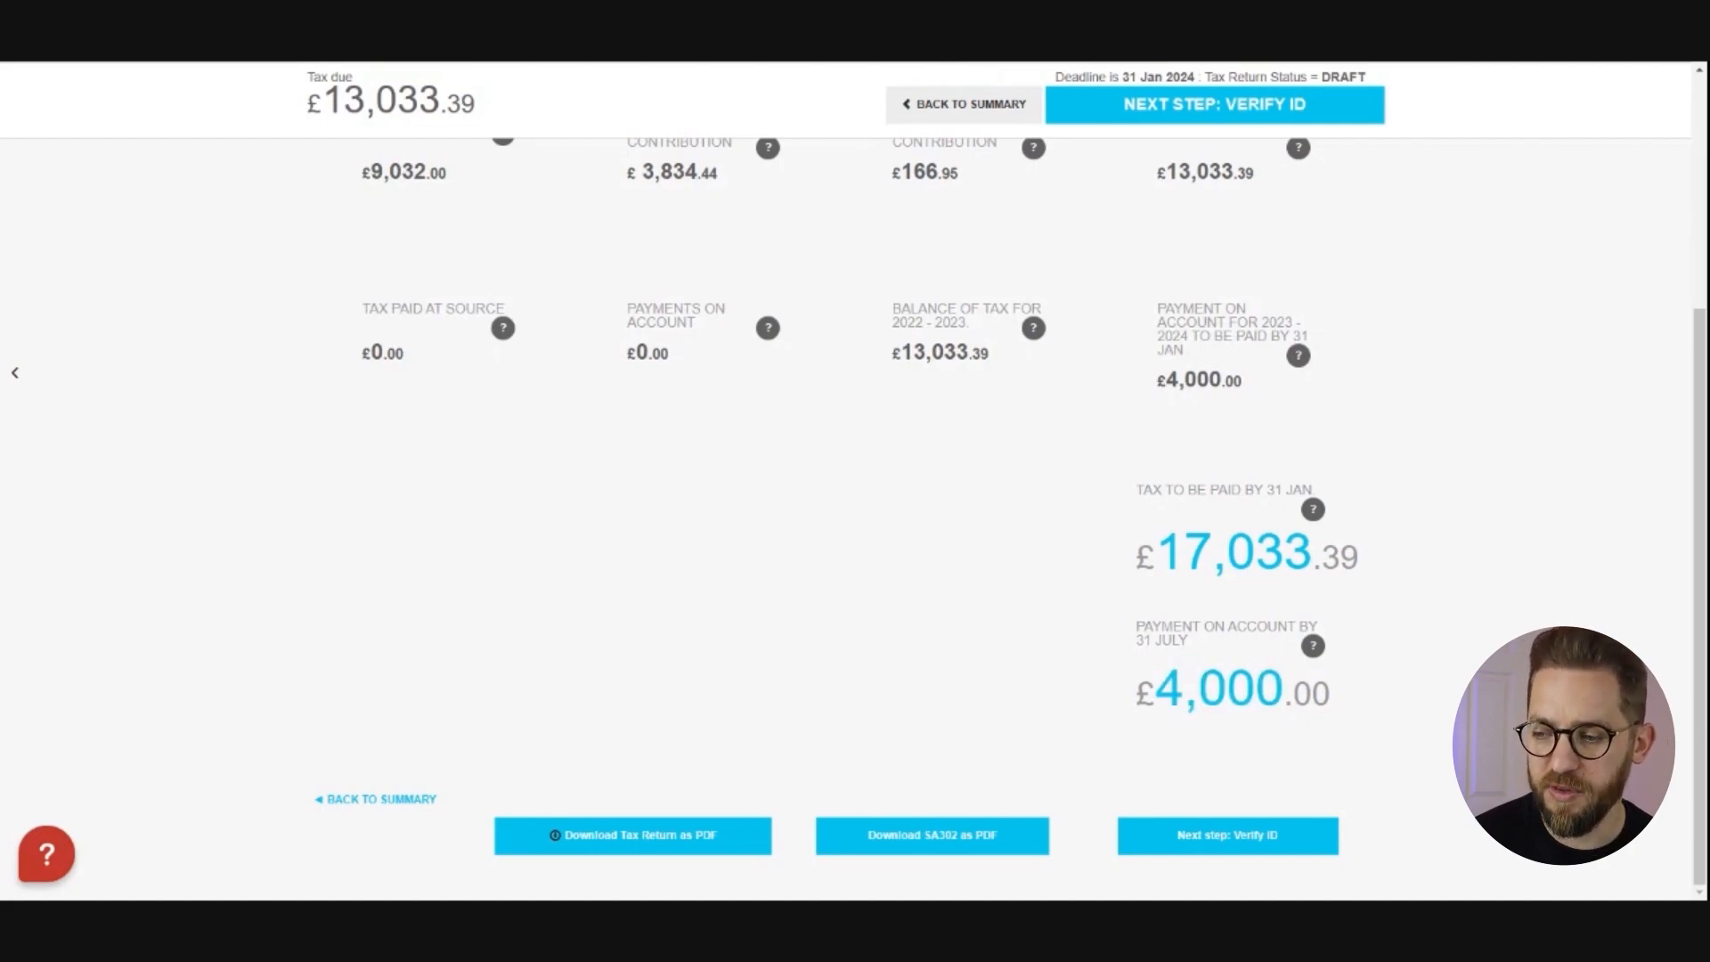